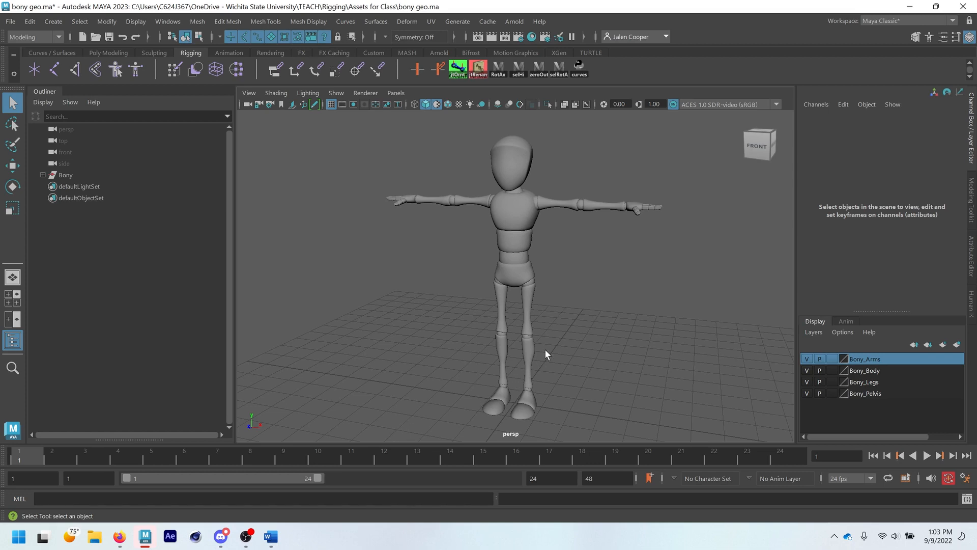
- Switch to Word and review the rigging steps in the Bony Rig outline, from joint layout to IK handles
{"action": "middle_click_drag", "start_coordinate": [546, 354], "coordinate": [508, 277], "text": "alt"}
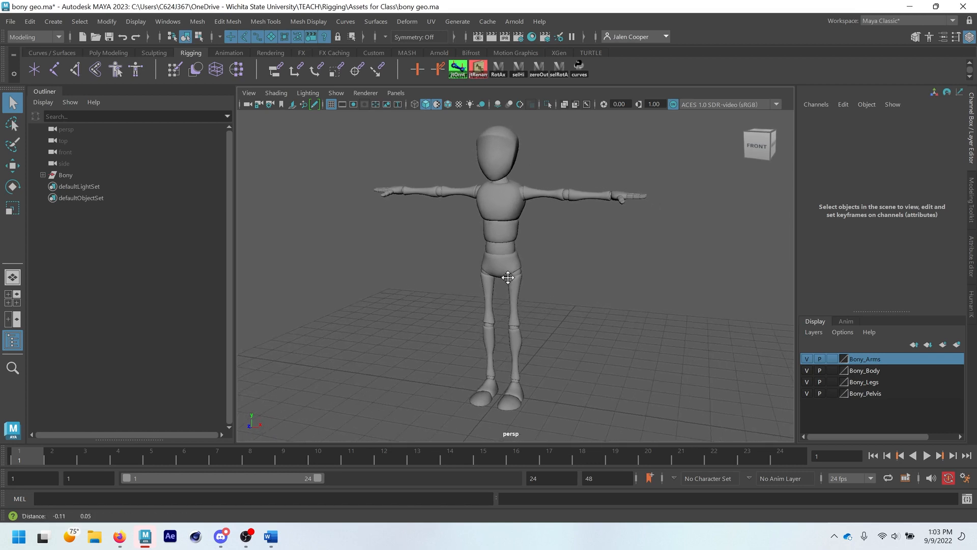
{"action": "left_click", "coordinate": [271, 538]}
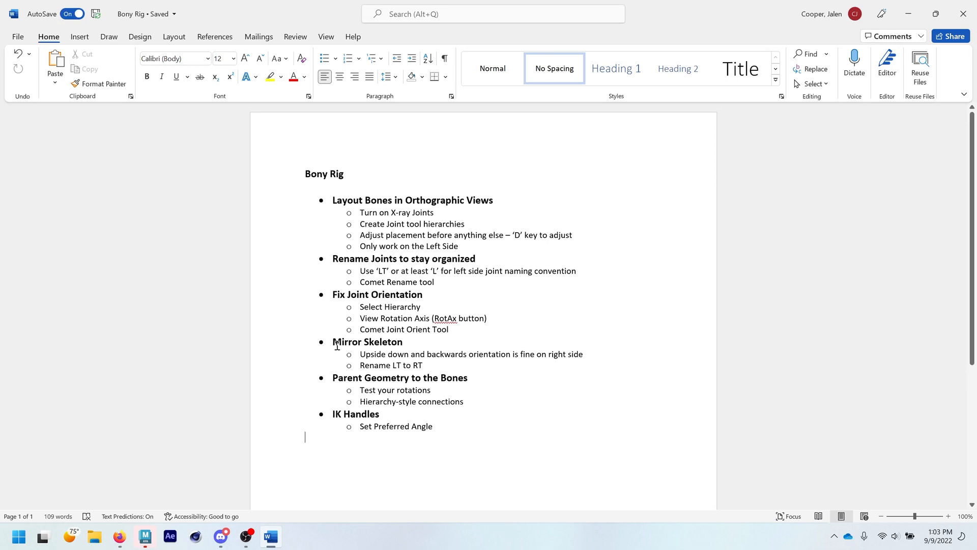
{"action": "left_click_drag", "start_coordinate": [334, 344], "coordinate": [407, 345]}
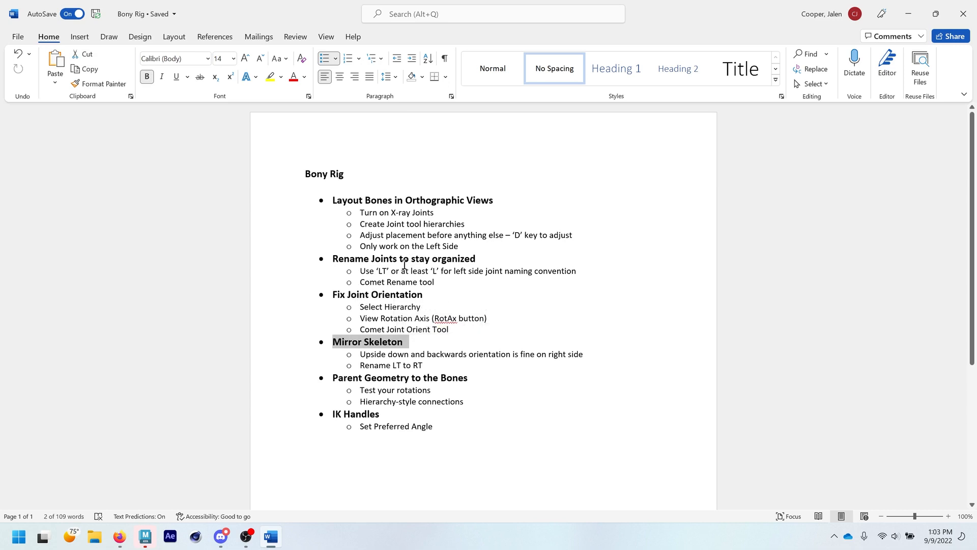
{"action": "left_click", "coordinate": [349, 343]}
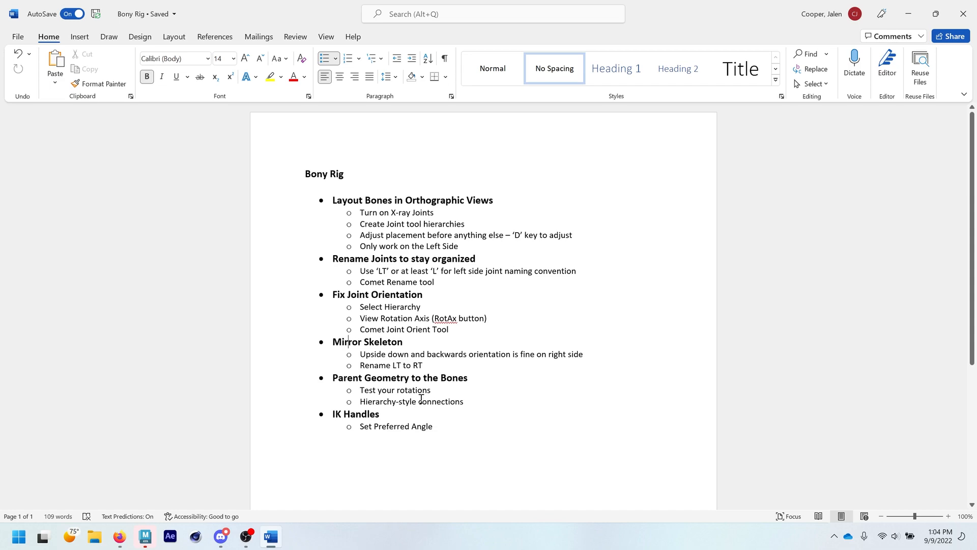
- Switch back to Maya and open the recent scene "bony geo assignment final.ma" without saving the current scene's changes
{"action": "left_click", "coordinate": [145, 536]}
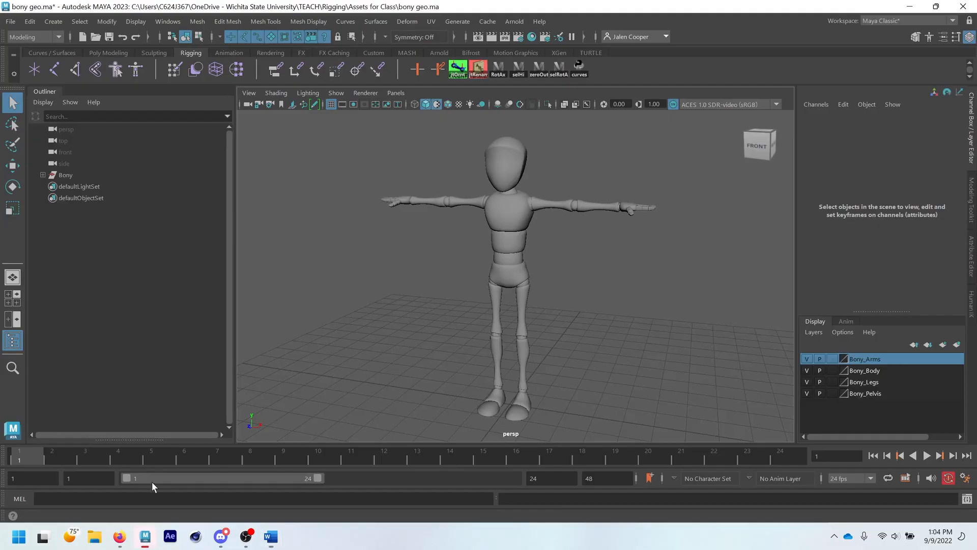
{"action": "left_click", "coordinate": [11, 22]}
{"action": "mouse_move", "coordinate": [116, 382]}
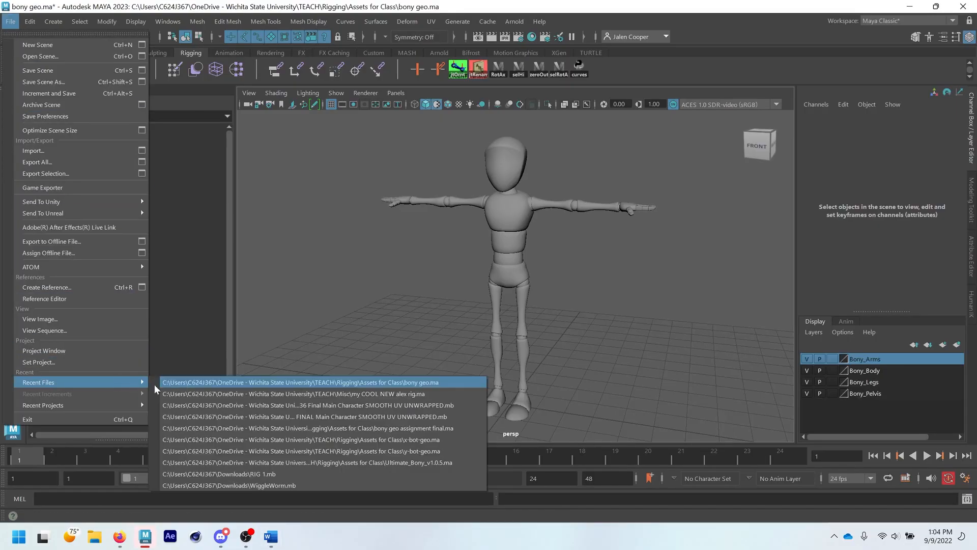
{"action": "left_click", "coordinate": [249, 428]}
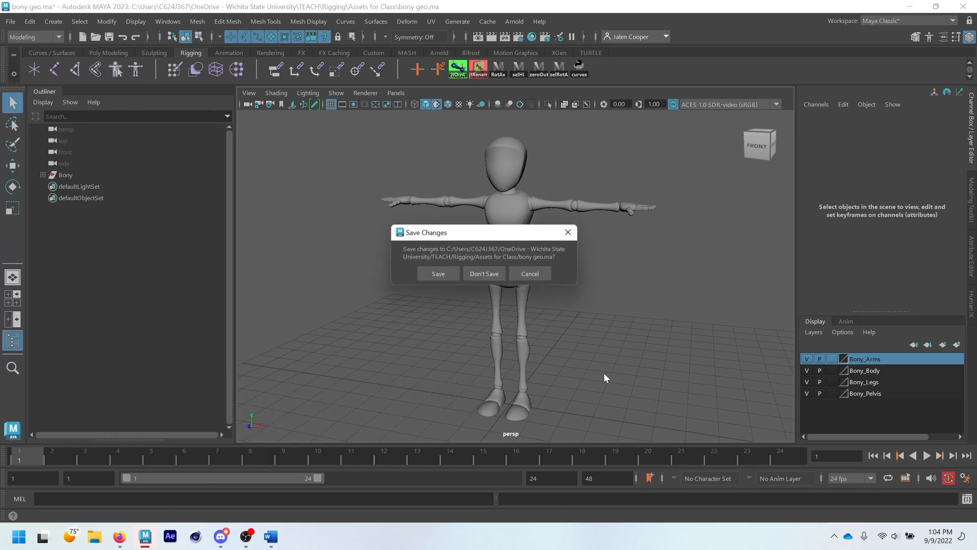
{"action": "left_click", "coordinate": [485, 274]}
- Test the rigged arms by moving the wrist IK handles ikHandle1 and ikHandle3 to pose both arms
{"action": "left_click_drag", "start_coordinate": [430, 267], "coordinate": [544, 214], "text": "alt"}
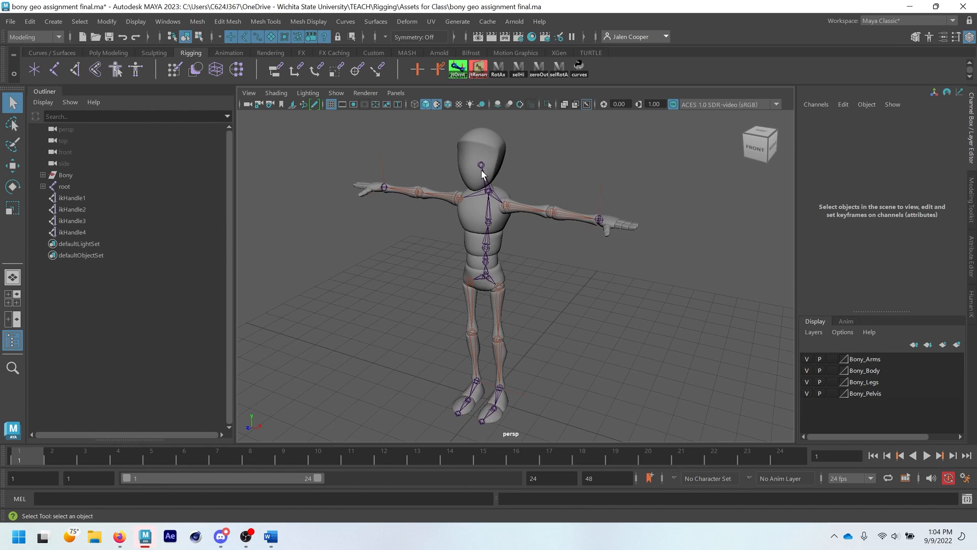
{"action": "left_click", "coordinate": [601, 204]}
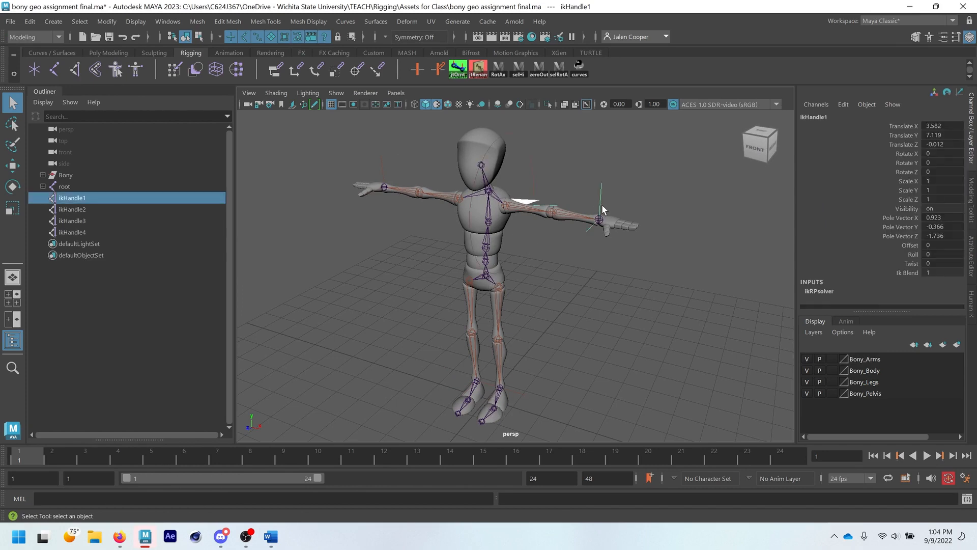
{"action": "key", "text": "w"}
{"action": "left_click_drag", "start_coordinate": [626, 237], "coordinate": [490, 212]}
{"action": "left_click_drag", "start_coordinate": [418, 212], "coordinate": [496, 210], "text": "alt"}
{"action": "middle_click_drag", "start_coordinate": [477, 244], "coordinate": [506, 200], "text": "alt"}
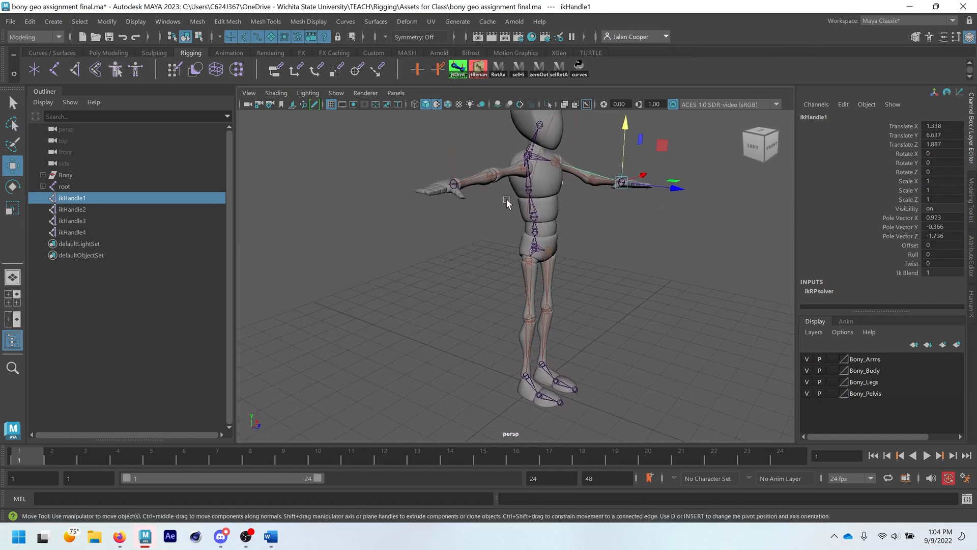
{"action": "left_click_drag", "start_coordinate": [453, 164], "coordinate": [441, 200]}
{"action": "left_click_drag", "start_coordinate": [442, 187], "coordinate": [515, 190], "text": "alt"}
{"action": "middle_click_drag", "start_coordinate": [538, 265], "coordinate": [521, 233], "text": "alt"}
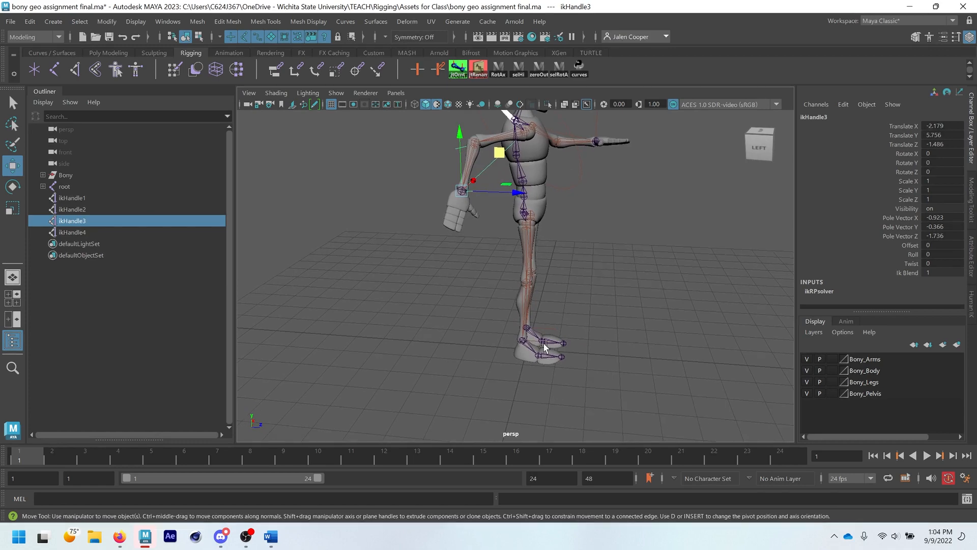
- Pose the legs with their IK handles, raising the ankle's ikHandle4 to bend the right knee
{"action": "left_click_drag", "start_coordinate": [529, 352], "coordinate": [565, 348], "text": "alt"}
{"action": "left_click", "coordinate": [542, 341]}
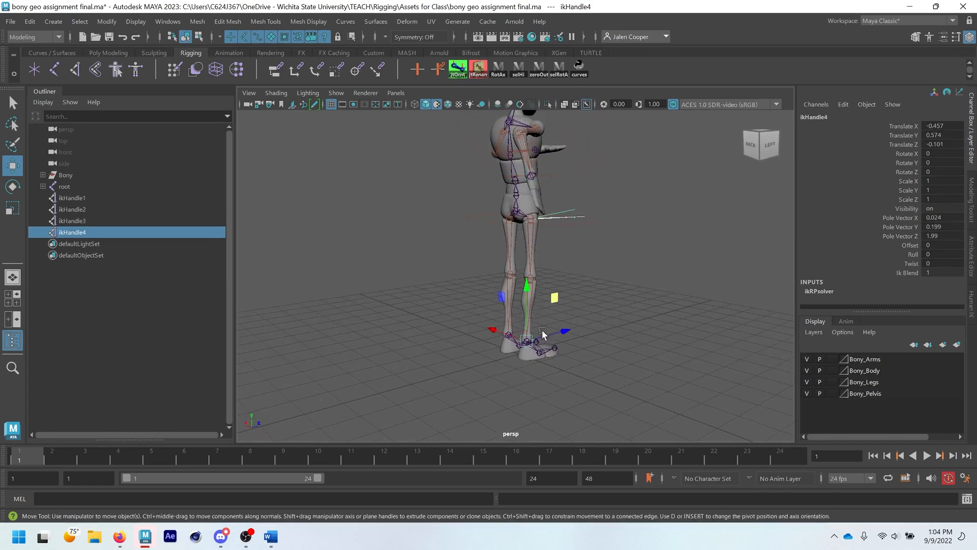
{"action": "left_click_drag", "start_coordinate": [555, 304], "coordinate": [567, 237]}
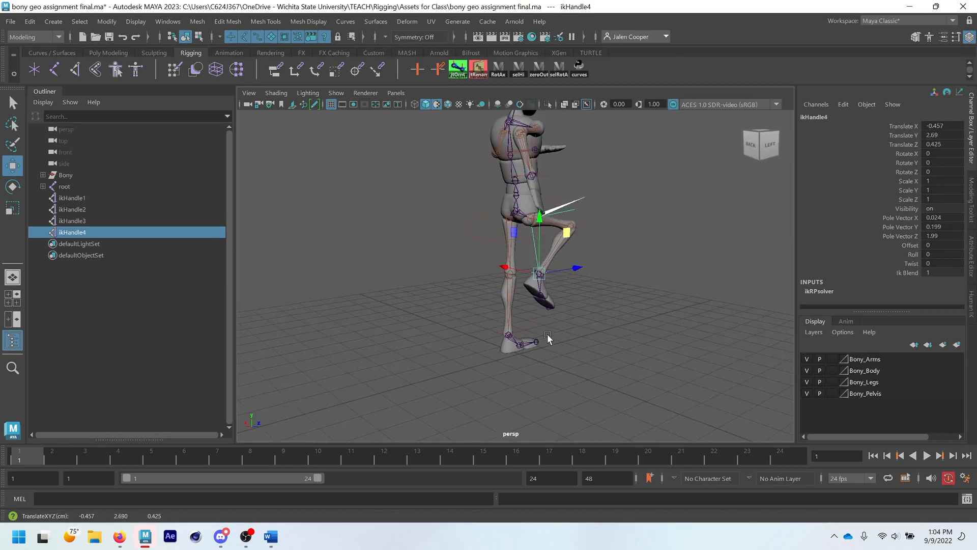
{"action": "left_click", "coordinate": [526, 338]}
{"action": "left_click", "coordinate": [523, 332]}
{"action": "left_click_drag", "start_coordinate": [523, 332], "coordinate": [454, 222]}
- Rotate the spine joints, including spine2, to arch the character's upper body backward
{"action": "left_click", "coordinate": [562, 295]}
{"action": "left_click", "coordinate": [456, 233]}
{"action": "key", "text": "e"}
{"action": "left_click", "coordinate": [556, 225]}
{"action": "left_click", "coordinate": [498, 233]}
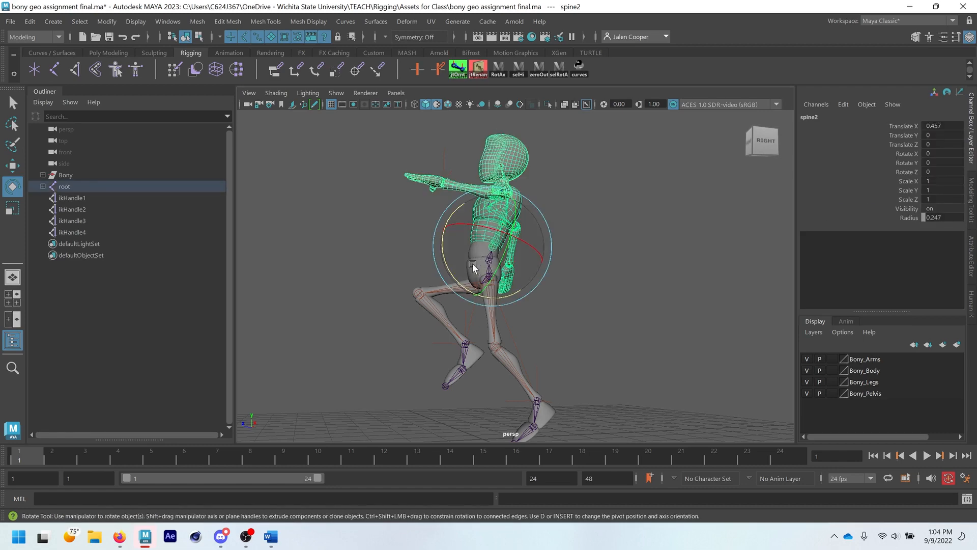
{"action": "left_click_drag", "start_coordinate": [450, 276], "coordinate": [438, 263]}
{"action": "left_click", "coordinate": [586, 237]}
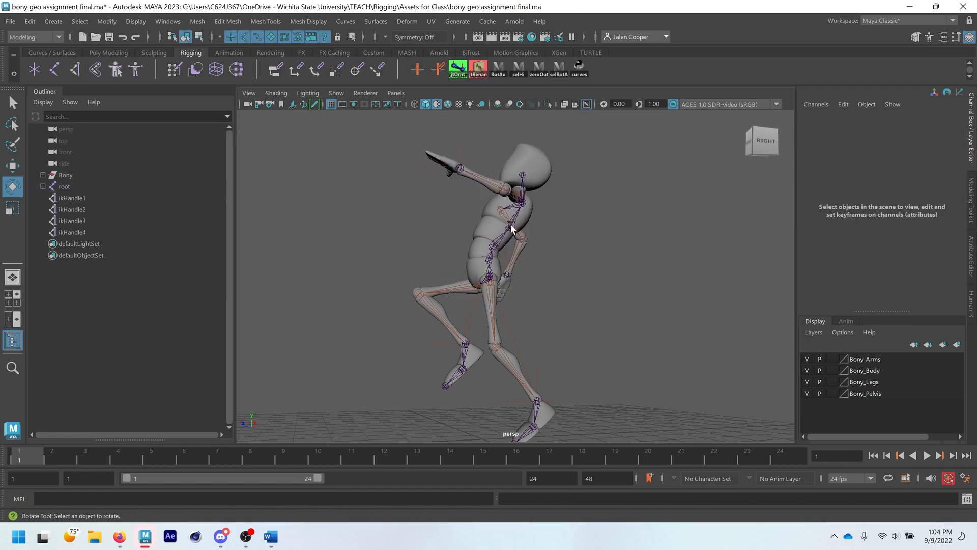
{"action": "mouse_move", "coordinate": [586, 238]}
{"action": "left_mouse_down", "text": "alt"}
{"action": "mouse_move", "coordinate": [635, 242]}
{"action": "mouse_move", "coordinate": [583, 237]}
{"action": "left_mouse_up", "text": "alt"}
- Reopen the recent scene "bony geo.ma" without saving the changes to the posed rig
{"action": "left_click", "coordinate": [2, 24]}
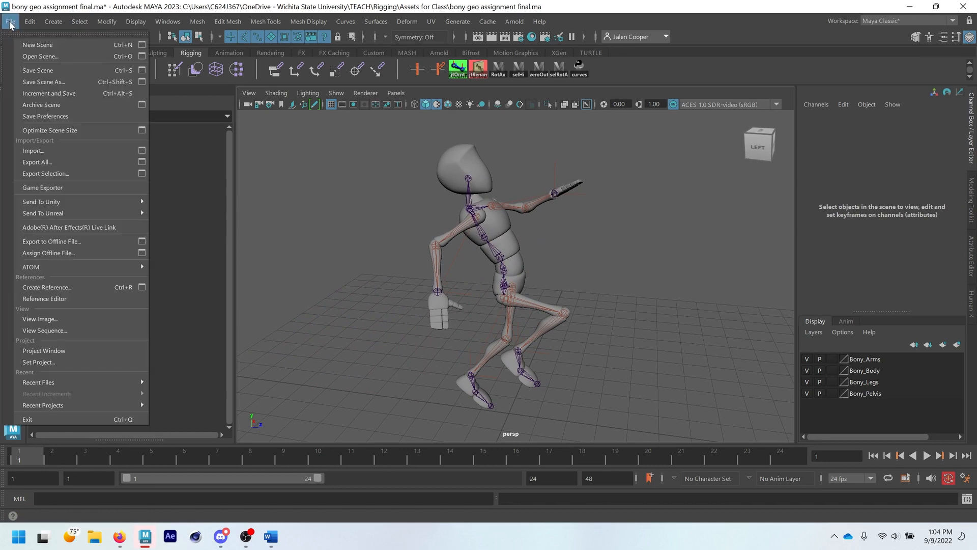
{"action": "mouse_move", "coordinate": [139, 382]}
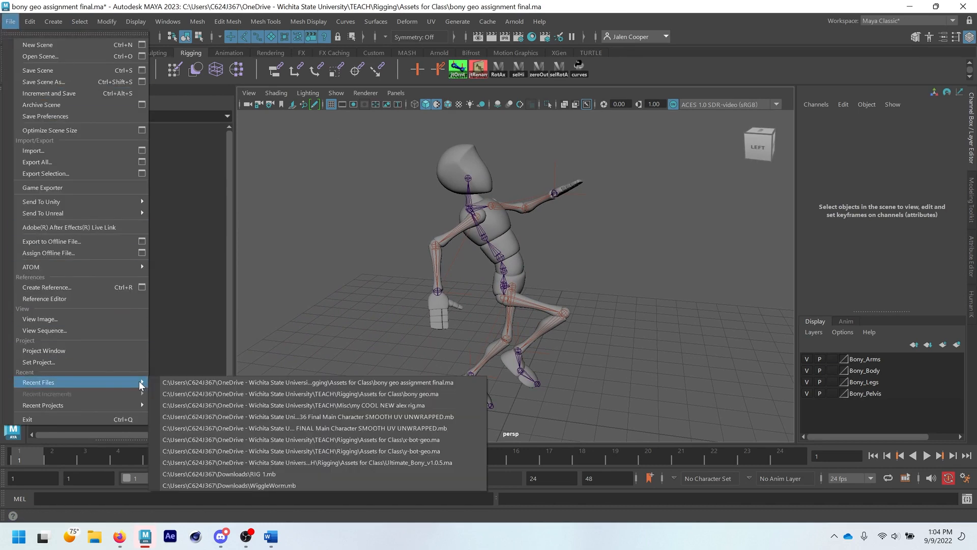
{"action": "left_click", "coordinate": [305, 393]}
{"action": "left_click", "coordinate": [488, 275]}
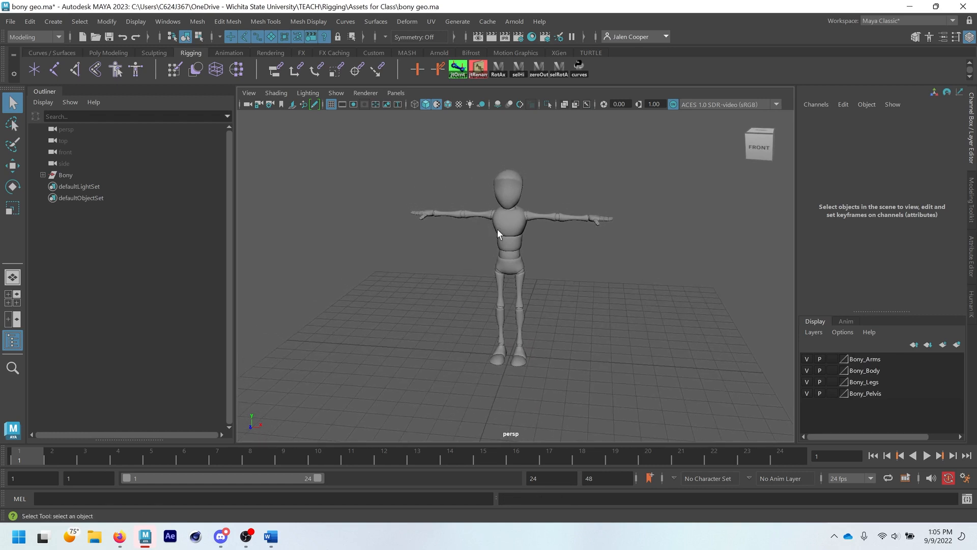
- Browse the tool shelves, return to the Rigging shelf, and switch the menu set from Modeling to Rigging
{"action": "middle_click_drag", "start_coordinate": [548, 254], "coordinate": [534, 239], "text": "alt"}
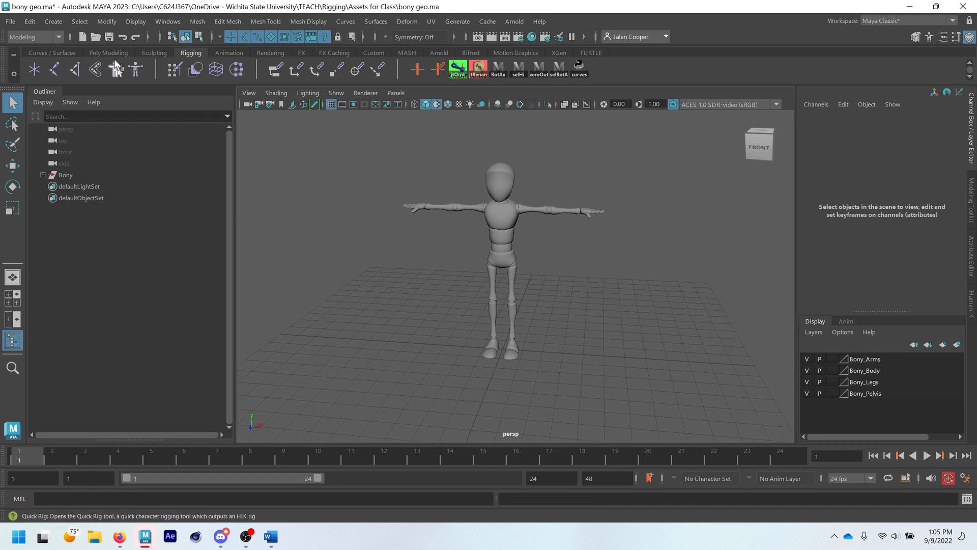
{"action": "left_click", "coordinate": [51, 53]}
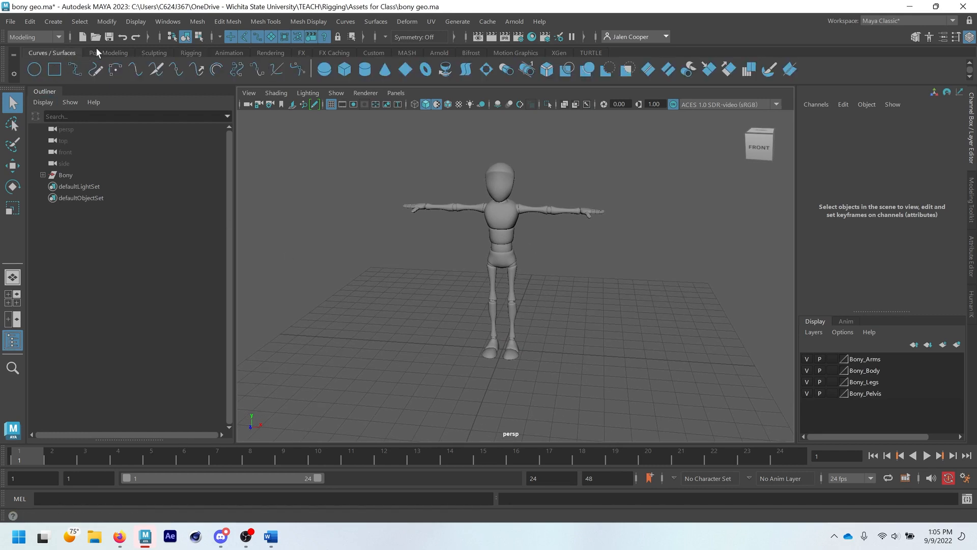
{"action": "left_click", "coordinate": [97, 51]}
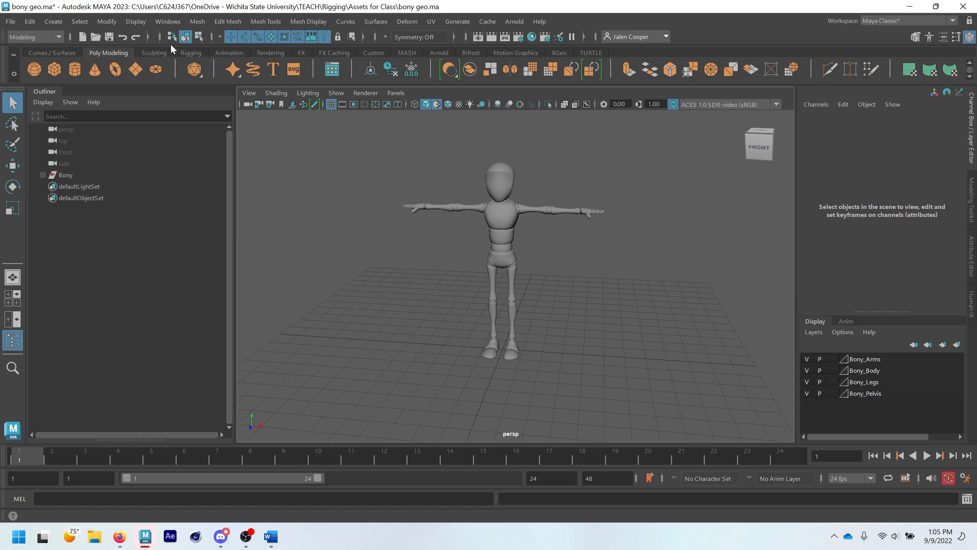
{"action": "left_click", "coordinate": [155, 51]}
{"action": "left_click", "coordinate": [188, 51]}
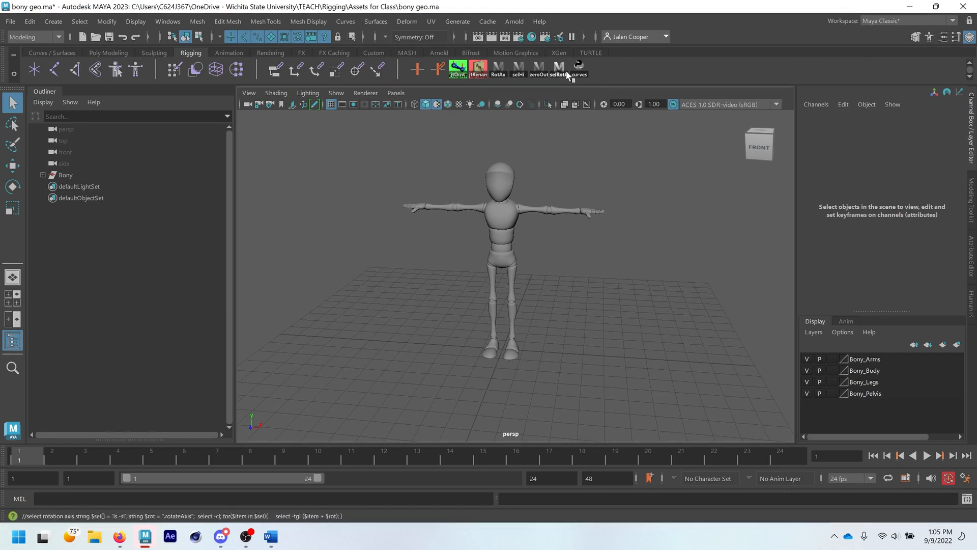
{"action": "left_click", "coordinate": [35, 38]}
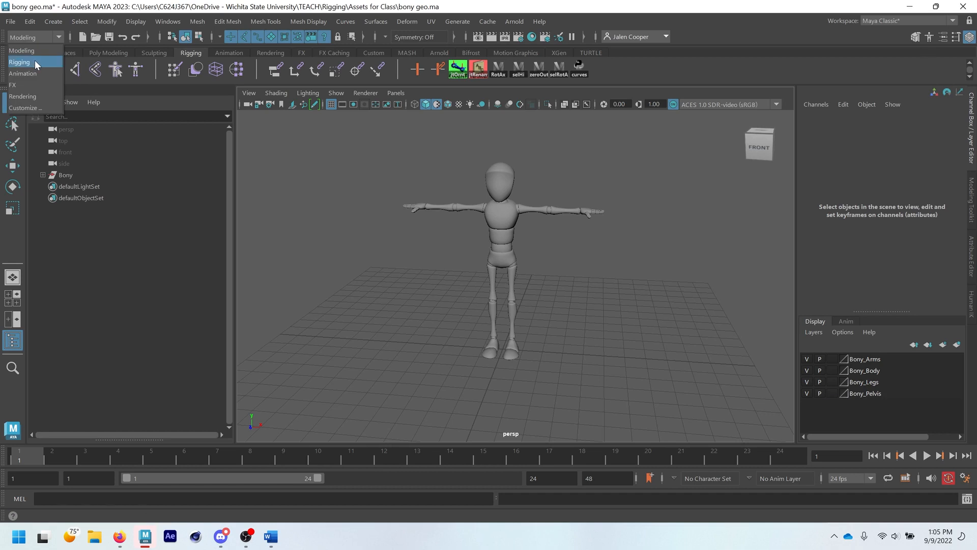
{"action": "left_click", "coordinate": [34, 61]}
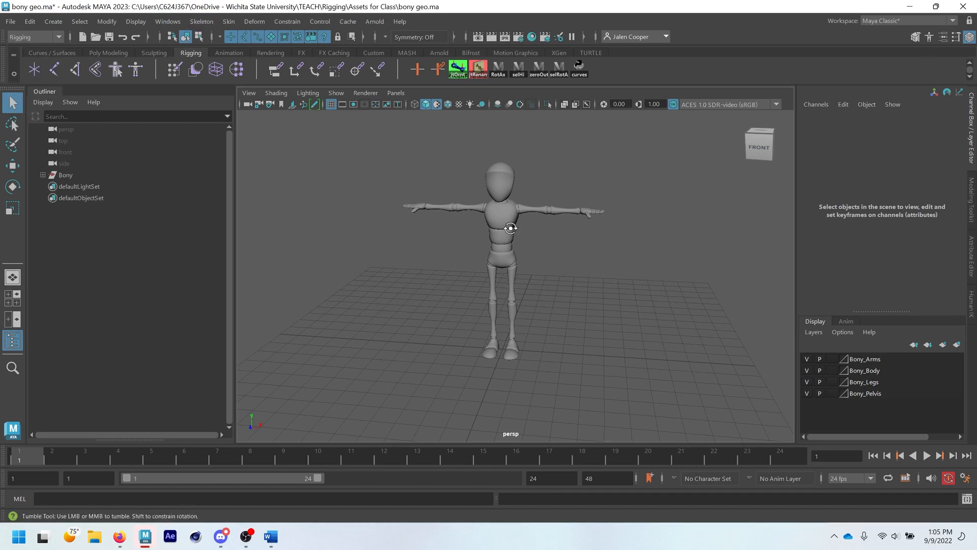
- In the maximized front view, place a single joint at the pelvis centre at about Y 4.76 and enable X-Ray Joints display
{"action": "mouse_move", "coordinate": [509, 237]}
{"action": "left_mouse_down", "text": "alt"}
{"action": "mouse_move", "coordinate": [523, 231]}
{"action": "mouse_move", "coordinate": [494, 233]}
{"action": "left_mouse_up", "text": "alt"}
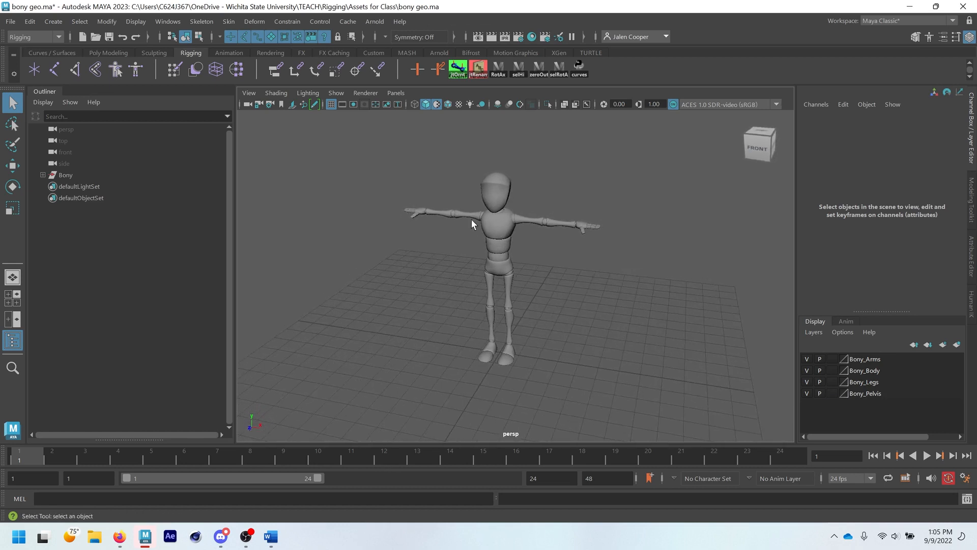
{"action": "left_click", "coordinate": [53, 69]}
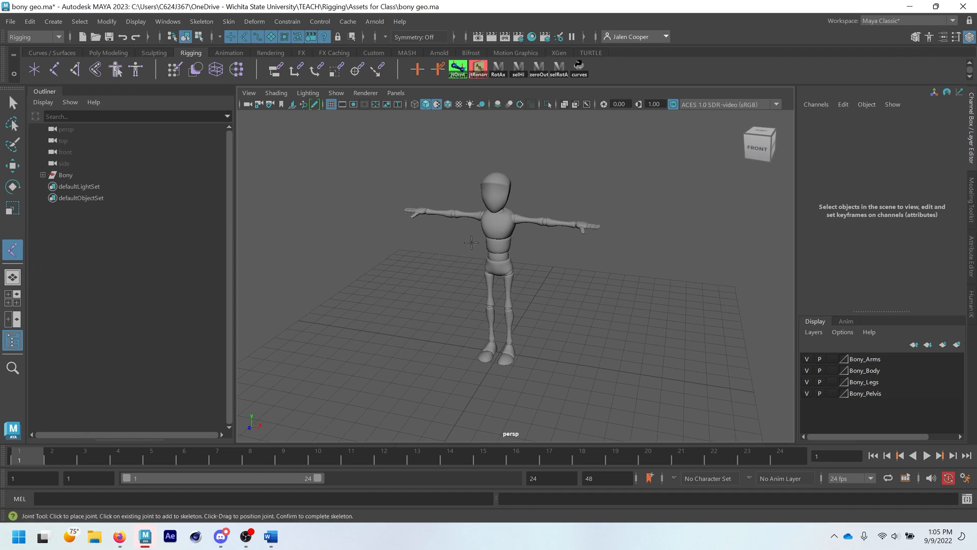
{"action": "middle_click_drag", "start_coordinate": [464, 256], "coordinate": [519, 240], "text": "alt"}
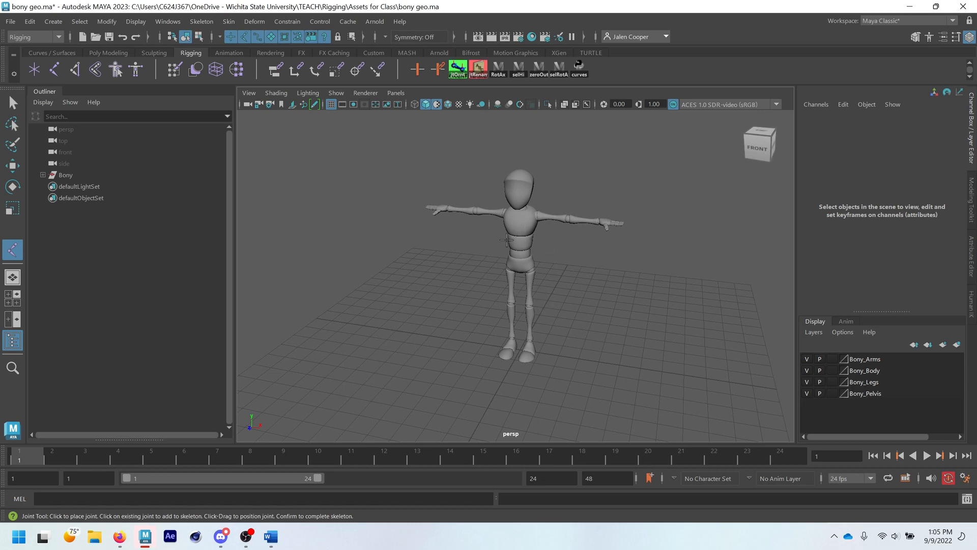
{"action": "key", "text": "space"}
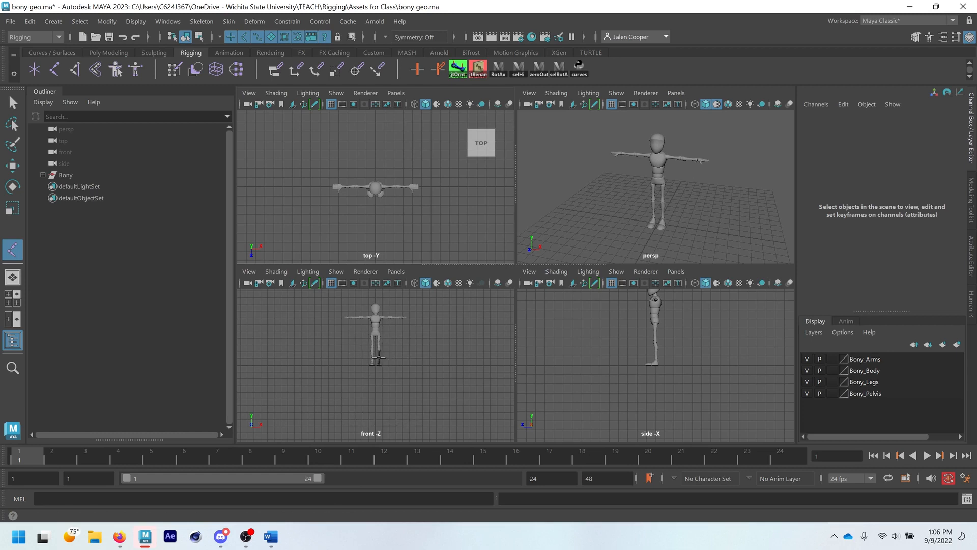
{"action": "key", "text": "space"}
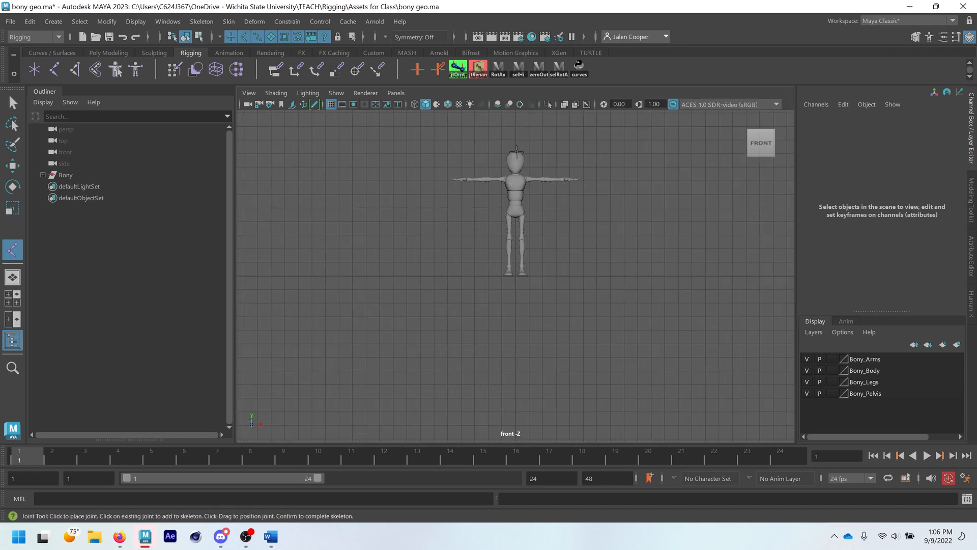
{"action": "scroll", "coordinate": [516, 152], "scroll_direction": "up", "scroll_amount": 1}
{"action": "middle_click_drag", "start_coordinate": [517, 152], "coordinate": [514, 204], "text": "alt"}
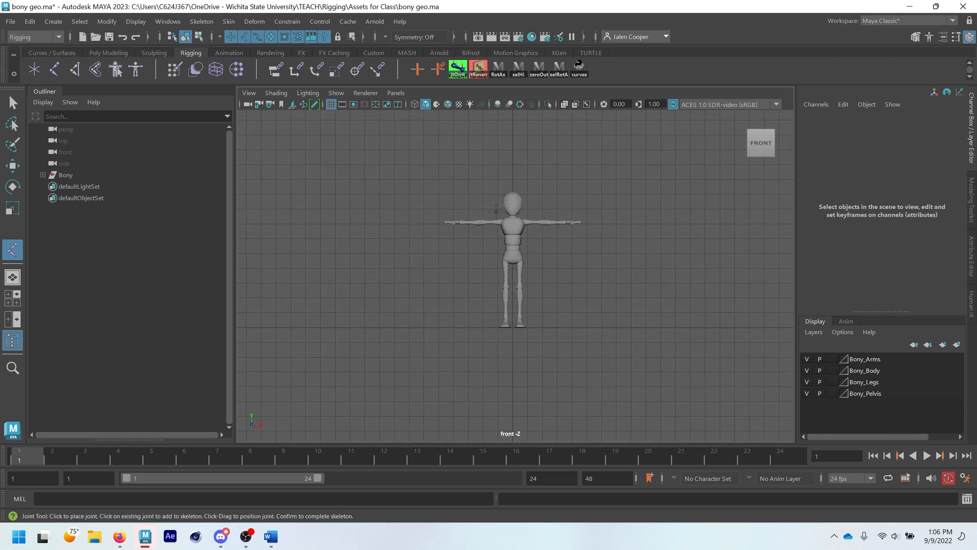
{"action": "scroll", "coordinate": [523, 224], "scroll_direction": "up", "scroll_amount": 6}
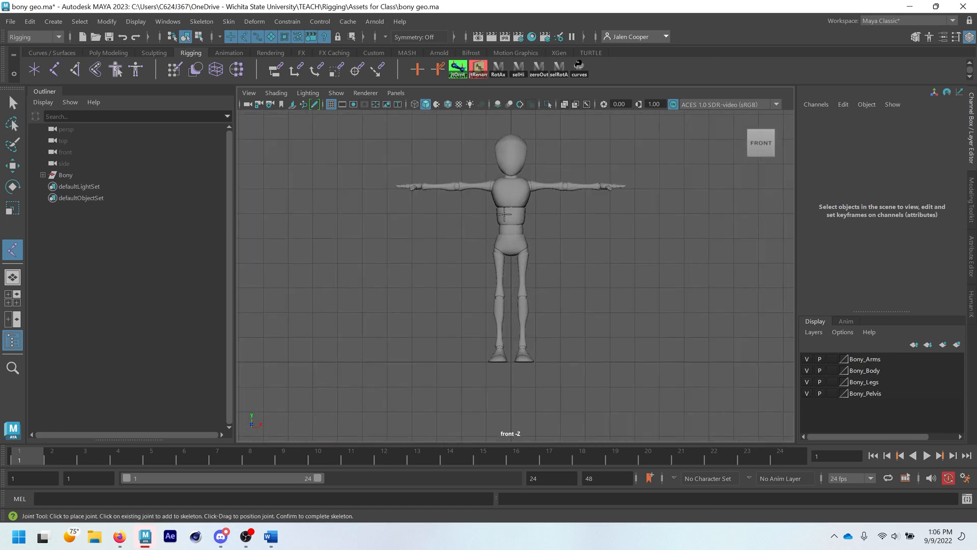
{"action": "middle_click_drag", "start_coordinate": [502, 201], "coordinate": [512, 249], "text": "alt"}
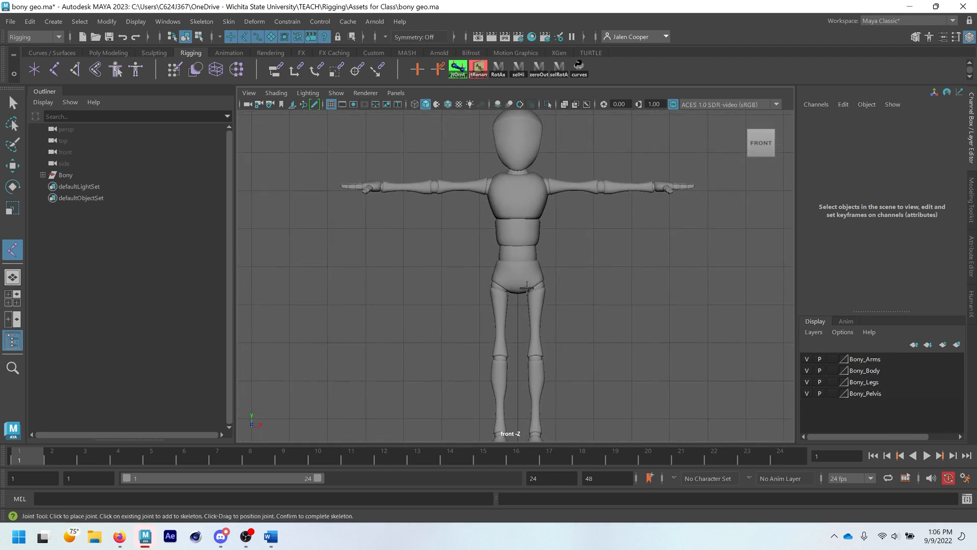
{"action": "scroll", "coordinate": [522, 288], "scroll_direction": "up", "scroll_amount": 1}
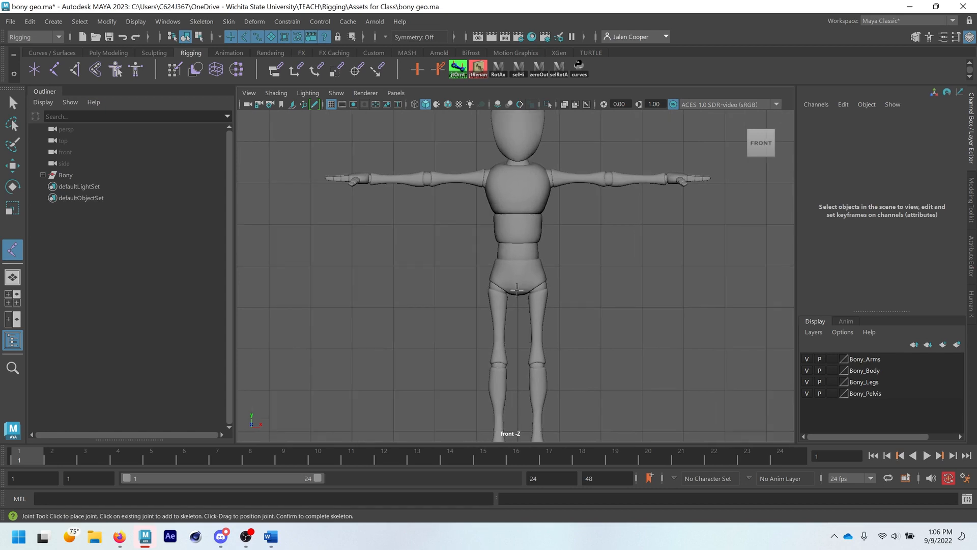
{"action": "left_click", "coordinate": [518, 275]}
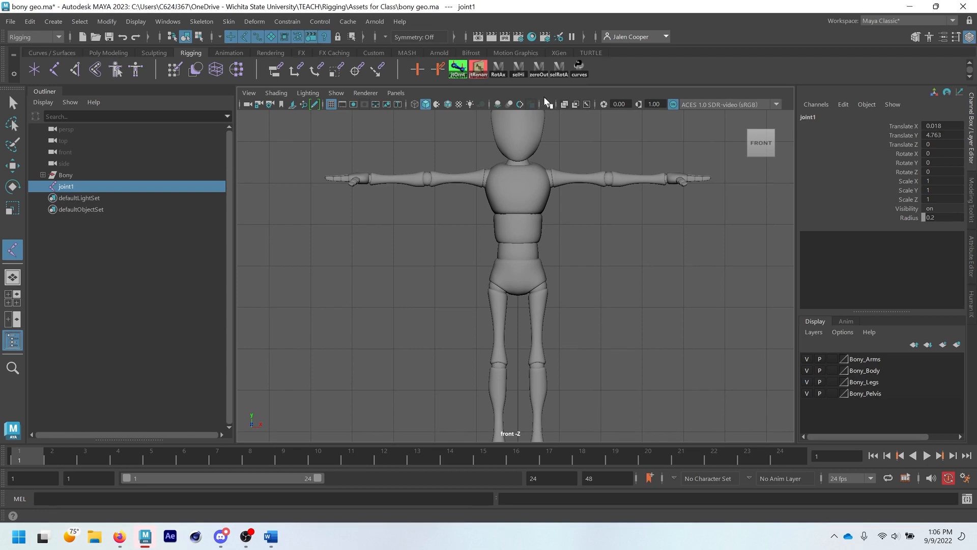
{"action": "left_click", "coordinate": [587, 103]}
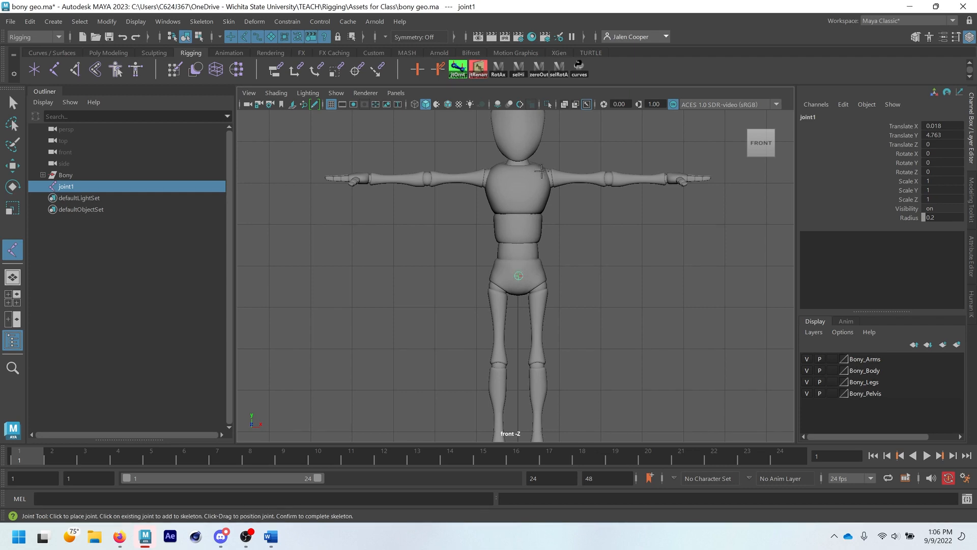
- Extend the skeleton upward from the pelvis with joints at the waist, abdomen, chest base, neck and middle of the head, and complete the chain
{"action": "left_click", "coordinate": [588, 106]}
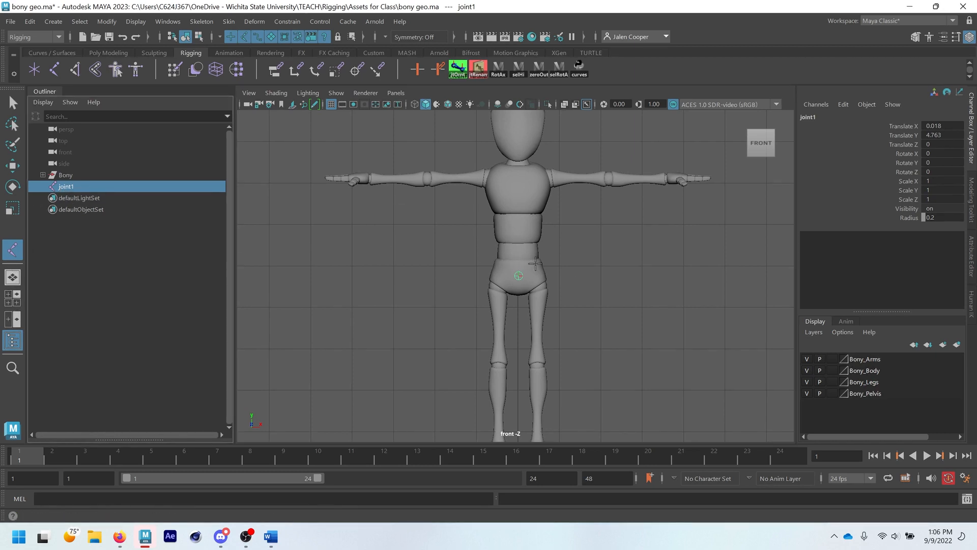
{"action": "scroll", "coordinate": [519, 252], "scroll_direction": "up", "scroll_amount": 2}
{"action": "left_click", "coordinate": [519, 248]}
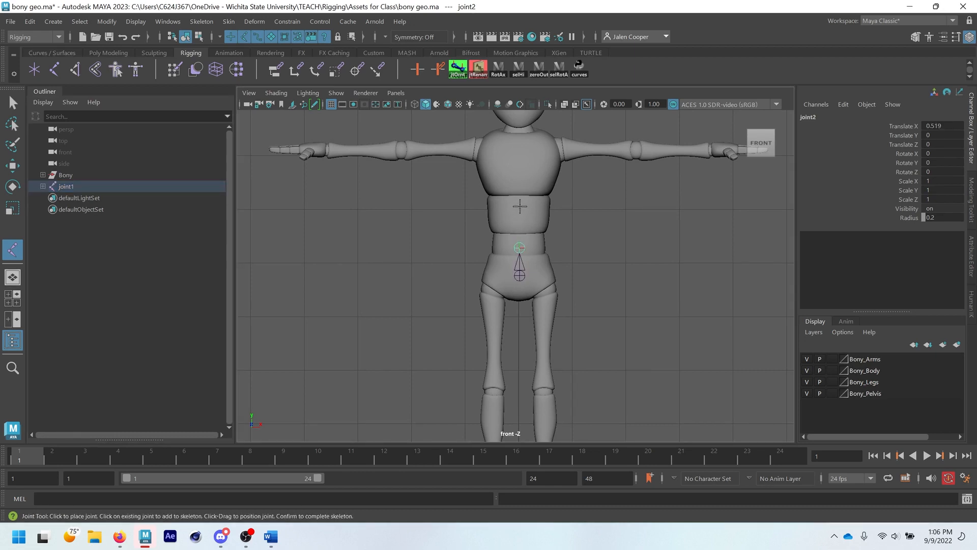
{"action": "left_click", "coordinate": [519, 221]}
{"action": "left_click", "coordinate": [519, 189]}
{"action": "left_click", "coordinate": [519, 131]}
{"action": "middle_click_drag", "start_coordinate": [519, 130], "coordinate": [532, 214], "text": "alt"}
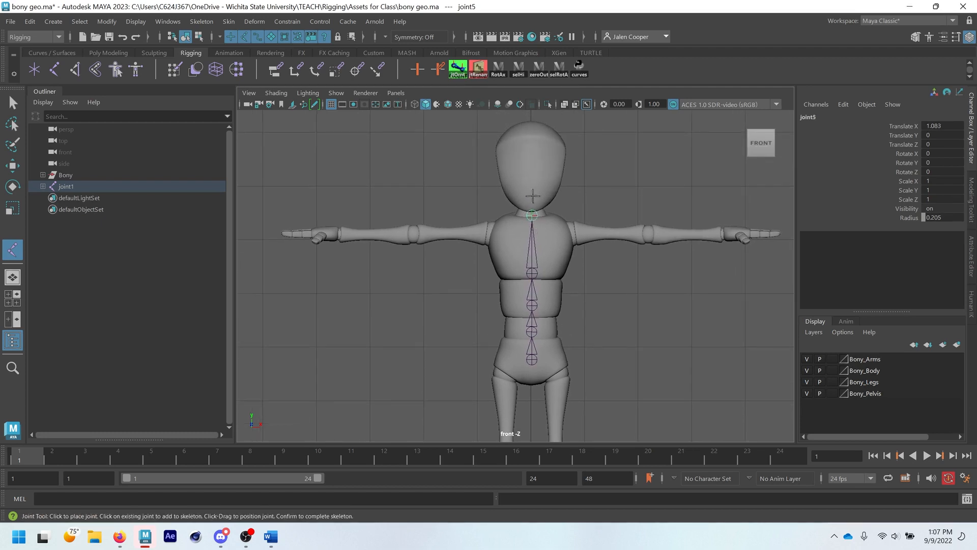
{"action": "left_click", "coordinate": [532, 170]}
{"action": "middle_click_drag", "start_coordinate": [540, 279], "coordinate": [530, 265], "text": "alt"}
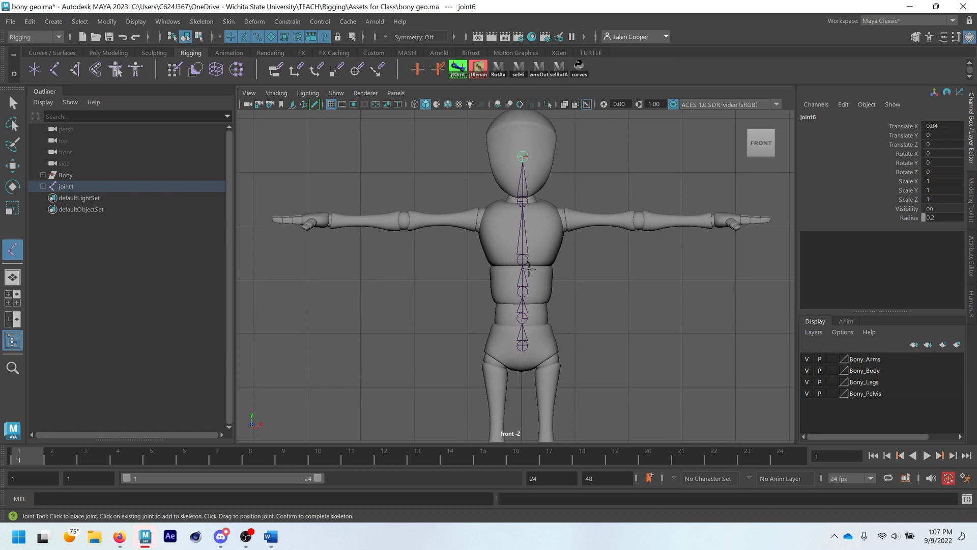
{"action": "key", "text": "w"}
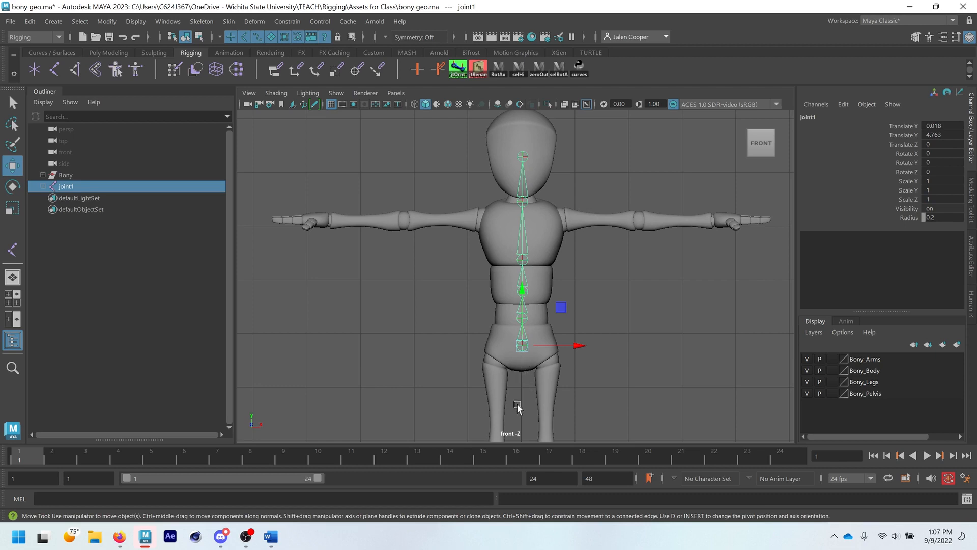
- Set the Move tool's axis orientation to Object and shift the root joint sideways to about X -0.032
{"action": "middle_click_drag", "start_coordinate": [530, 392], "coordinate": [529, 379], "text": "alt"}
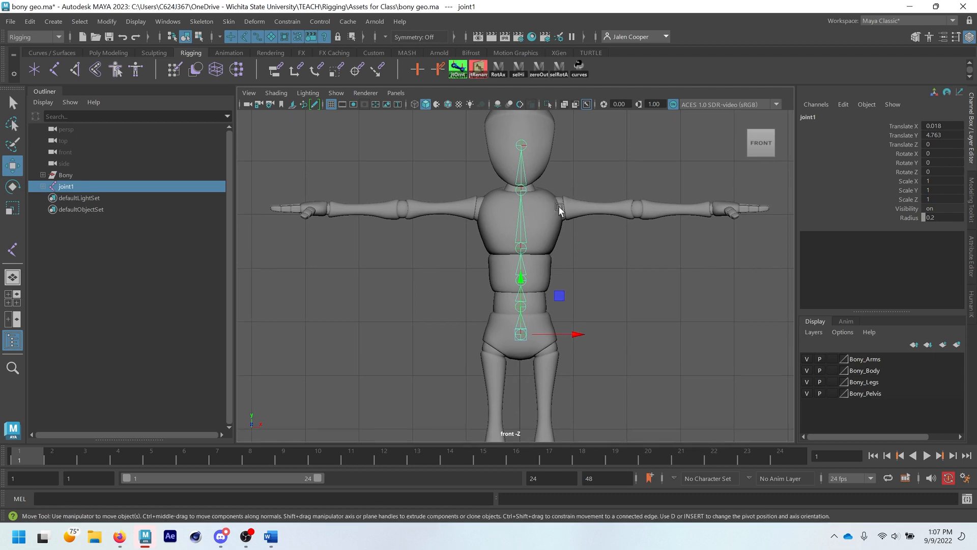
{"action": "middle_click_drag", "start_coordinate": [524, 288], "coordinate": [516, 267], "text": "alt"}
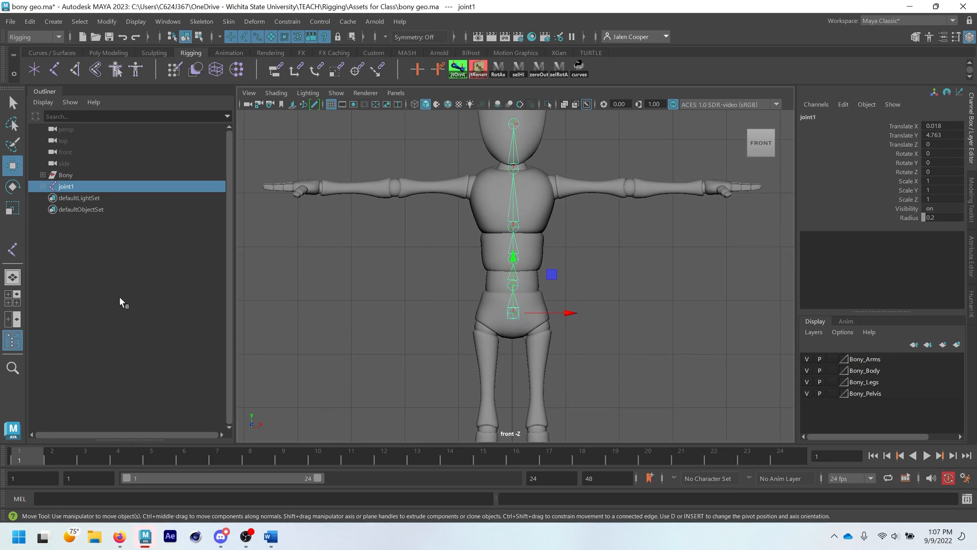
{"action": "double_click", "coordinate": [11, 167]}
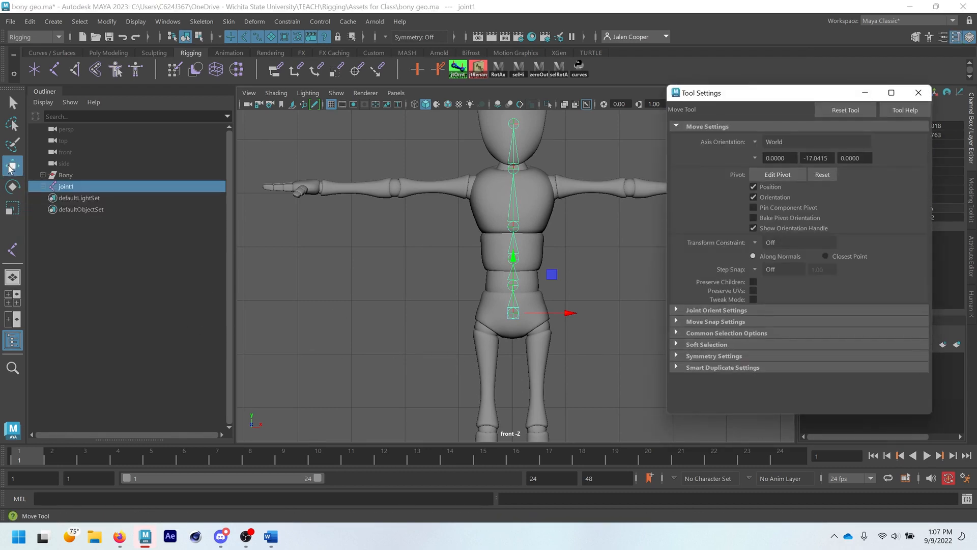
{"action": "left_click", "coordinate": [758, 141]}
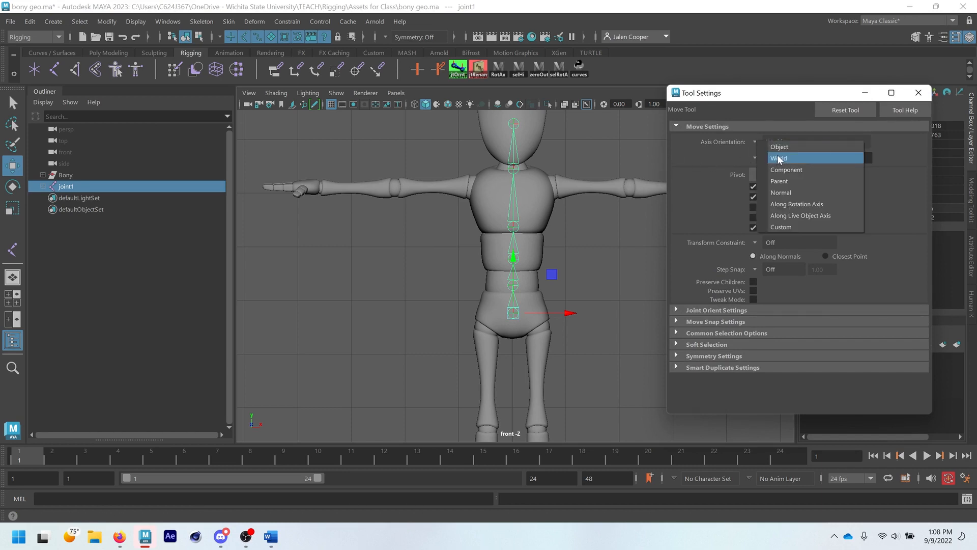
{"action": "left_click", "coordinate": [778, 147]}
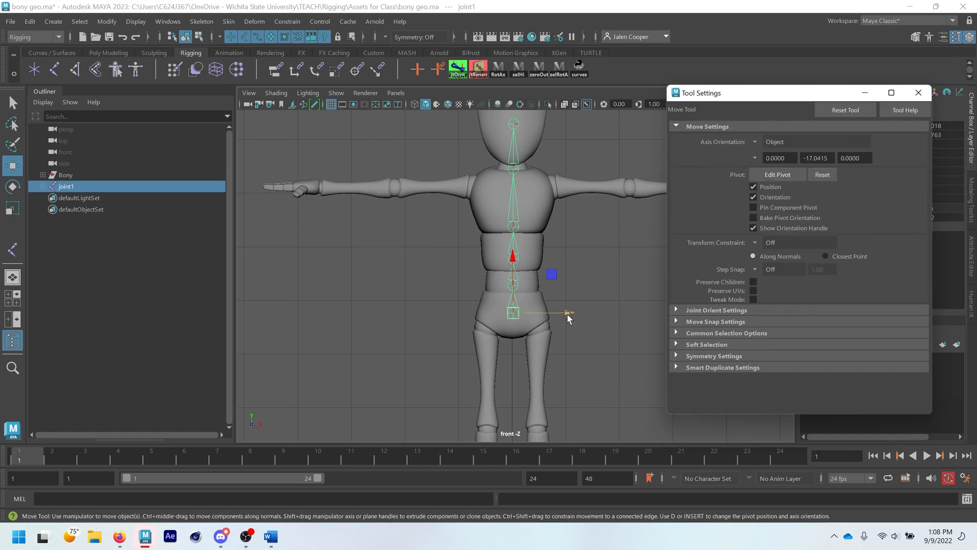
{"action": "left_click_drag", "start_coordinate": [567, 314], "coordinate": [505, 340]}
{"action": "scroll", "coordinate": [505, 340], "scroll_direction": "up", "scroll_amount": 5}
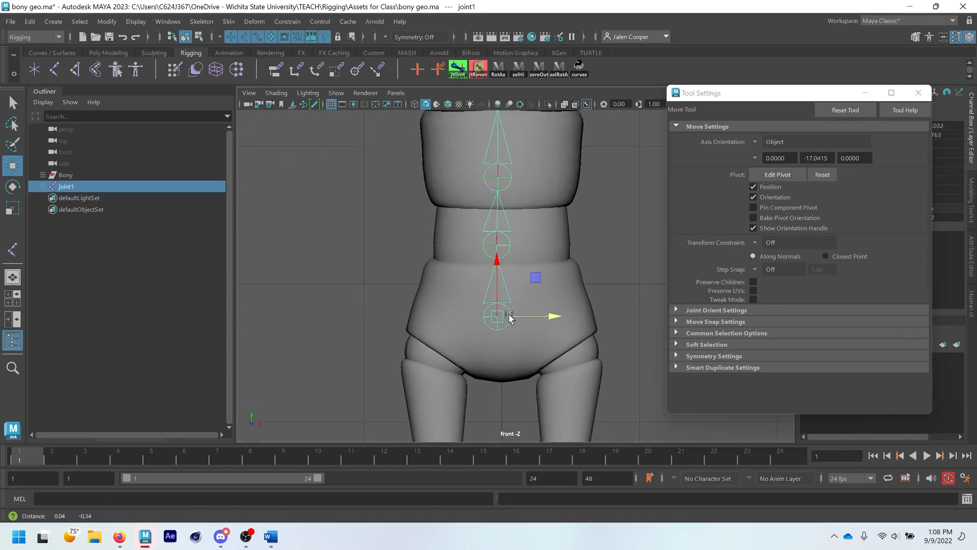
{"action": "middle_click_drag", "start_coordinate": [509, 317], "coordinate": [499, 233], "text": "alt"}
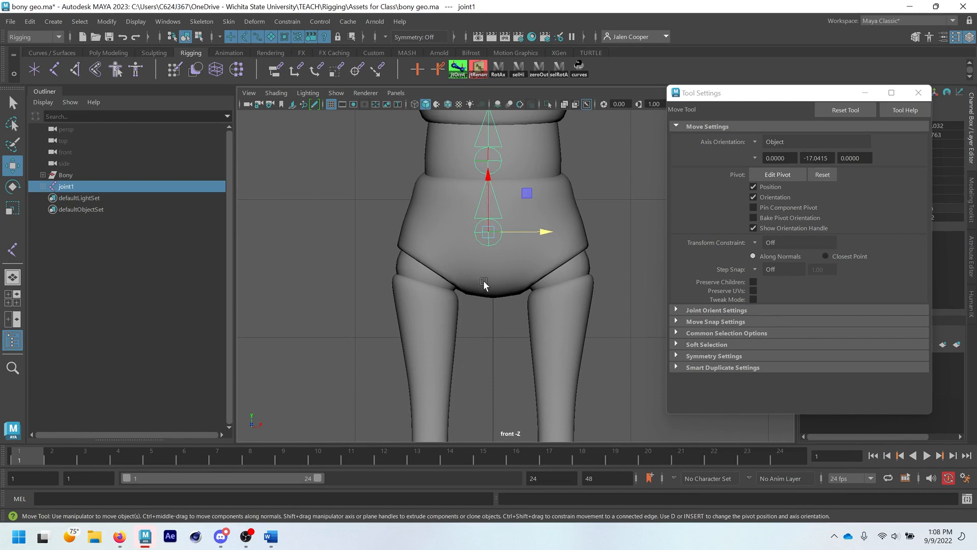
{"action": "scroll", "coordinate": [497, 299], "scroll_direction": "down", "scroll_amount": 5}
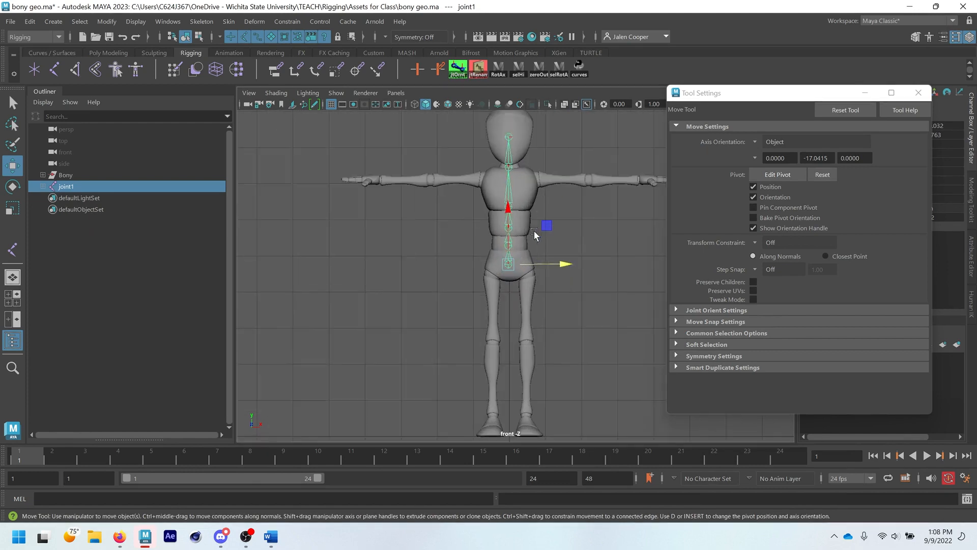
{"action": "scroll", "coordinate": [533, 231], "scroll_direction": "up", "scroll_amount": 1}
- Set the Move tool's axis orientation to World and snap the root joint sideways onto the centre line at X 0
{"action": "left_click", "coordinate": [754, 142]}
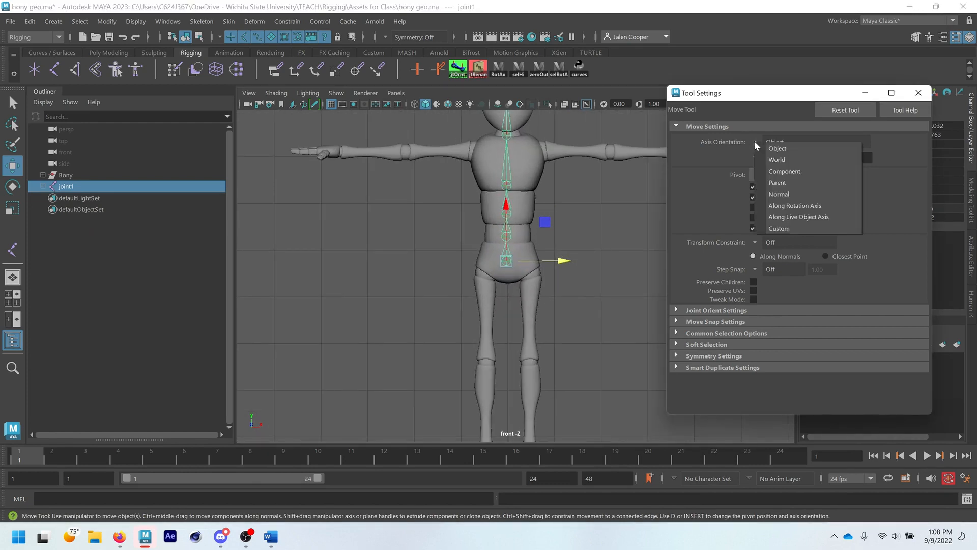
{"action": "left_click", "coordinate": [776, 161]}
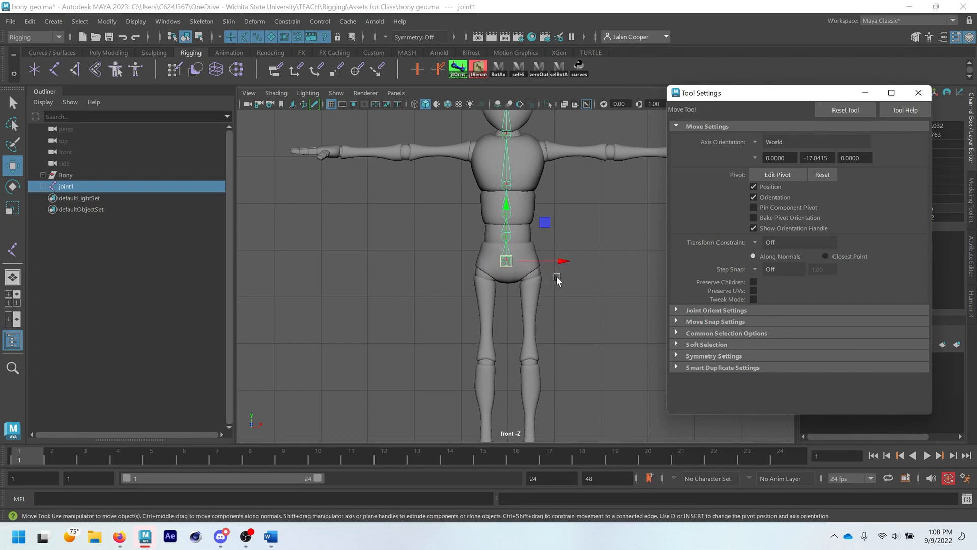
{"action": "left_click", "coordinate": [918, 92]}
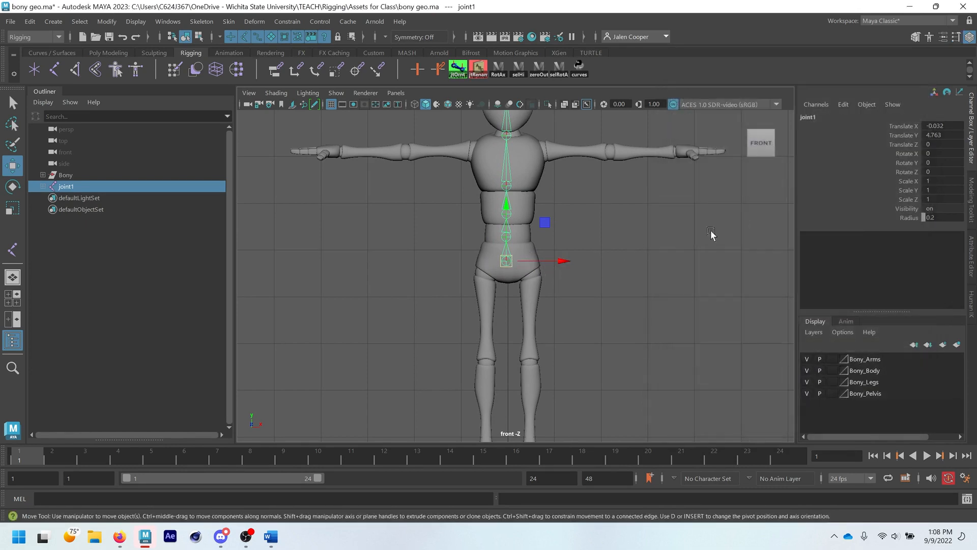
{"action": "middle_click_drag", "start_coordinate": [502, 294], "coordinate": [504, 304], "text": "alt"}
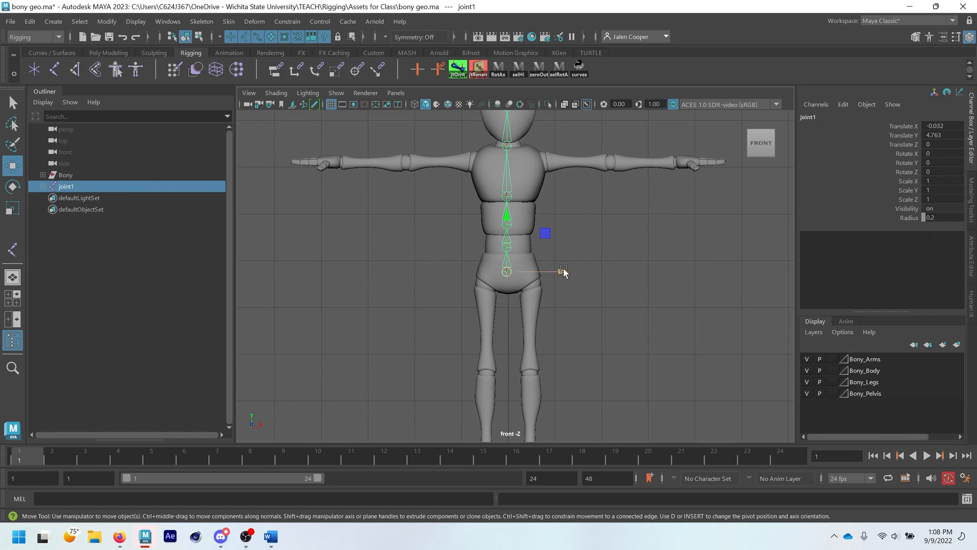
{"action": "left_click_drag", "start_coordinate": [533, 278], "coordinate": [508, 286]}
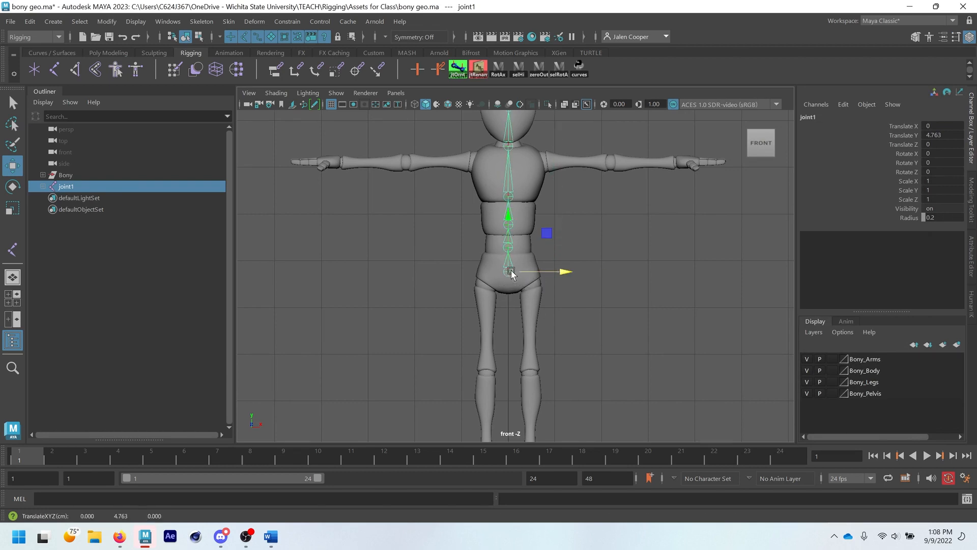
- Expand the joint hierarchy and snap joint2, joint3 and joint4 sideways onto the grid centre line at world X 0
{"action": "left_click", "coordinate": [42, 186], "text": "shift"}
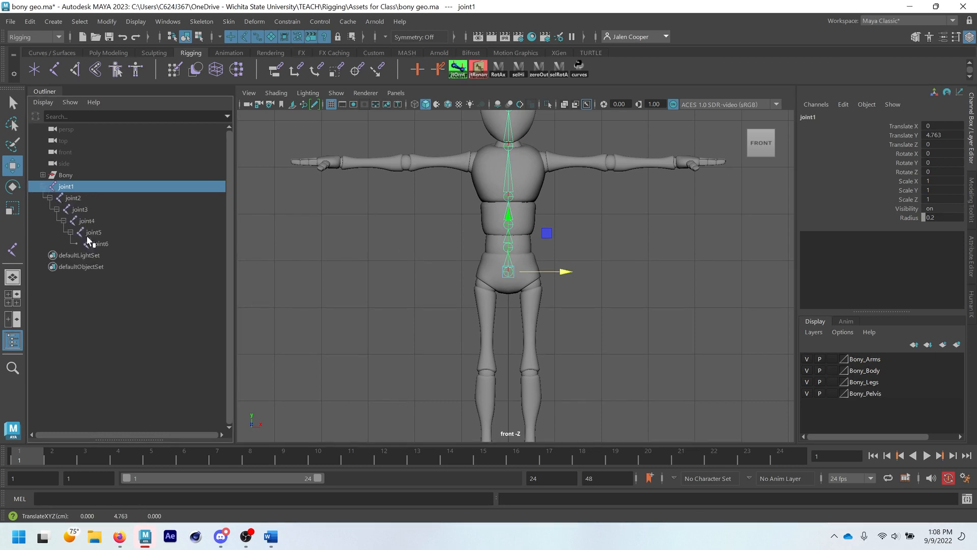
{"action": "left_click", "coordinate": [69, 197]}
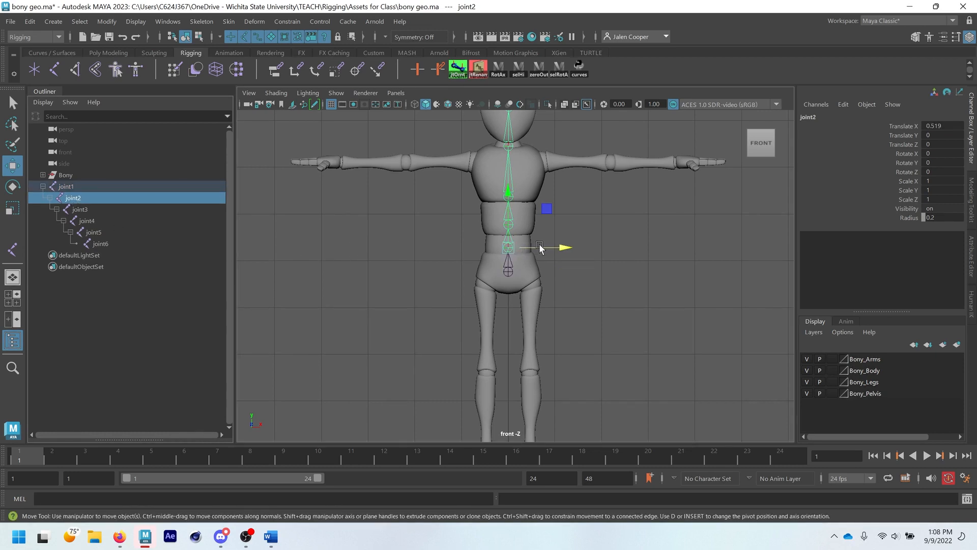
{"action": "mouse_move", "coordinate": [532, 249]}
{"action": "left_mouse_down"}
{"action": "mouse_move", "coordinate": [542, 246]}
{"action": "mouse_move", "coordinate": [516, 248]}
{"action": "left_mouse_up"}
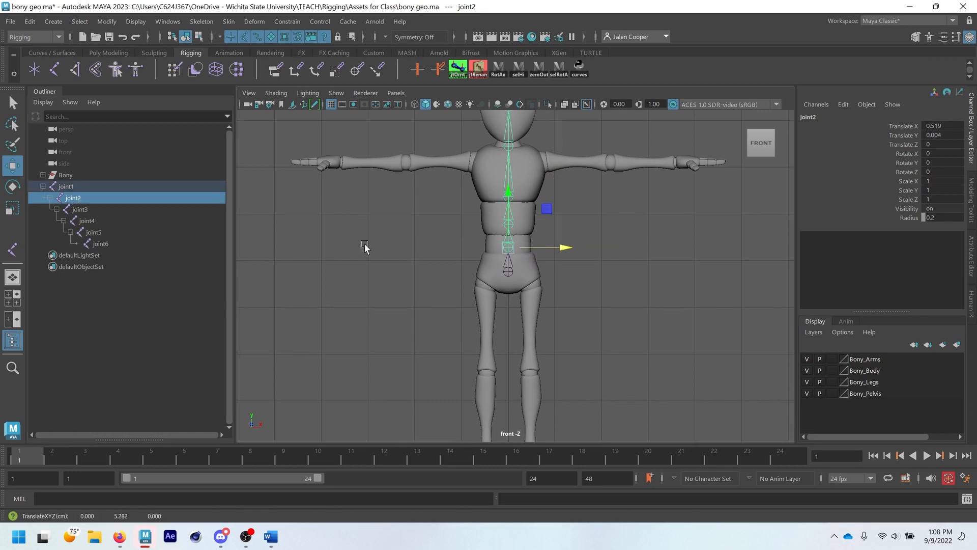
{"action": "left_click", "coordinate": [81, 209]}
{"action": "left_click_drag", "start_coordinate": [536, 229], "coordinate": [511, 226]}
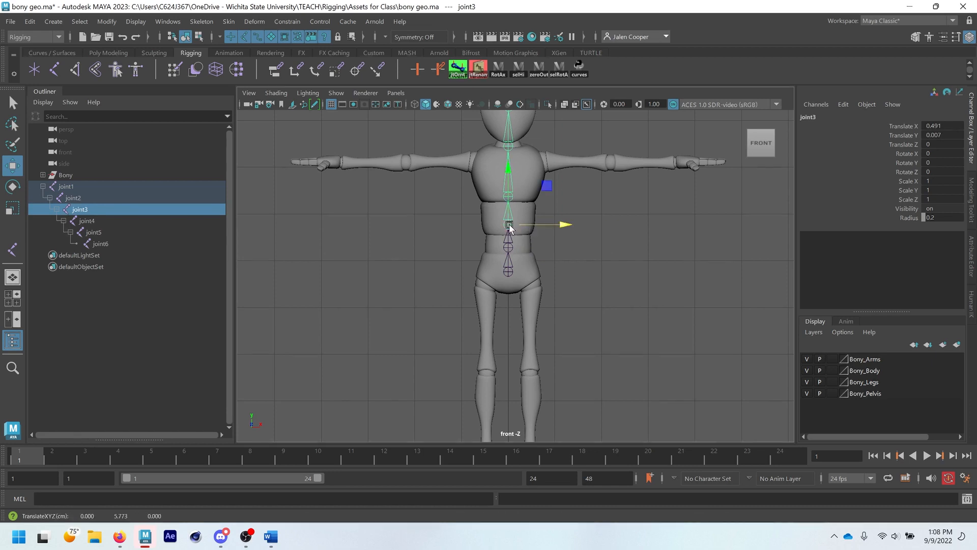
{"action": "left_click", "coordinate": [81, 219]}
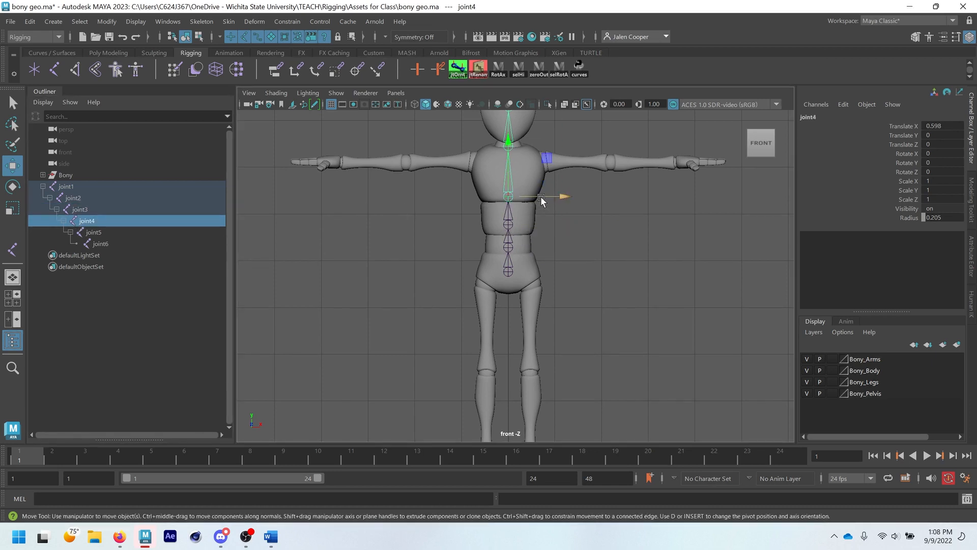
{"action": "left_click_drag", "start_coordinate": [540, 196], "coordinate": [509, 196]}
- Snap the neck joint (joint5) and head joint (joint6) sideways onto the centre line at world X 0
{"action": "middle_click_drag", "start_coordinate": [529, 160], "coordinate": [522, 225], "text": "alt"}
{"action": "key", "text": "super"}
{"action": "key", "text": "super"}
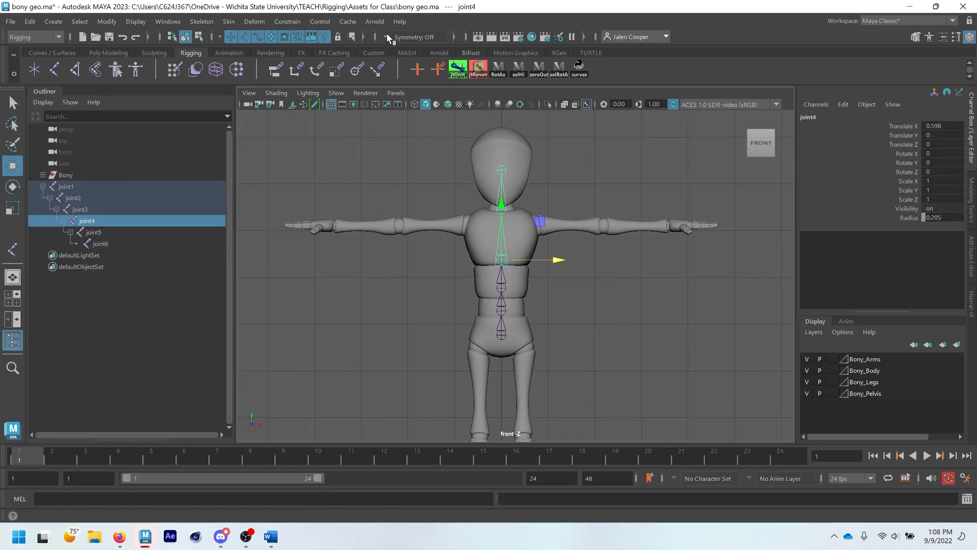
{"action": "left_click", "coordinate": [94, 233]}
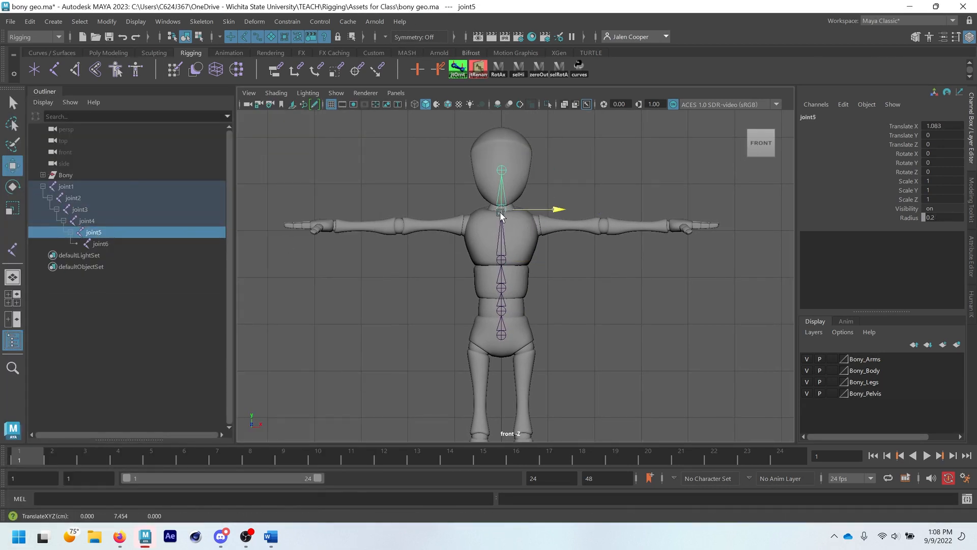
{"action": "left_click", "coordinate": [98, 245]}
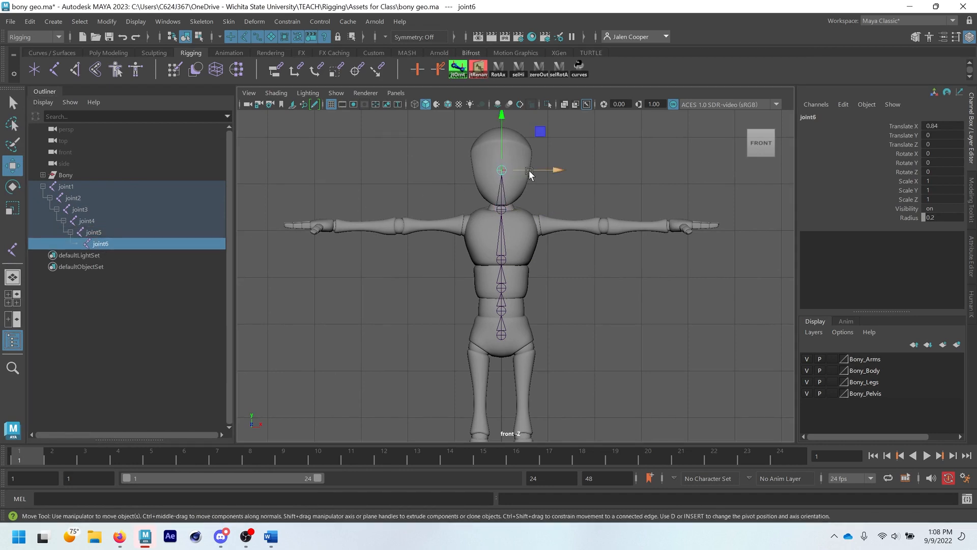
{"action": "left_click_drag", "start_coordinate": [502, 171], "coordinate": [502, 176]}
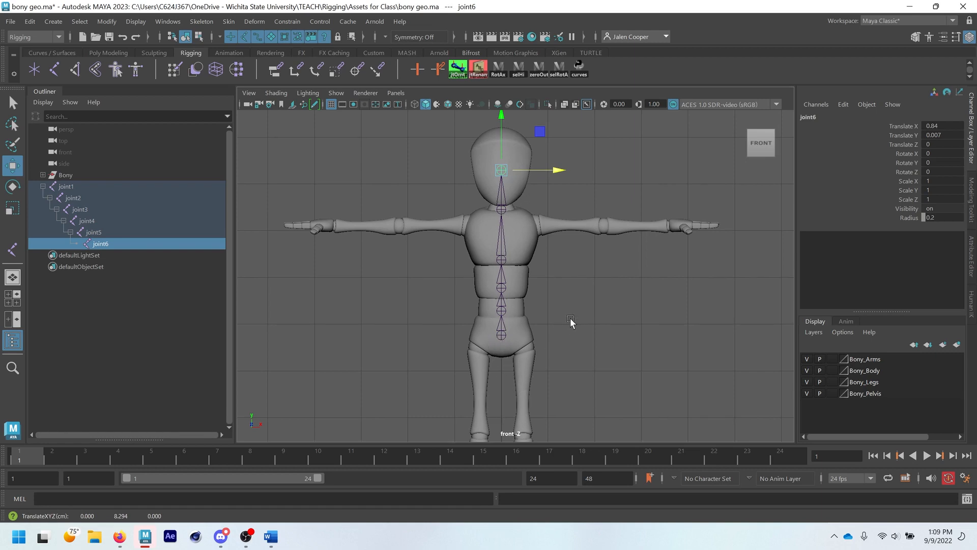
{"action": "left_click", "coordinate": [263, 425], "text": "alt"}
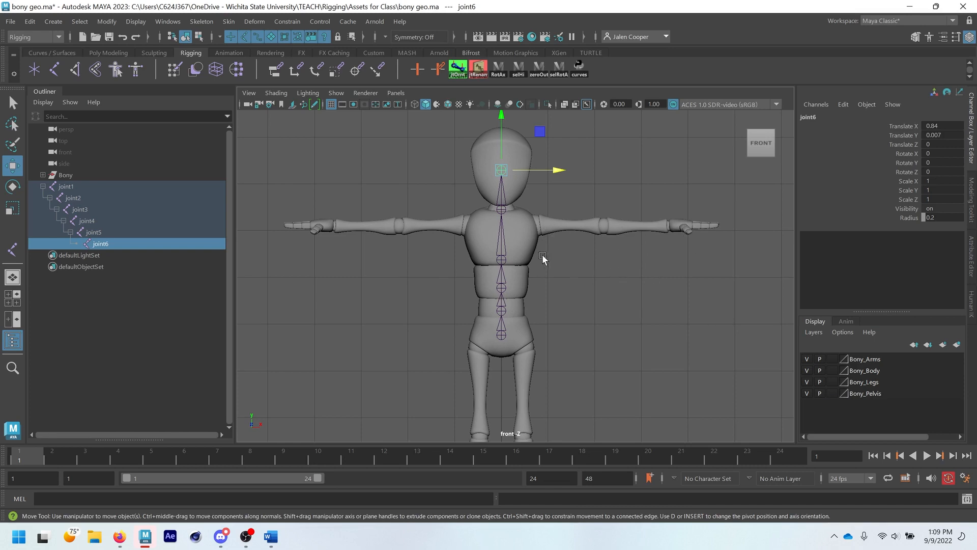
- With nothing selected, place a separate joint chain through the shoulder, elbow and wrist of the arm on the positive X side
{"action": "left_click", "coordinate": [564, 263]}
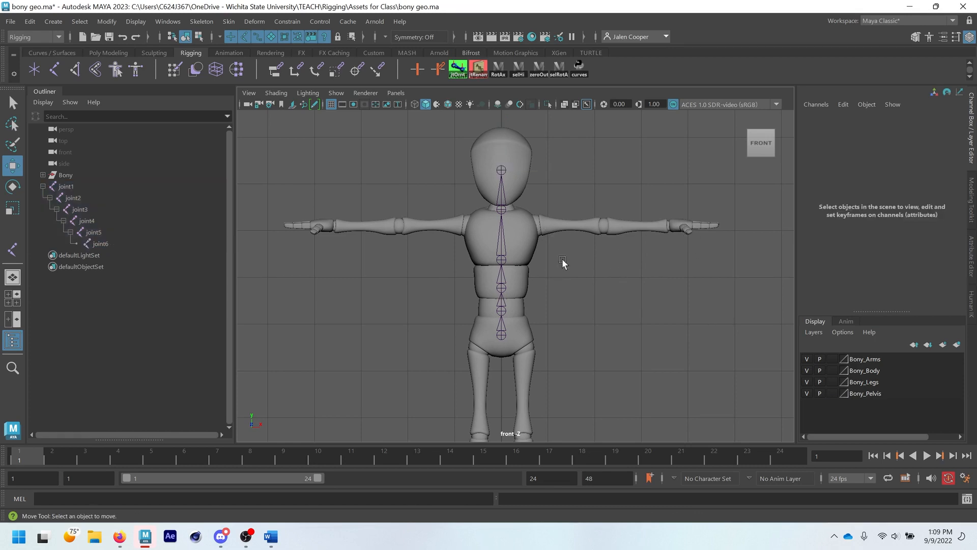
{"action": "left_click", "coordinate": [13, 253]}
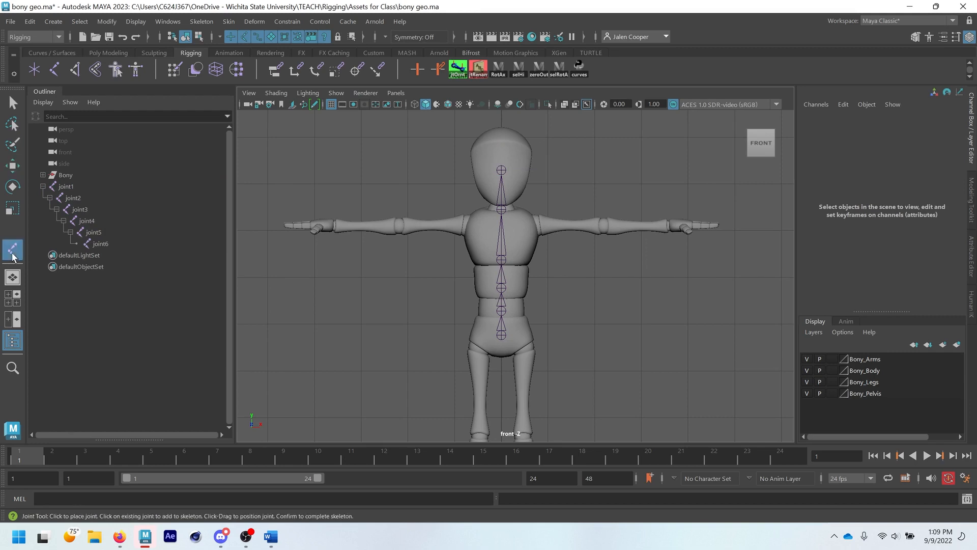
{"action": "left_click", "coordinate": [538, 224]}
{"action": "left_click", "coordinate": [602, 224]}
{"action": "left_click", "coordinate": [670, 226]}
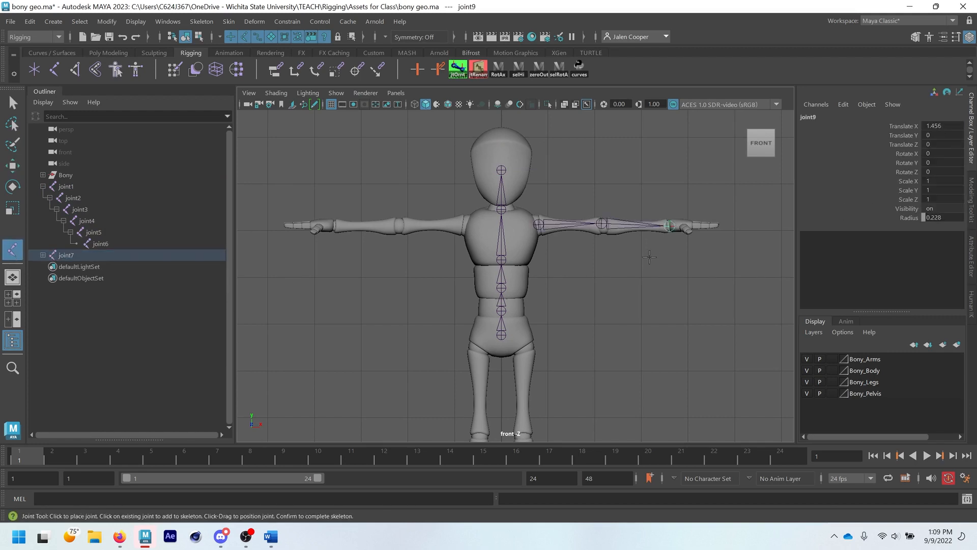
- Undo the separate shoulder, elbow and wrist joints
{"action": "key", "text": "ctrl+z"}
{"action": "key", "text": "ctrl+z"}
{"action": "key", "text": "ctrl+z"}
{"action": "key", "text": "ctrl+z"}
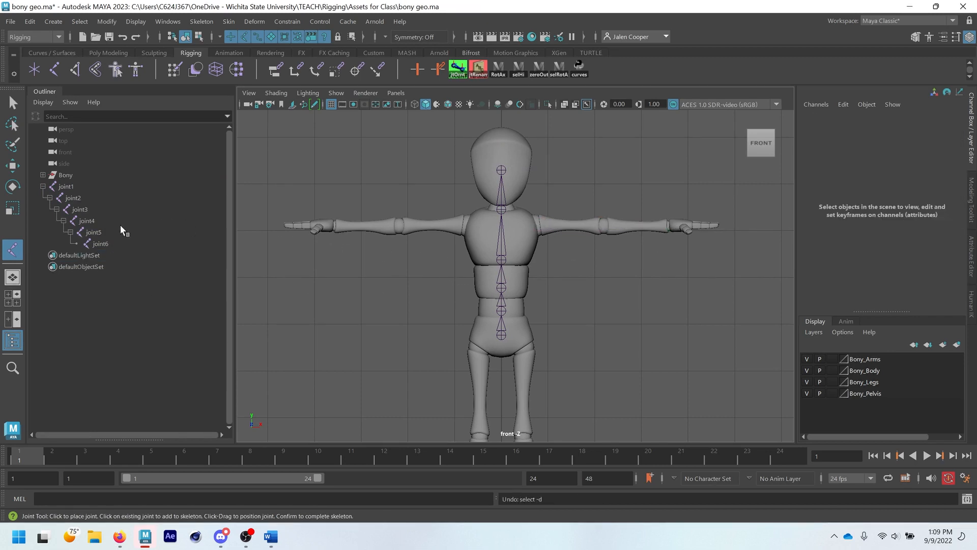
- Select the spine joint at the base of the chest (joint4) with the Select tool
{"action": "key", "text": "q"}
{"action": "left_click", "coordinate": [502, 261]}
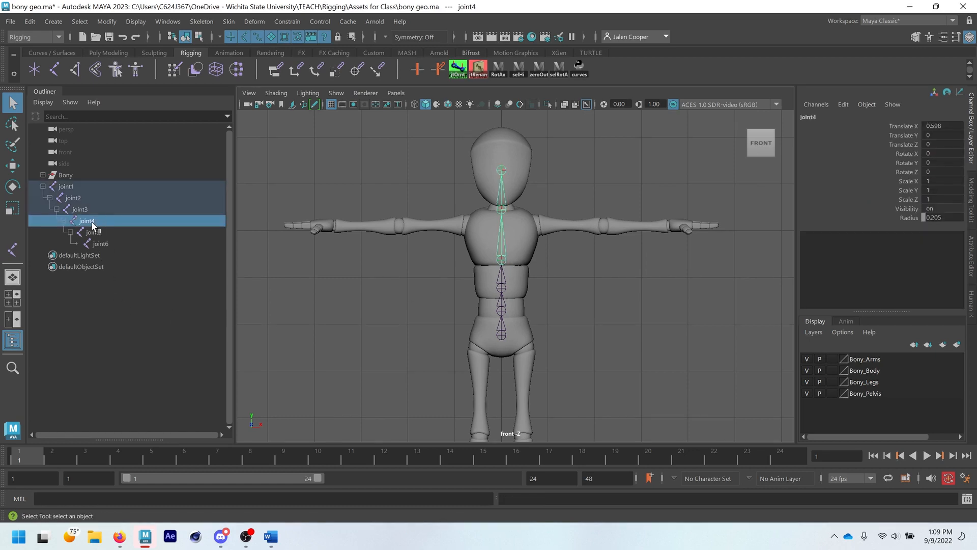
{"action": "left_click", "coordinate": [582, 301]}
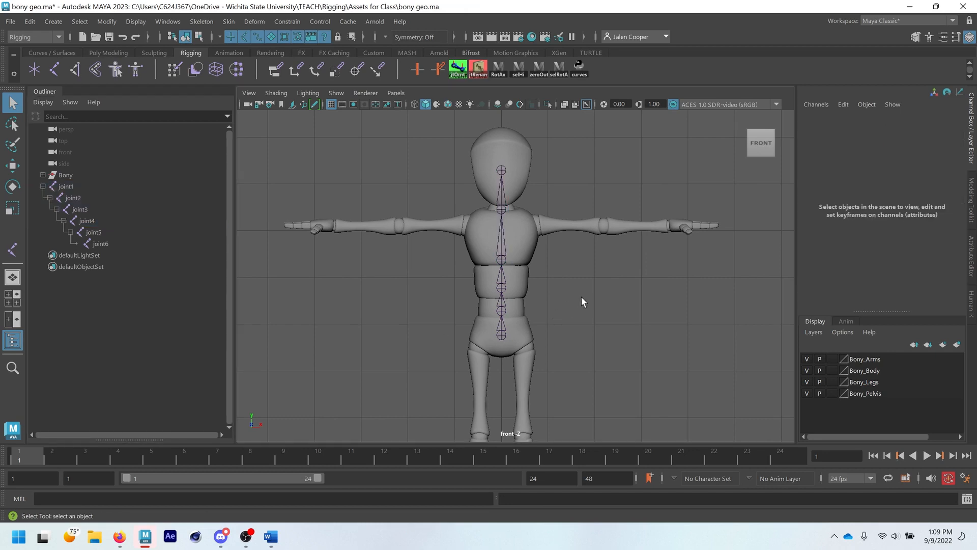
{"action": "left_click", "coordinate": [503, 259]}
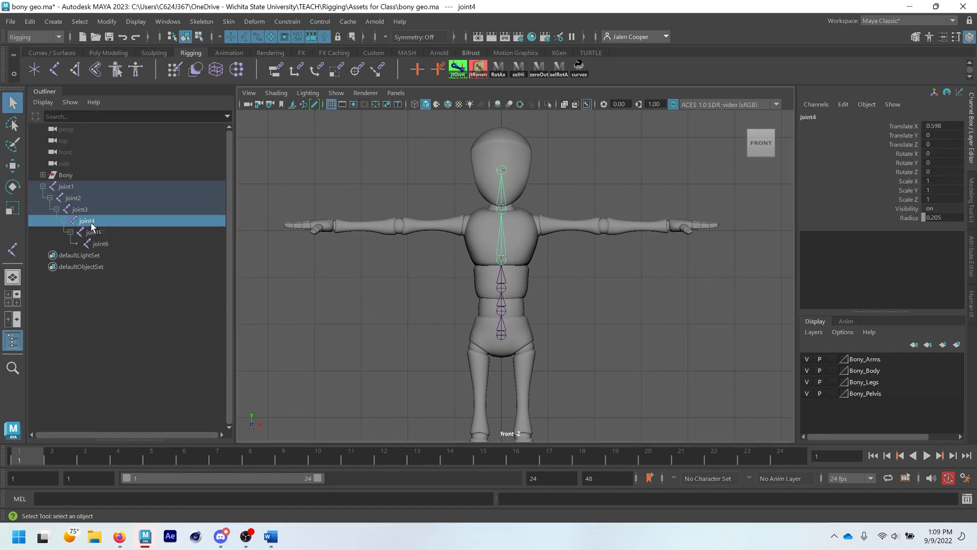
- With the Joint tool, branch shoulder, elbow and wrist joints from the chest-base joint (joint4) along the arm on the positive X side
{"action": "left_click", "coordinate": [53, 70]}
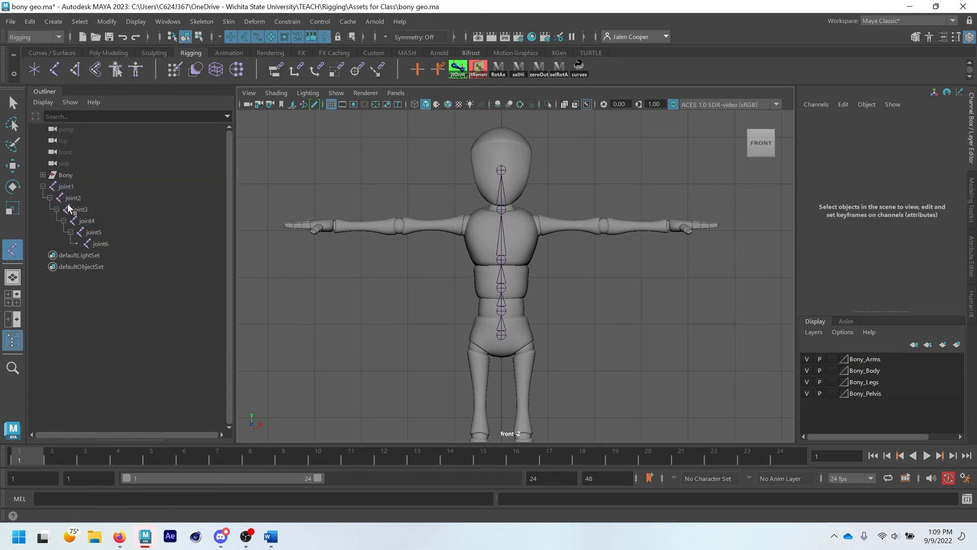
{"action": "left_click", "coordinate": [90, 221]}
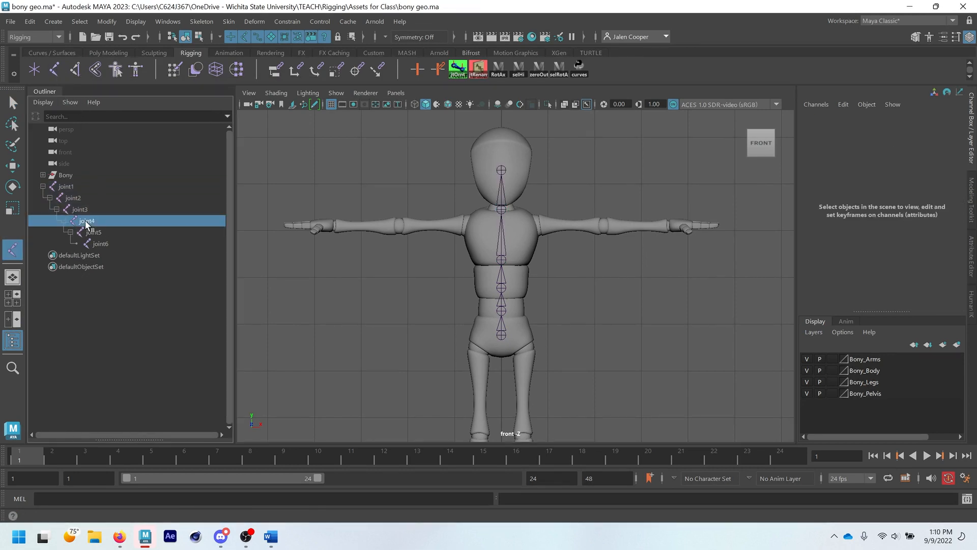
{"action": "left_click", "coordinate": [538, 224]}
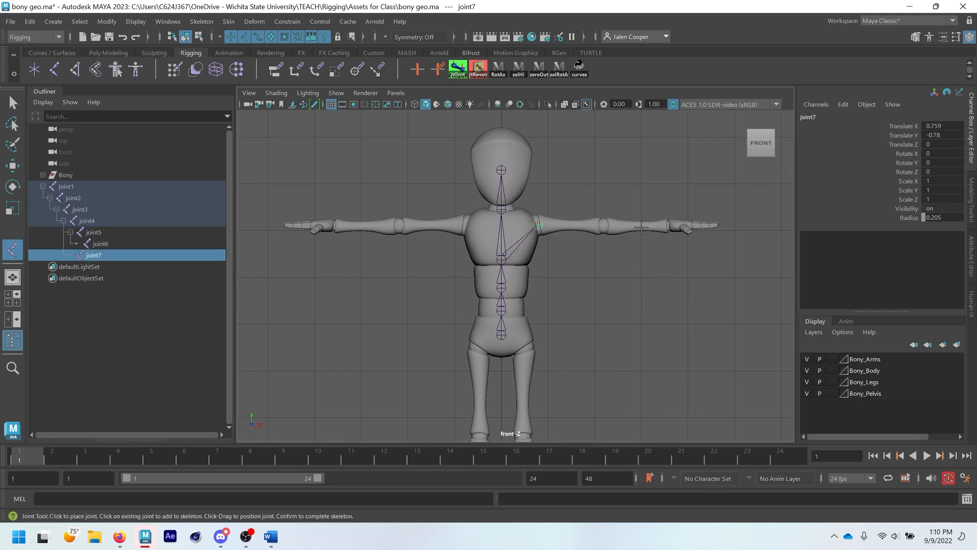
{"action": "left_click", "coordinate": [604, 225]}
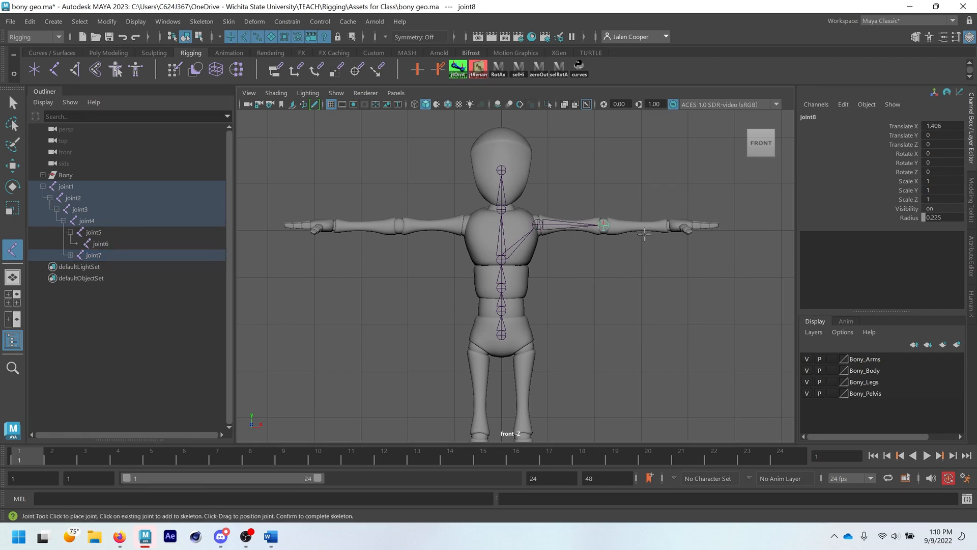
{"action": "left_click", "coordinate": [670, 225]}
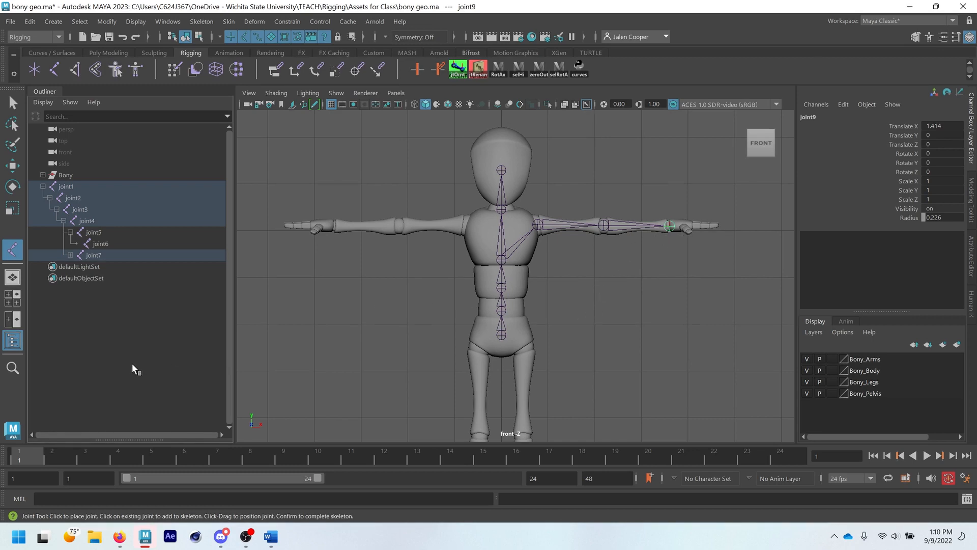
- Check the Joint tool's bone radius settings, and set the radius of every joint in the root joint's hierarchy to 0.2
{"action": "double_click", "coordinate": [13, 251]}
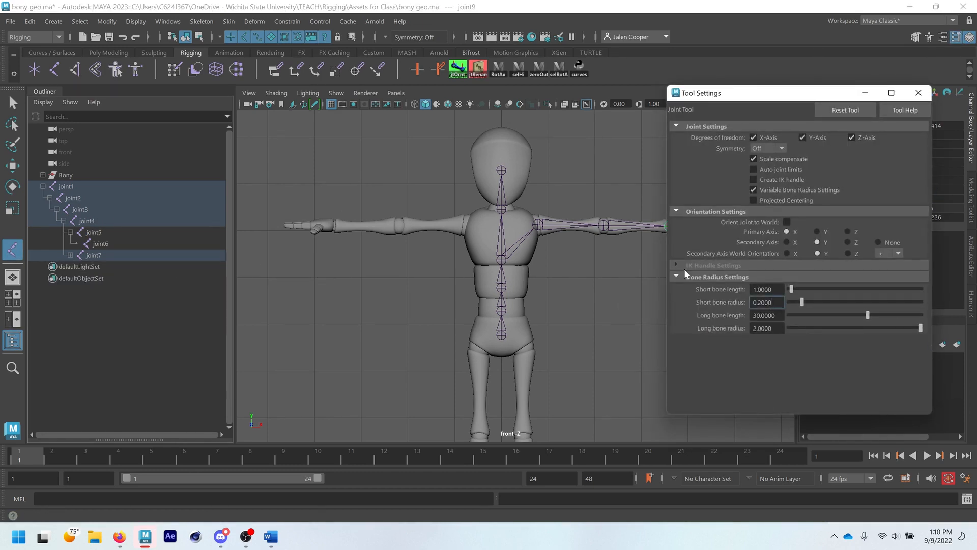
{"action": "left_click", "coordinate": [919, 92]}
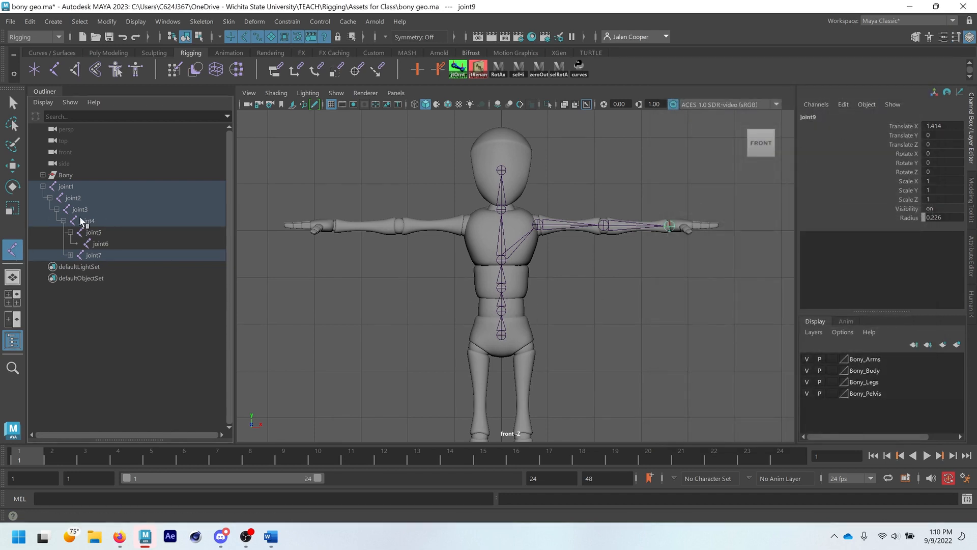
{"action": "left_click", "coordinate": [12, 166]}
{"action": "left_click", "coordinate": [511, 334]}
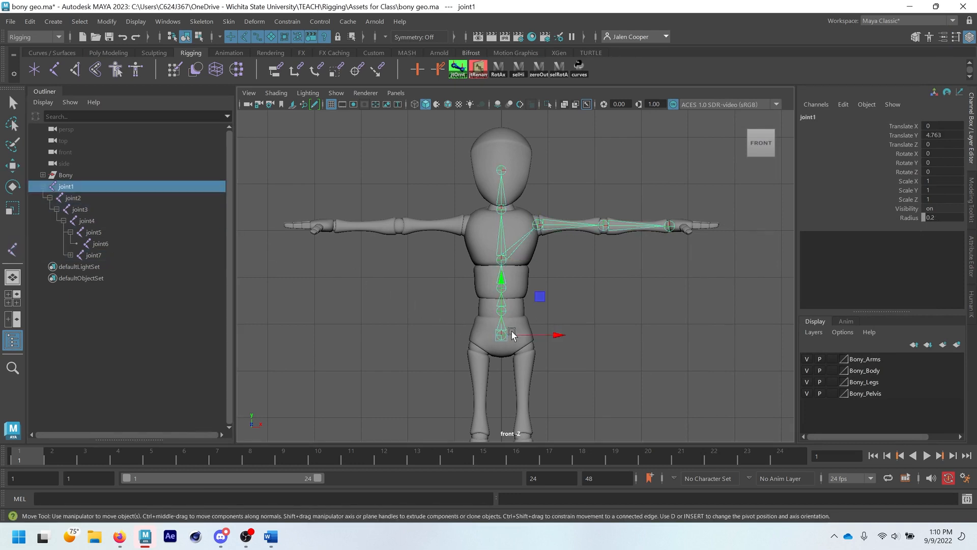
{"action": "left_click", "coordinate": [518, 70]}
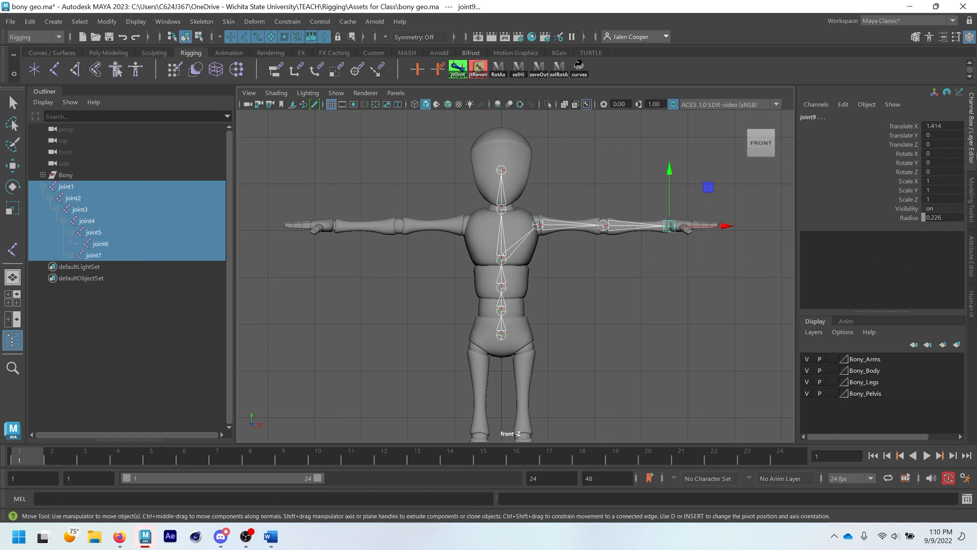
{"action": "left_click", "coordinate": [945, 216]}
{"action": "type", "text": "0.2"}
{"action": "key", "text": "Return"}
{"action": "left_click", "coordinate": [608, 350]}
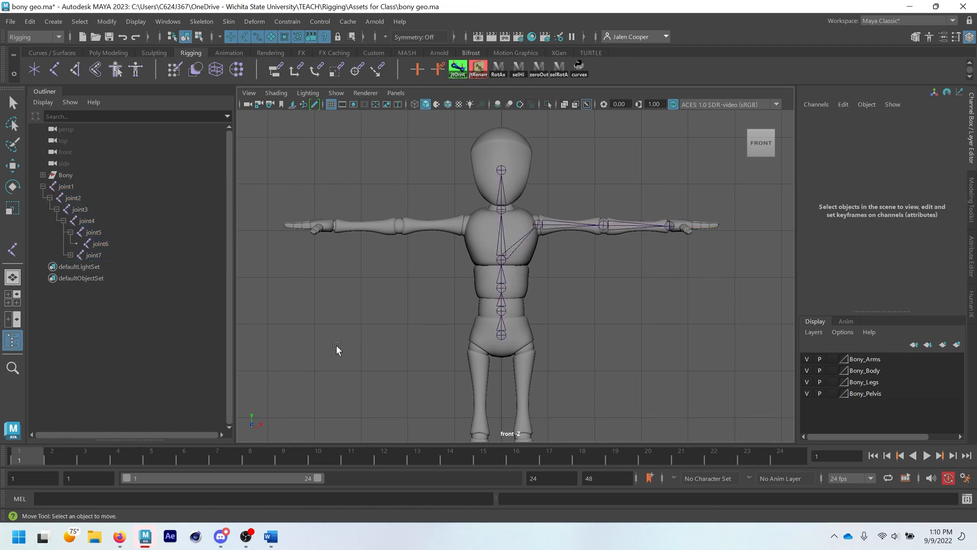
- Branch hip, knee and ankle joints from the root joint (joint1) down the leg on the positive X side in the front view
{"action": "left_click", "coordinate": [498, 332]}
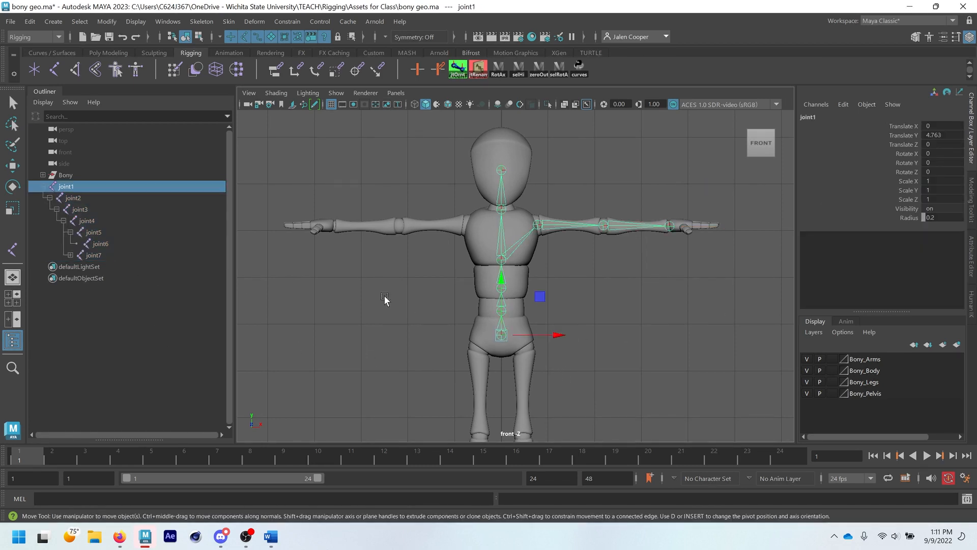
{"action": "middle_click_drag", "start_coordinate": [484, 336], "coordinate": [457, 240], "text": "alt"}
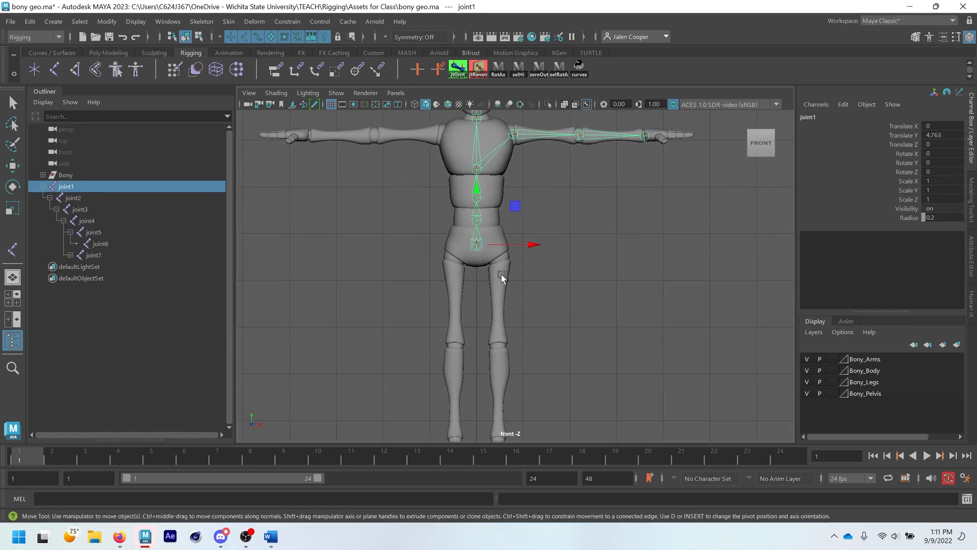
{"action": "middle_click_drag", "start_coordinate": [500, 348], "coordinate": [528, 334], "text": "alt"}
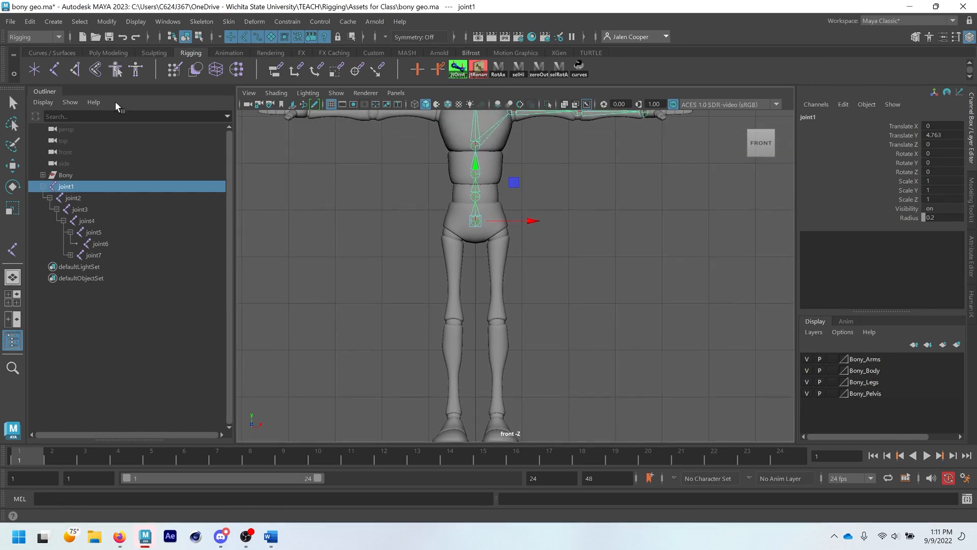
{"action": "left_click", "coordinate": [51, 71]}
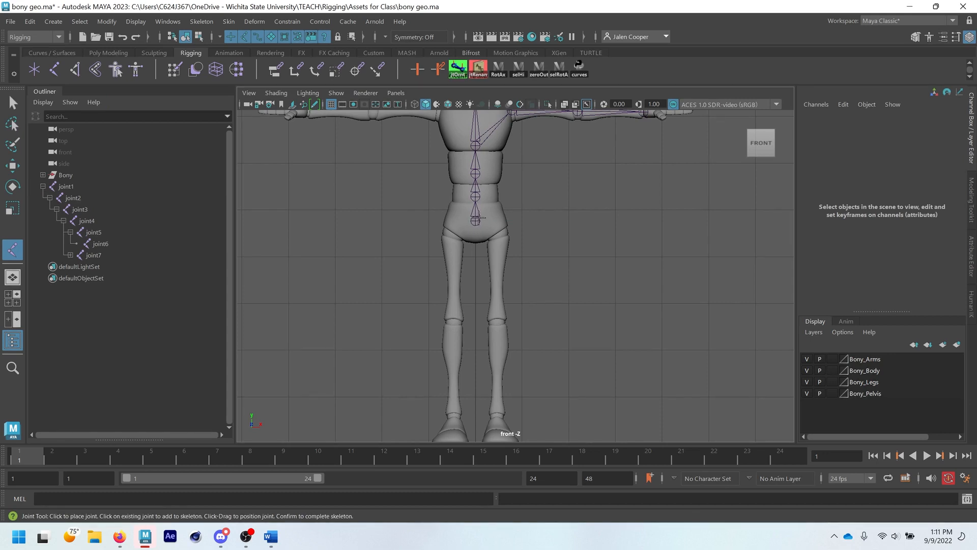
{"action": "left_click", "coordinate": [69, 186]}
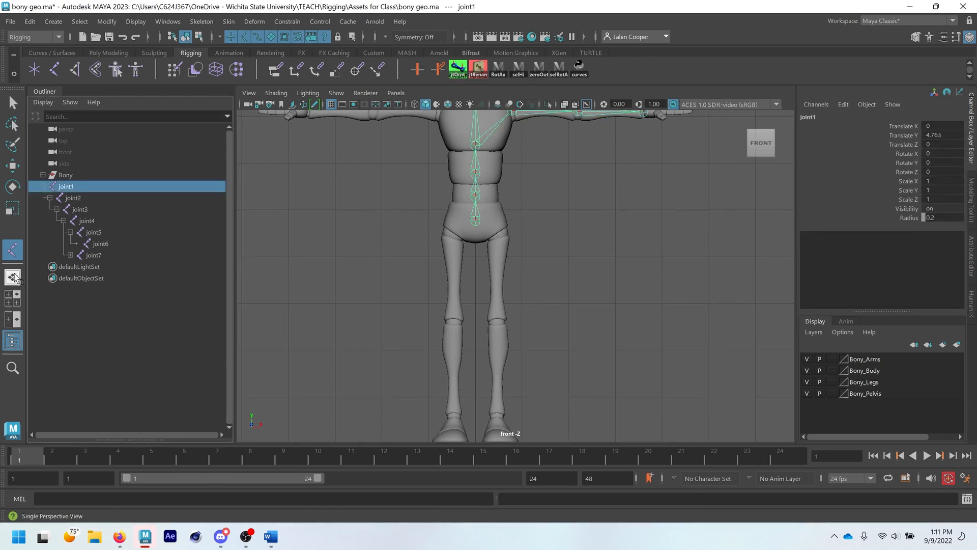
{"action": "left_click", "coordinate": [499, 235]}
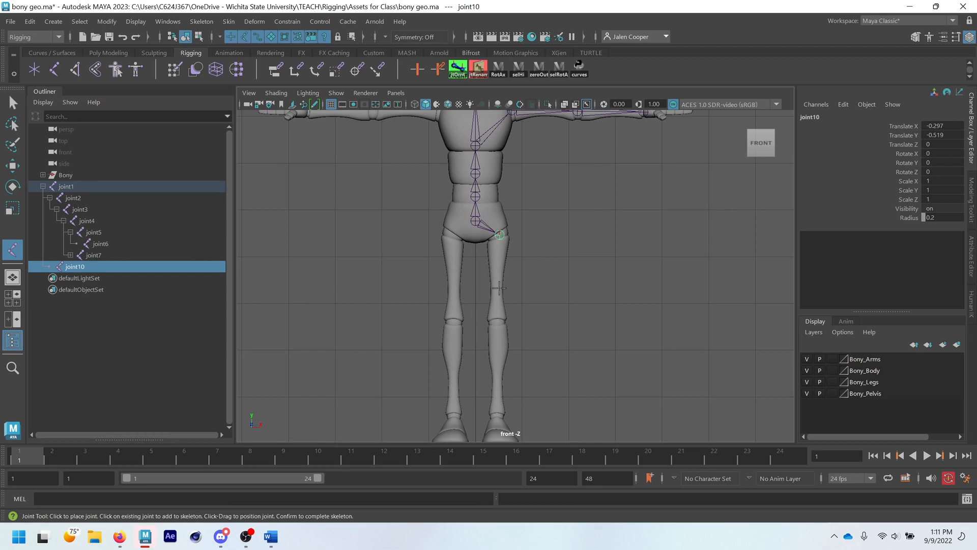
{"action": "left_click", "coordinate": [498, 320]}
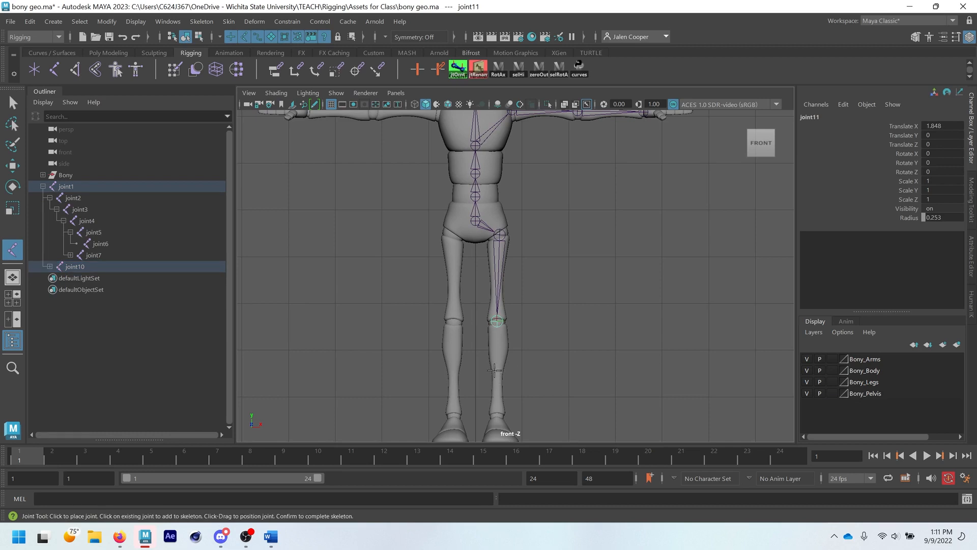
{"action": "middle_click_drag", "start_coordinate": [499, 372], "coordinate": [502, 333], "text": "alt"}
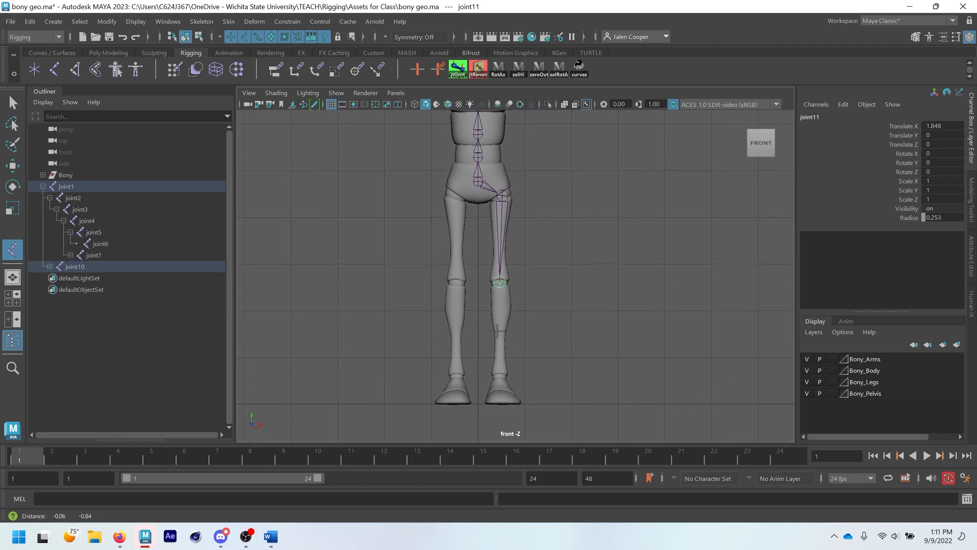
{"action": "left_click", "coordinate": [500, 377]}
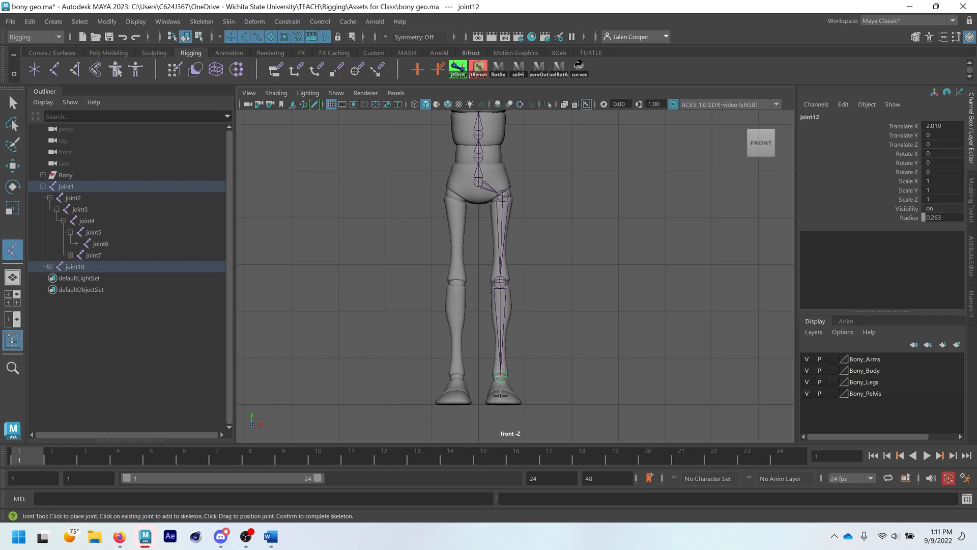
{"action": "left_click", "coordinate": [501, 391]}
{"action": "left_click", "coordinate": [502, 404]}
{"action": "key", "text": "ctrl+z"}
{"action": "key", "text": "ctrl+z"}
- Switch to the side view and enable X-ray joints there for the leg skeleton
{"action": "key", "text": "space"}
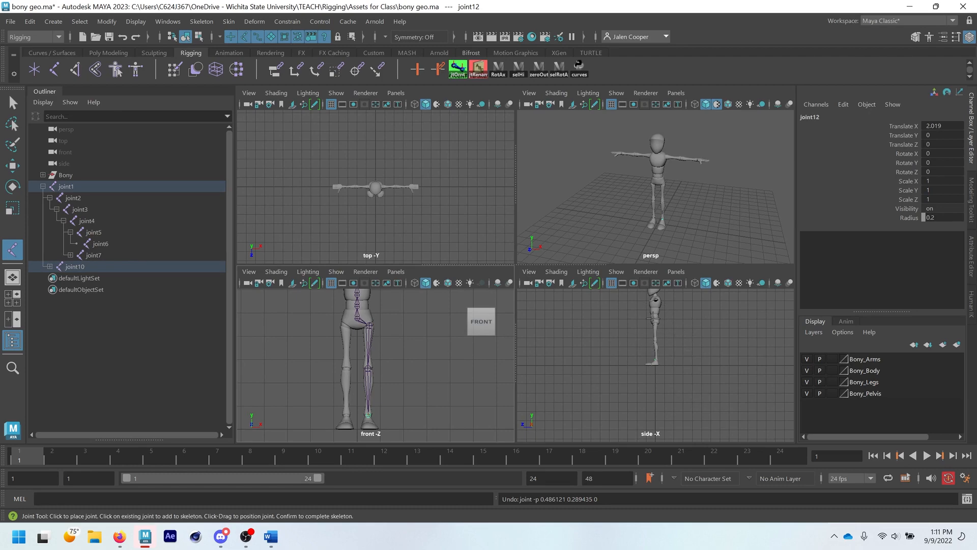
{"action": "key", "text": "space"}
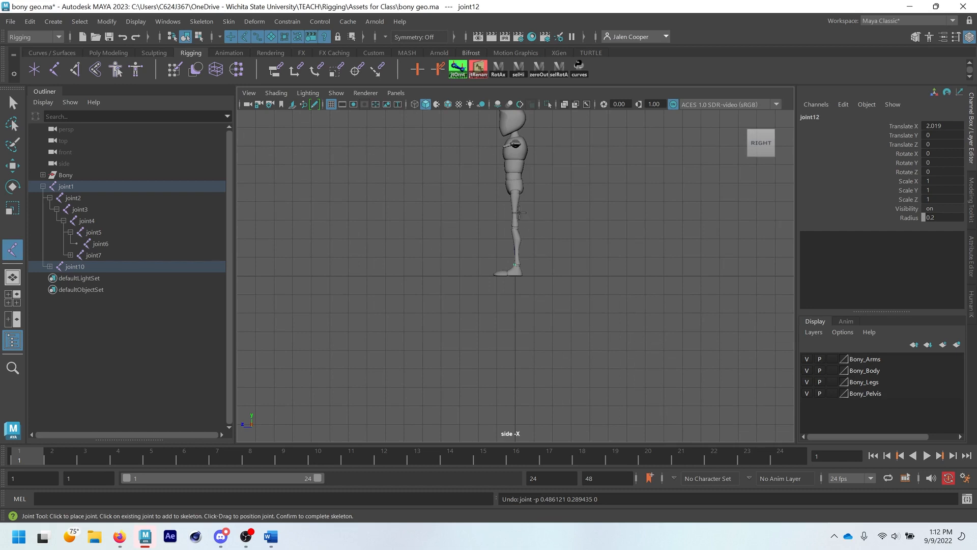
{"action": "scroll", "coordinate": [520, 213], "scroll_direction": "up", "scroll_amount": 6}
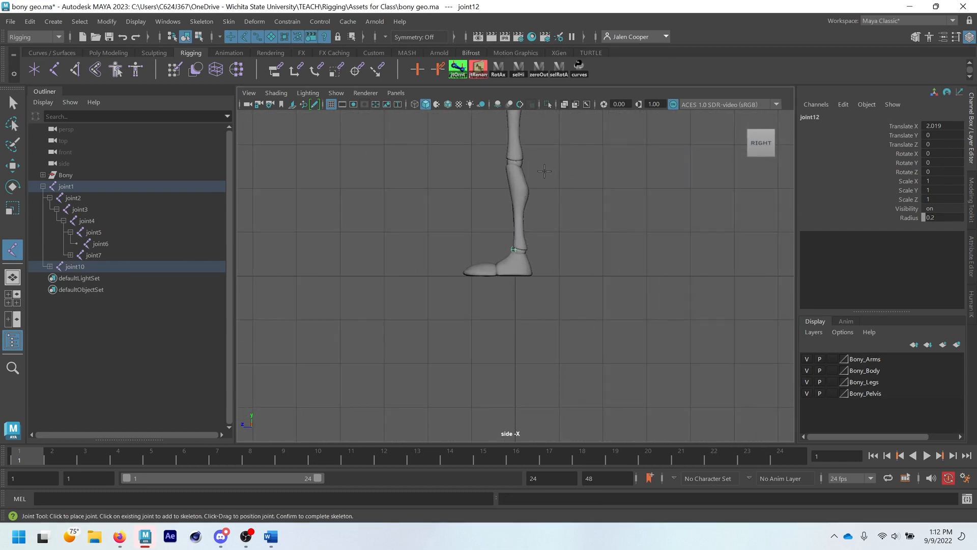
{"action": "middle_click_drag", "start_coordinate": [545, 170], "coordinate": [558, 262], "text": "alt"}
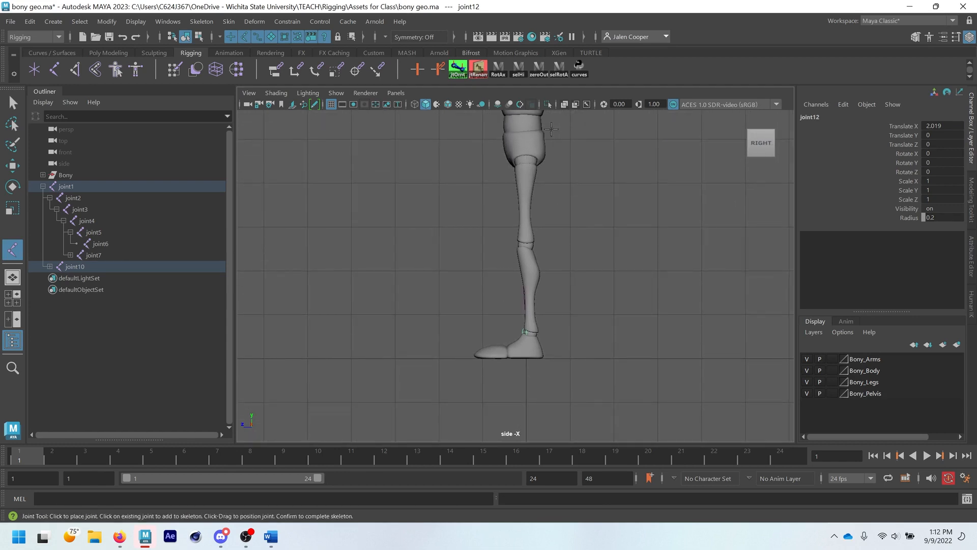
{"action": "key", "text": "space"}
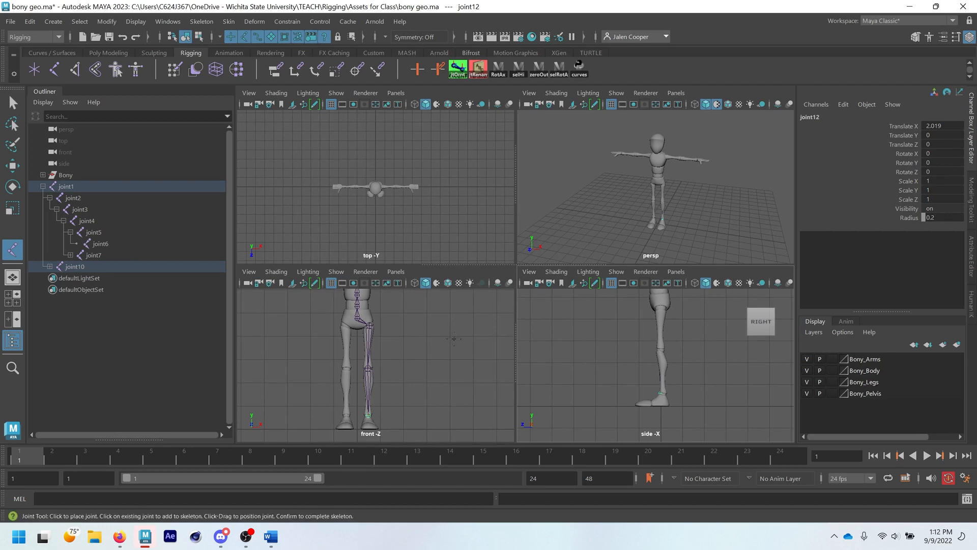
{"action": "key", "text": "space"}
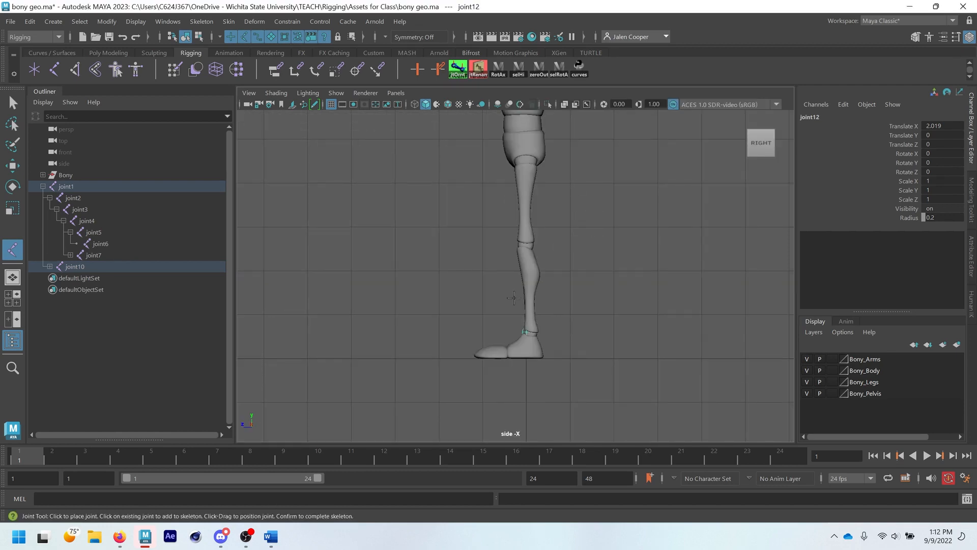
{"action": "left_click", "coordinate": [588, 104]}
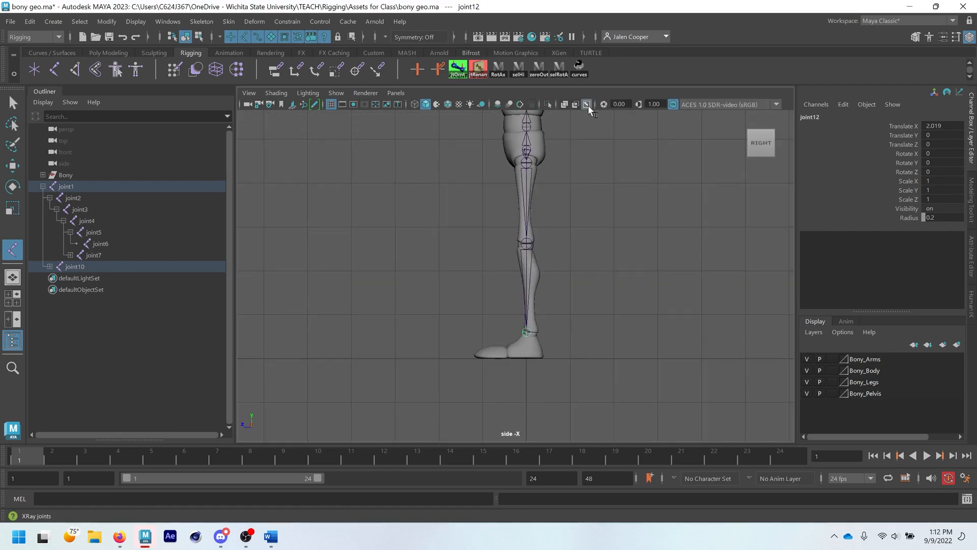
- Extend the leg chain from the ankle with joints at the ball of the foot and the toe tip in the side view
{"action": "scroll", "coordinate": [529, 360], "scroll_direction": "up", "scroll_amount": 5}
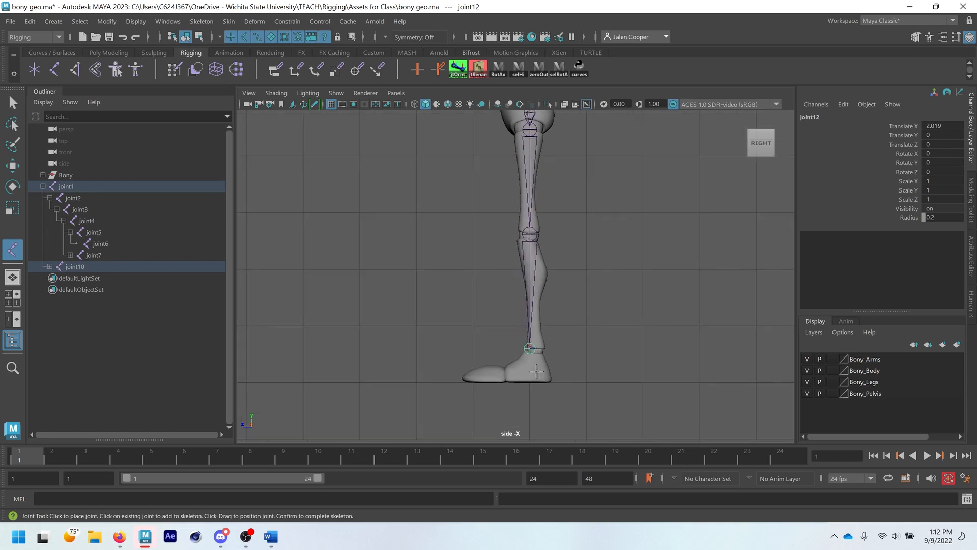
{"action": "scroll", "coordinate": [562, 301], "scroll_direction": "up", "scroll_amount": 3}
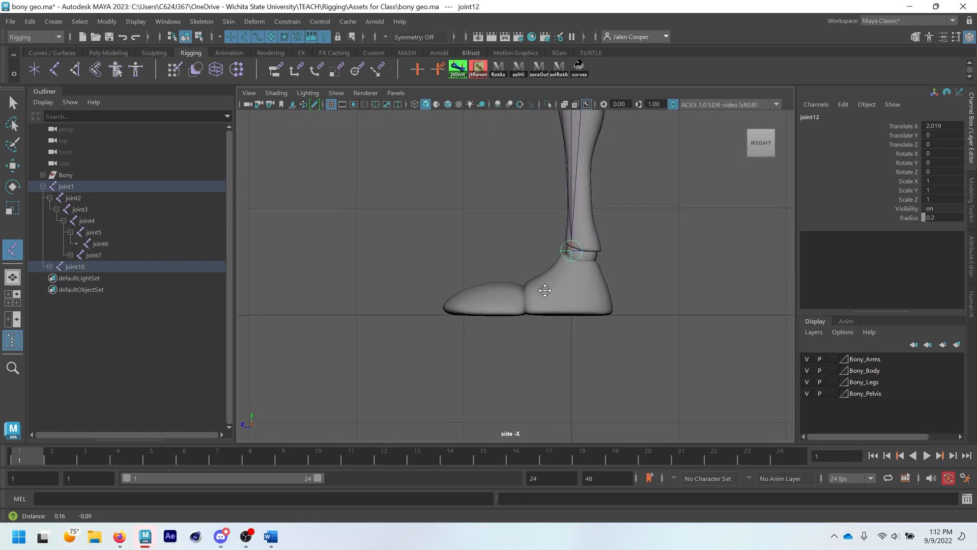
{"action": "left_click", "coordinate": [516, 306]}
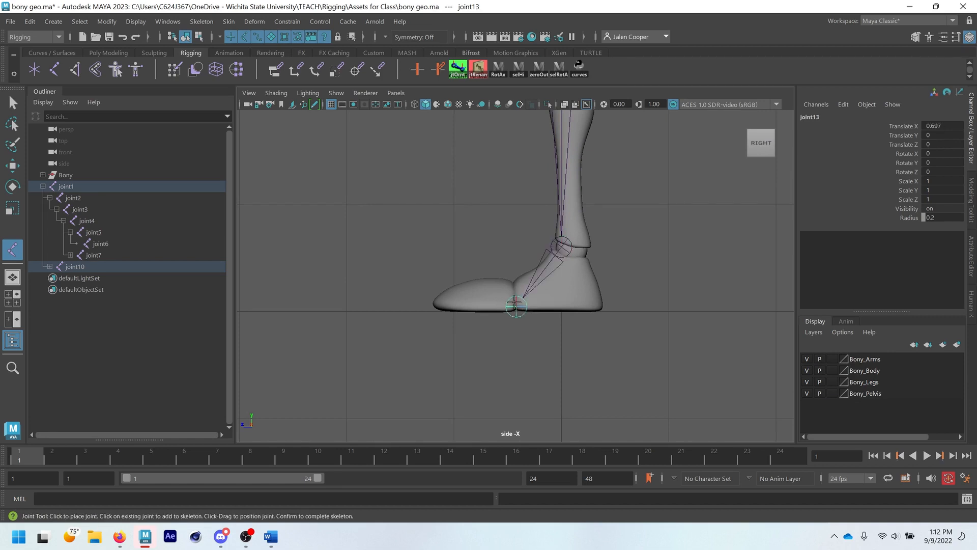
{"action": "left_click", "coordinate": [434, 304]}
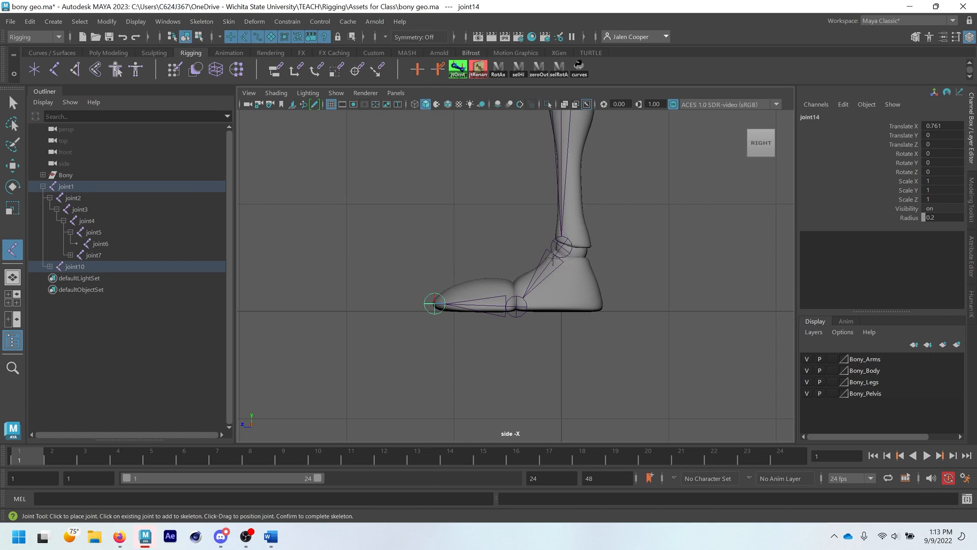
- Review the bone layout notes in the Bony Rig document in Word, and return to Maya
{"action": "left_click", "coordinate": [271, 539]}
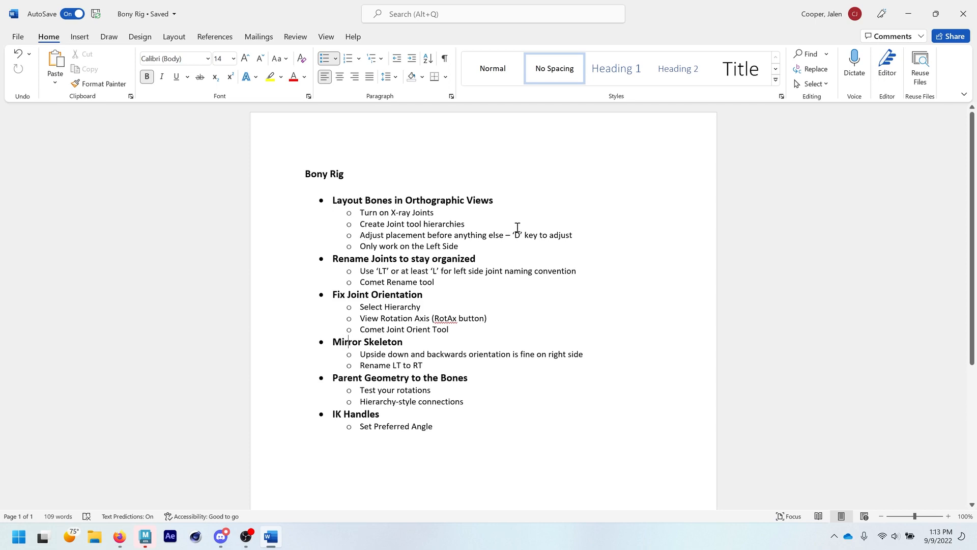
{"action": "left_click", "coordinate": [917, 11]}
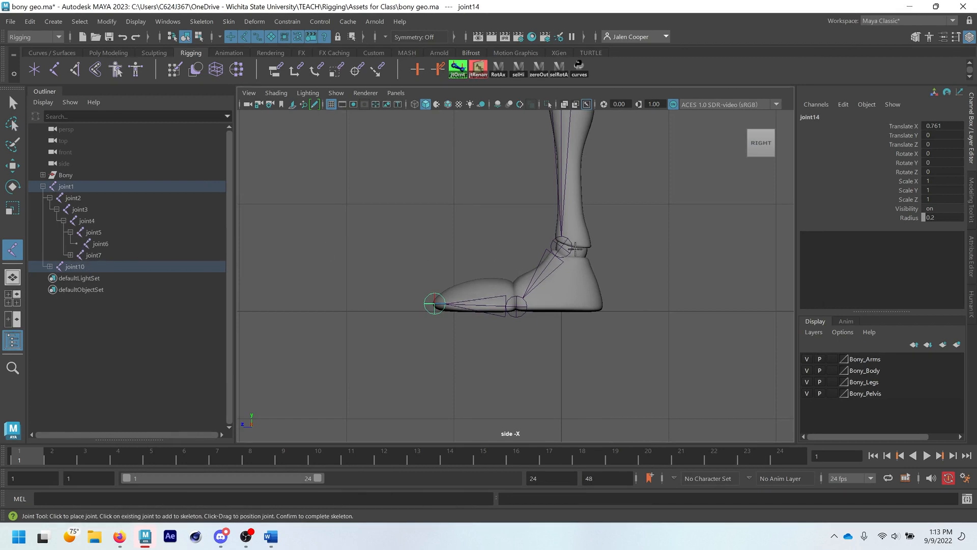
- Complete the leg joint chain at the toe tip and select the ankle joint in the side view
{"action": "middle_click_drag", "start_coordinate": [574, 248], "coordinate": [558, 276], "text": "alt"}
{"action": "key", "text": "Return"}
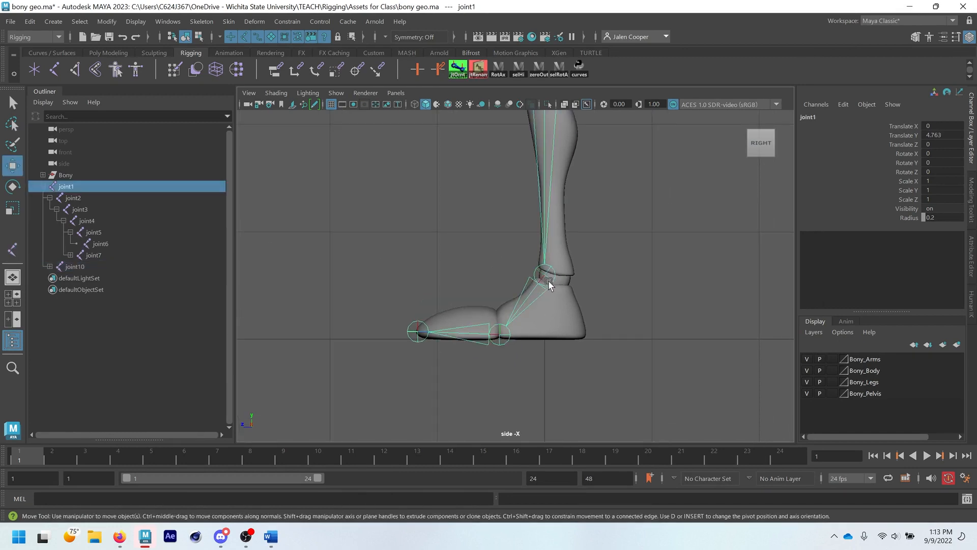
{"action": "left_click", "coordinate": [546, 277]}
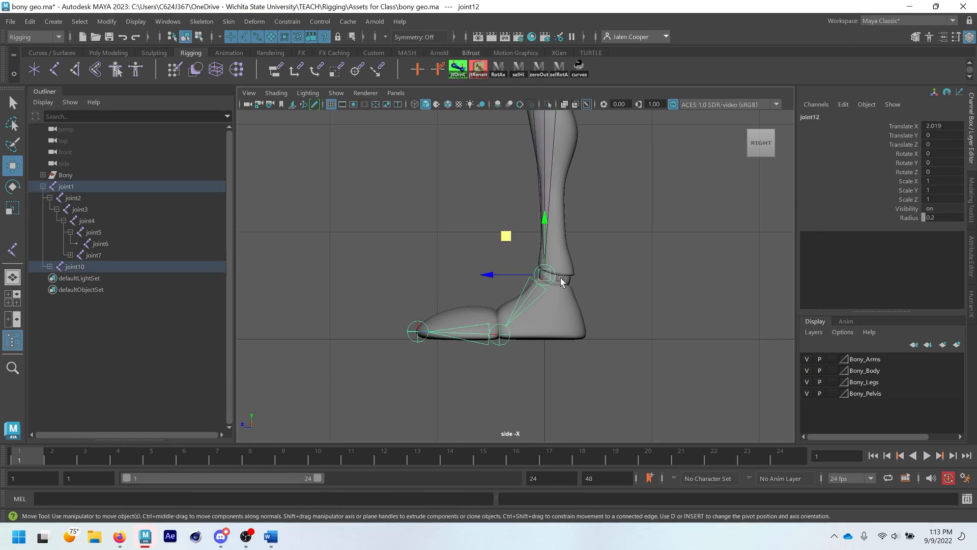
- Try to move the ankle joint together with its foot joints toward the heel in the side view, and undo the move
{"action": "key", "text": "space"}
{"action": "key", "text": "space"}
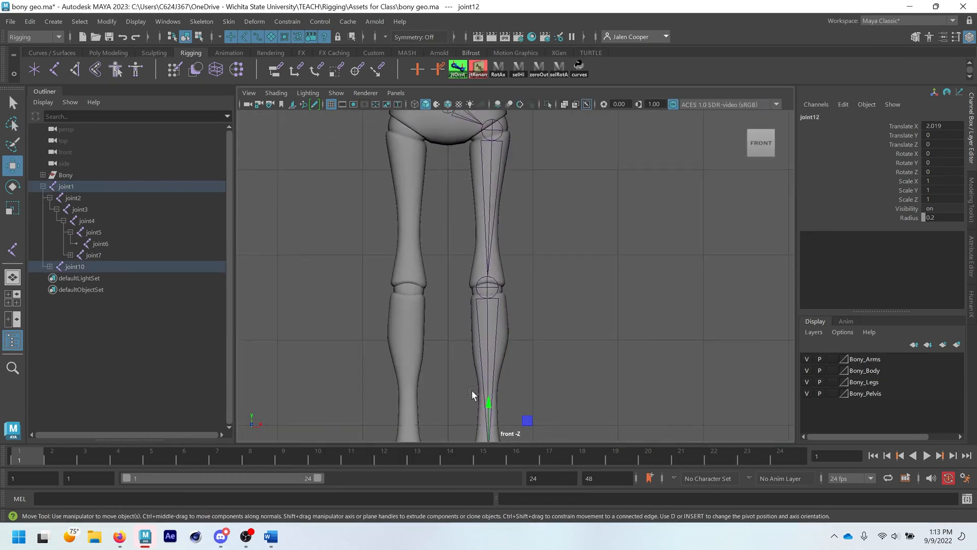
{"action": "scroll", "coordinate": [472, 389], "scroll_direction": "up", "scroll_amount": 4}
{"action": "key", "text": "space"}
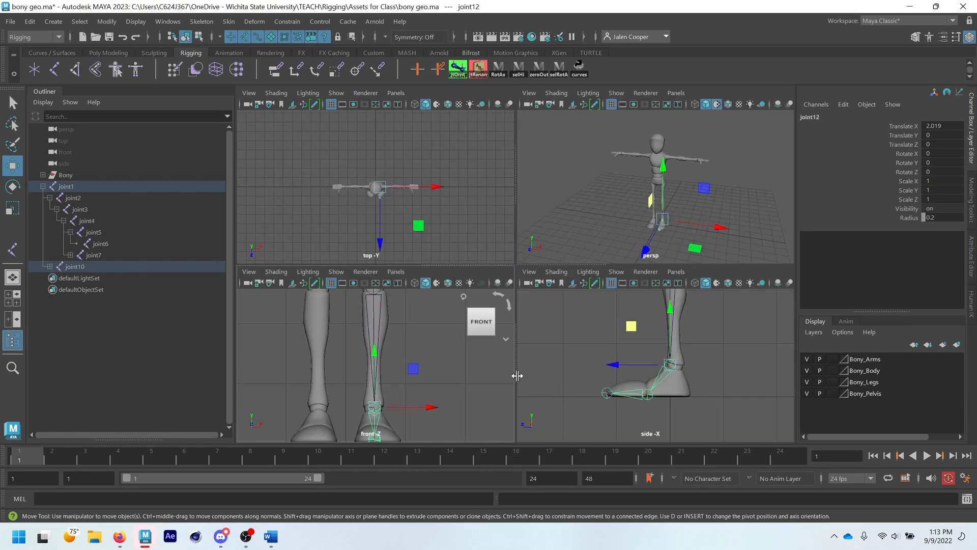
{"action": "key", "text": "space"}
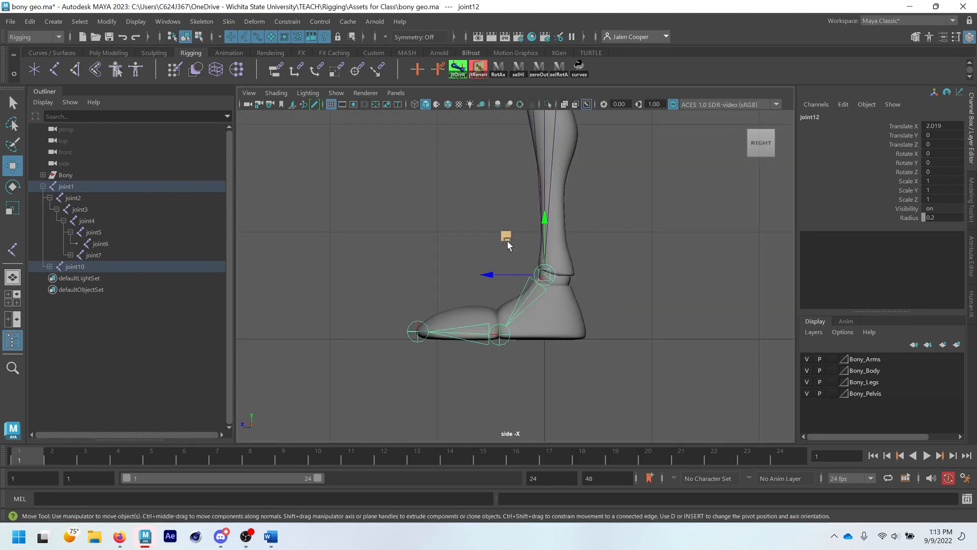
{"action": "left_click_drag", "start_coordinate": [507, 245], "coordinate": [515, 246]}
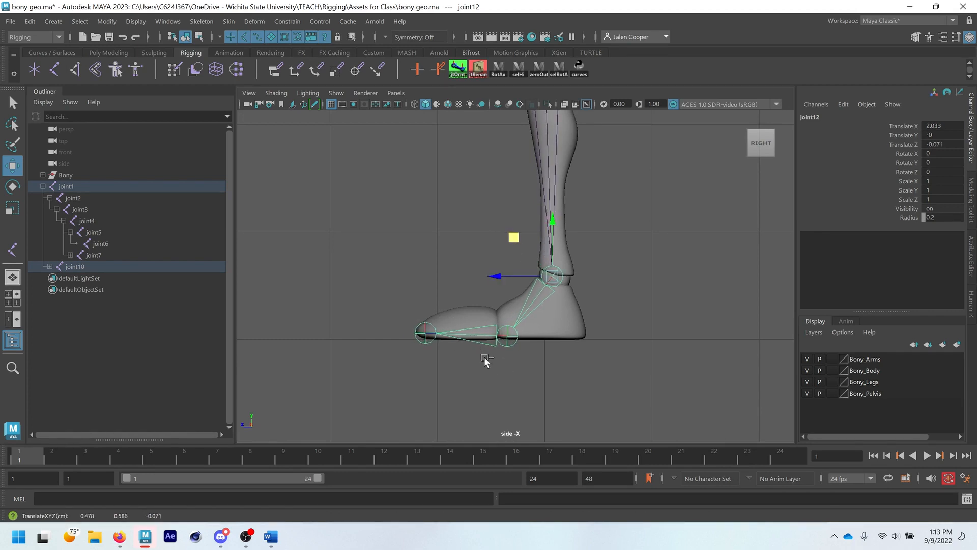
{"action": "key", "text": "ctrl+z"}
- Move only the ankle joint back to the middle of the ankle geometry, to about Translate Z -0.096, keeping its child joints in place
{"action": "scroll", "coordinate": [555, 285], "scroll_direction": "up", "scroll_amount": 3}
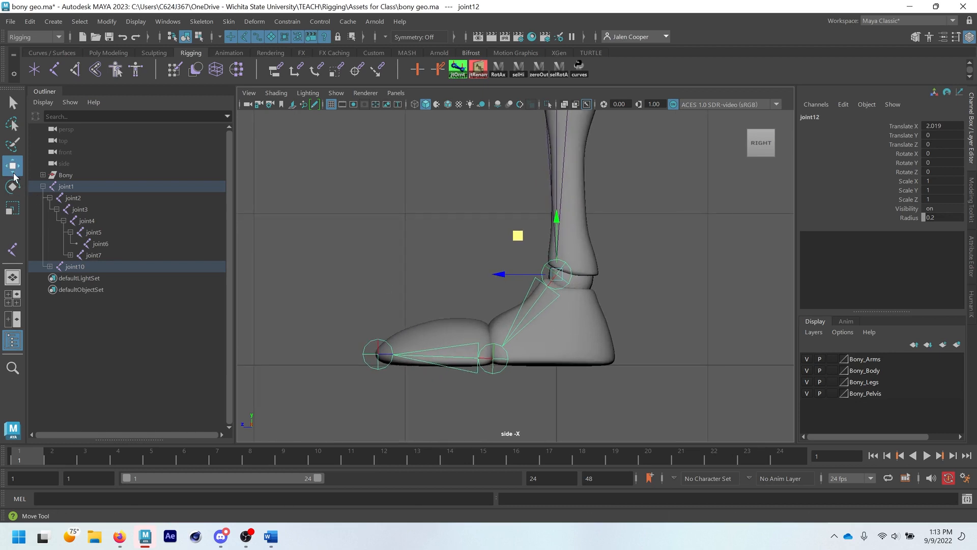
{"action": "key", "text": "d"}
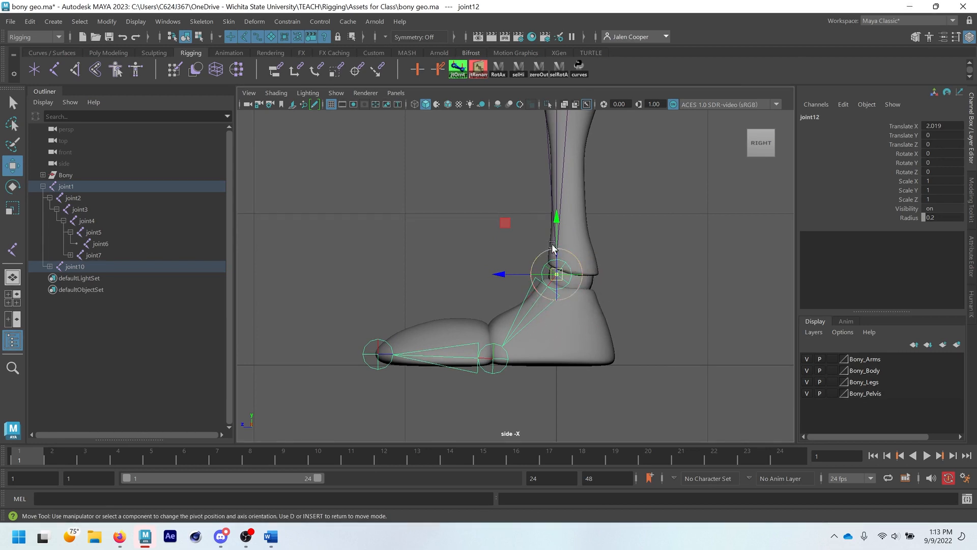
{"action": "left_click", "coordinate": [504, 224]}
{"action": "left_click_drag", "start_coordinate": [503, 224], "coordinate": [519, 225]}
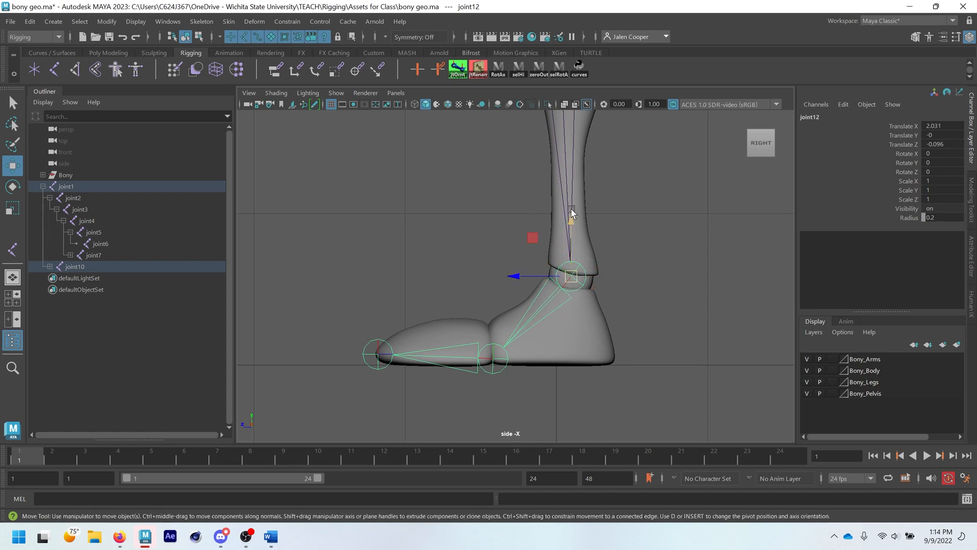
- Reposition only the knee joint at the centre of the knee geometry in the side view, to about Translate X 1.863 and Z -0.02
{"action": "middle_click_drag", "start_coordinate": [572, 216], "coordinate": [526, 409], "text": "alt"}
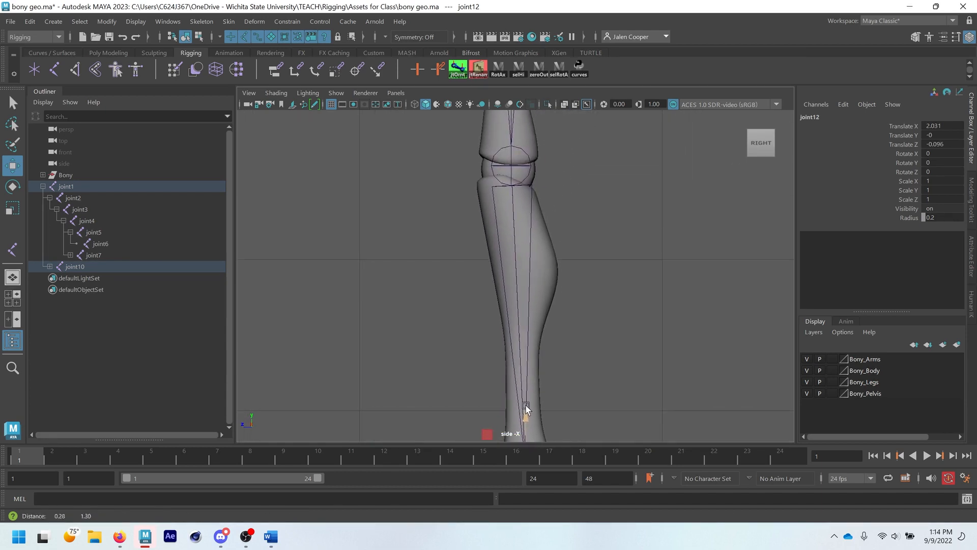
{"action": "left_click", "coordinate": [510, 171]}
{"action": "middle_click_drag", "start_coordinate": [511, 186], "coordinate": [521, 301], "text": "alt"}
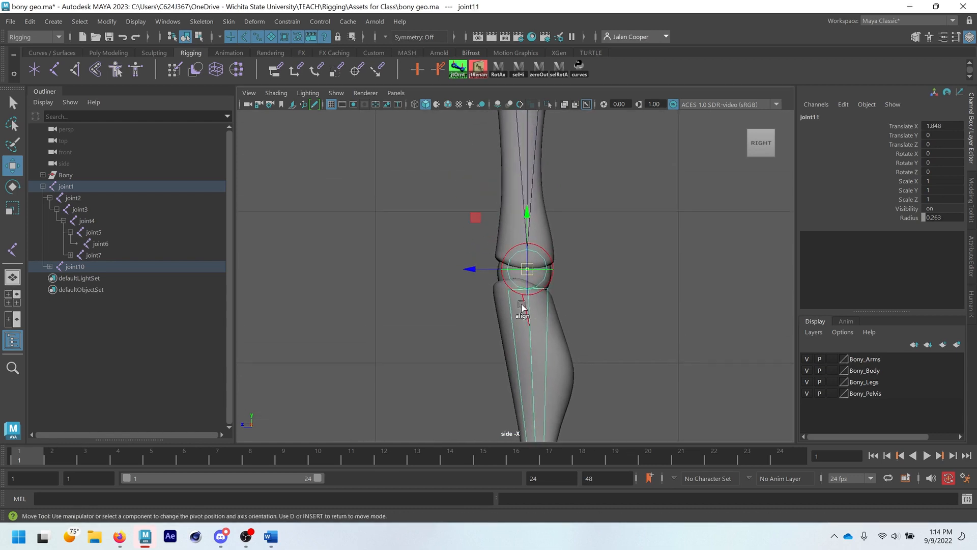
{"action": "key", "text": "d"}
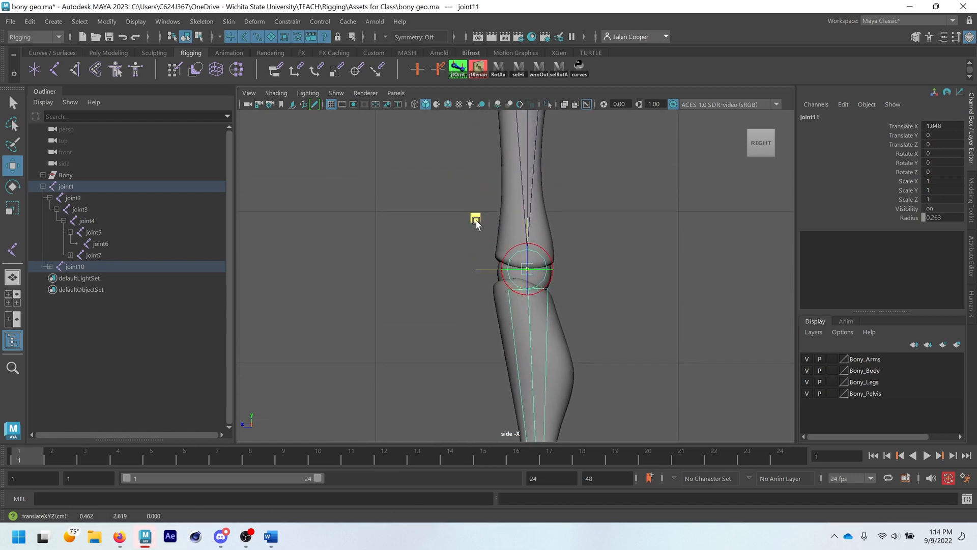
{"action": "middle_click_drag", "start_coordinate": [477, 222], "coordinate": [473, 225]}
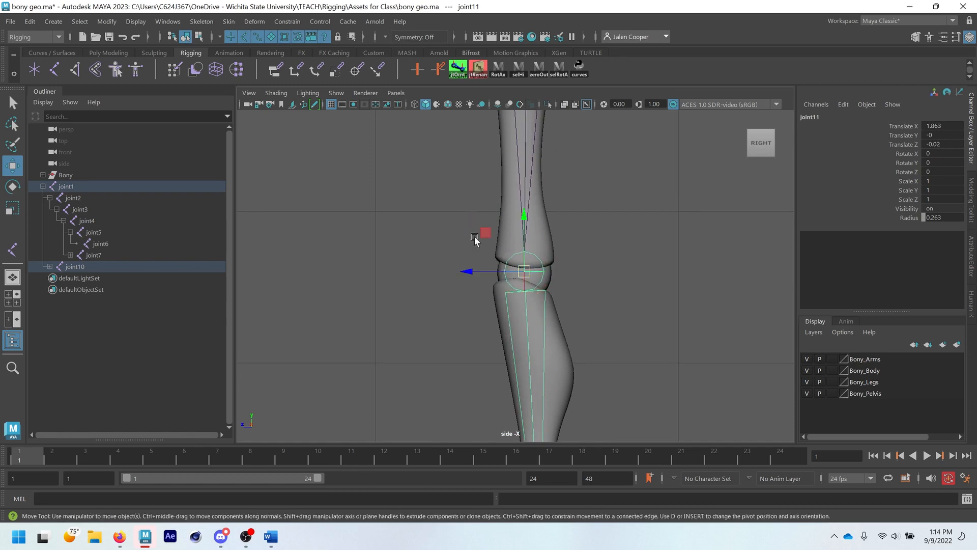
- Shift only the hip joint slightly forward in the side view, to about Translate Z 0.019, keeping its child joints in place
{"action": "scroll", "coordinate": [550, 247], "scroll_direction": "down", "scroll_amount": 5}
{"action": "scroll", "coordinate": [541, 234], "scroll_direction": "up", "scroll_amount": 8}
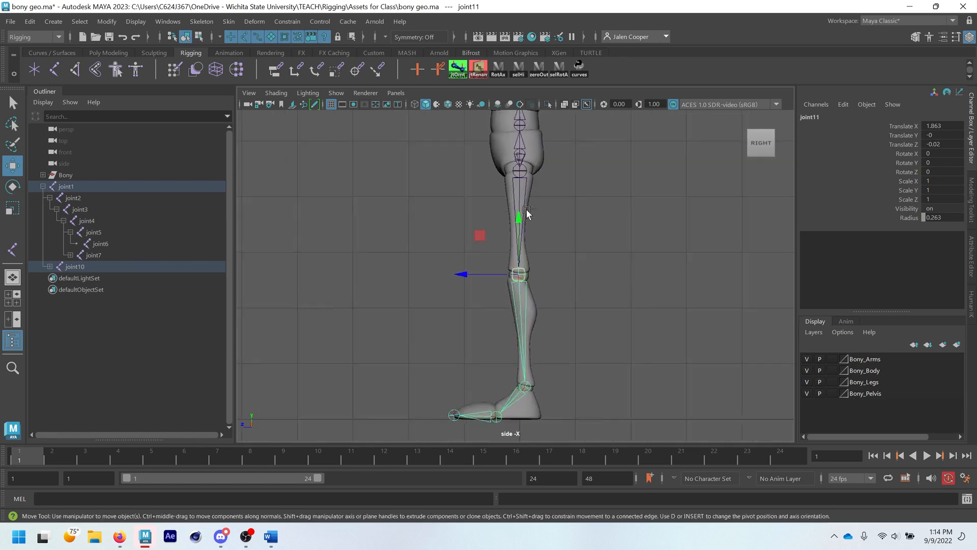
{"action": "scroll", "coordinate": [564, 265], "scroll_direction": "up", "scroll_amount": 6}
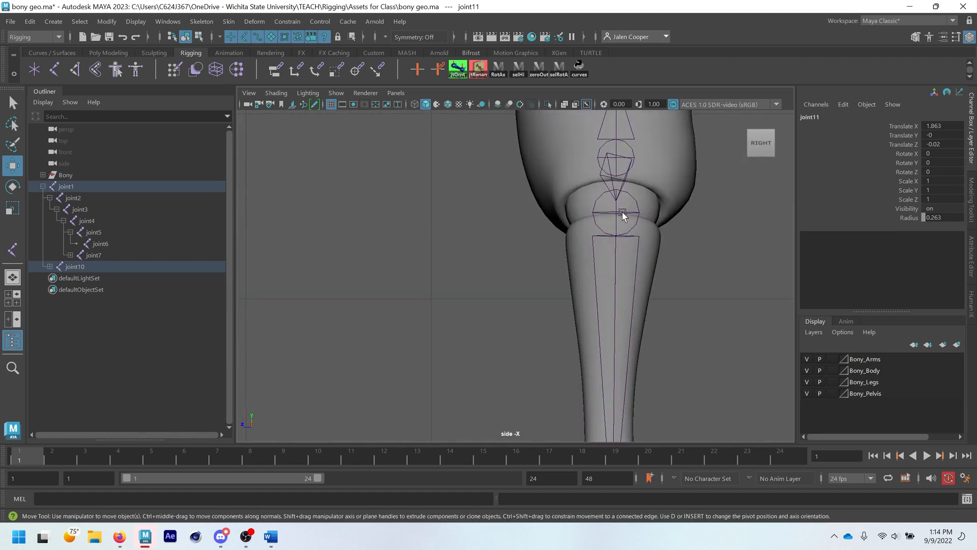
{"action": "left_click", "coordinate": [610, 232]}
{"action": "left_click_drag", "start_coordinate": [610, 233], "coordinate": [611, 232]}
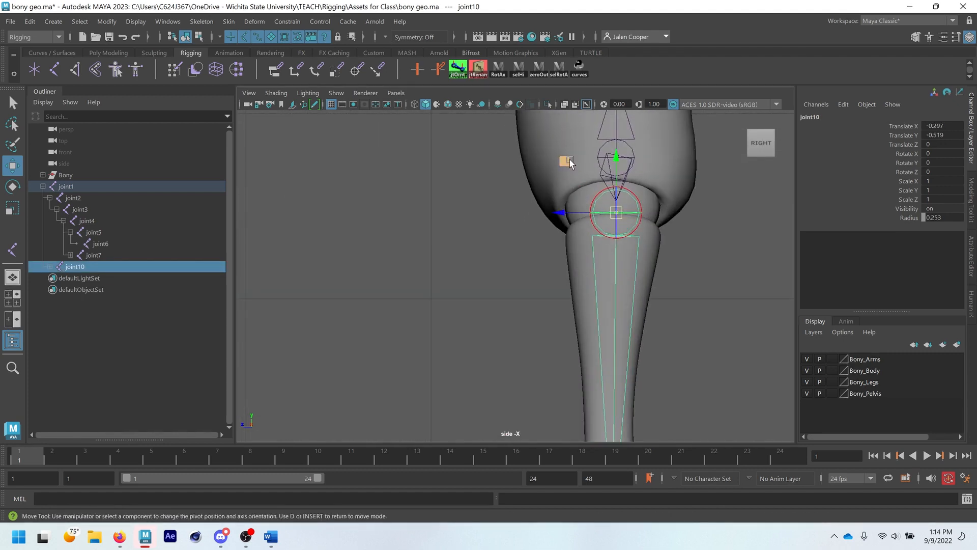
{"action": "left_click_drag", "start_coordinate": [568, 158], "coordinate": [566, 161]}
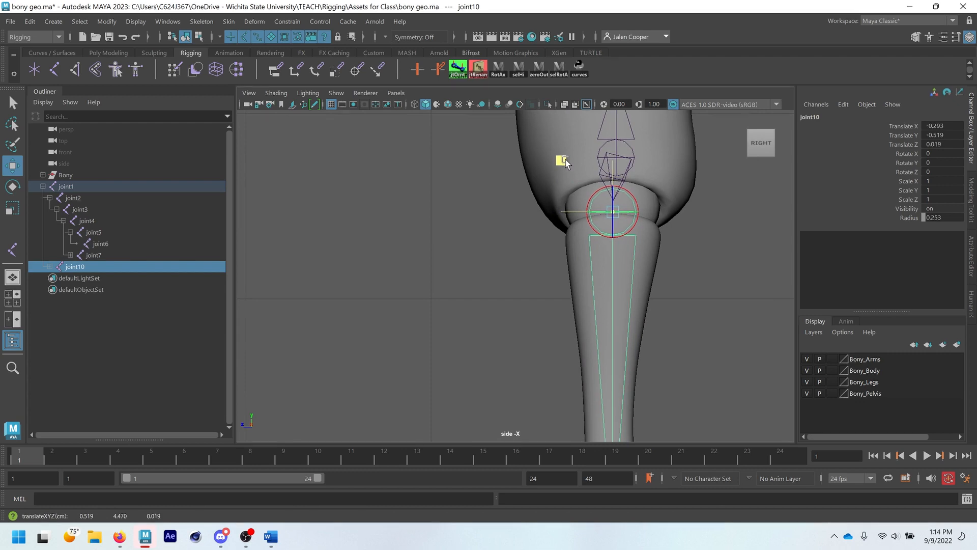
- Switch to the top view and enable X-ray joints there for the arm skeleton
{"action": "scroll", "coordinate": [604, 246], "scroll_direction": "down", "scroll_amount": 5}
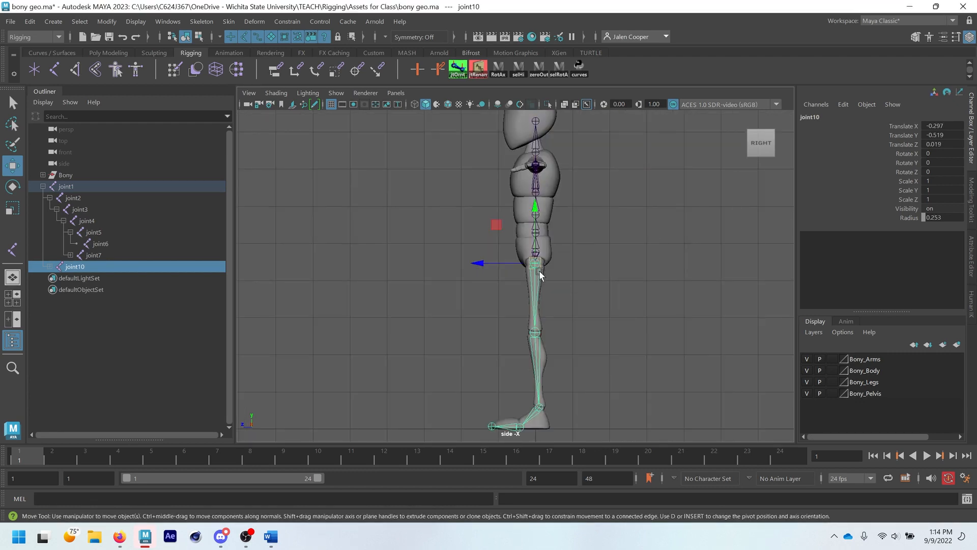
{"action": "key", "text": "space"}
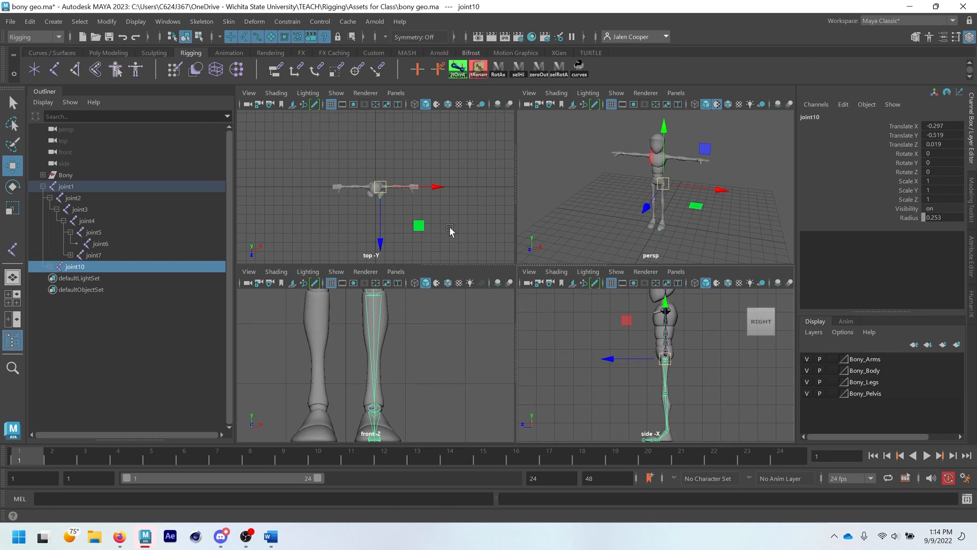
{"action": "key", "text": "space"}
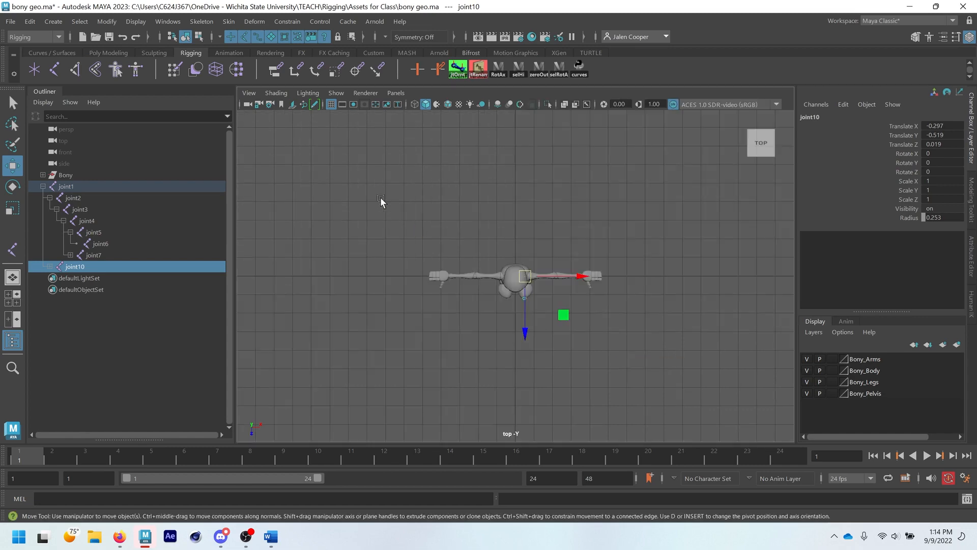
{"action": "scroll", "coordinate": [518, 297], "scroll_direction": "up", "scroll_amount": 3}
{"action": "scroll", "coordinate": [517, 298], "scroll_direction": "up", "scroll_amount": 3}
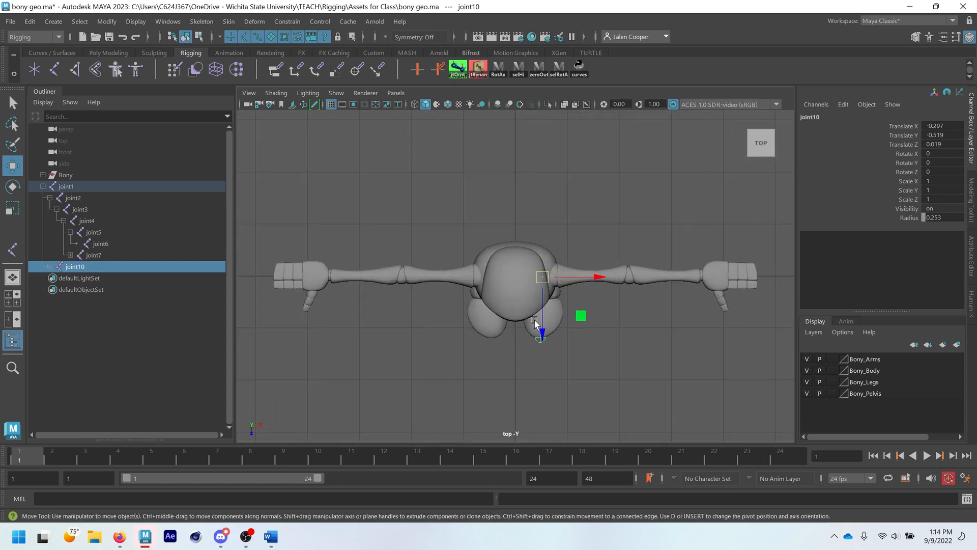
{"action": "left_click", "coordinate": [587, 104]}
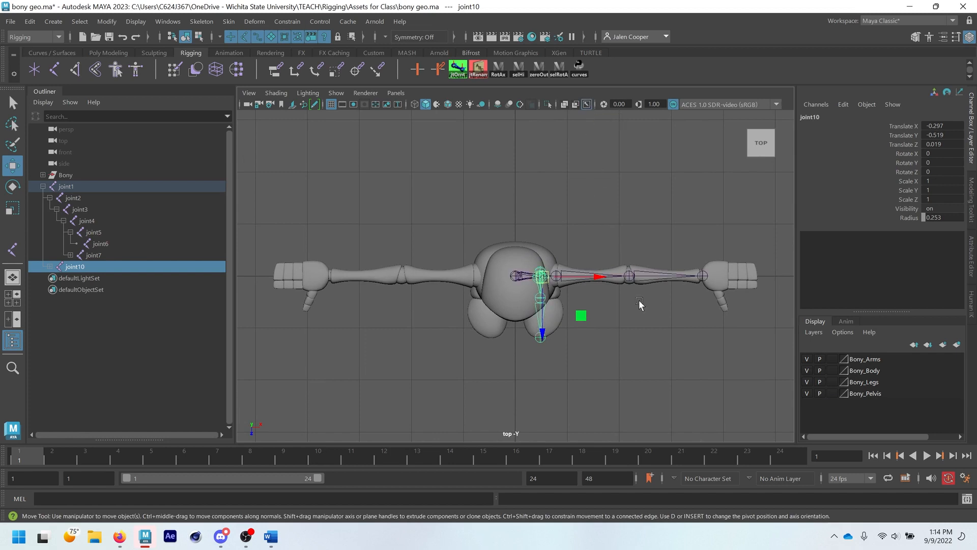
- Nudge the shoulder joint into the shoulder geometry in the top view, to about Translate Y -0.766 and Z -0.011, keeping its child joints in place
{"action": "scroll", "coordinate": [640, 301], "scroll_direction": "up", "scroll_amount": 3}
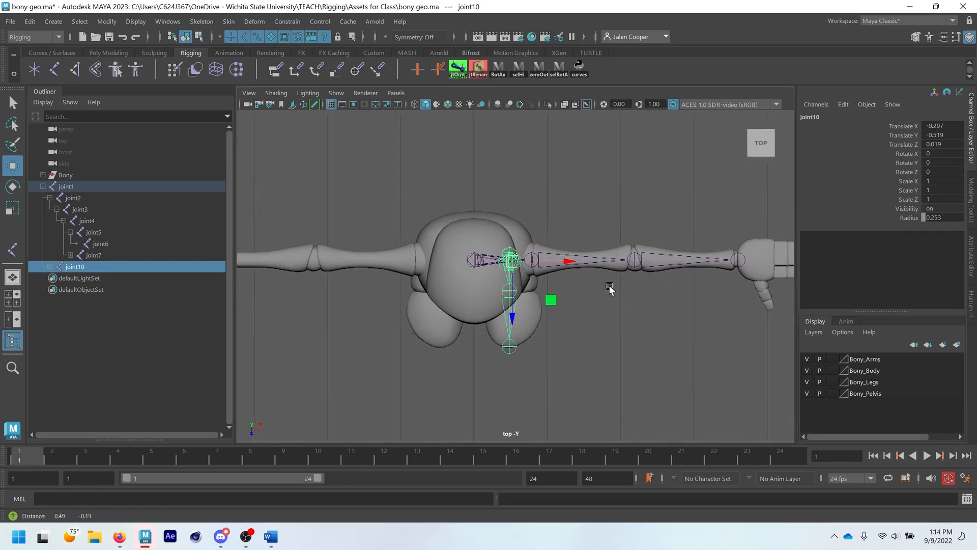
{"action": "scroll", "coordinate": [585, 268], "scroll_direction": "up", "scroll_amount": 2}
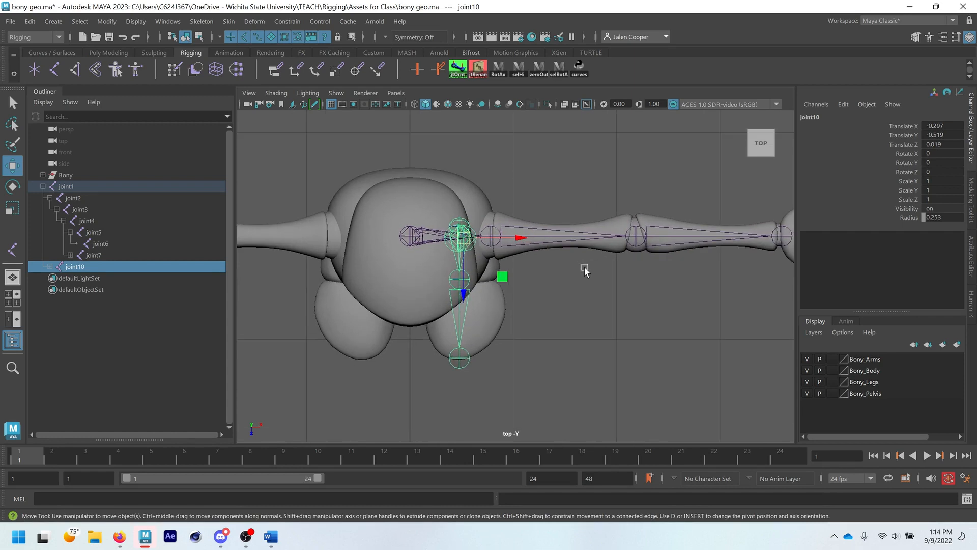
{"action": "left_click", "coordinate": [493, 250]}
{"action": "left_click", "coordinate": [494, 246]}
{"action": "key", "text": "d"}
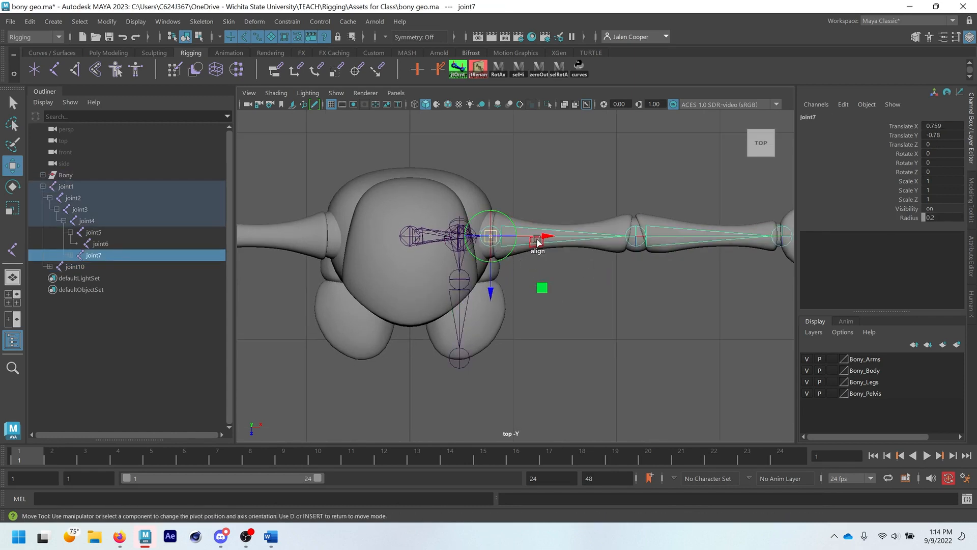
{"action": "left_click_drag", "start_coordinate": [539, 236], "coordinate": [539, 236]}
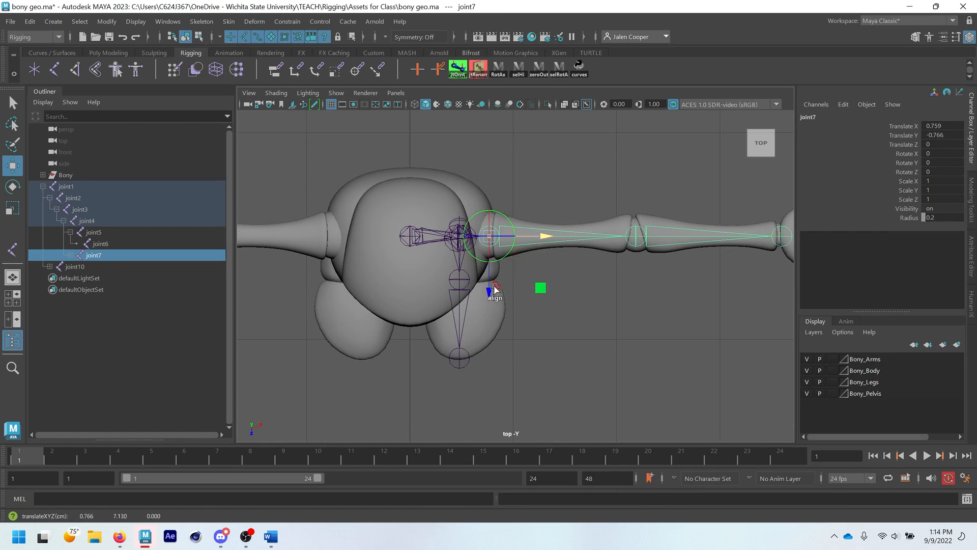
{"action": "left_click_drag", "start_coordinate": [489, 292], "coordinate": [489, 286]}
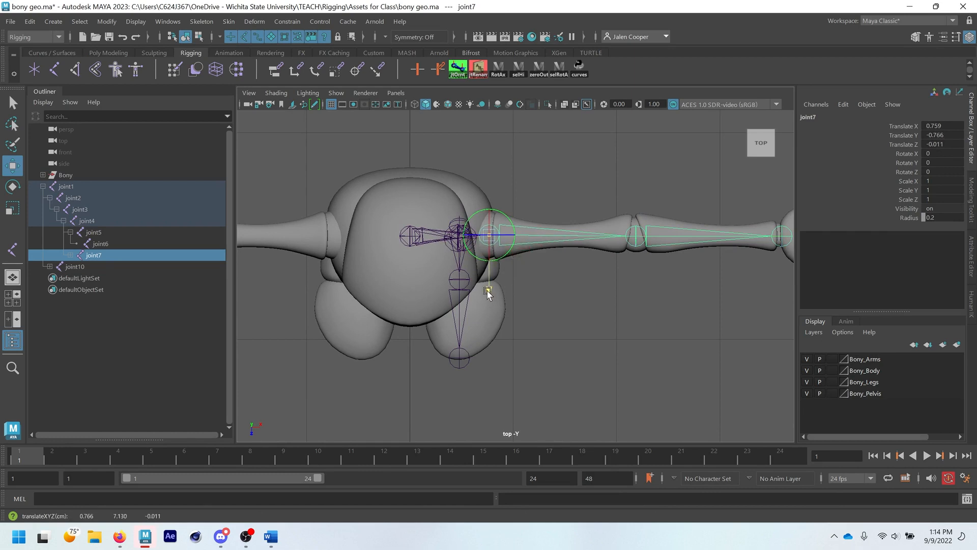
- Move only the elbow joint slightly toward the character's back in the top view, to about Translate Z -0.023
{"action": "left_click", "coordinate": [636, 237]}
{"action": "key", "text": "d"}
{"action": "middle_click_drag", "start_coordinate": [644, 274], "coordinate": [561, 300], "text": "alt"}
{"action": "right_click_drag", "start_coordinate": [561, 300], "coordinate": [573, 312], "text": "alt"}
{"action": "left_click_drag", "start_coordinate": [570, 307], "coordinate": [570, 303]}
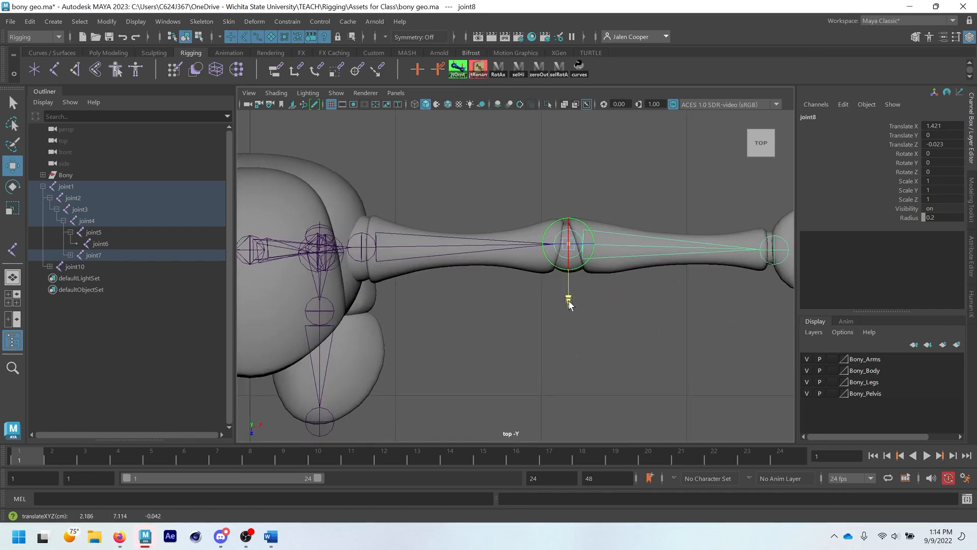
{"action": "key", "text": "w"}
- Centre the wrist joint between the forearm and hand geometry in the top view, at about Translate X 1.386 and Z 0.026
{"action": "middle_click_drag", "start_coordinate": [651, 326], "coordinate": [501, 294], "text": "alt"}
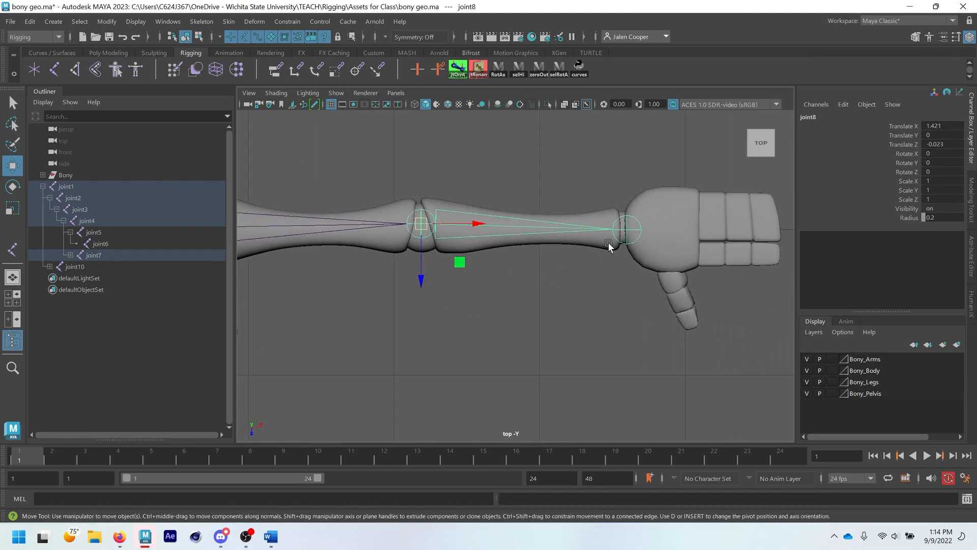
{"action": "left_click", "coordinate": [627, 233]}
{"action": "key", "text": "d"}
{"action": "scroll", "coordinate": [657, 275], "scroll_direction": "up", "scroll_amount": 2}
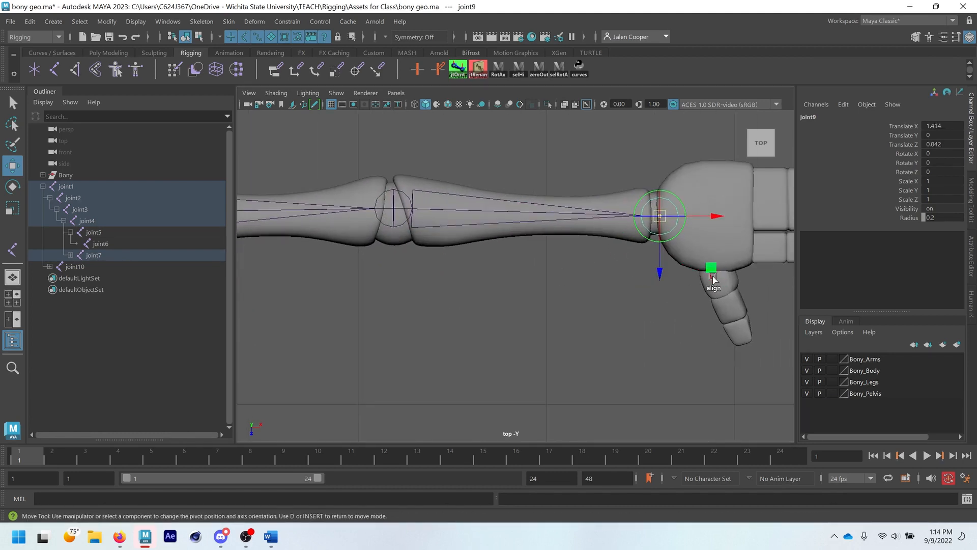
{"action": "middle_click_drag", "start_coordinate": [712, 273], "coordinate": [705, 270]}
{"action": "left_click_drag", "start_coordinate": [705, 266], "coordinate": [706, 266]}
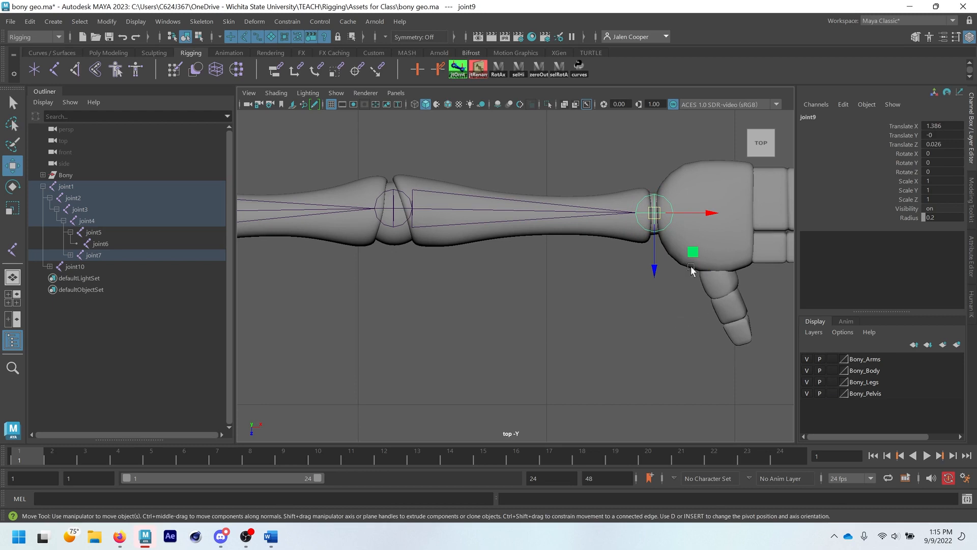
- Switch to the full perspective view showing the whole character
{"action": "scroll", "coordinate": [592, 274], "scroll_direction": "down", "scroll_amount": 5}
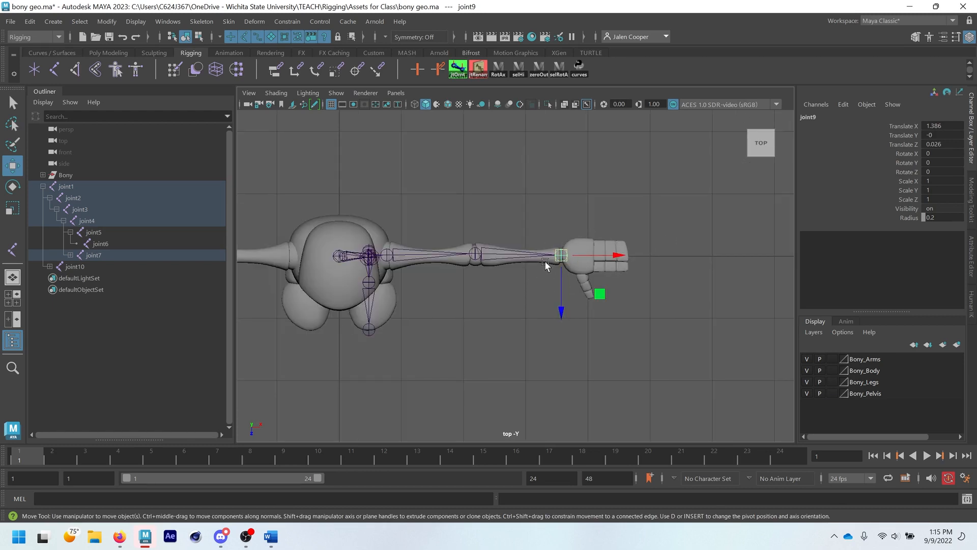
{"action": "key", "text": "space"}
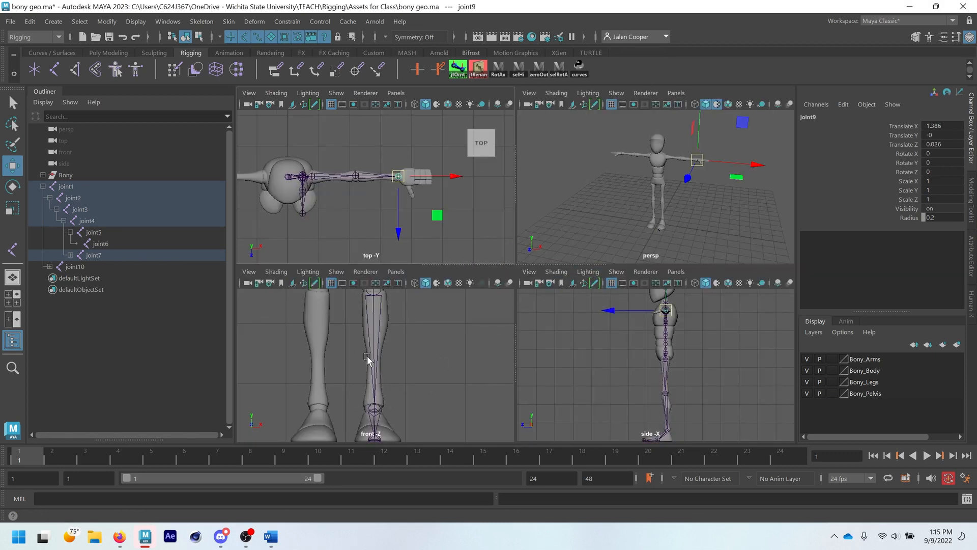
{"action": "middle_click_drag", "start_coordinate": [402, 339], "coordinate": [405, 374], "text": "alt"}
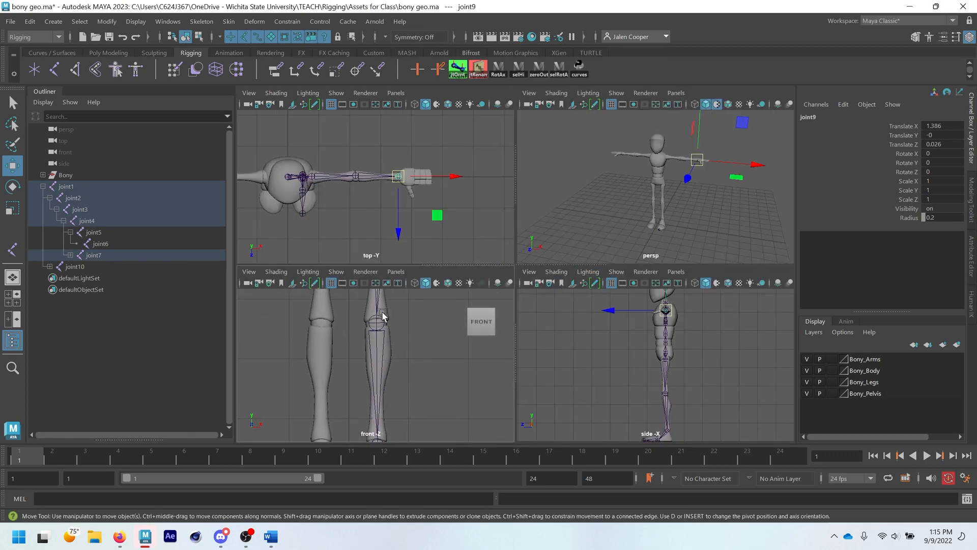
{"action": "key", "text": "space"}
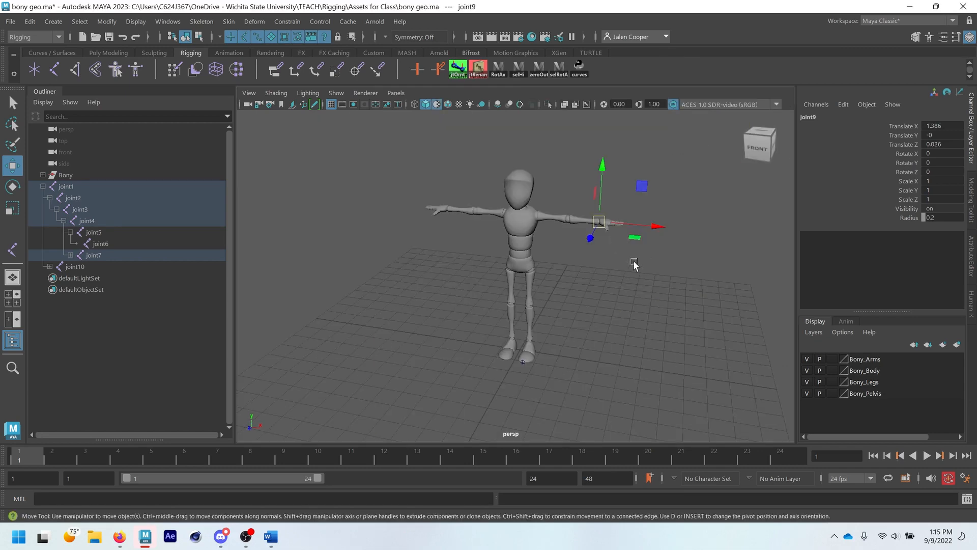
- Turn on X-Ray Joints in the perspective view and frame the skeleton from the front
{"action": "left_click", "coordinate": [586, 105]}
{"action": "mouse_move", "coordinate": [533, 293]}
{"action": "left_mouse_down", "text": "alt"}
{"action": "mouse_move", "coordinate": [465, 279]}
{"action": "mouse_move", "coordinate": [484, 272]}
{"action": "mouse_move", "coordinate": [548, 290]}
{"action": "left_mouse_up", "text": "alt"}
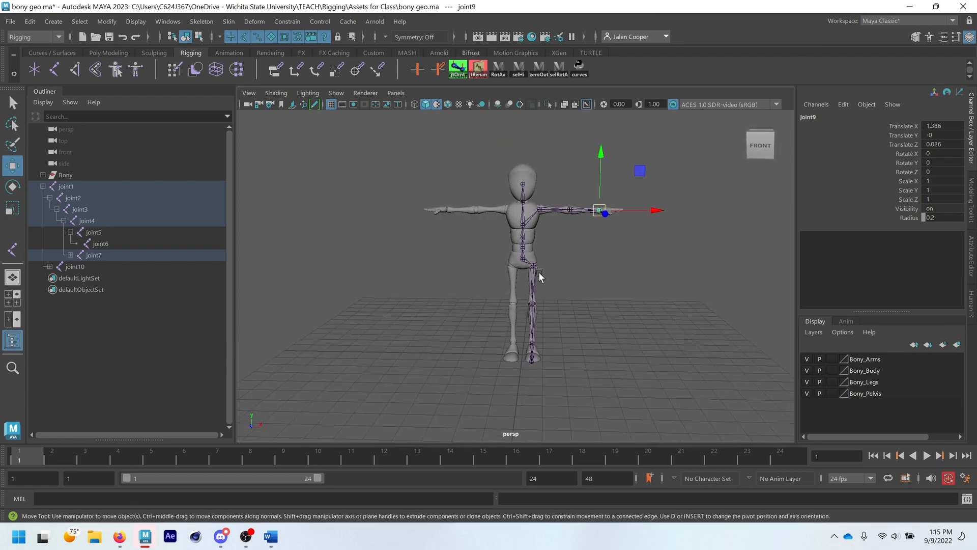
{"action": "scroll", "coordinate": [540, 285], "scroll_direction": "up", "scroll_amount": 5}
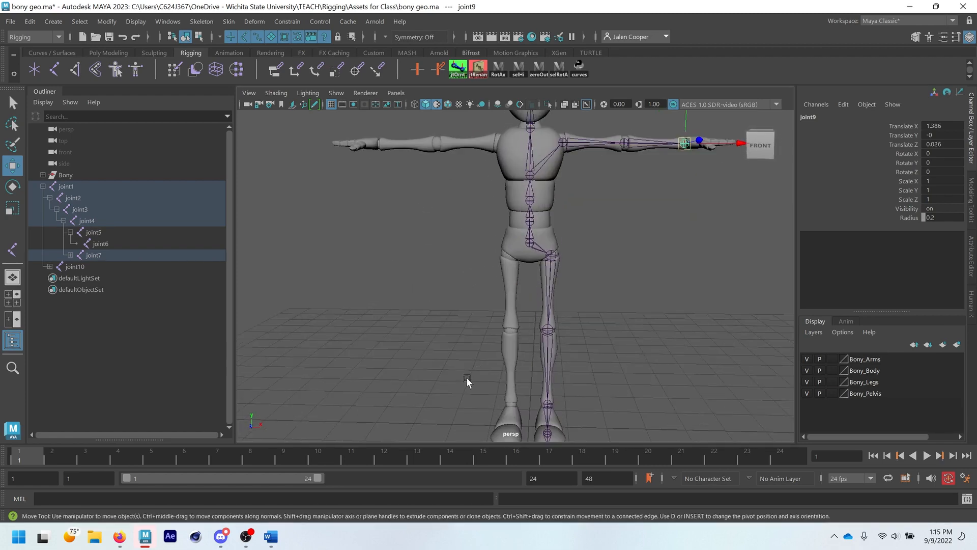
- Switch to Word to review the joint naming notes in the Bony Rig checklist, then return to Maya
{"action": "left_click", "coordinate": [270, 536]}
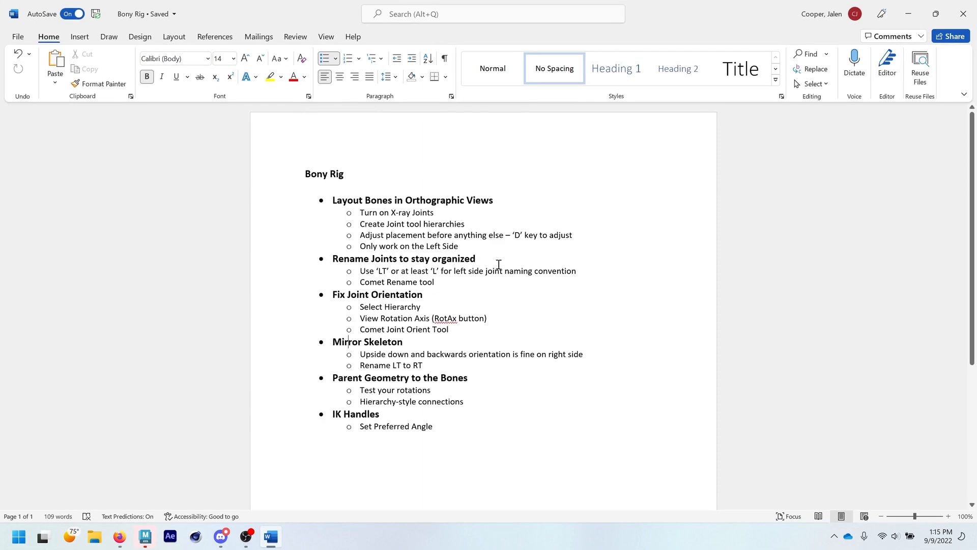
{"action": "left_click", "coordinate": [909, 14]}
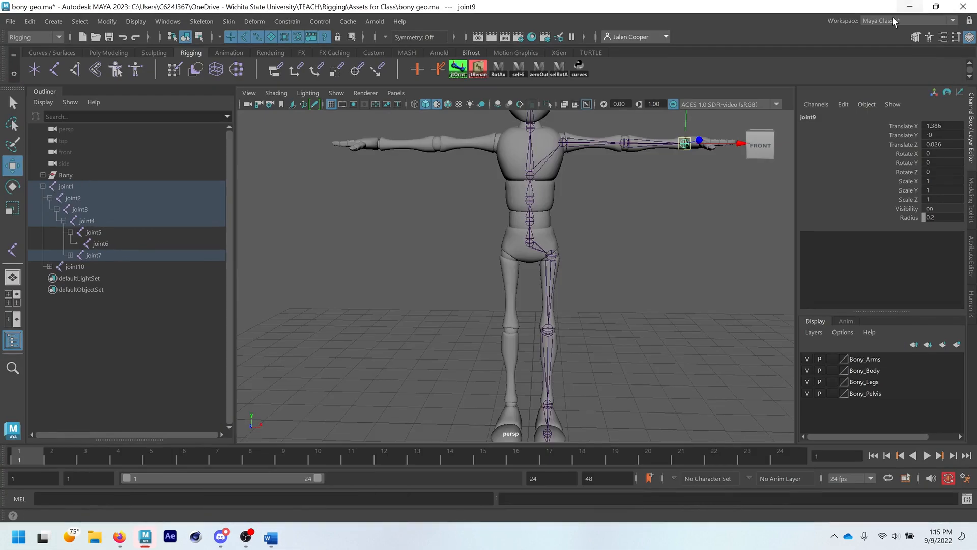
- Rename the pelvis joint at the top of the hierarchy as root
{"action": "middle_click_drag", "start_coordinate": [603, 224], "coordinate": [570, 286], "text": "alt"}
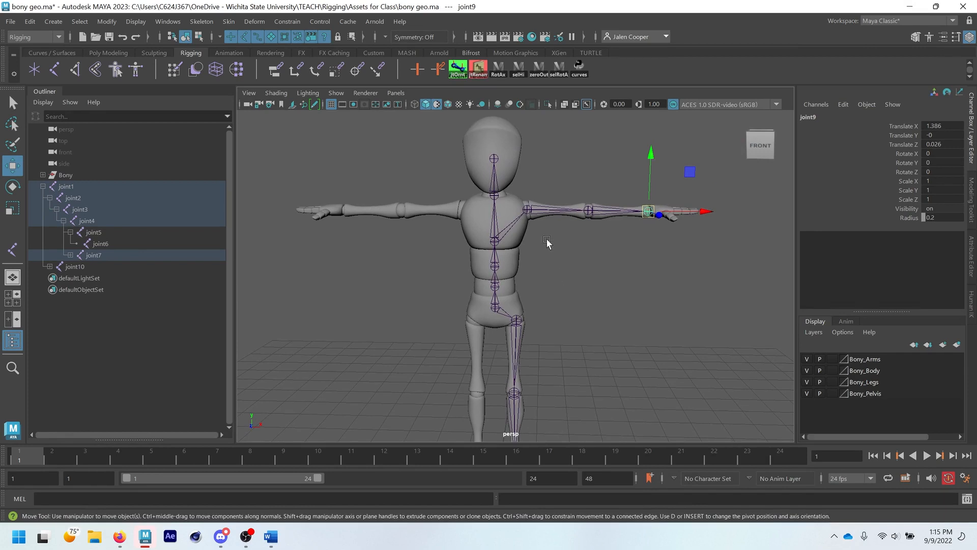
{"action": "left_click", "coordinate": [495, 306]}
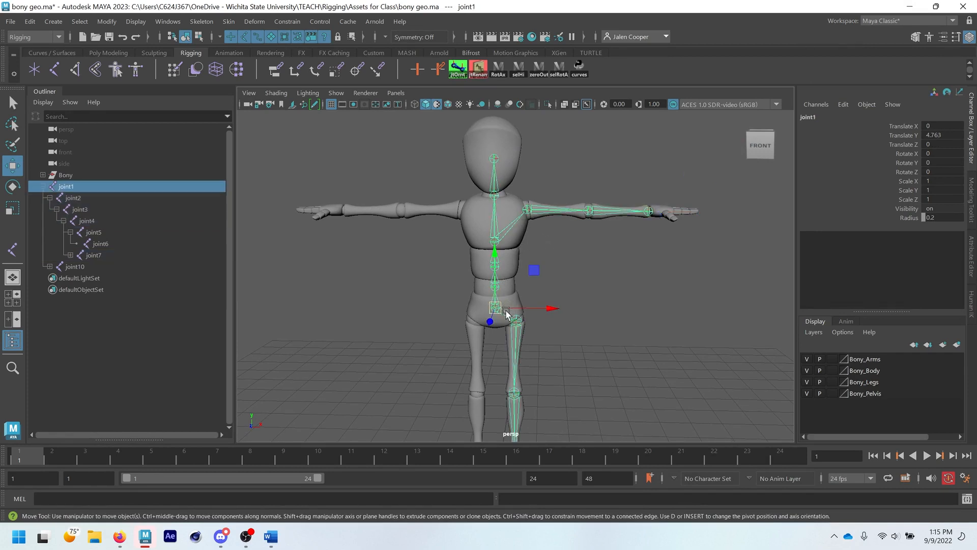
{"action": "double_click", "coordinate": [78, 186]}
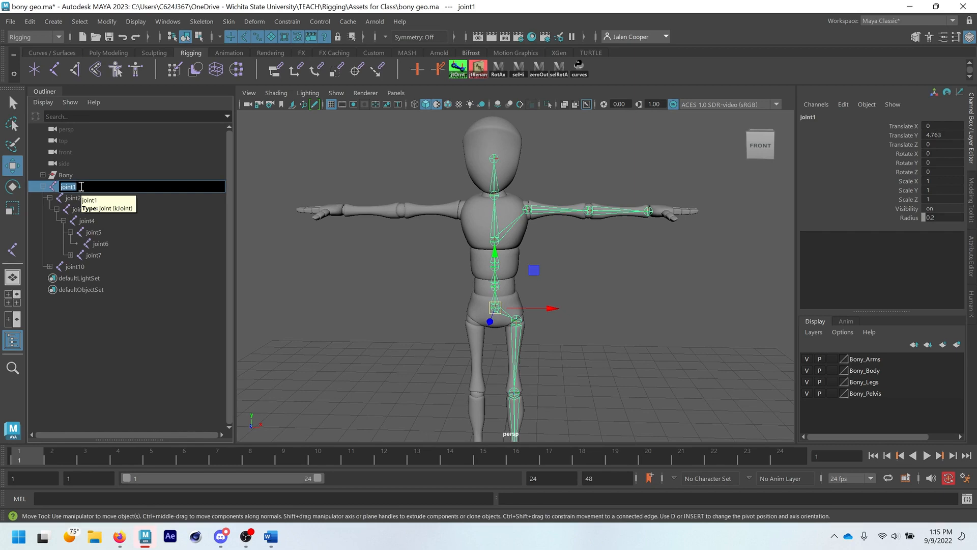
{"action": "type", "text": "root"}
{"action": "key", "text": "Return"}
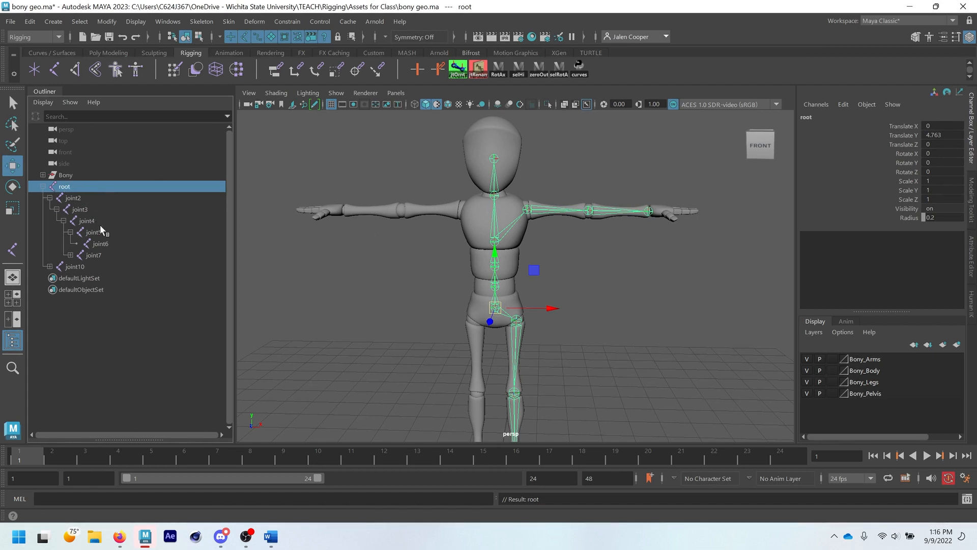
- Check the spine joints one by one up the chain and rename the end joint inside the head as head
{"action": "left_click", "coordinate": [72, 200]}
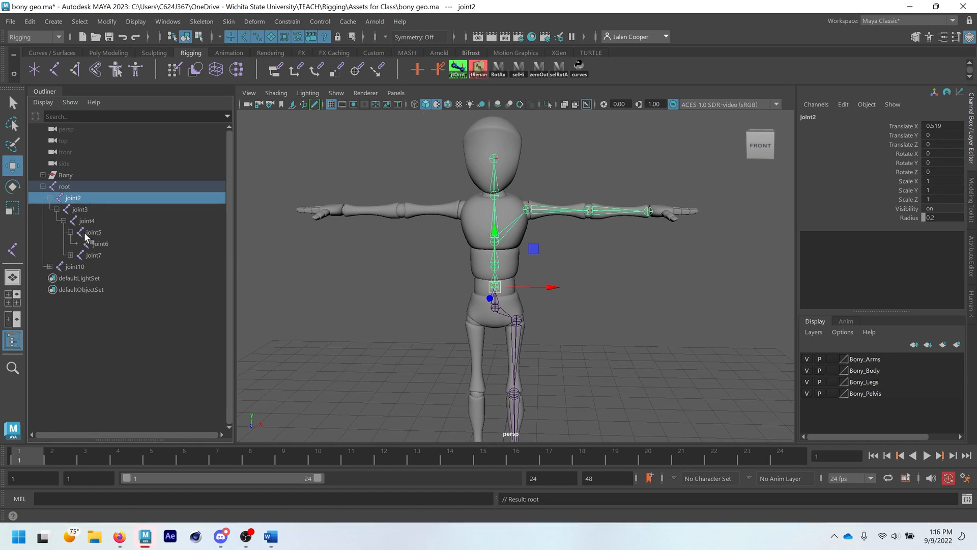
{"action": "key", "text": "q"}
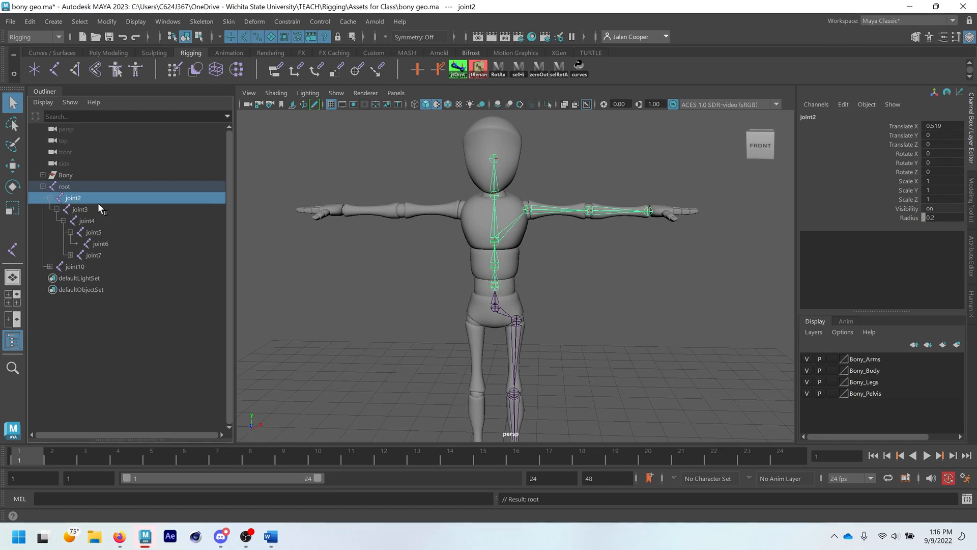
{"action": "left_click", "coordinate": [497, 264]}
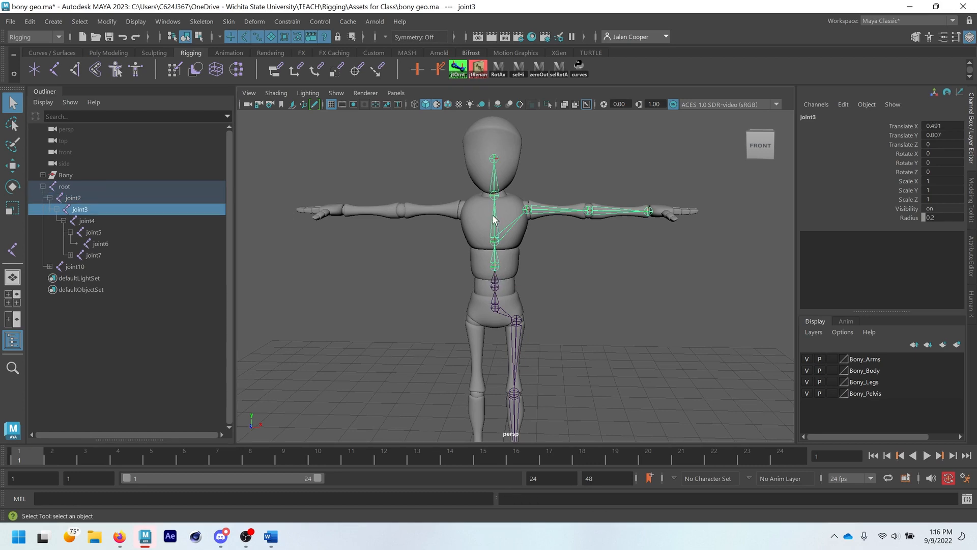
{"action": "left_click", "coordinate": [77, 220]}
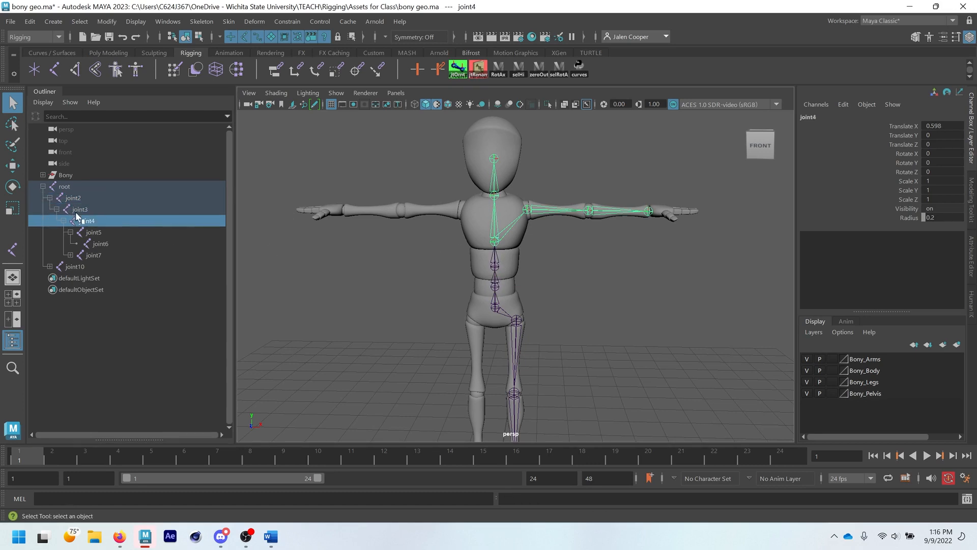
{"action": "left_click", "coordinate": [496, 198]}
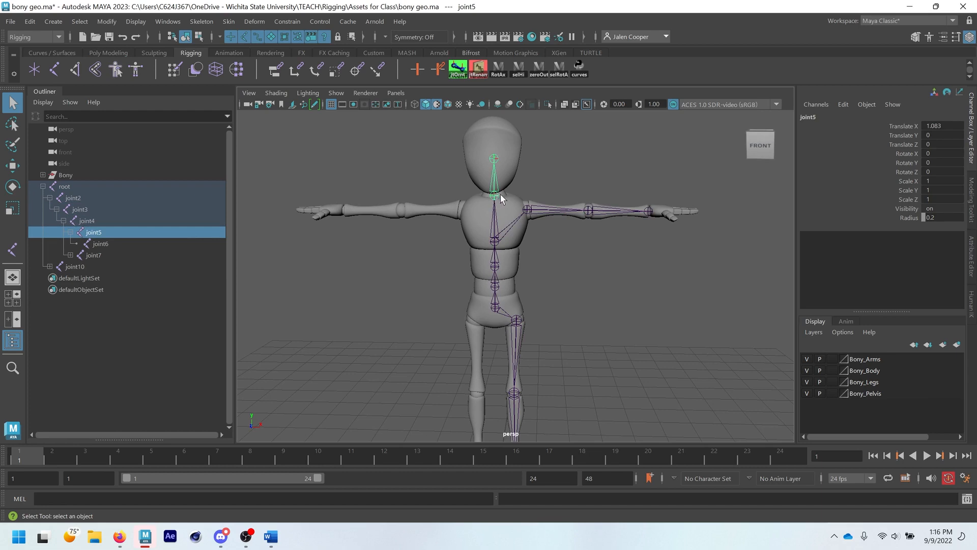
{"action": "left_click", "coordinate": [495, 158]}
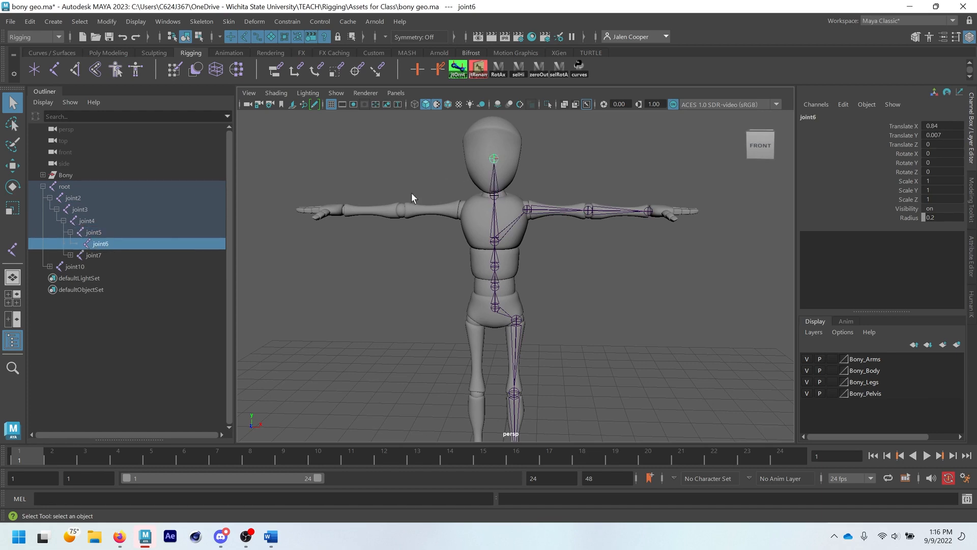
{"action": "double_click", "coordinate": [117, 244]}
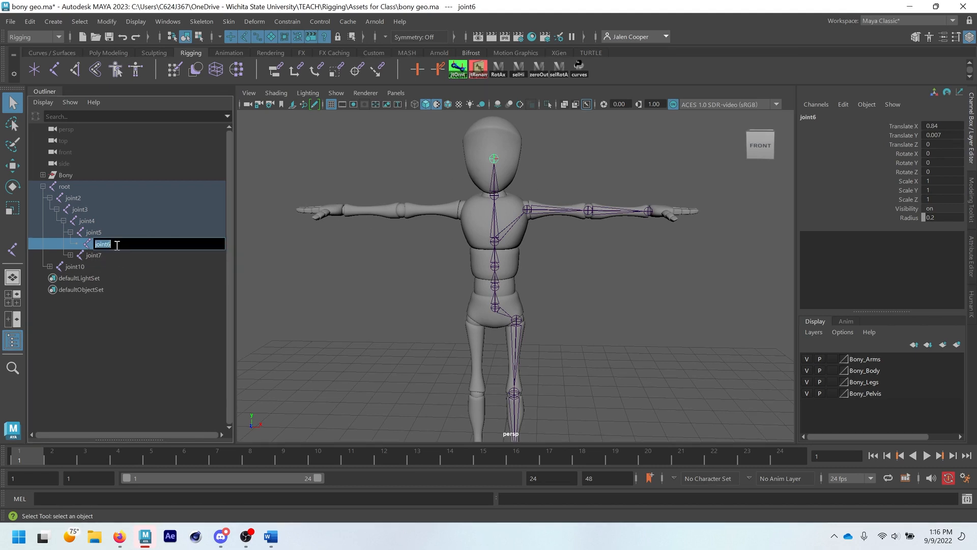
{"action": "key", "text": "Right"}
{"action": "type", "text": "head"}
{"action": "double_click", "coordinate": [133, 240]}
{"action": "type", "text": "head"}
{"action": "key", "text": "Return"}
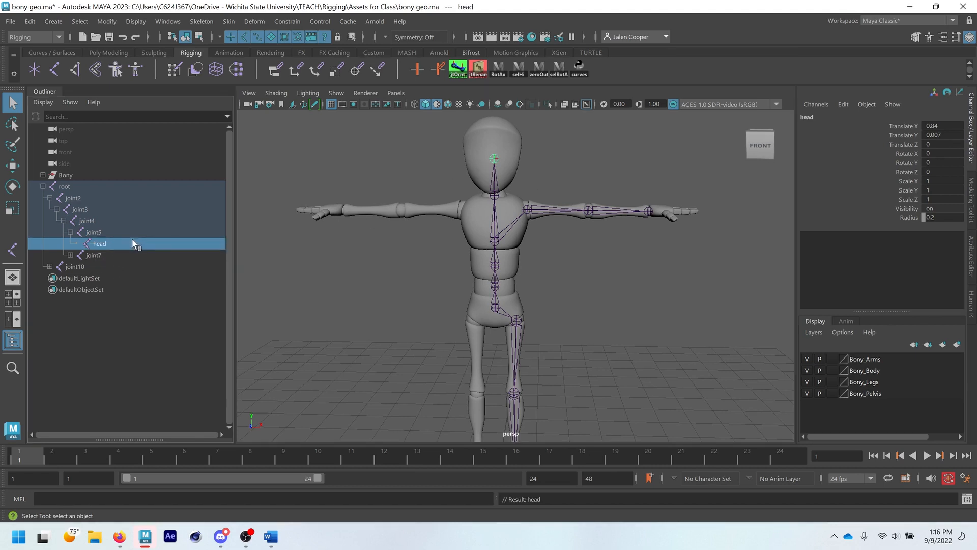
- Rename the first two joints above root individually as spine1 and spine2
{"action": "left_click", "coordinate": [78, 196]}
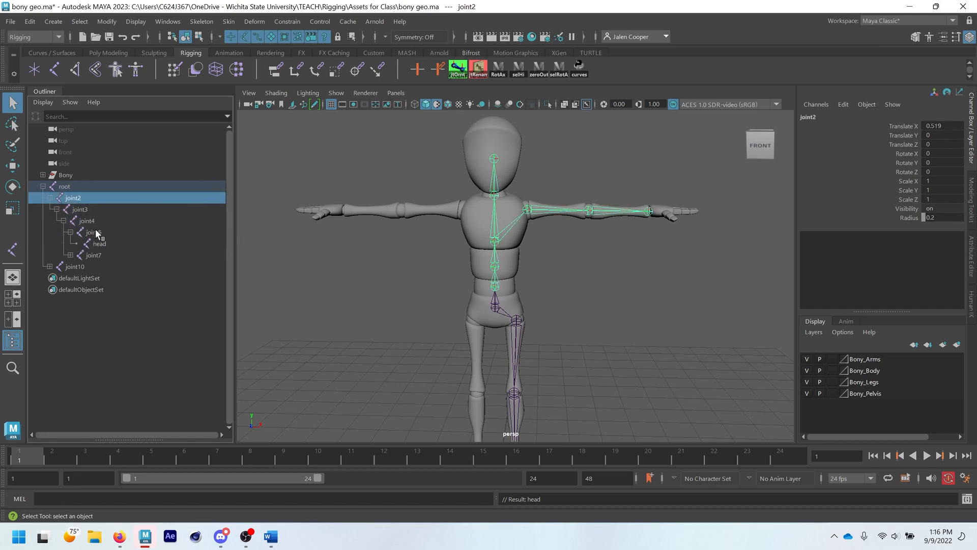
{"action": "double_click", "coordinate": [74, 198]}
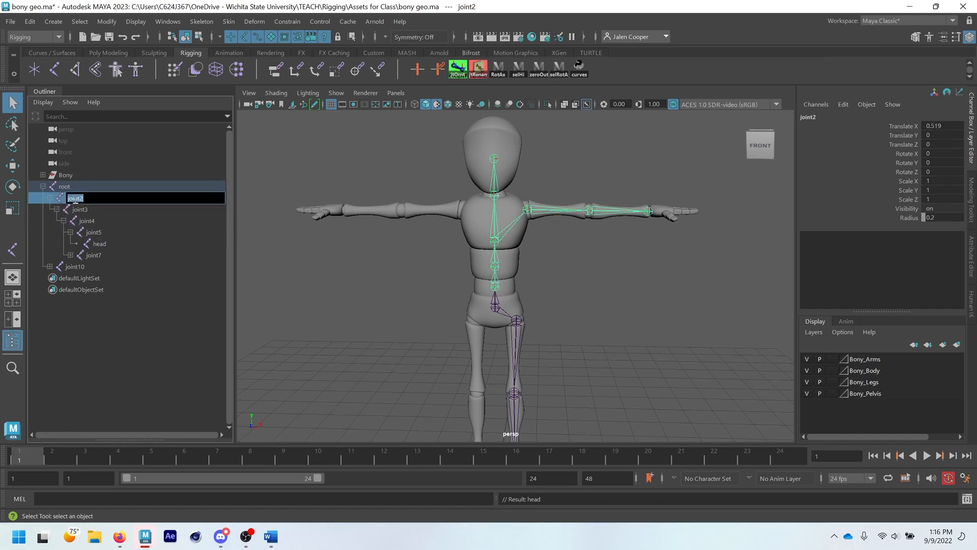
{"action": "type", "text": "spine1"}
{"action": "key", "text": "Return"}
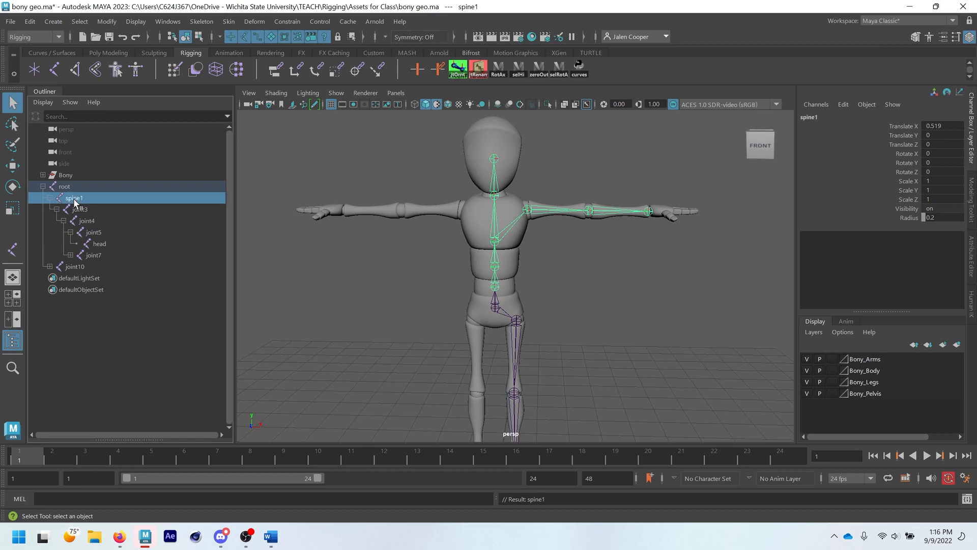
{"action": "left_click", "coordinate": [85, 212]}
{"action": "double_click", "coordinate": [86, 213]}
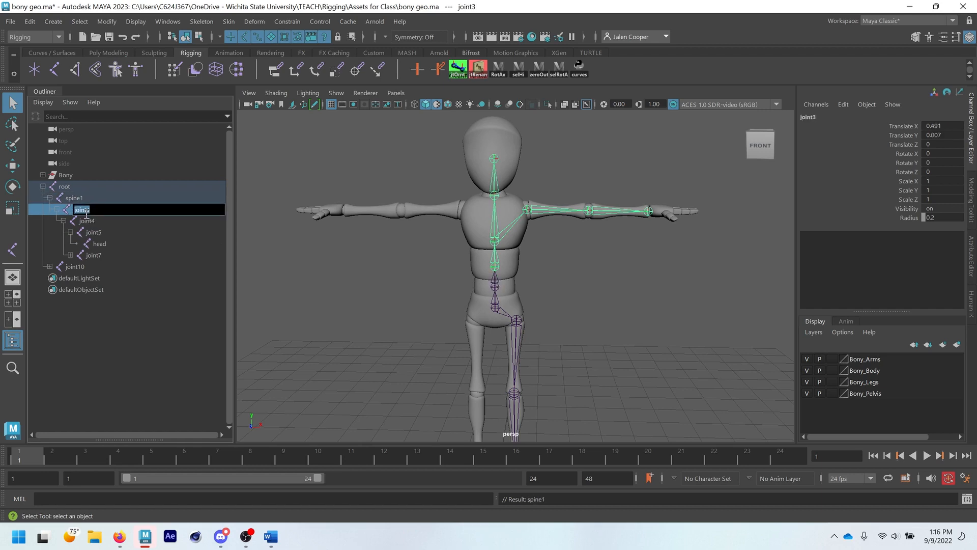
{"action": "type", "text": "spine2"}
{"action": "key", "text": "Return"}
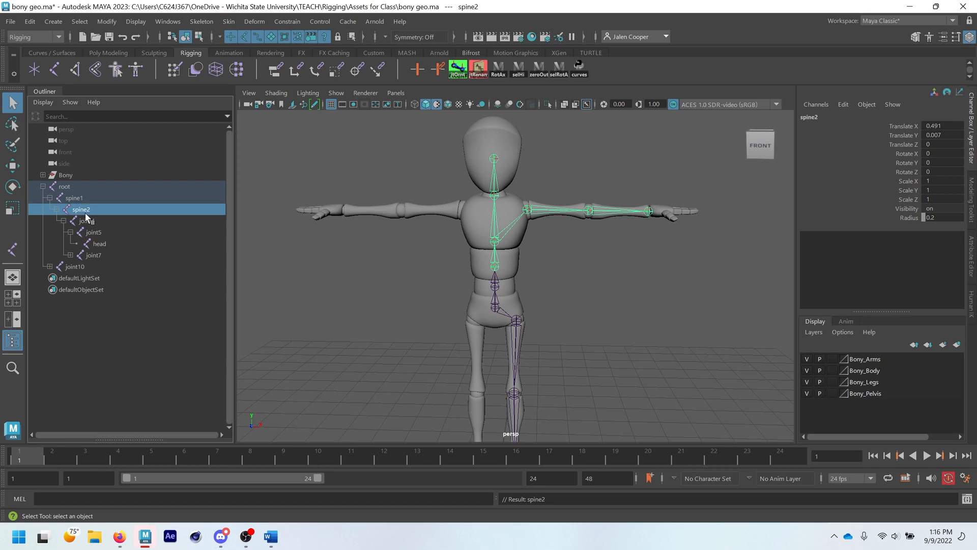
- Rename the neck joint directly below head in the chain as spine7
{"action": "double_click", "coordinate": [90, 232]}
{"action": "type", "text": "spine"}
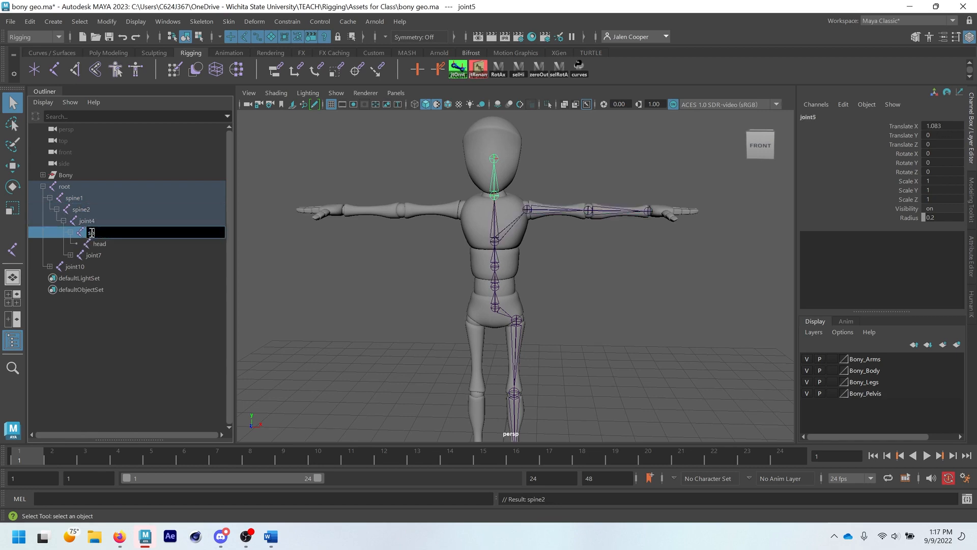
{"action": "type", "text": "7"}
{"action": "key", "text": "Return"}
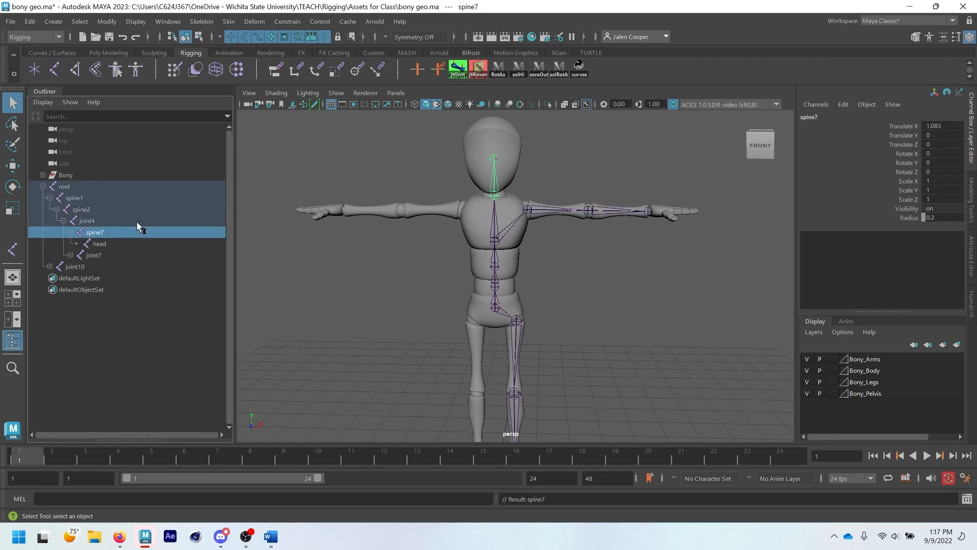
- Batch rename the four joints between root and head with cometRename as spine, numbered from 1, and check their names
{"action": "left_click", "coordinate": [77, 197]}
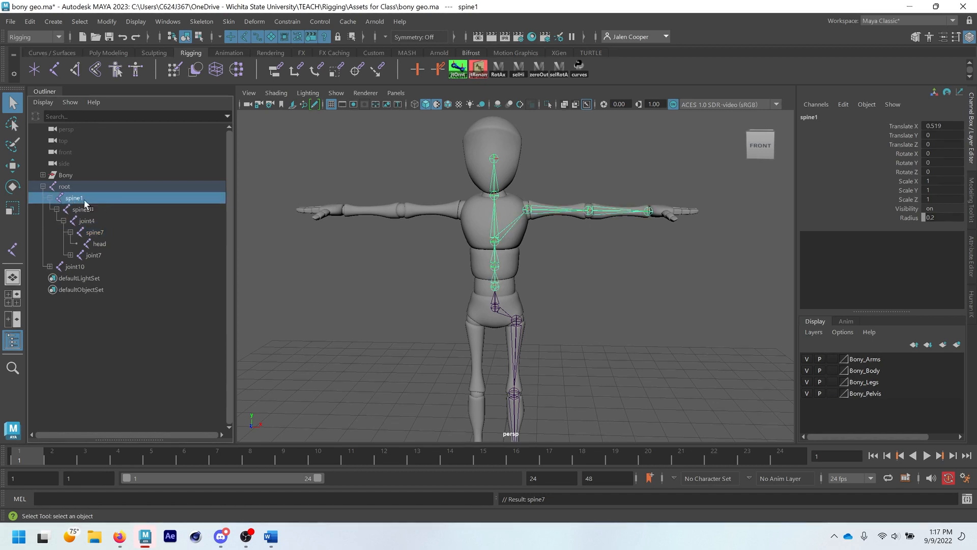
{"action": "left_click", "coordinate": [95, 232], "text": "shift"}
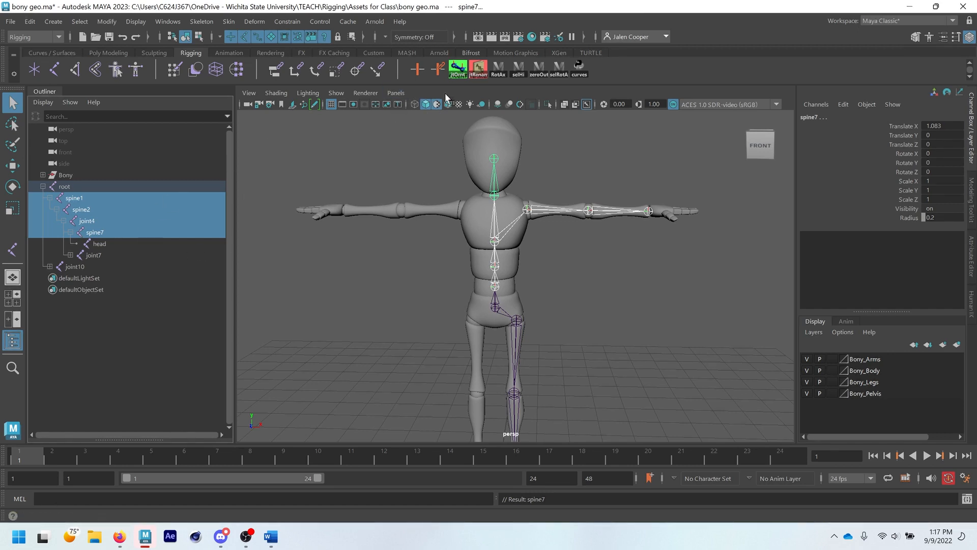
{"action": "left_click", "coordinate": [479, 71]}
{"action": "left_click_drag", "start_coordinate": [809, 126], "coordinate": [820, 112]}
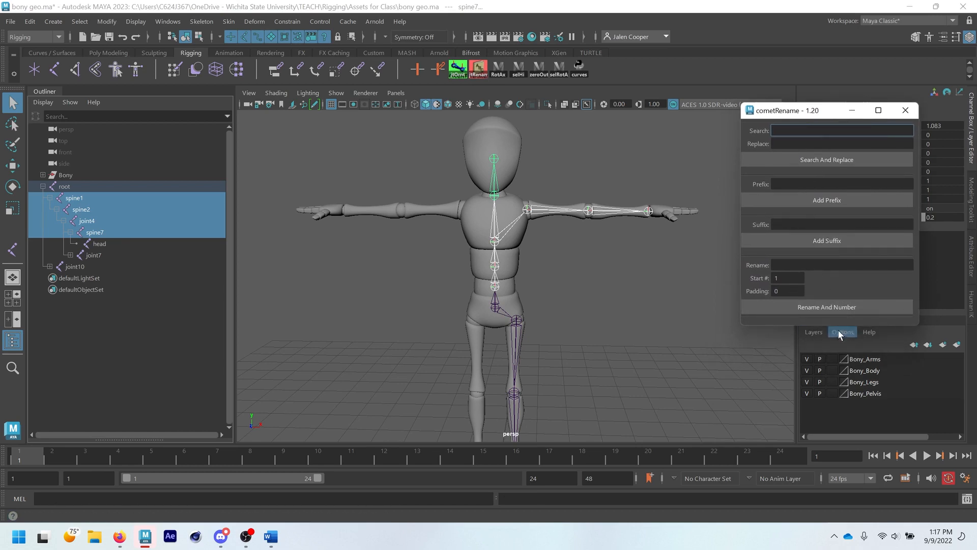
{"action": "left_click", "coordinate": [778, 266]}
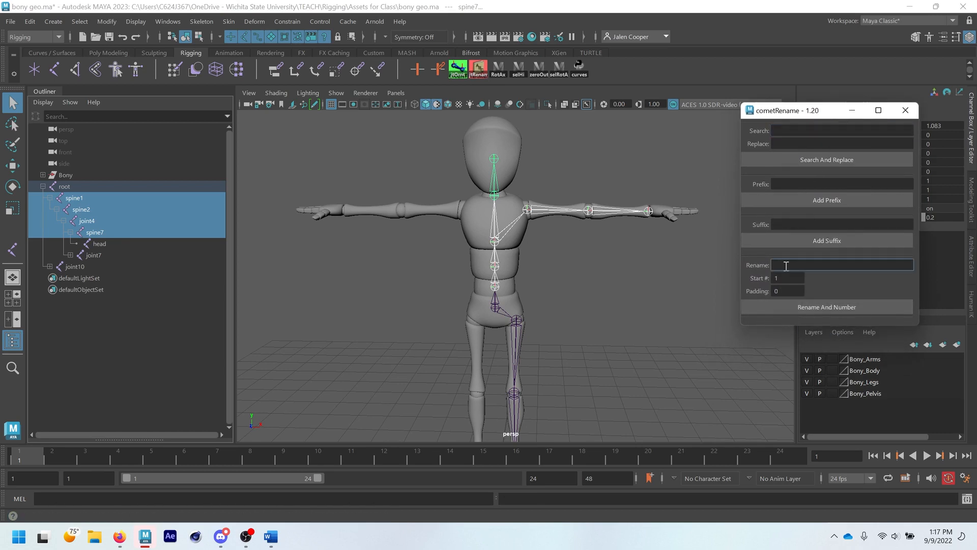
{"action": "type", "text": "spine"}
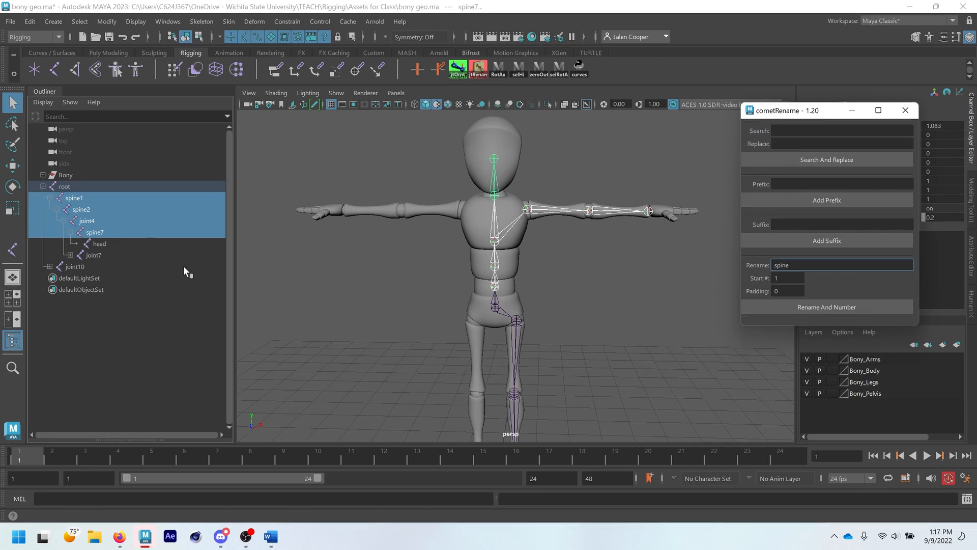
{"action": "left_click", "coordinate": [785, 279]}
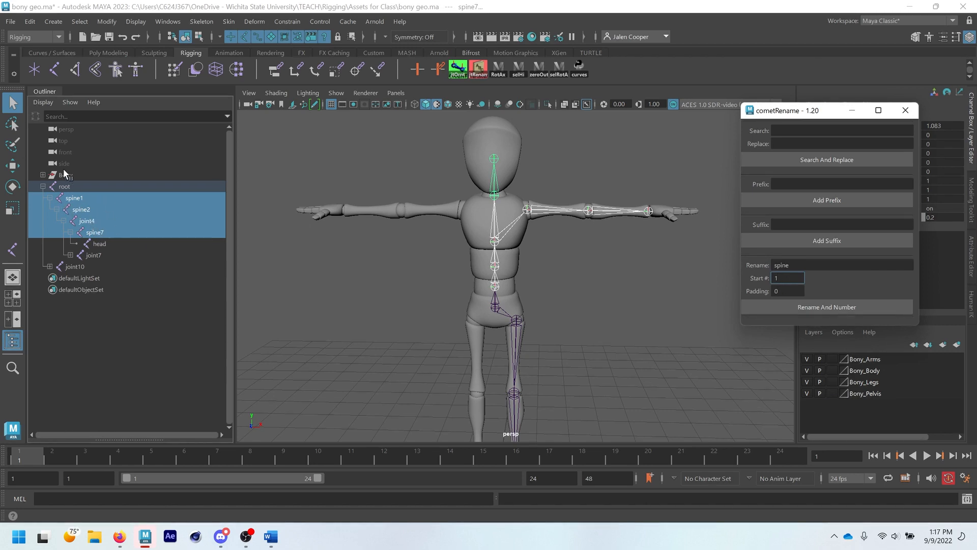
{"action": "left_click", "coordinate": [805, 310]}
{"action": "left_click", "coordinate": [84, 198]}
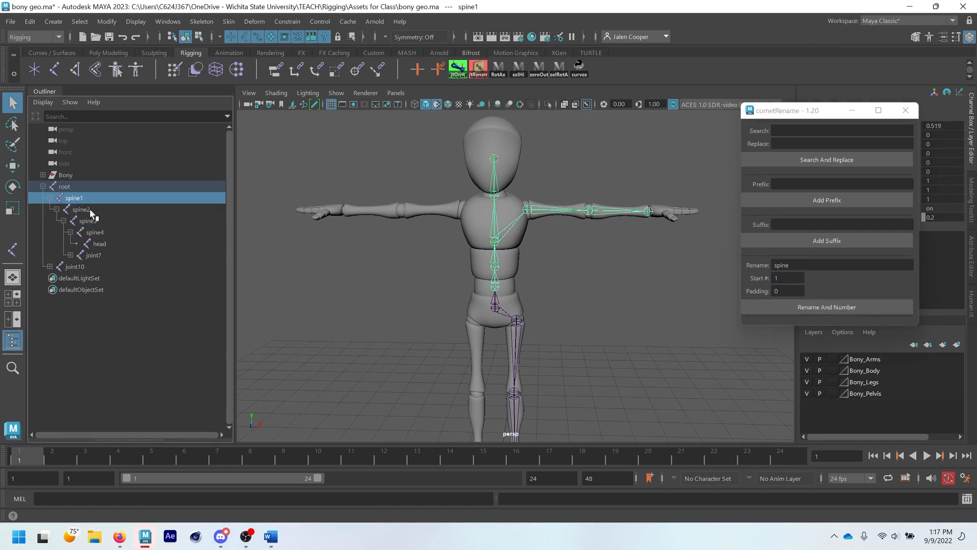
{"action": "left_click", "coordinate": [90, 209]}
{"action": "left_click", "coordinate": [94, 232]}
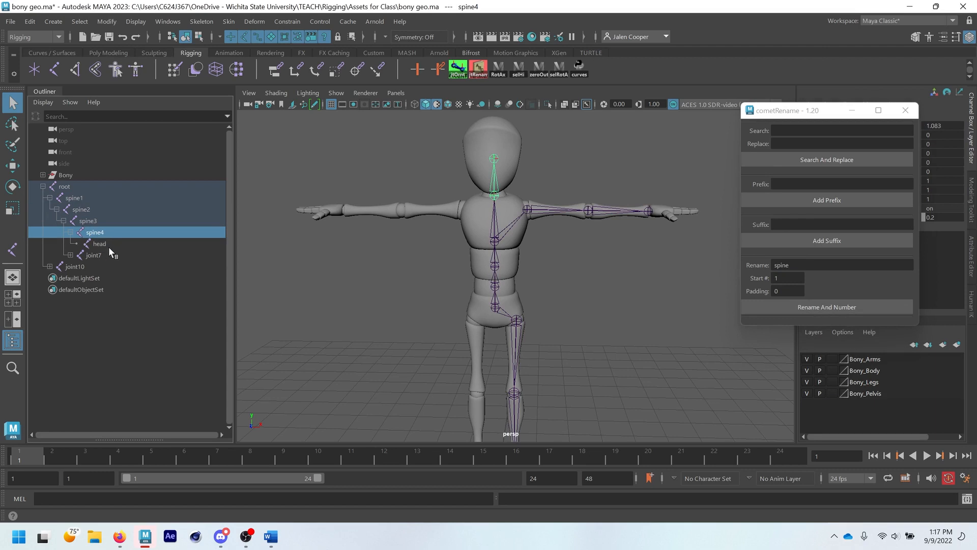
{"action": "left_click", "coordinate": [96, 221]}
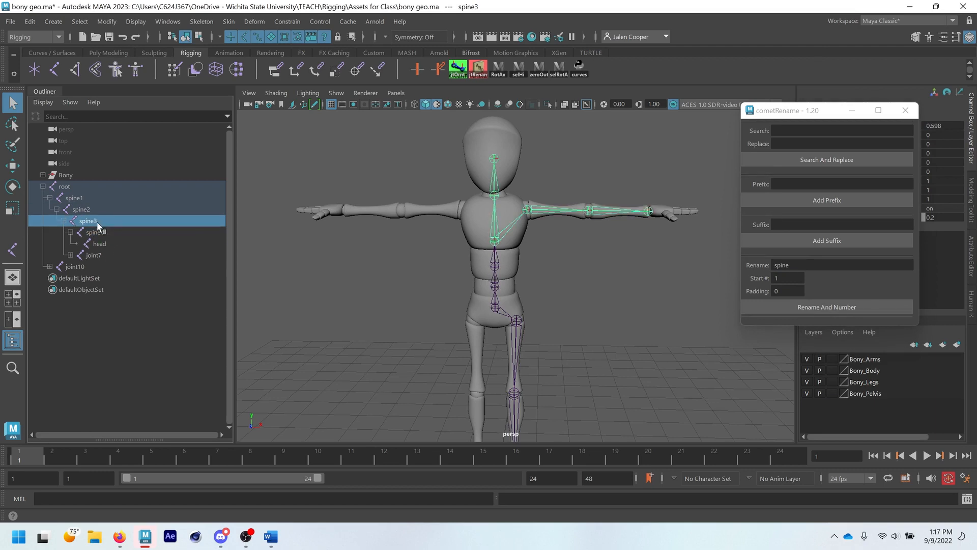
- Rename the three arm joints from the chest outward as shoulder, elbow and wrist
{"action": "left_click", "coordinate": [527, 211]}
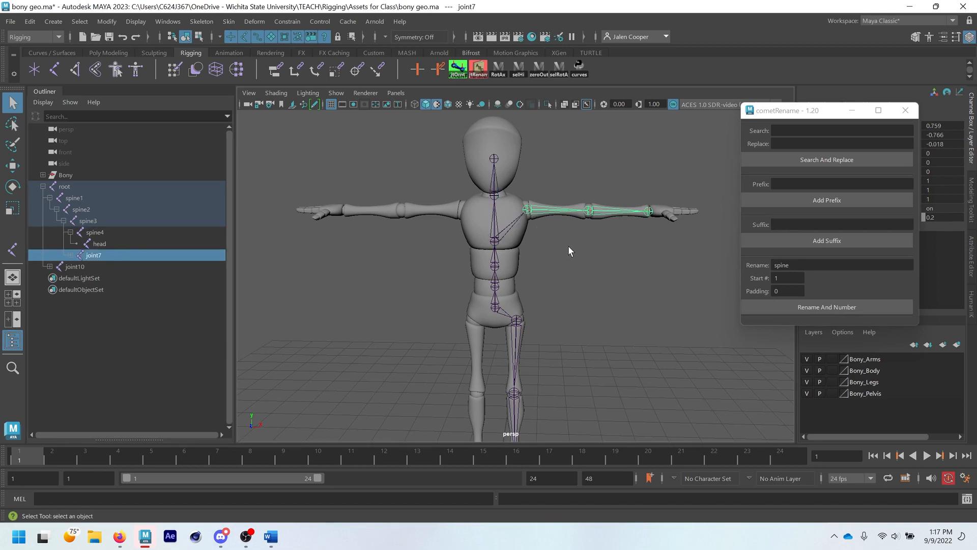
{"action": "left_click", "coordinate": [71, 255]}
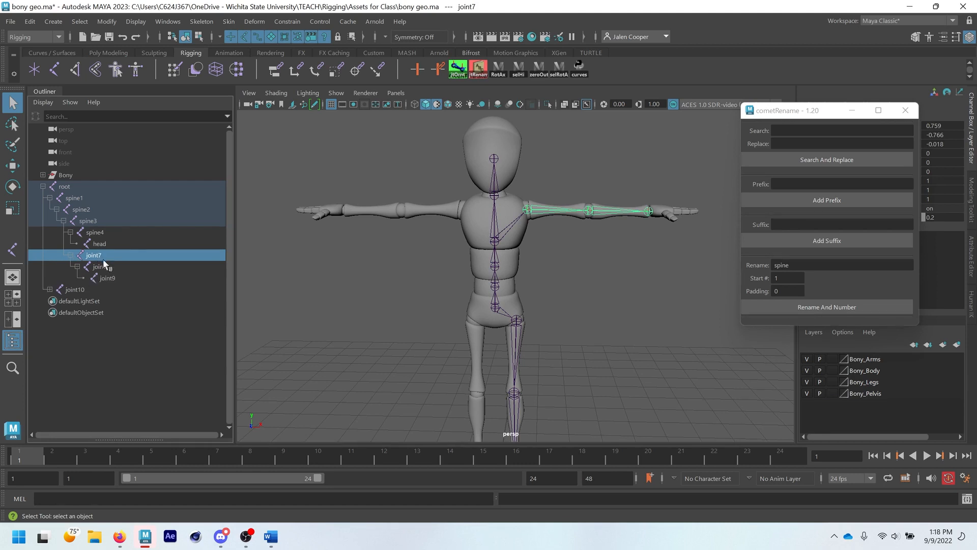
{"action": "double_click", "coordinate": [98, 257]}
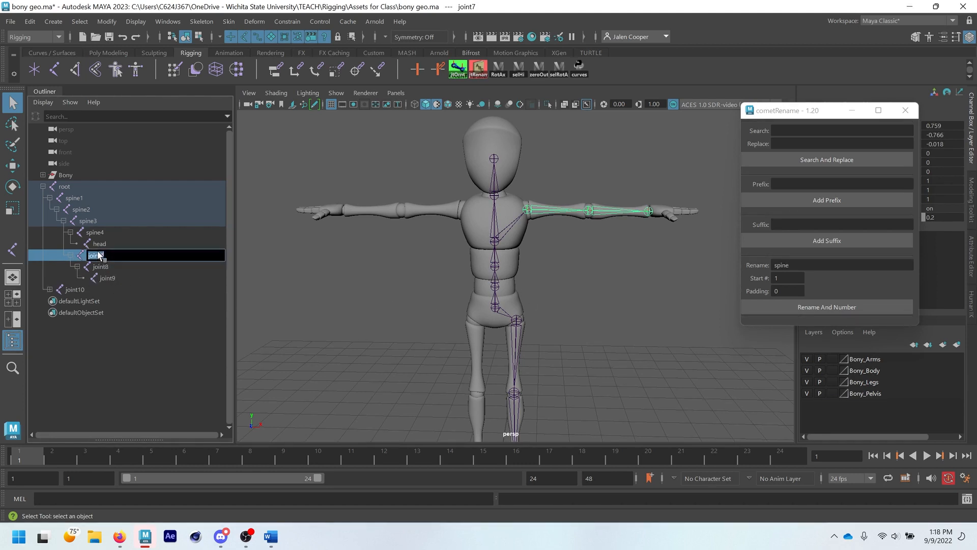
{"action": "type", "text": "shoulder"}
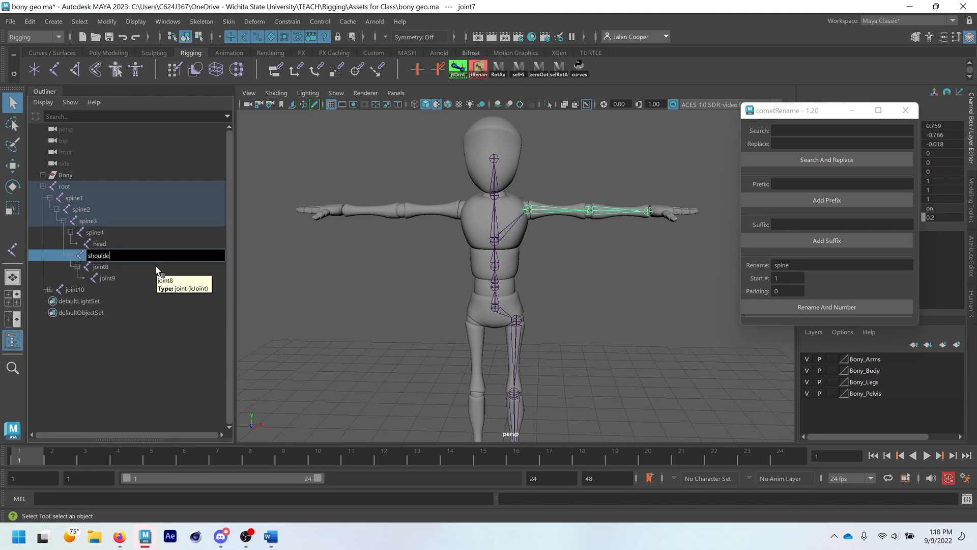
{"action": "key", "text": "Return"}
{"action": "double_click", "coordinate": [99, 267]}
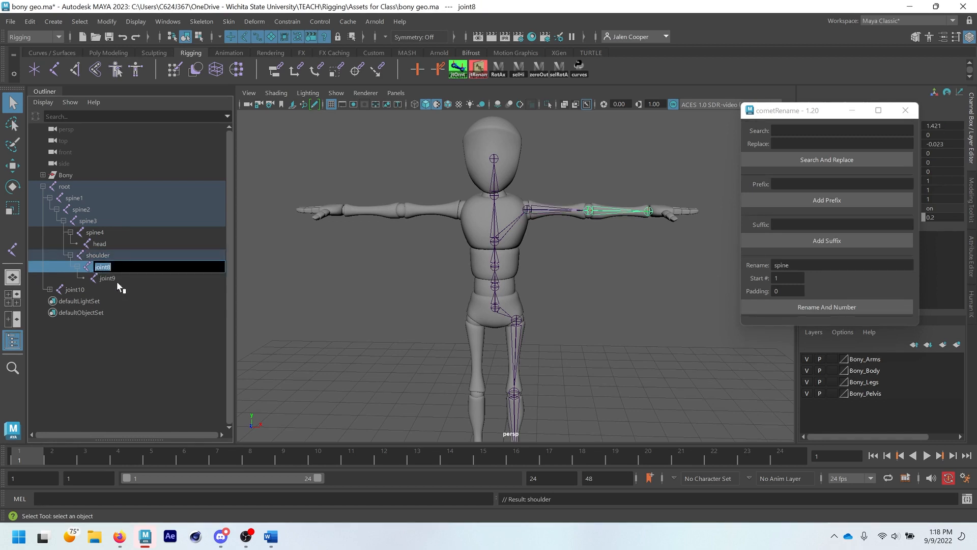
{"action": "type", "text": "elbow"}
{"action": "key", "text": "Return"}
{"action": "double_click", "coordinate": [108, 278]}
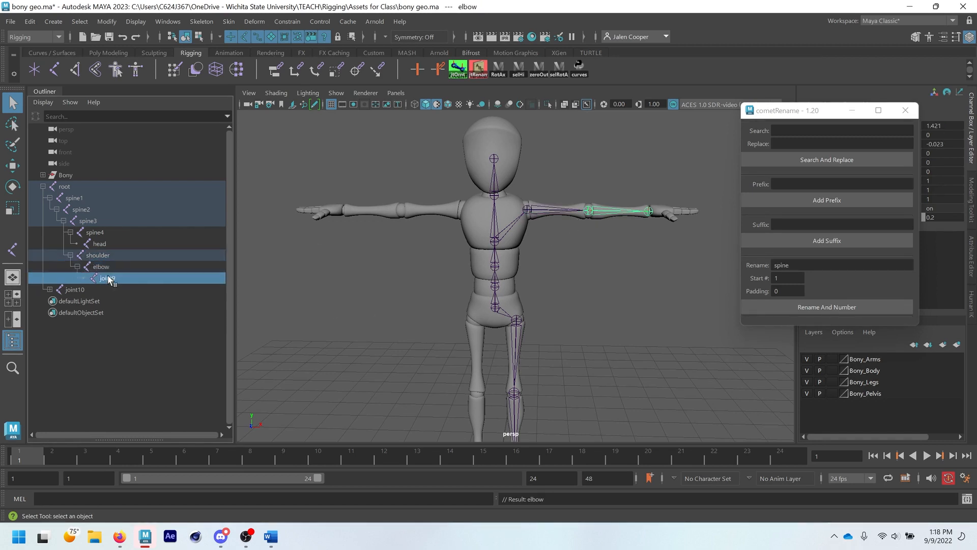
{"action": "type", "text": "wrist"}
{"action": "key", "text": "Return"}
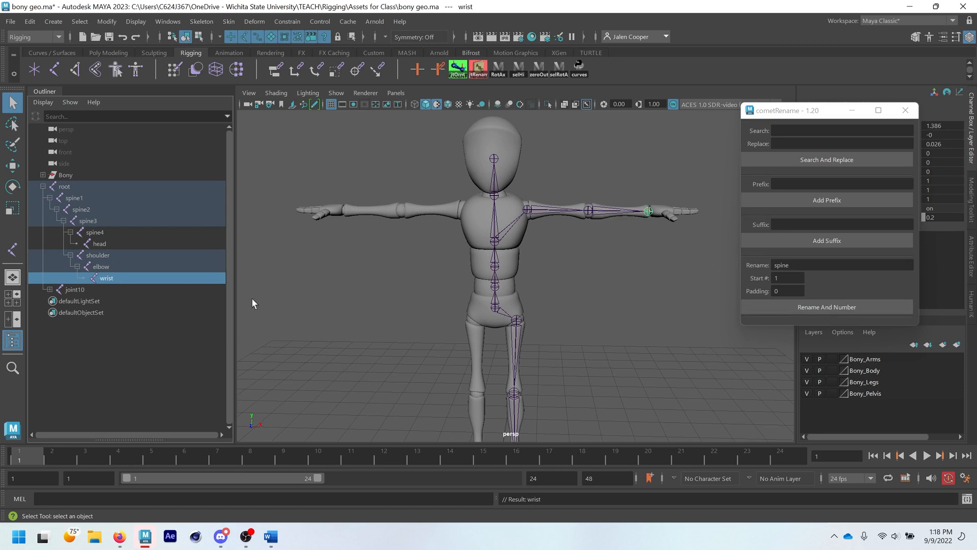
- Expand the leg chain under root and rename its first two joints as hip and knee
{"action": "middle_click_drag", "start_coordinate": [508, 328], "coordinate": [524, 270], "text": "alt"}
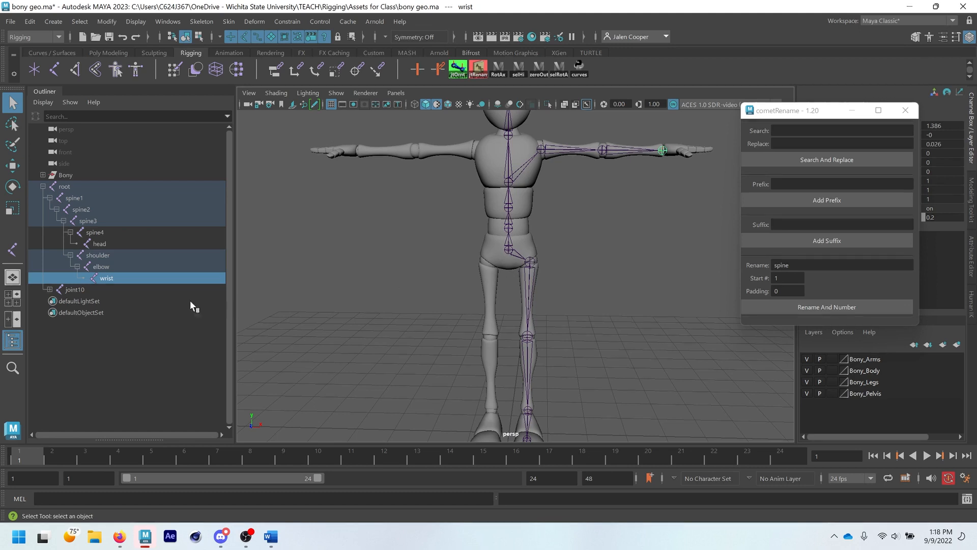
{"action": "left_click", "coordinate": [70, 289]}
{"action": "middle_click_drag", "start_coordinate": [535, 290], "coordinate": [538, 224], "text": "alt"}
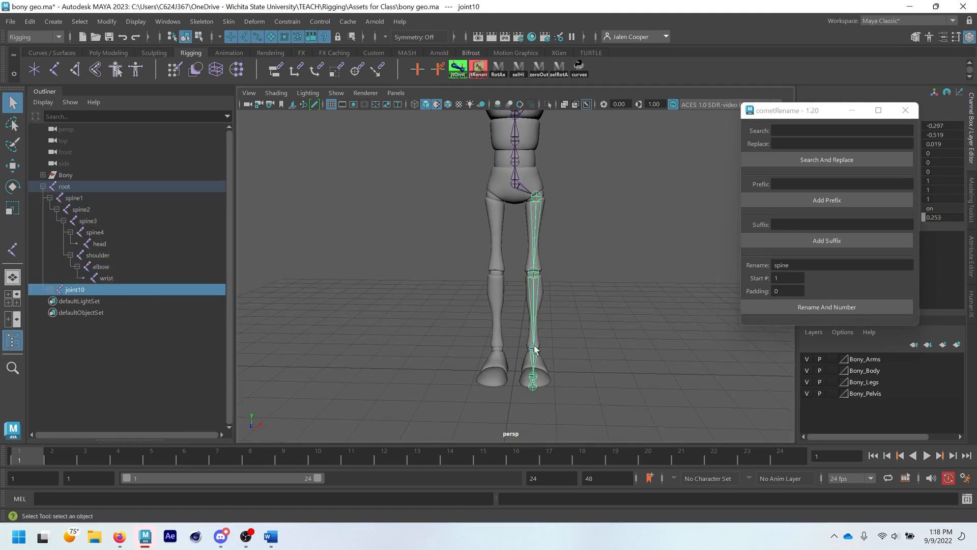
{"action": "left_click", "coordinate": [50, 289], "text": "shift"}
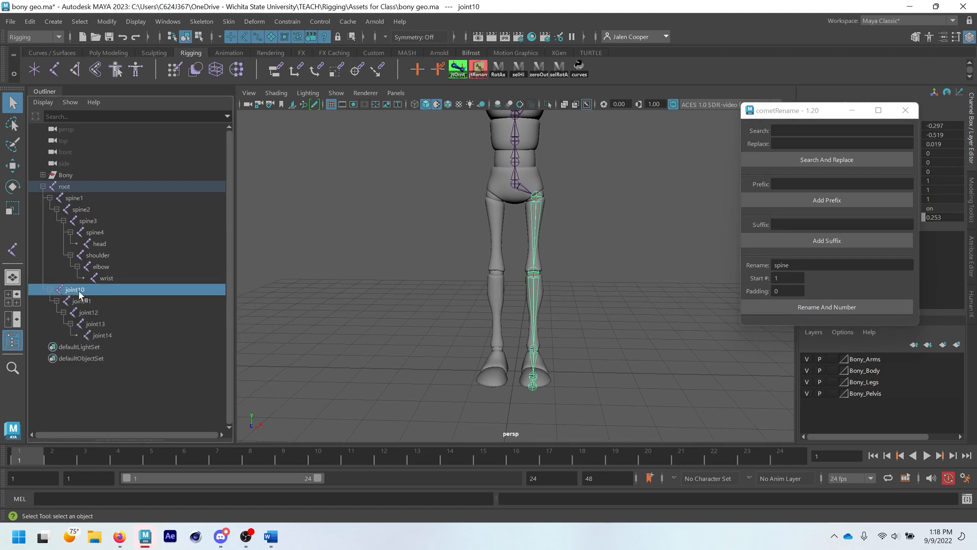
{"action": "double_click", "coordinate": [76, 290]}
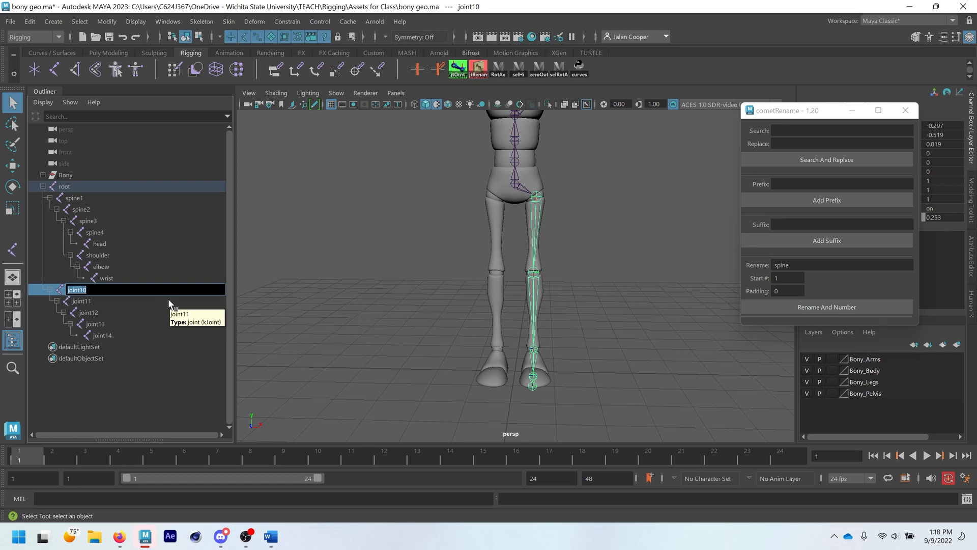
{"action": "type", "text": "hip"}
{"action": "key", "text": "Return"}
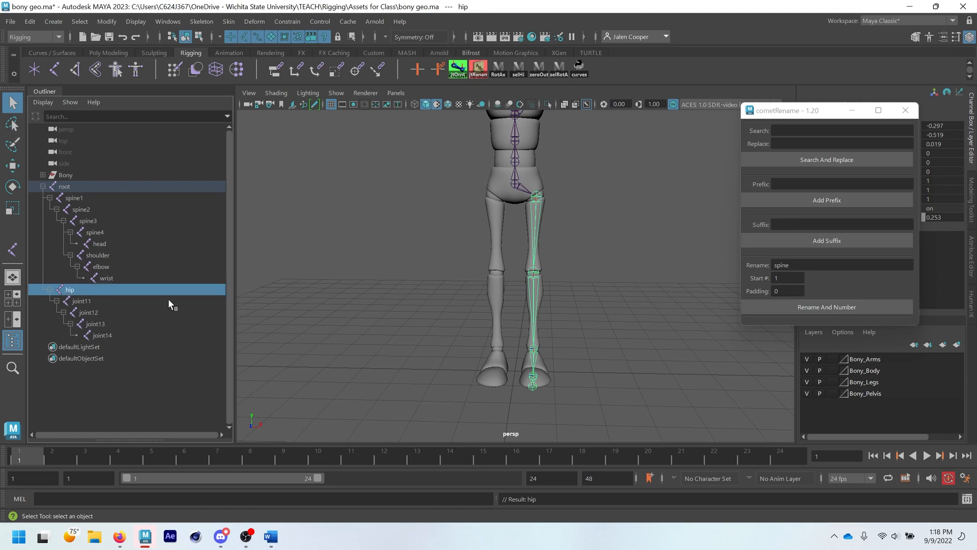
{"action": "double_click", "coordinate": [84, 301]}
{"action": "type", "text": "knee"}
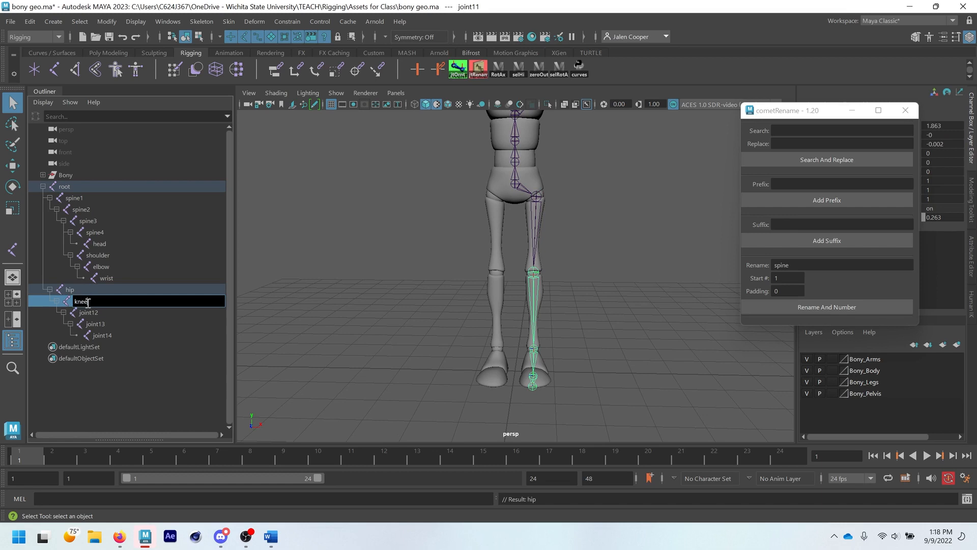
{"action": "key", "text": "Return"}
- Rename the three remaining leg joints below knee as ankle, ball and toe
{"action": "double_click", "coordinate": [88, 312]}
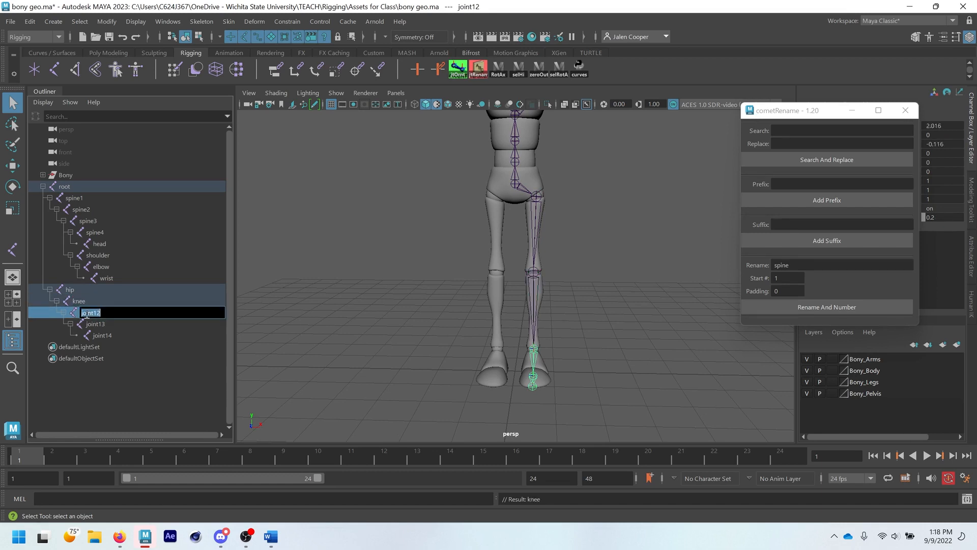
{"action": "type", "text": "ankle"}
{"action": "key", "text": "Return"}
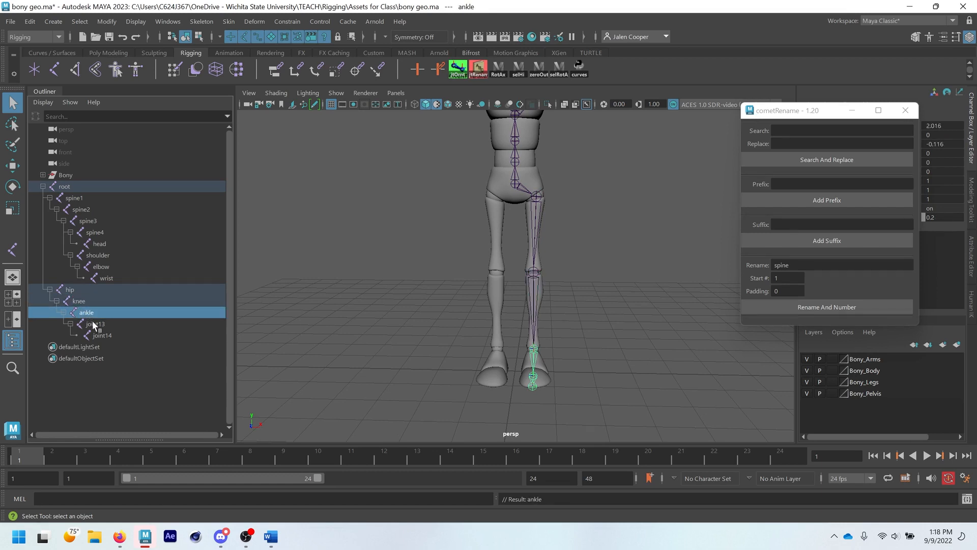
{"action": "double_click", "coordinate": [96, 324]}
{"action": "type", "text": "ball"}
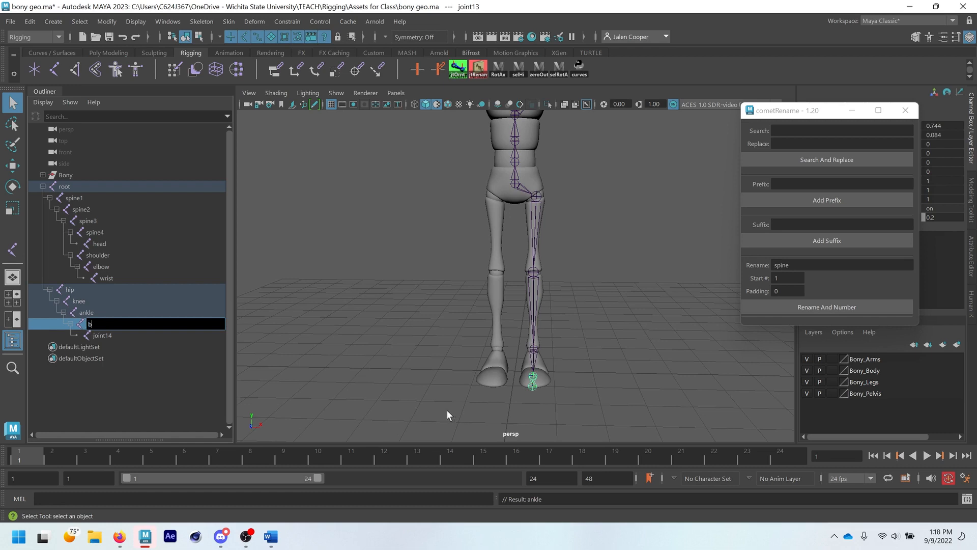
{"action": "key", "text": "Return"}
{"action": "double_click", "coordinate": [102, 335]}
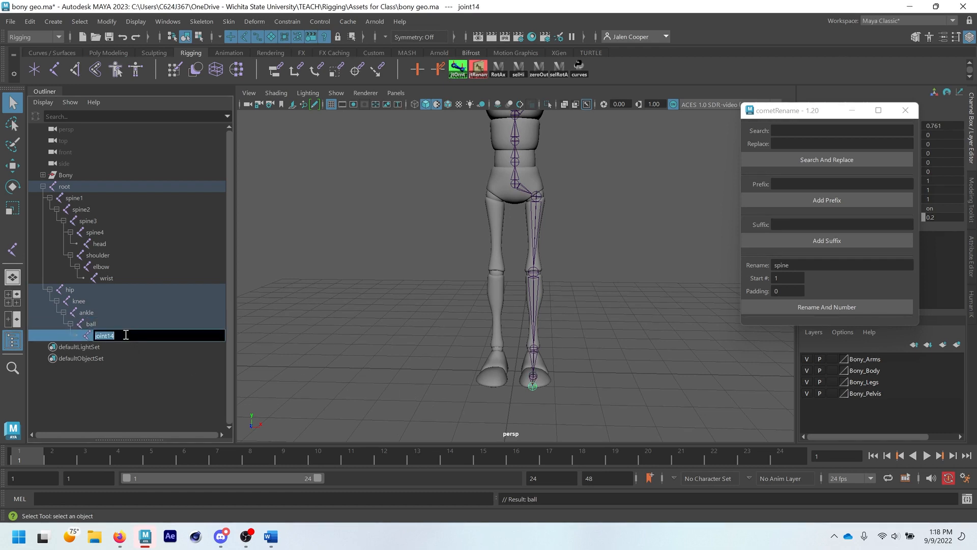
{"action": "type", "text": "toe"}
{"action": "key", "text": "Return"}
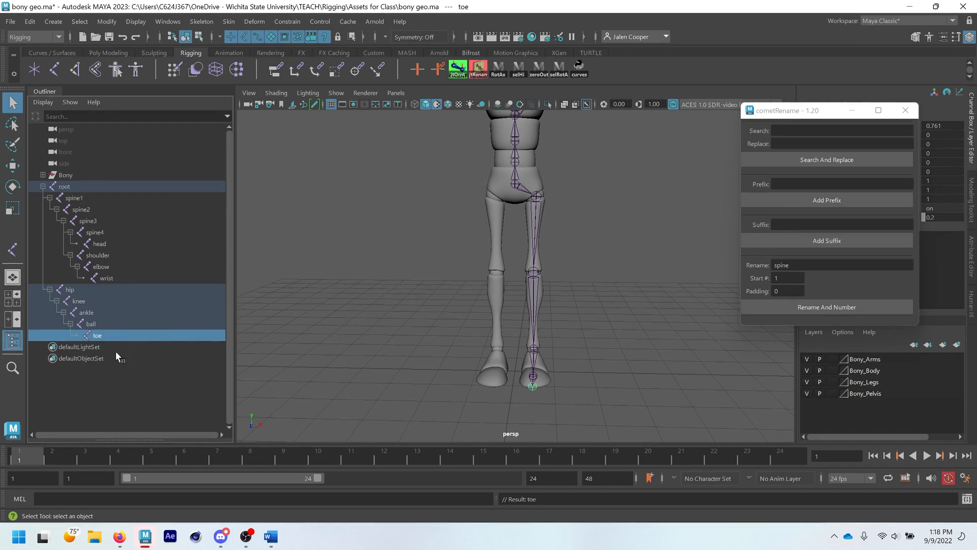
- Check the shoulder and hip chains, and consult the left-side joint naming convention in the Bony Rig notes in Word
{"action": "left_click", "coordinate": [98, 255]}
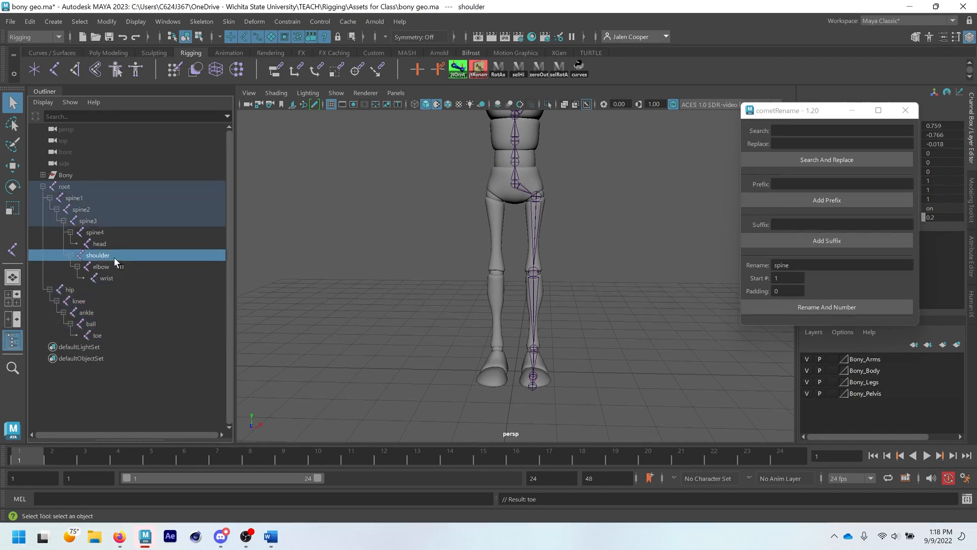
{"action": "double_click", "coordinate": [69, 289]}
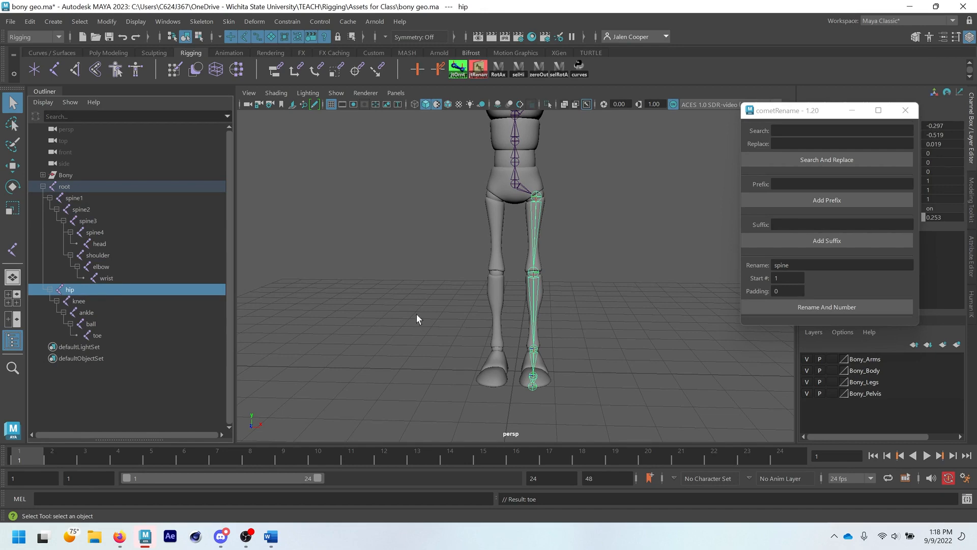
{"action": "left_click", "coordinate": [271, 536]}
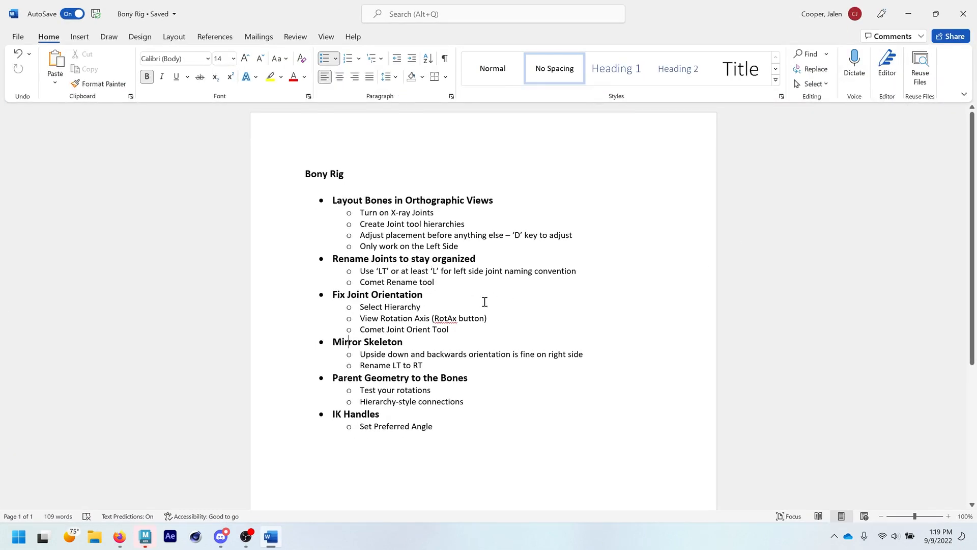
{"action": "left_click", "coordinate": [909, 14]}
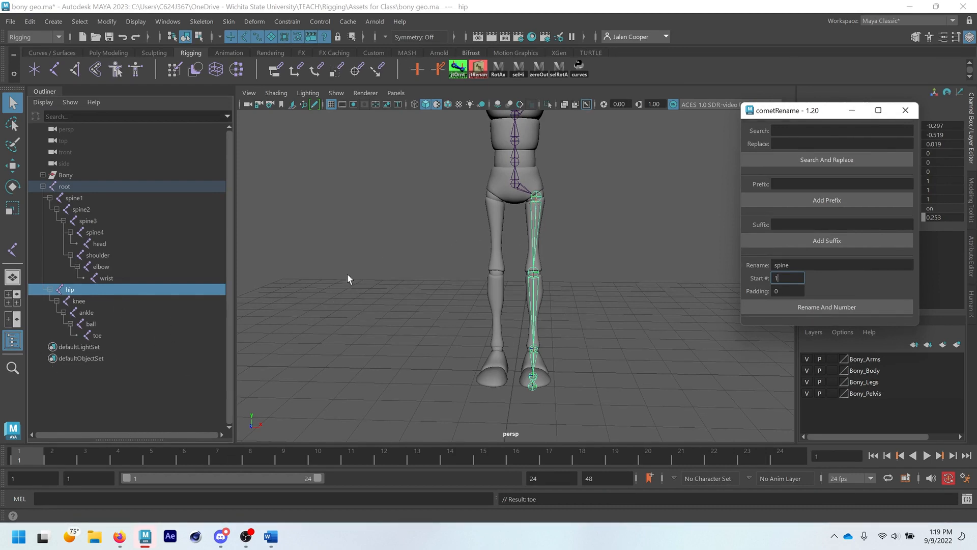
- Add the prefix lt_ to all arm and leg joints from shoulder to toe with cometRename, and close the tool
{"action": "left_click", "coordinate": [97, 256]}
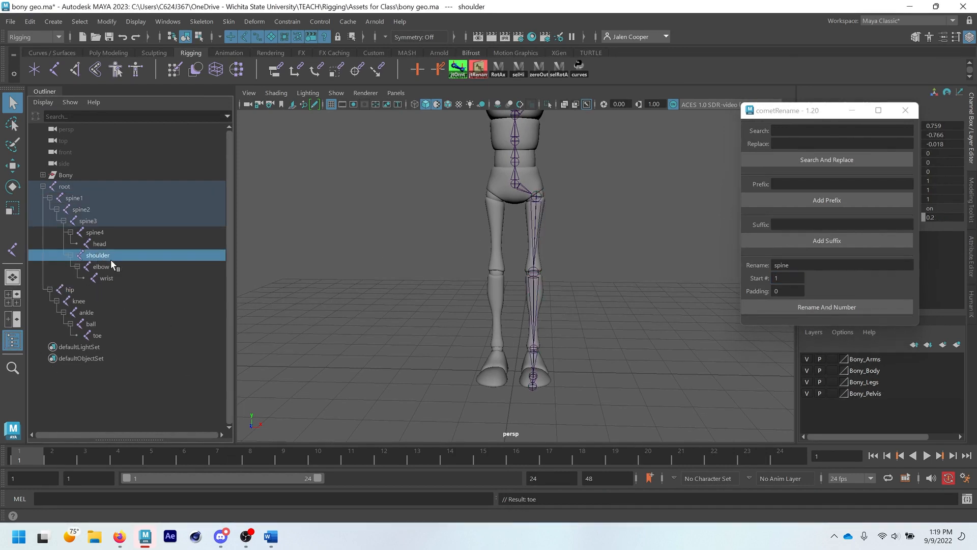
{"action": "left_click", "coordinate": [100, 334], "text": "shift"}
{"action": "key", "text": "f"}
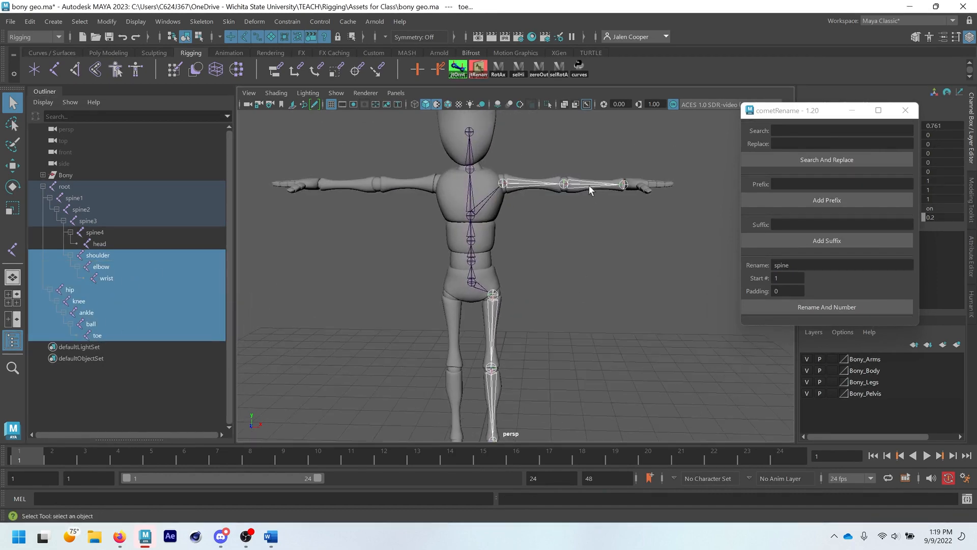
{"action": "middle_click_drag", "start_coordinate": [494, 329], "coordinate": [494, 286], "text": "alt"}
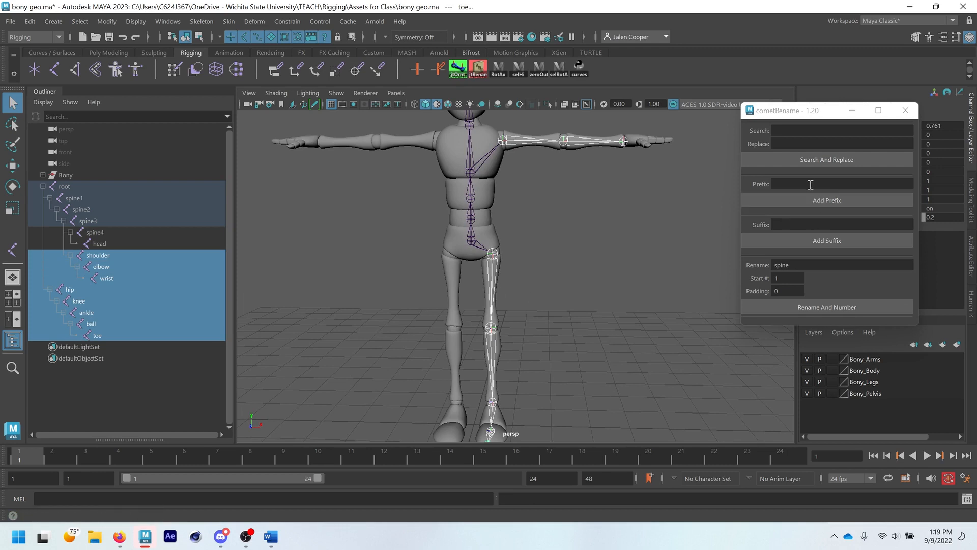
{"action": "left_click", "coordinate": [798, 185]}
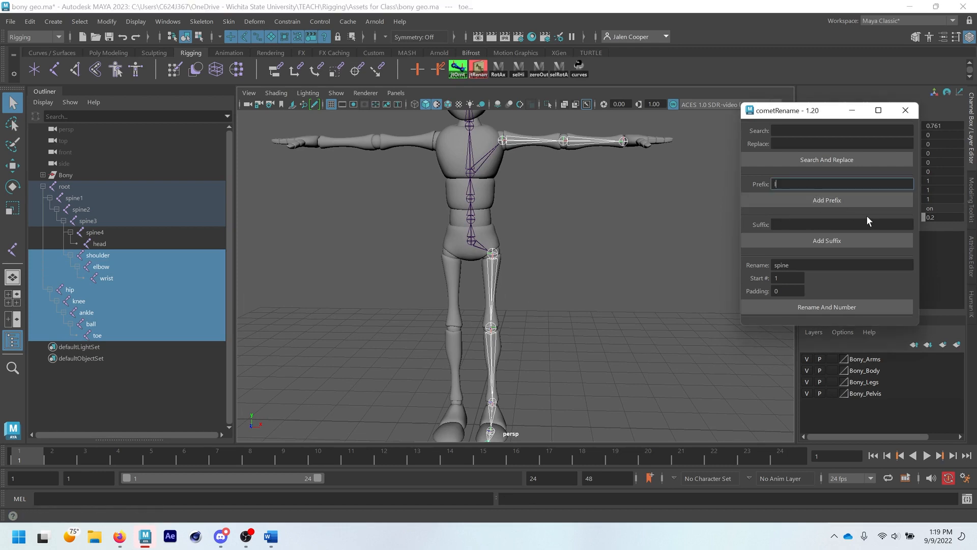
{"action": "type", "text": "lt_"}
{"action": "left_click", "coordinate": [799, 198]}
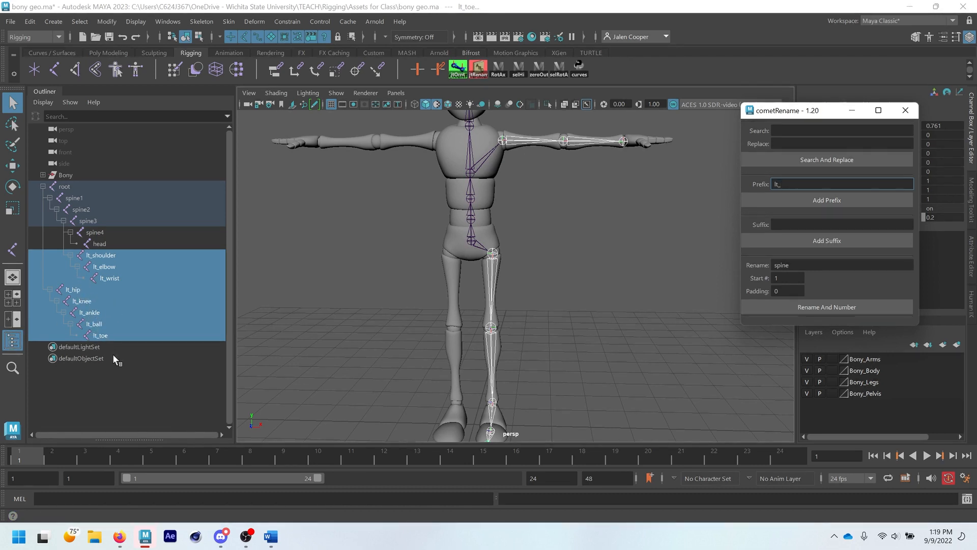
{"action": "left_click", "coordinate": [112, 257]}
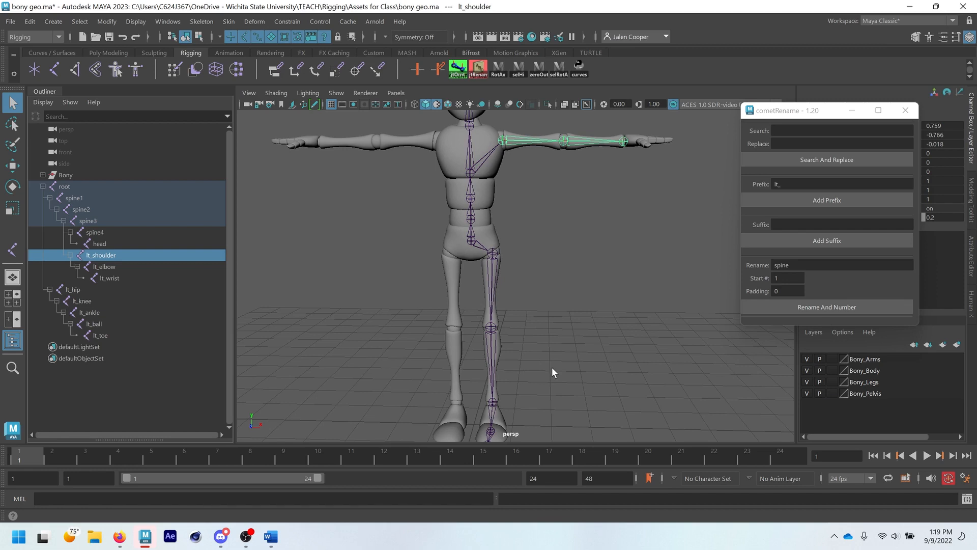
{"action": "left_click", "coordinate": [75, 290]}
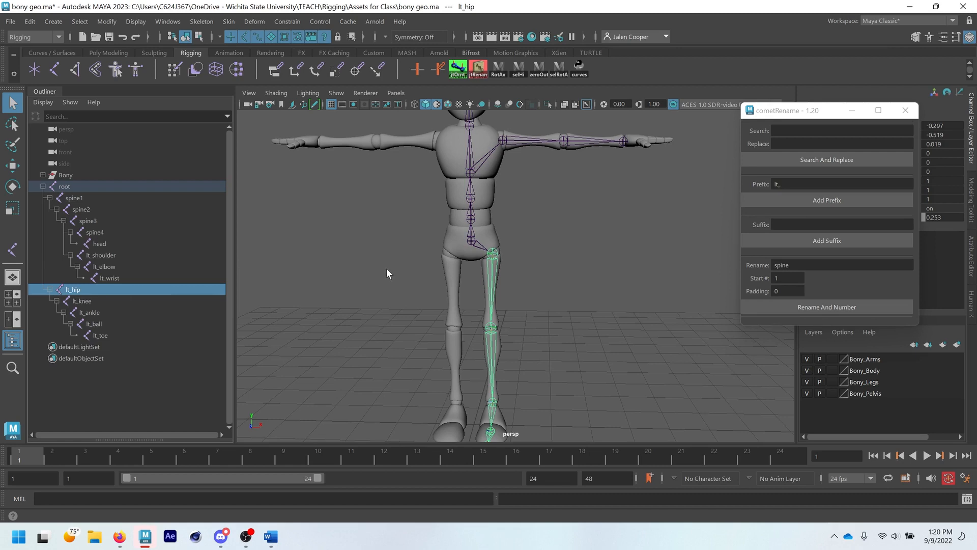
{"action": "left_click", "coordinate": [905, 110]}
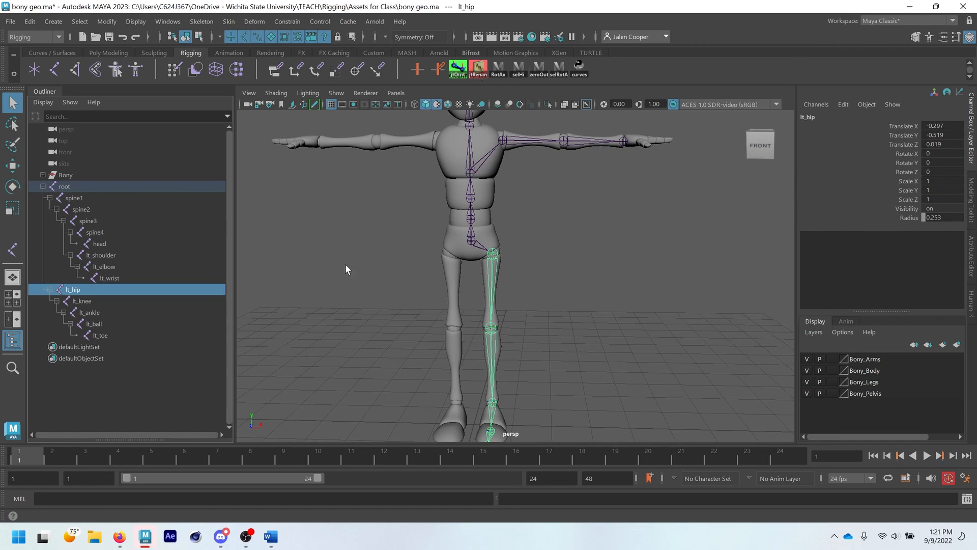
- Select the whole joint hierarchy from root, show the local rotation axes on every joint, and clear the selection
{"action": "left_click", "coordinate": [64, 187]}
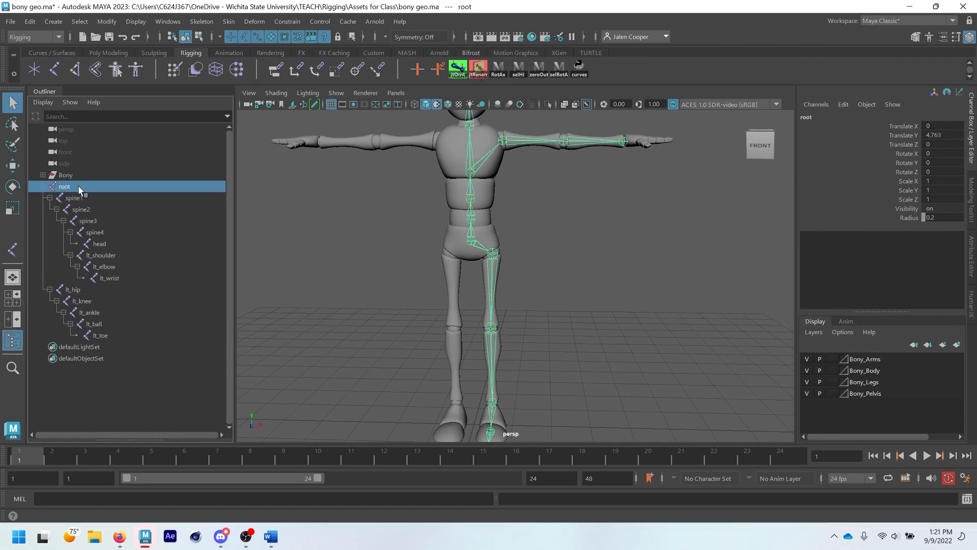
{"action": "left_click", "coordinate": [113, 336], "text": "shift"}
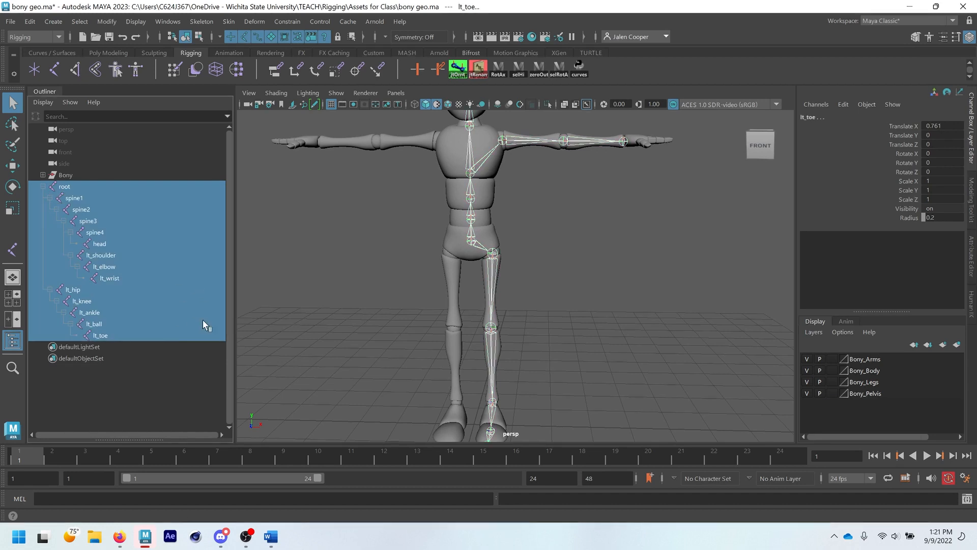
{"action": "left_click", "coordinate": [65, 186]}
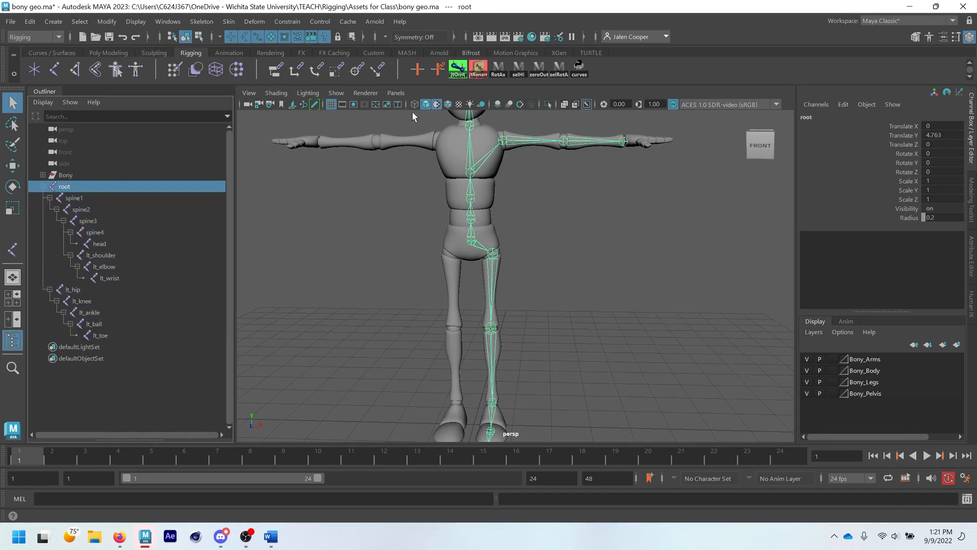
{"action": "left_click", "coordinate": [515, 70]}
{"action": "left_click", "coordinate": [518, 68]}
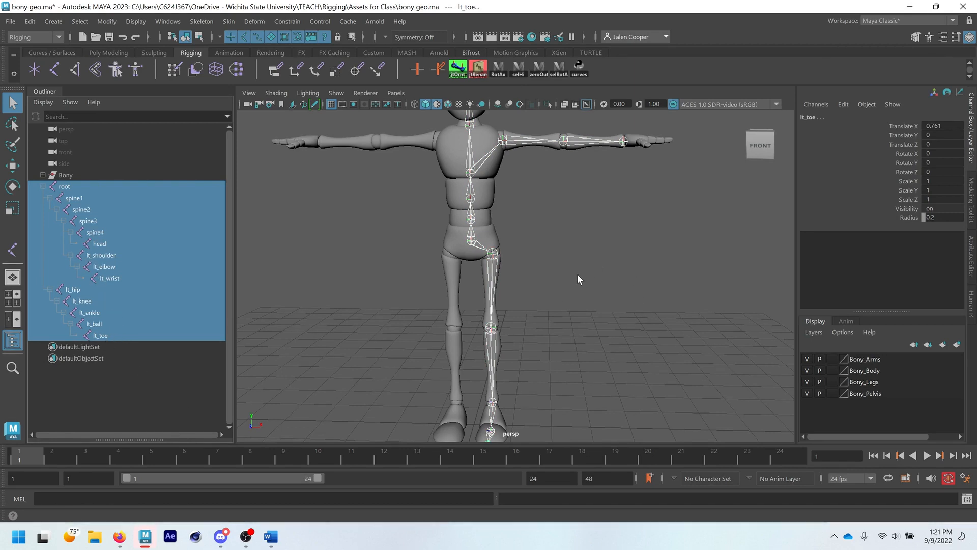
{"action": "left_click", "coordinate": [498, 70]}
{"action": "left_click", "coordinate": [522, 191]}
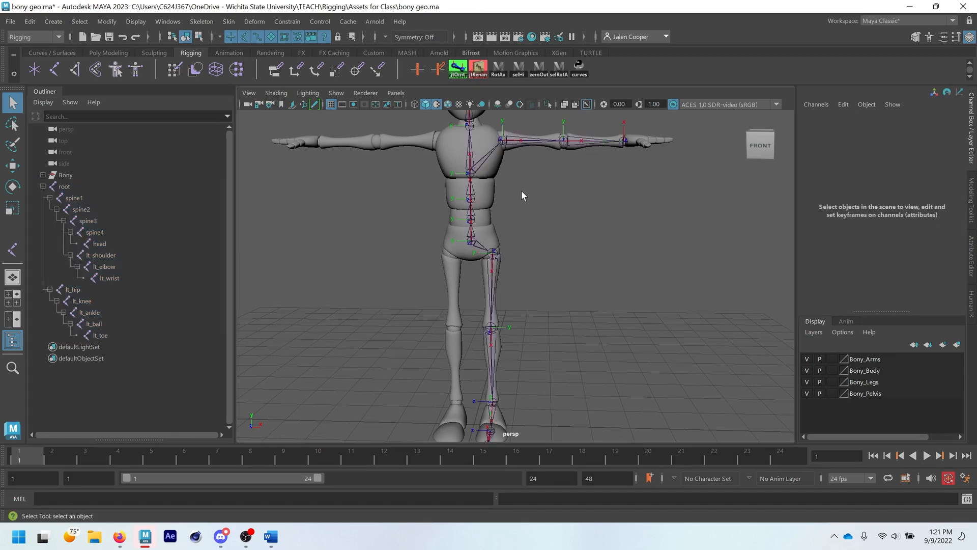
- Select the whole joint hierarchy from root and open the cometJointOrient tool
{"action": "left_click_drag", "start_coordinate": [521, 190], "coordinate": [504, 227], "text": "alt"}
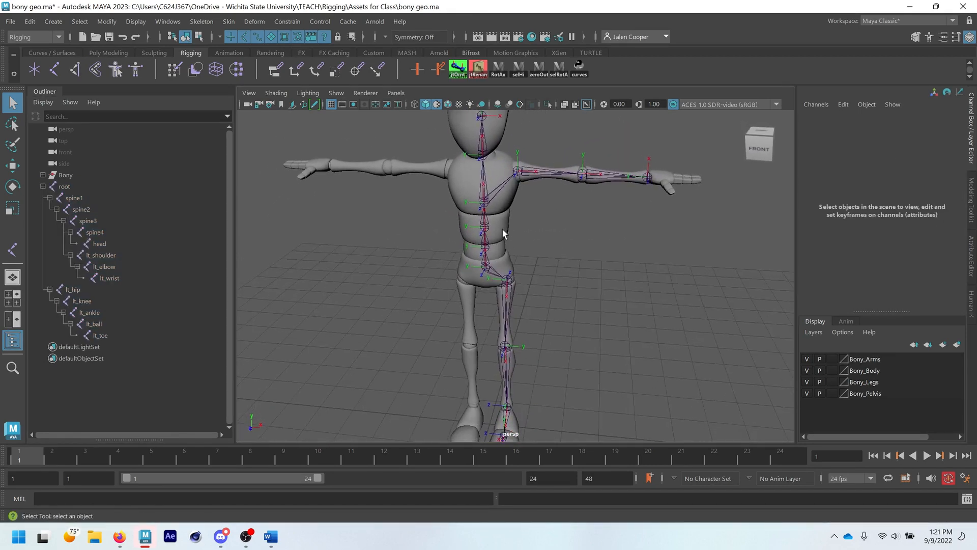
{"action": "left_click_drag", "start_coordinate": [486, 173], "coordinate": [480, 228], "text": "alt"}
{"action": "scroll", "coordinate": [530, 319], "scroll_direction": "down", "scroll_amount": 2}
{"action": "middle_click_drag", "start_coordinate": [536, 320], "coordinate": [538, 268], "text": "alt"}
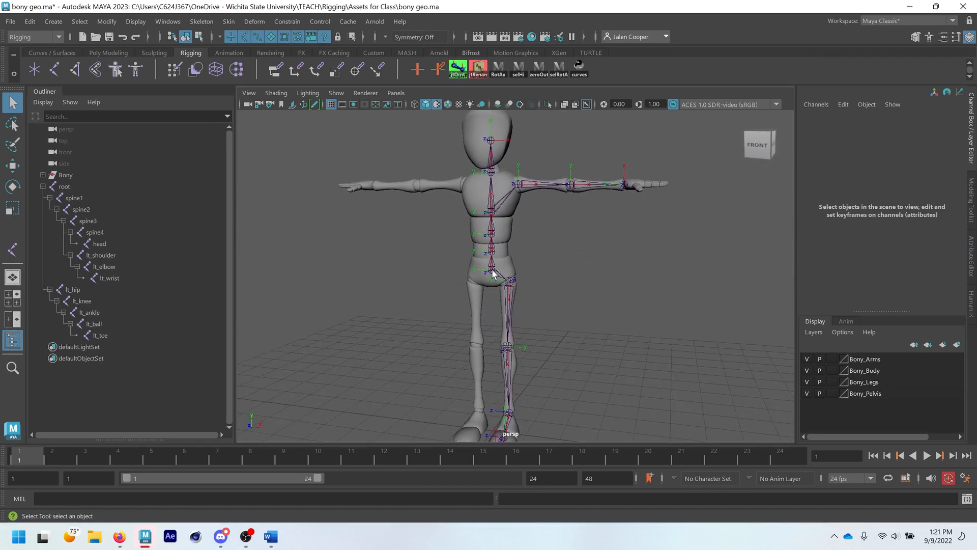
{"action": "left_click", "coordinate": [493, 274]}
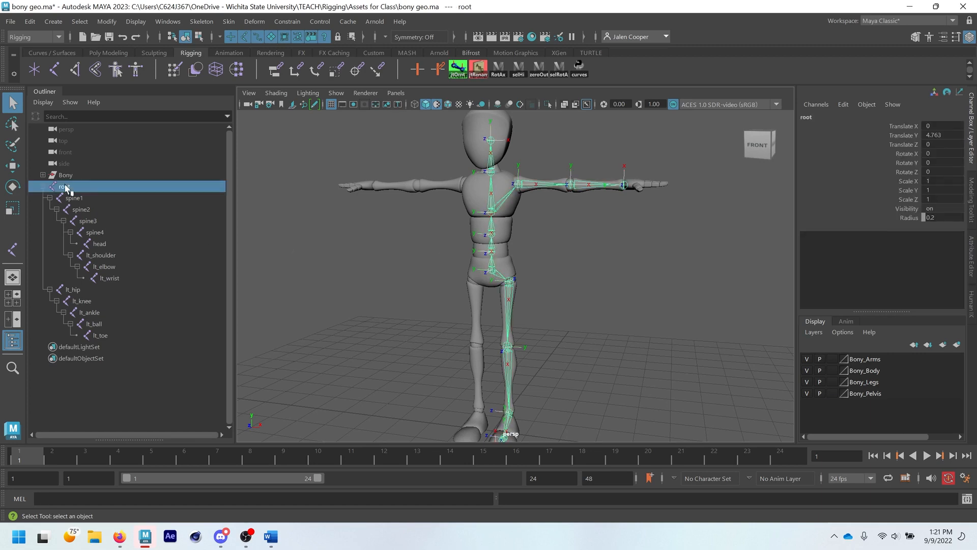
{"action": "left_click", "coordinate": [518, 73]}
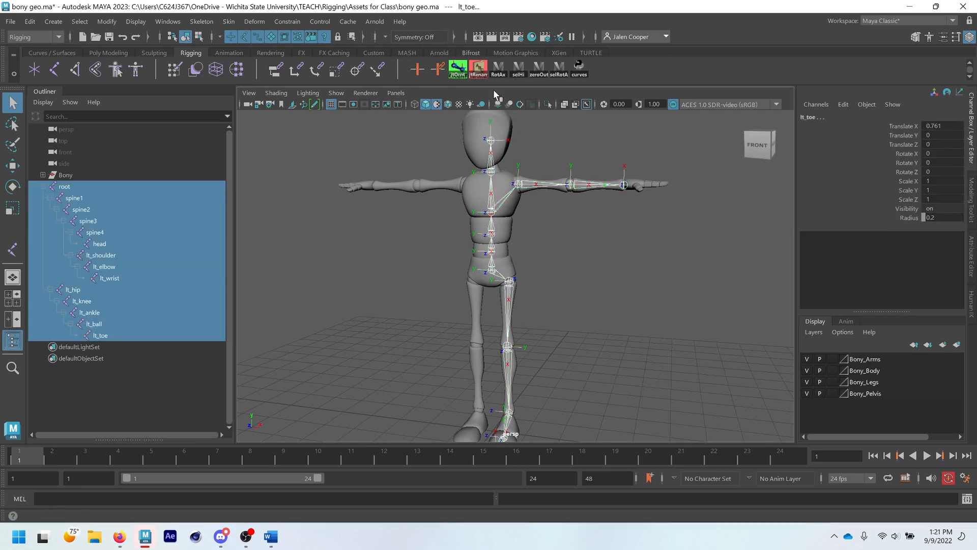
{"action": "left_click", "coordinate": [458, 71]}
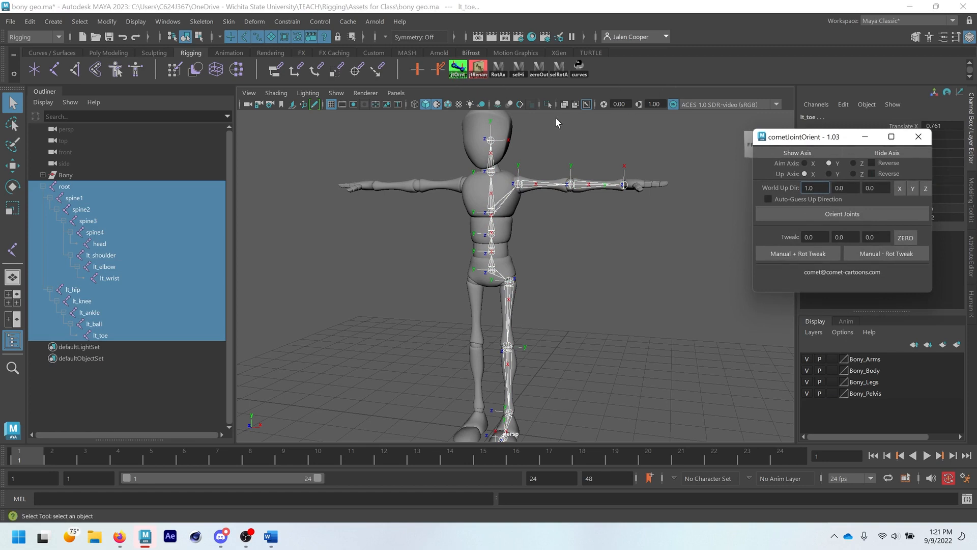
{"action": "left_click_drag", "start_coordinate": [778, 136], "coordinate": [706, 130]}
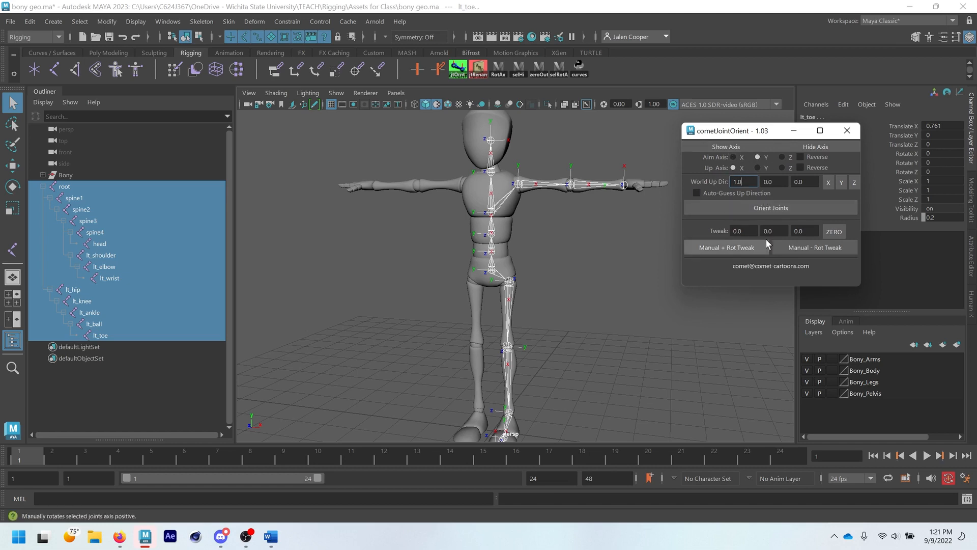
{"action": "left_click_drag", "start_coordinate": [726, 134], "coordinate": [724, 139]}
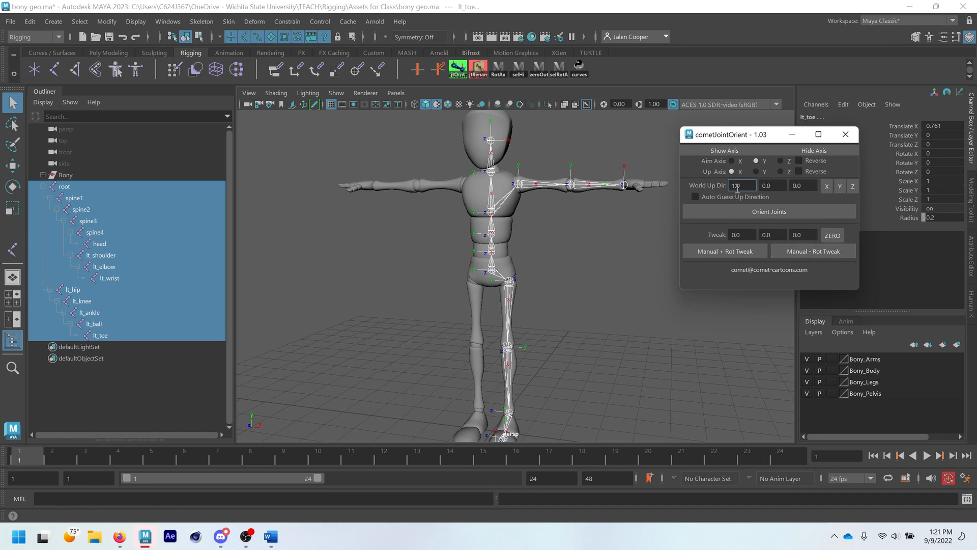
- Orient all selected joints with aim axis X, up axis Y and world up direction 0, 1, 0
{"action": "left_click", "coordinate": [731, 161]}
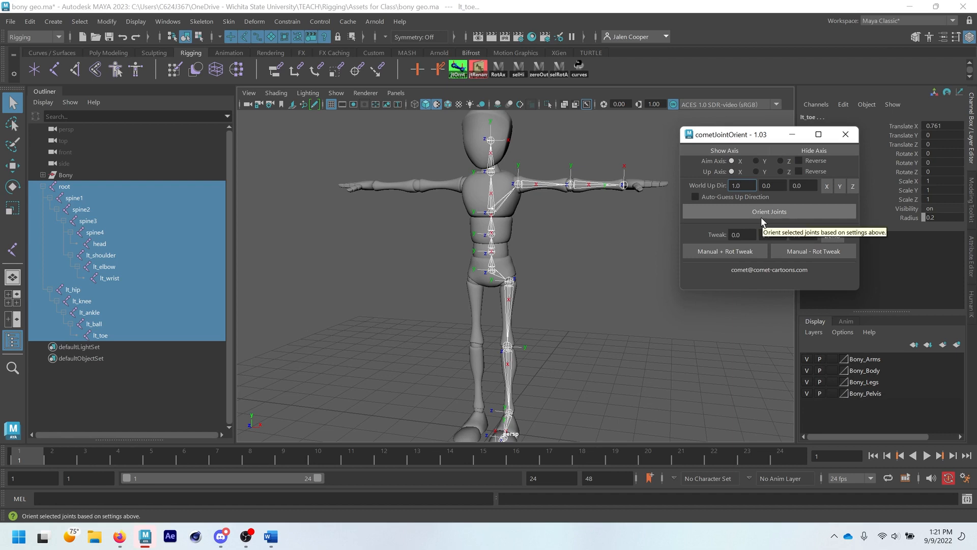
{"action": "left_click", "coordinate": [762, 171]}
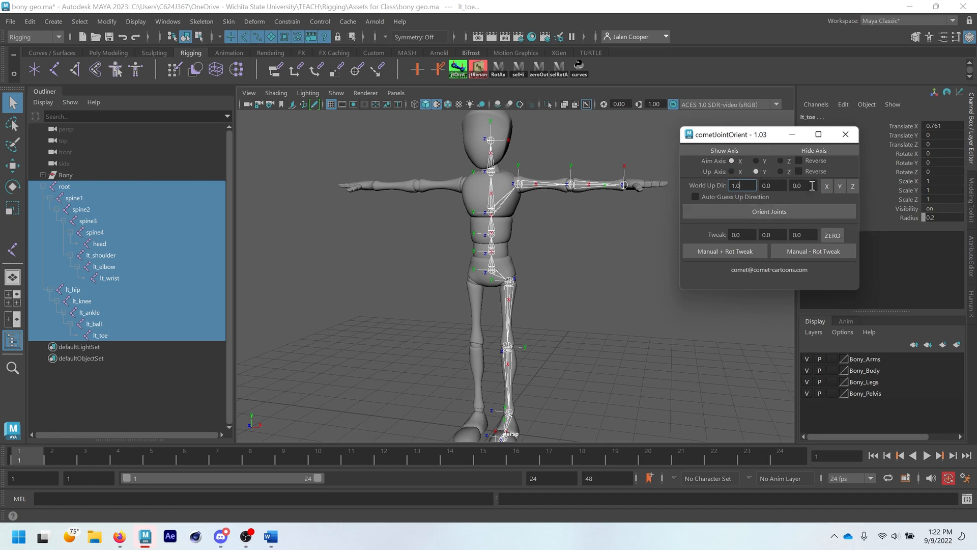
{"action": "left_click", "coordinate": [841, 187]}
{"action": "left_click", "coordinate": [740, 212]}
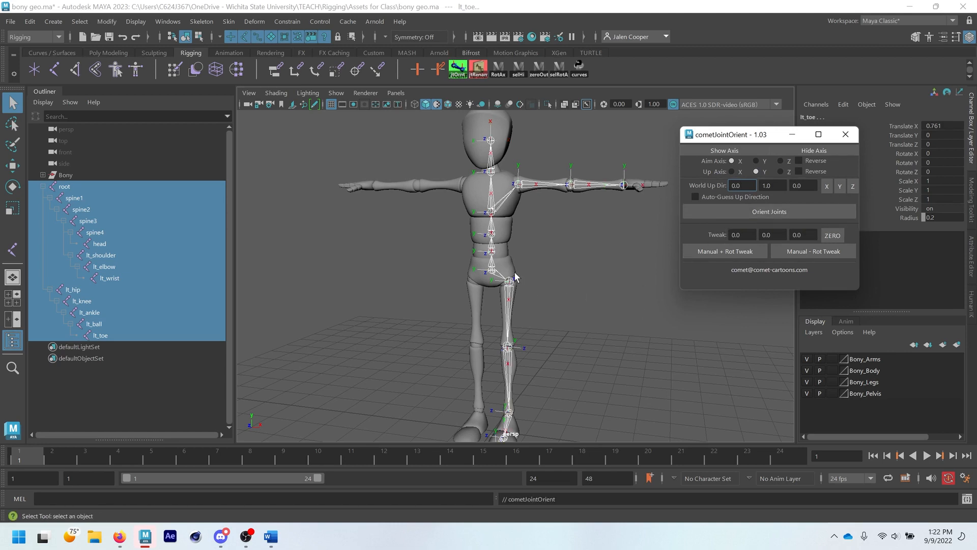
- Examine the local rotation axes along the left leg from hip to toe, including the knee joint
{"action": "left_click_drag", "start_coordinate": [519, 286], "coordinate": [537, 346], "text": "alt"}
{"action": "middle_click_drag", "start_coordinate": [537, 347], "coordinate": [533, 270], "text": "alt"}
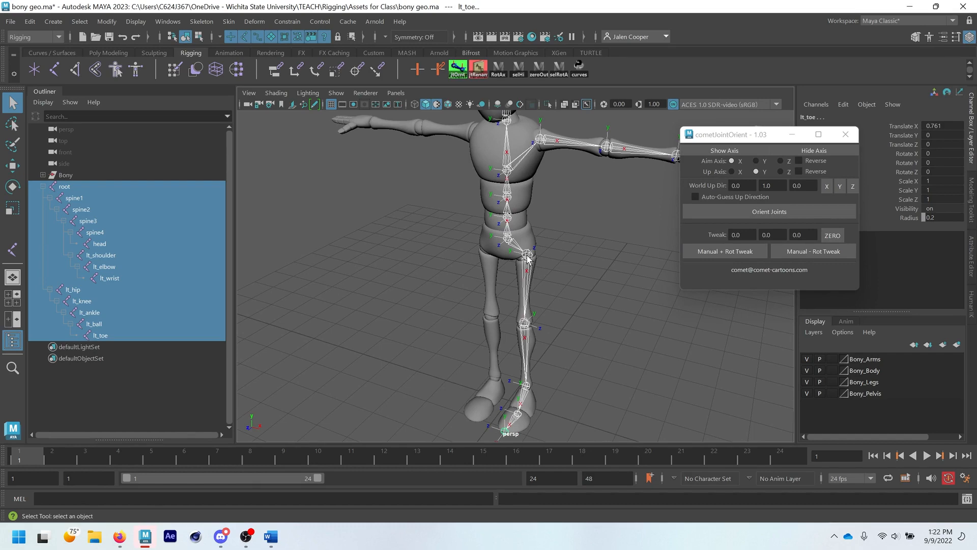
{"action": "left_click_drag", "start_coordinate": [532, 367], "coordinate": [475, 320], "text": "alt"}
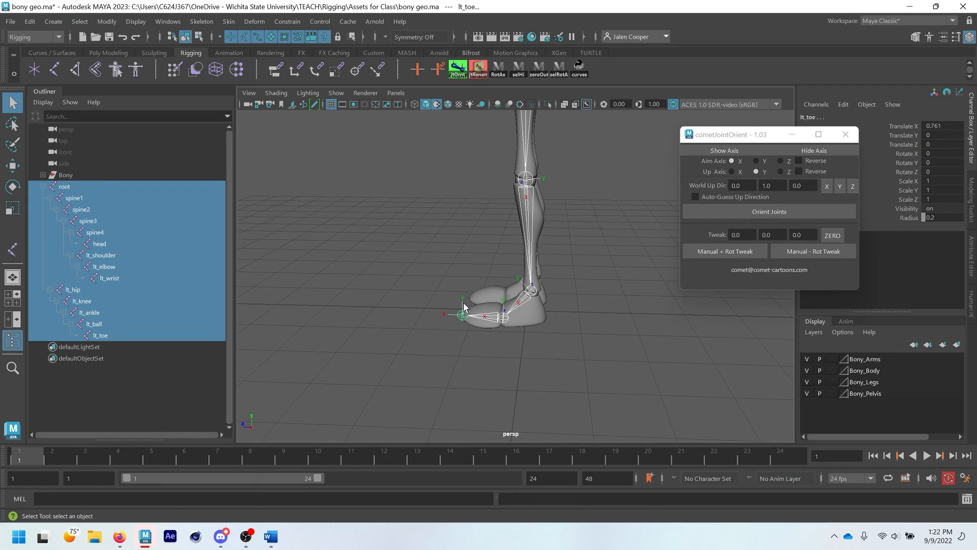
{"action": "left_click_drag", "start_coordinate": [524, 288], "coordinate": [522, 241], "text": "alt"}
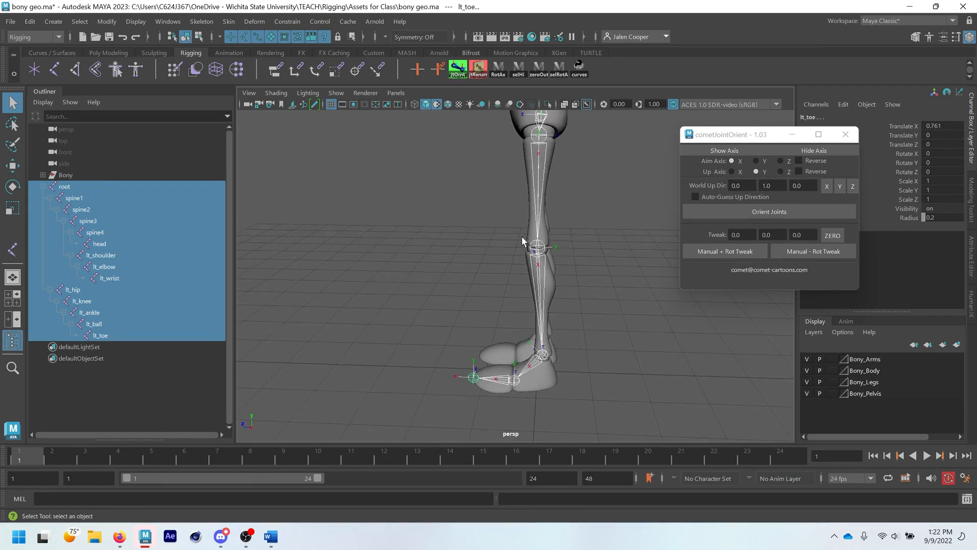
{"action": "left_click_drag", "start_coordinate": [515, 180], "coordinate": [554, 304], "text": "alt"}
{"action": "left_click", "coordinate": [563, 294]}
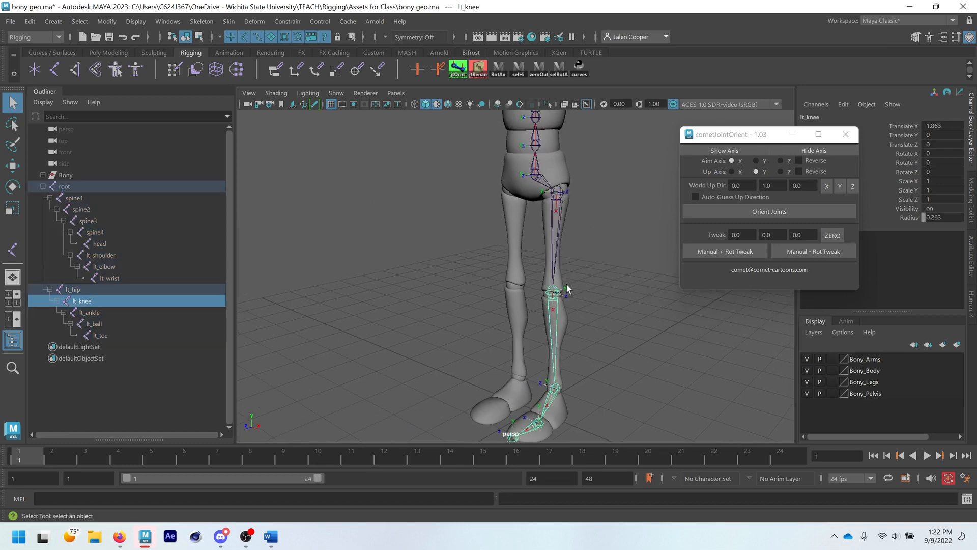
{"action": "middle_click_drag", "start_coordinate": [563, 228], "coordinate": [567, 327], "text": "alt"}
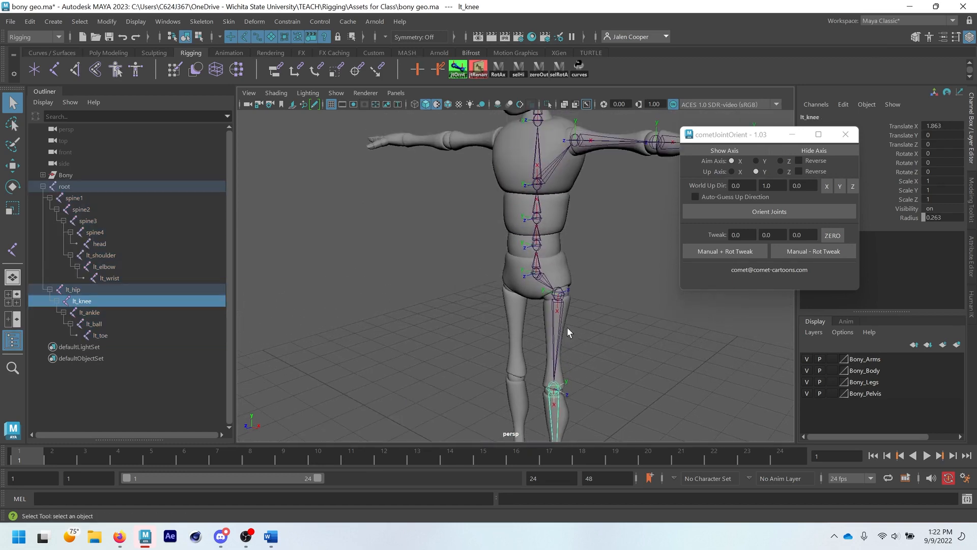
- Reorient the head joint alone with aim axis X, up axis Y and world up direction Y
{"action": "left_click_drag", "start_coordinate": [567, 327], "coordinate": [585, 295], "text": "alt"}
{"action": "middle_click_drag", "start_coordinate": [526, 151], "coordinate": [517, 251], "text": "alt"}
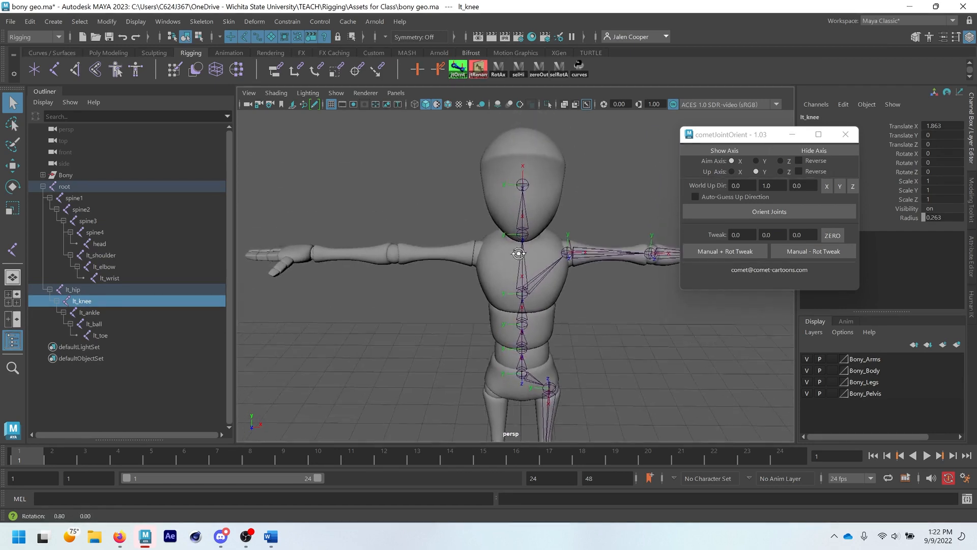
{"action": "left_click_drag", "start_coordinate": [518, 251], "coordinate": [460, 250], "text": "alt"}
{"action": "left_click", "coordinate": [507, 184]}
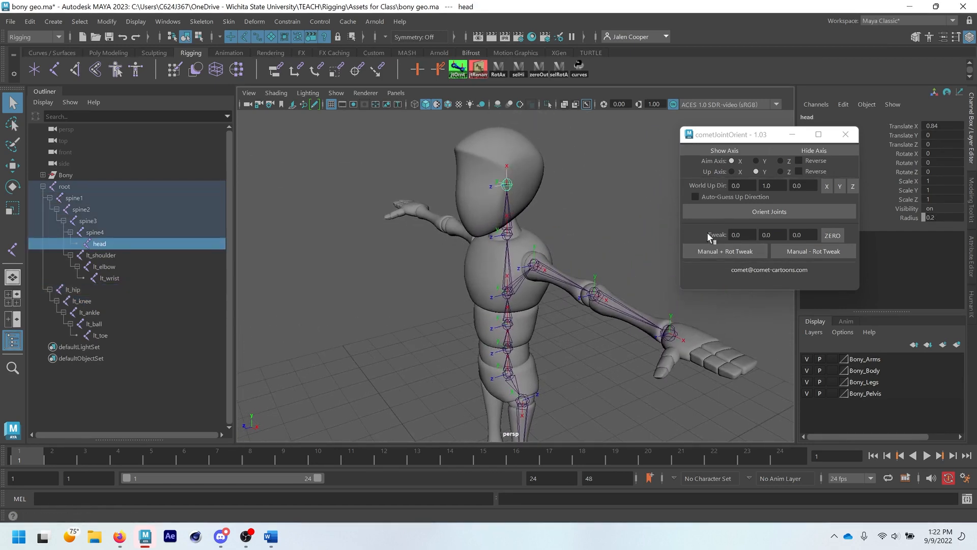
{"action": "left_click", "coordinate": [719, 206]}
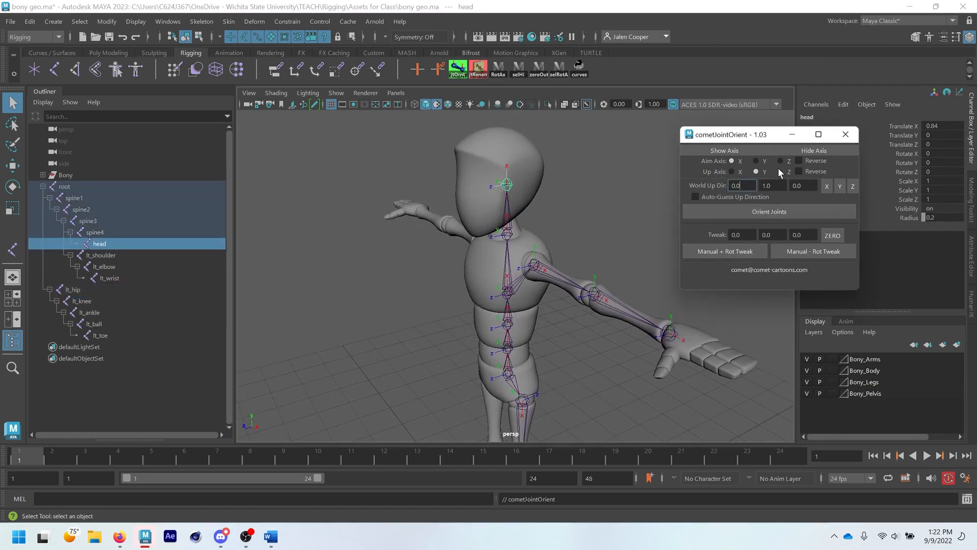
- Examine the axes of the spine and hip joints, and select the root joint
{"action": "left_click_drag", "start_coordinate": [569, 318], "coordinate": [596, 243], "text": "alt"}
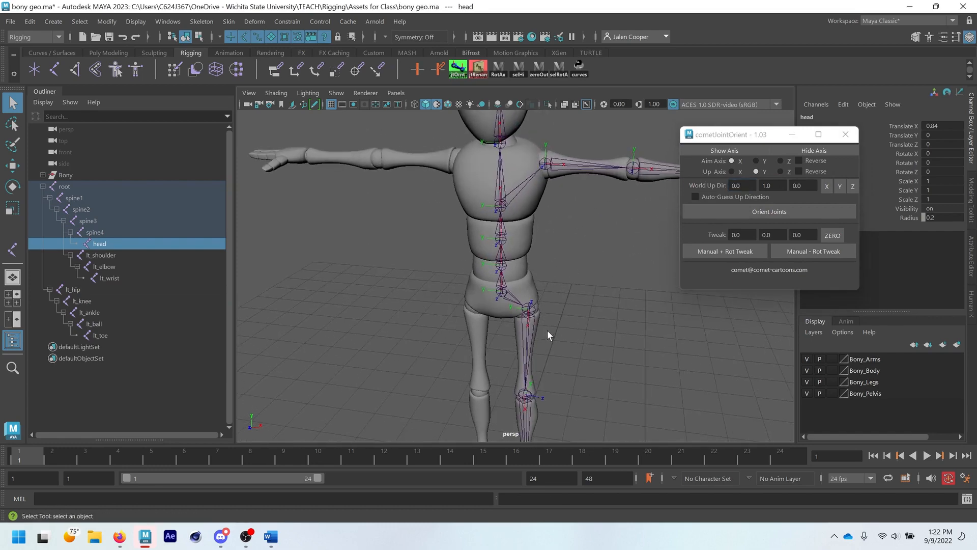
{"action": "middle_click_drag", "start_coordinate": [548, 330], "coordinate": [560, 265], "text": "alt"}
{"action": "left_click_drag", "start_coordinate": [560, 264], "coordinate": [526, 244], "text": "alt"}
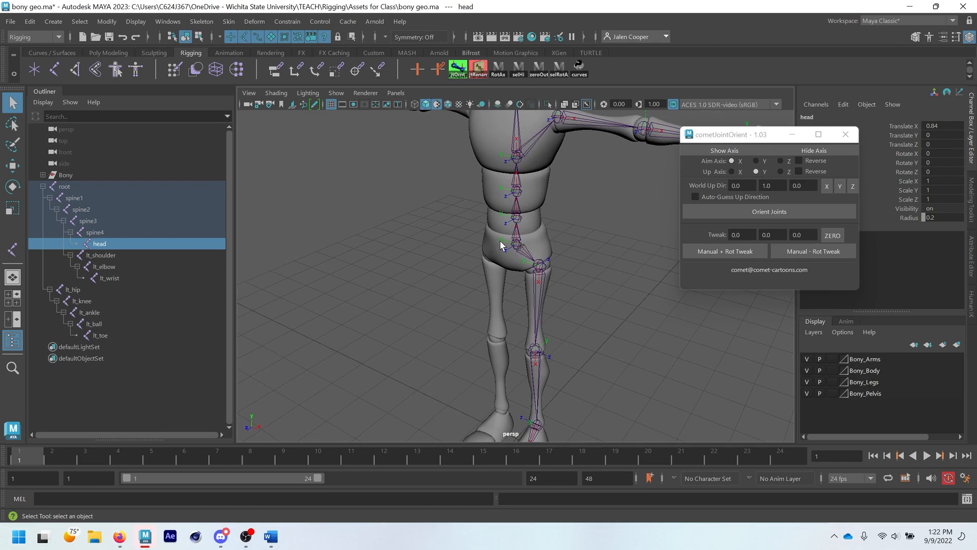
{"action": "left_click_drag", "start_coordinate": [517, 249], "coordinate": [555, 282], "text": "alt"}
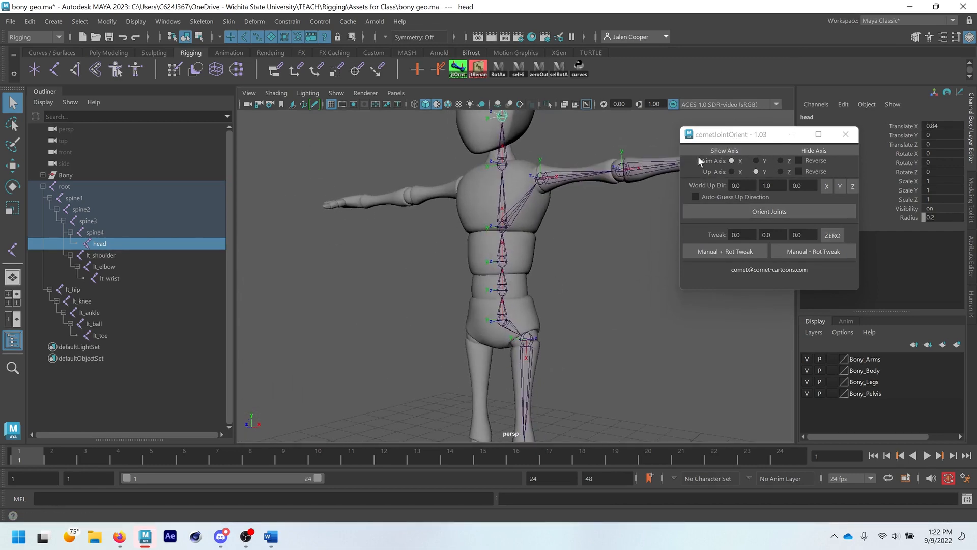
{"action": "left_click_drag", "start_coordinate": [600, 301], "coordinate": [563, 283], "text": "alt"}
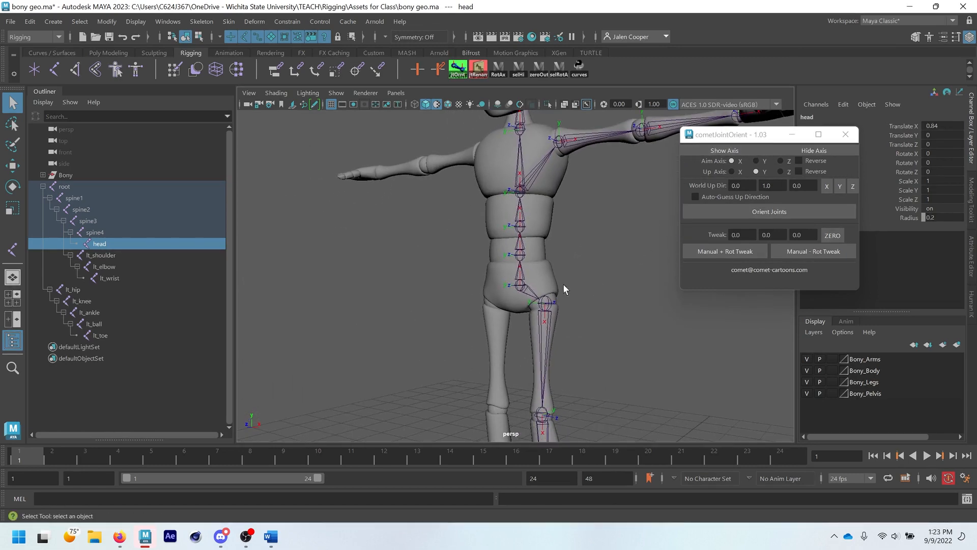
{"action": "left_click", "coordinate": [520, 283]}
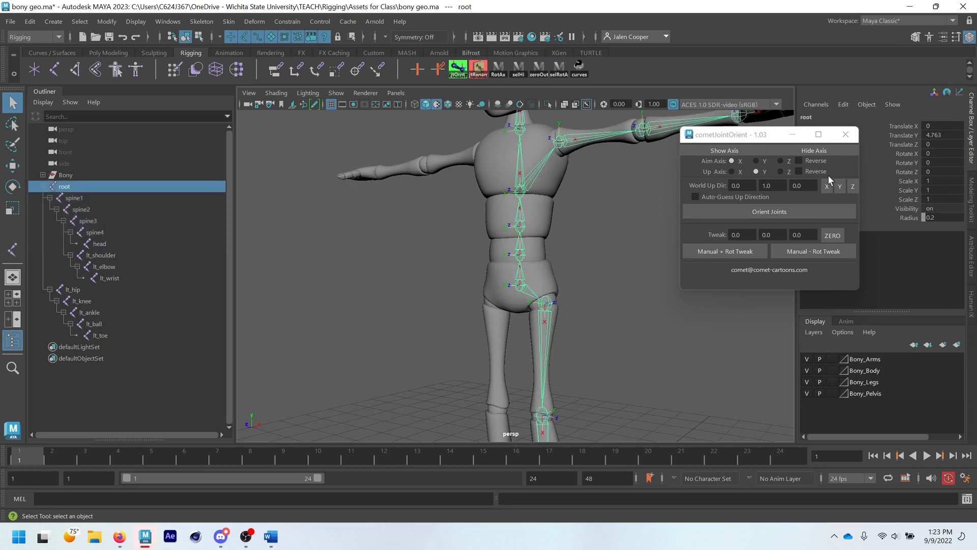
- Try to orient the root joint with up axis Z and world up direction Y, and check its axes
{"action": "left_click", "coordinate": [799, 171]}
{"action": "left_click", "coordinate": [799, 171]}
{"action": "left_click", "coordinate": [781, 172]}
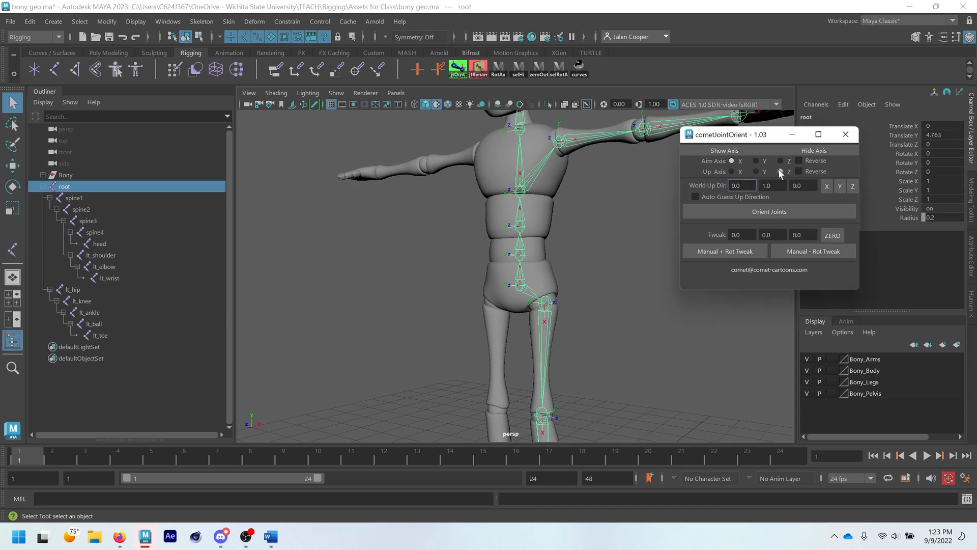
{"action": "left_click", "coordinate": [763, 206]}
{"action": "scroll", "coordinate": [531, 290], "scroll_direction": "up", "scroll_amount": 3}
{"action": "left_click_drag", "start_coordinate": [531, 291], "coordinate": [540, 307], "text": "alt"}
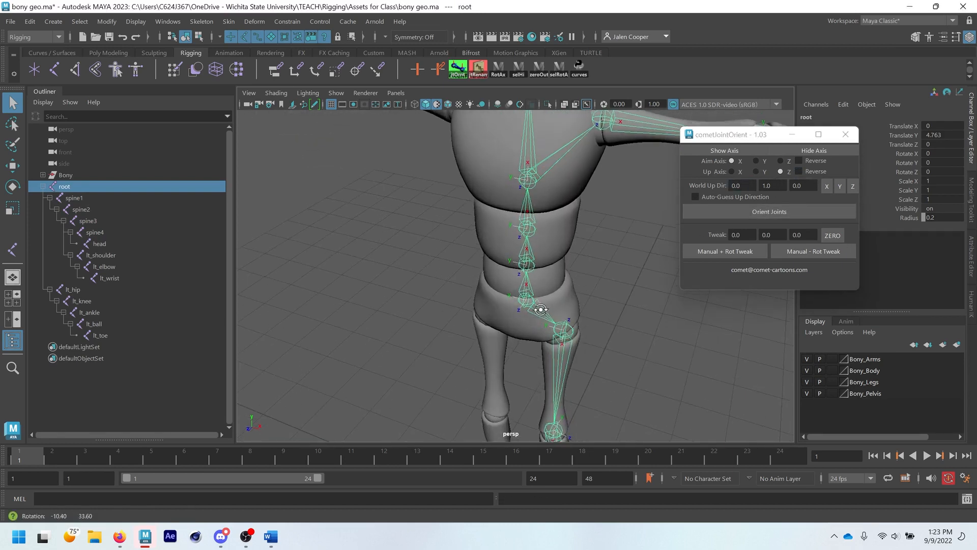
- Try to orient the root joint with the Z up axis reversed, and change the world up direction to Z
{"action": "left_click", "coordinate": [797, 171]}
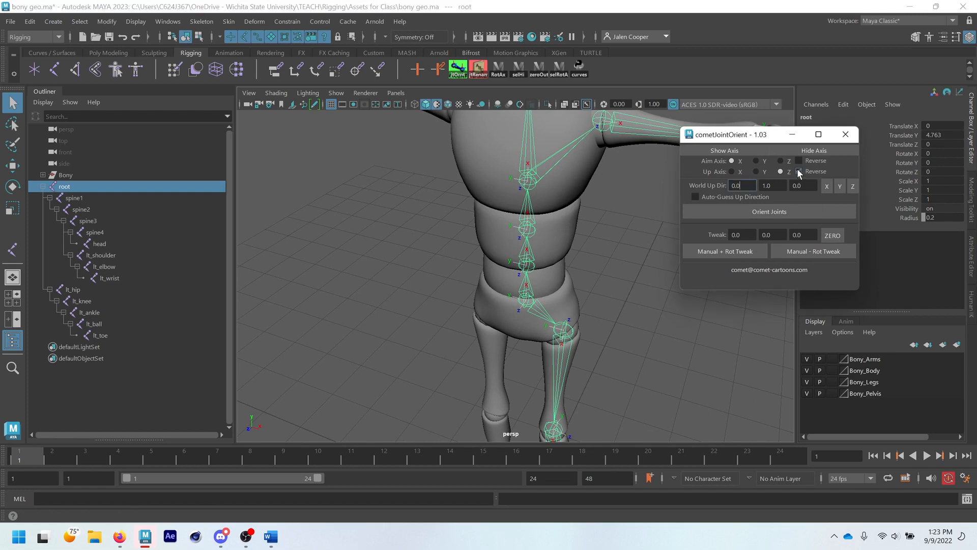
{"action": "left_click", "coordinate": [777, 210]}
{"action": "left_click", "coordinate": [854, 186]}
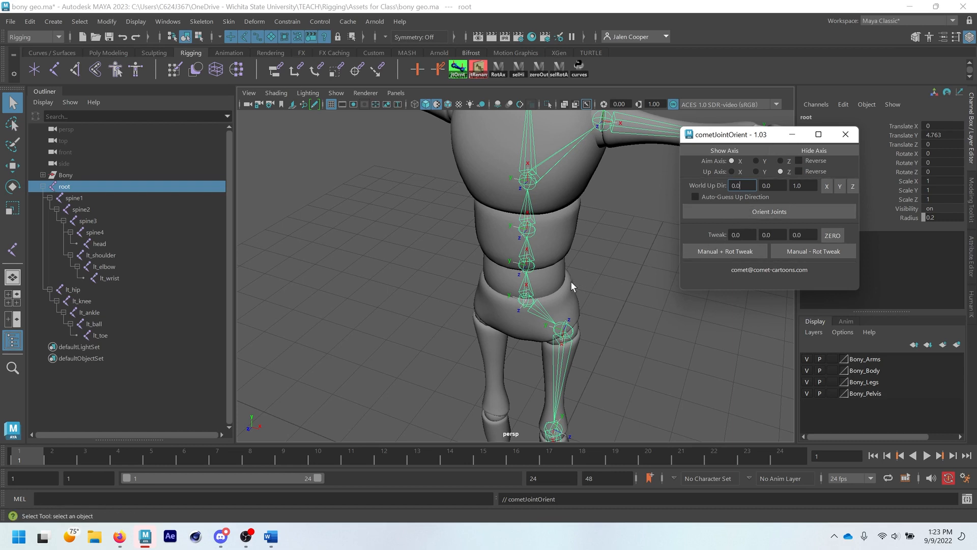
{"action": "left_click", "coordinate": [542, 257]}
{"action": "left_click", "coordinate": [529, 313]}
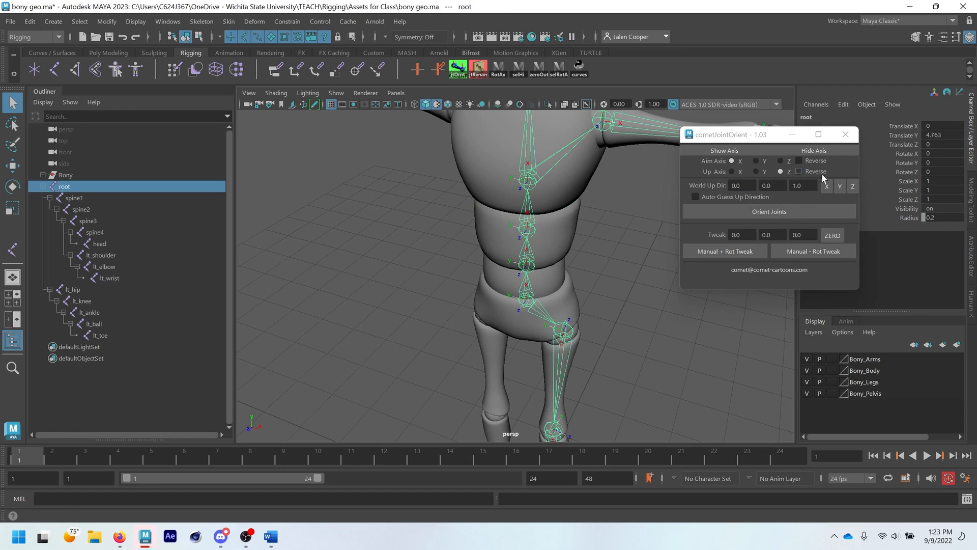
- Try to orient the root joint with a reversed Z up axis, using world up direction Z as well as Y
{"action": "left_click", "coordinate": [800, 171]}
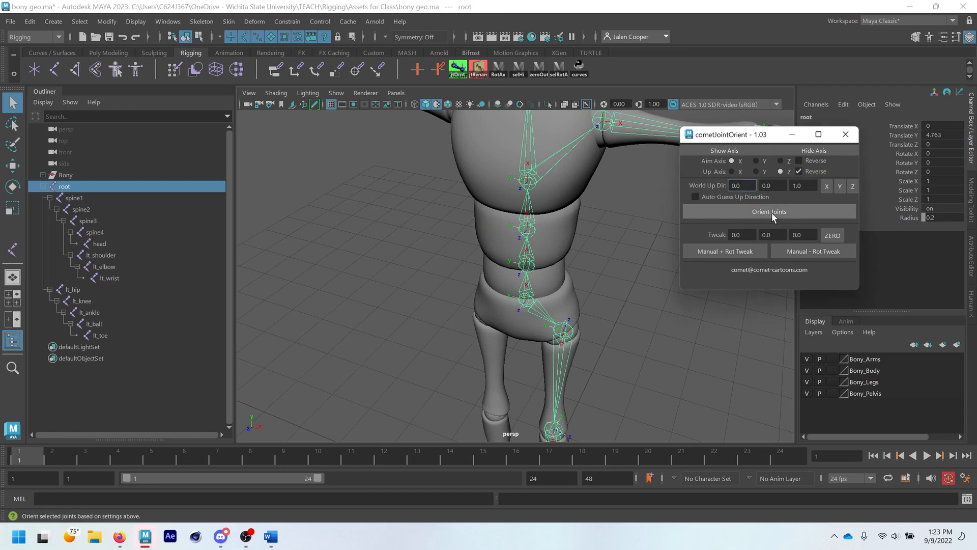
{"action": "left_click", "coordinate": [772, 212]}
{"action": "left_click_drag", "start_coordinate": [524, 314], "coordinate": [558, 295], "text": "alt"}
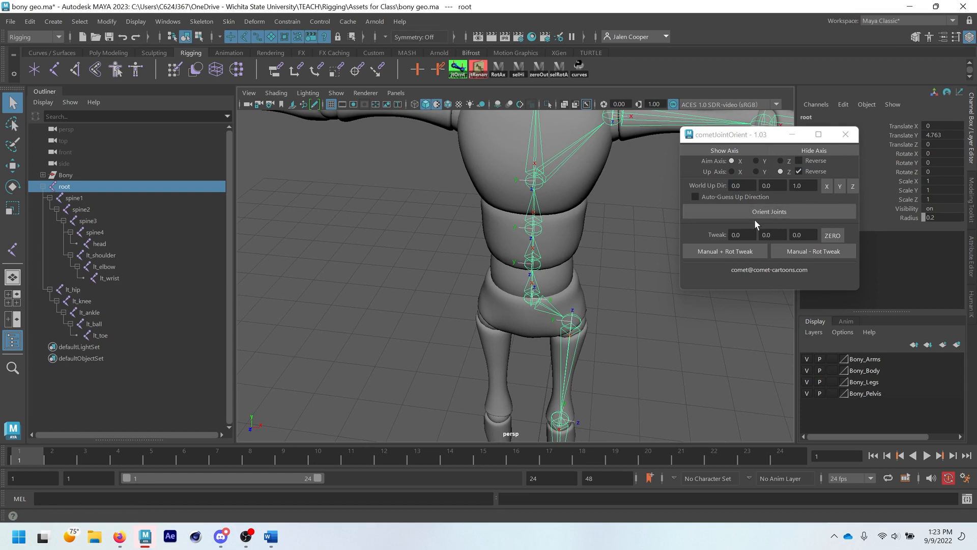
{"action": "left_click", "coordinate": [840, 185]}
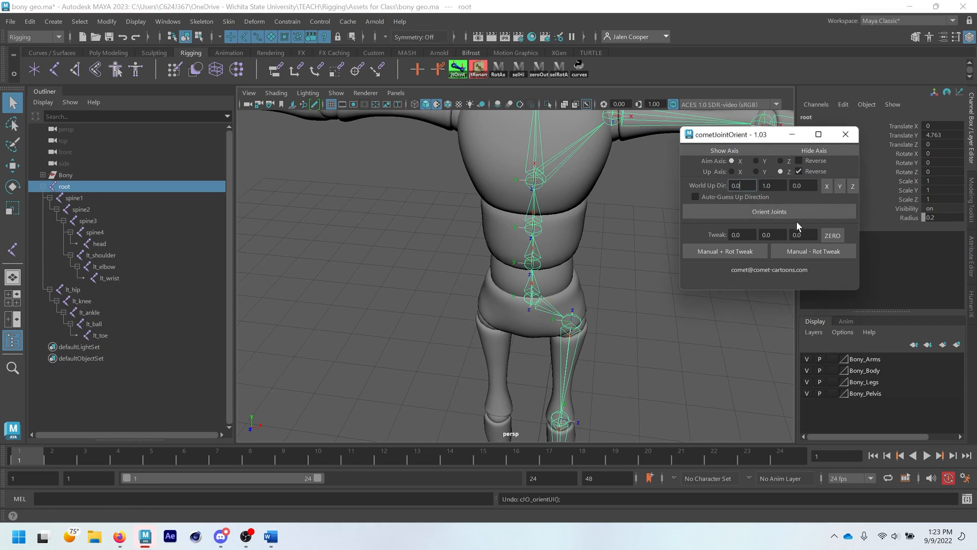
{"action": "left_click", "coordinate": [793, 213]}
- Orient the root joint with aim axis X, an unreversed Y up axis and world up direction Z
{"action": "left_click", "coordinate": [799, 171]}
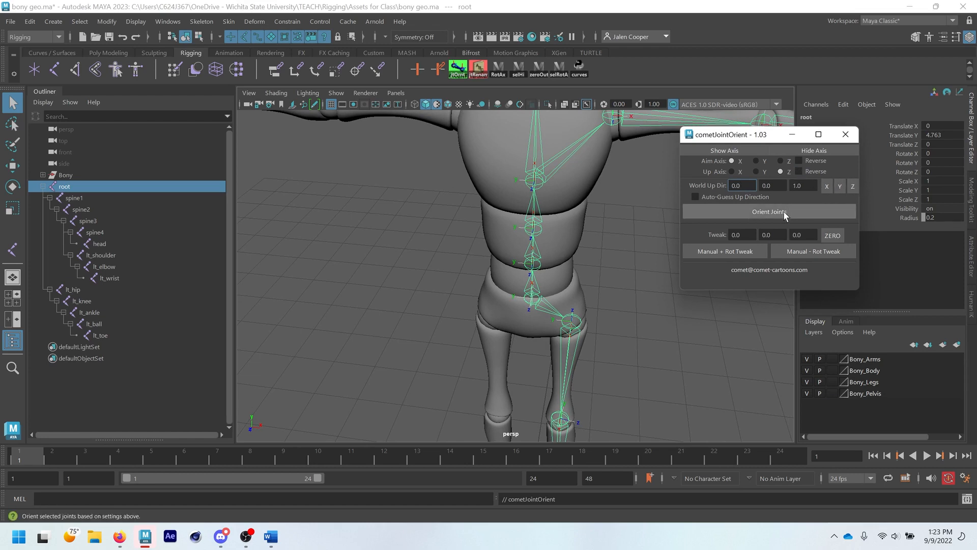
{"action": "left_click", "coordinate": [757, 171]}
{"action": "left_click", "coordinate": [769, 211]}
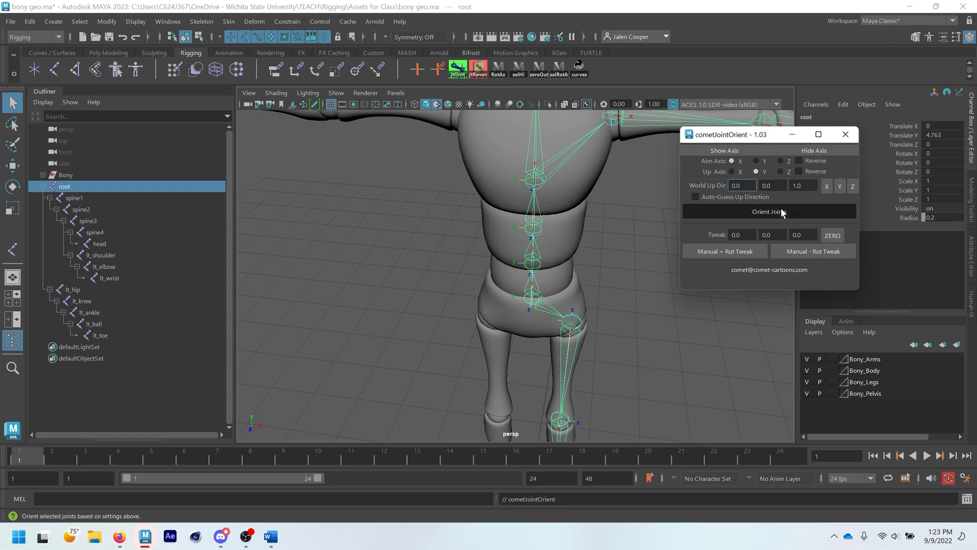
- Examine the root joint's axes against those of the spine and hip joints
{"action": "middle_click_drag", "start_coordinate": [606, 270], "coordinate": [614, 338], "text": "alt"}
{"action": "left_click_drag", "start_coordinate": [649, 309], "coordinate": [591, 319], "text": "alt"}
{"action": "middle_click_drag", "start_coordinate": [591, 318], "coordinate": [609, 247], "text": "alt"}
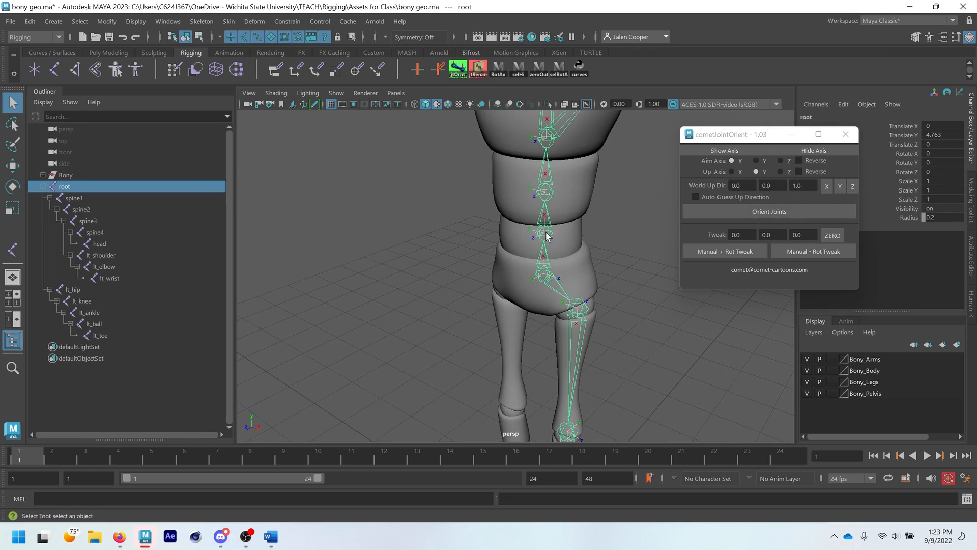
{"action": "left_click_drag", "start_coordinate": [540, 268], "coordinate": [509, 276], "text": "alt"}
{"action": "middle_click_drag", "start_coordinate": [509, 277], "coordinate": [496, 264], "text": "alt"}
{"action": "right_click_drag", "start_coordinate": [496, 263], "coordinate": [518, 276], "text": "alt"}
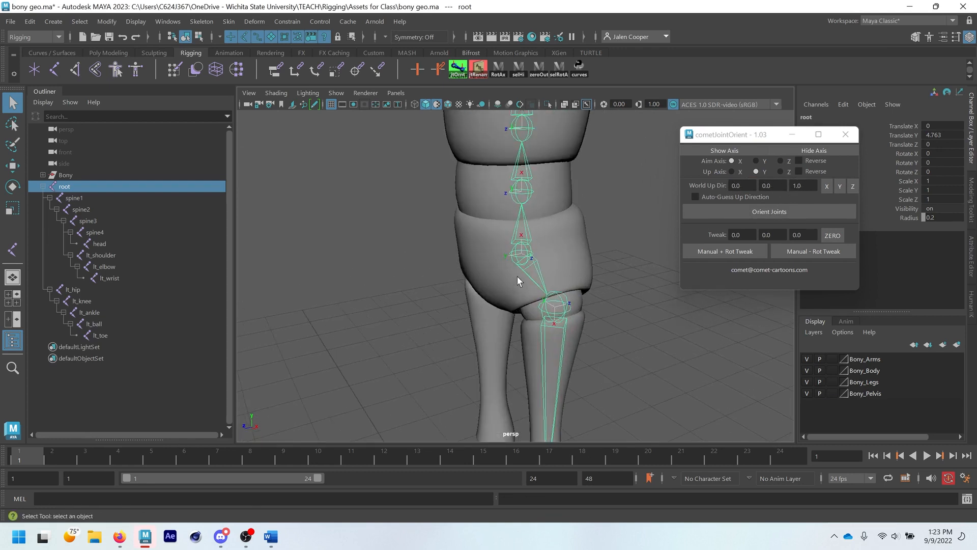
- Examine the joint axes along the hip, spine and left arm for inconsistent directions
{"action": "left_click_drag", "start_coordinate": [517, 276], "coordinate": [513, 265], "text": "alt"}
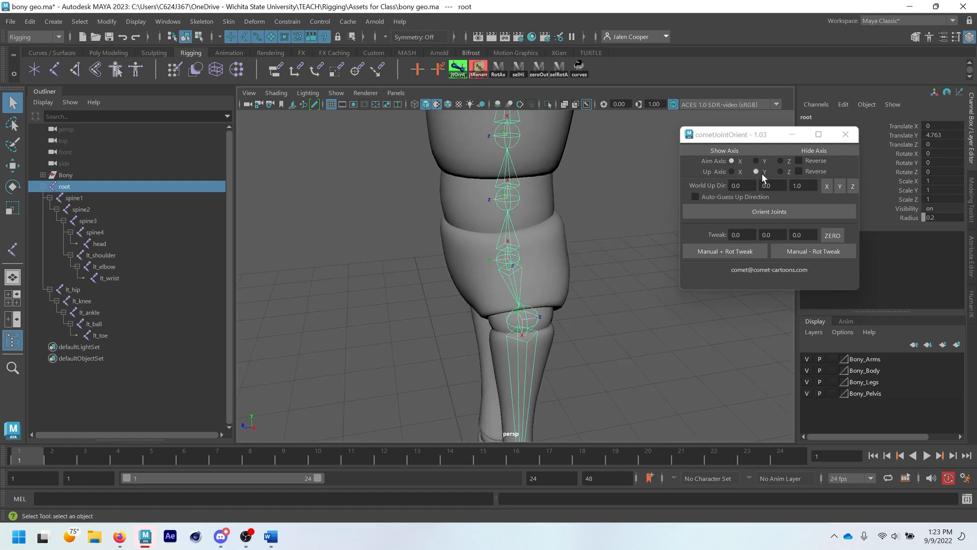
{"action": "left_click_drag", "start_coordinate": [512, 278], "coordinate": [527, 264], "text": "alt"}
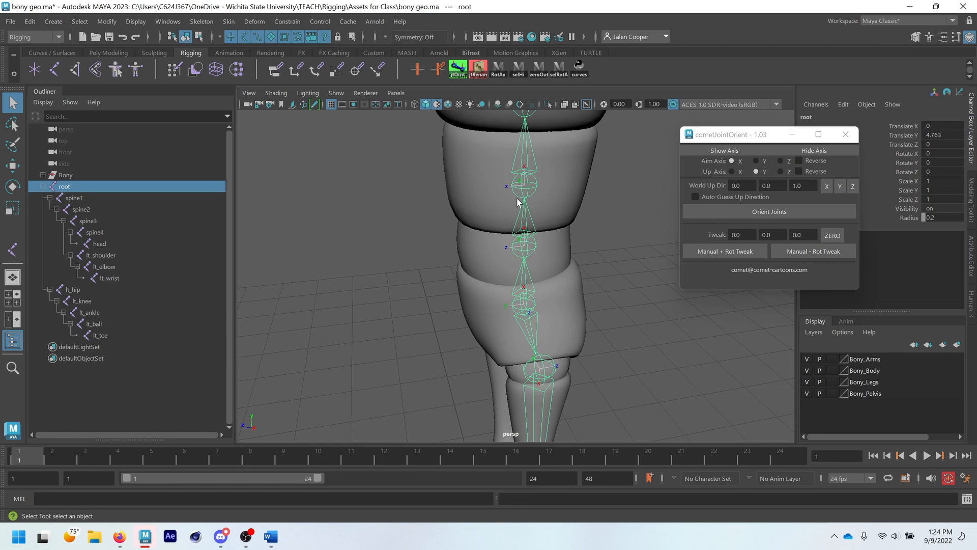
{"action": "middle_click_drag", "start_coordinate": [533, 256], "coordinate": [493, 245], "text": "alt"}
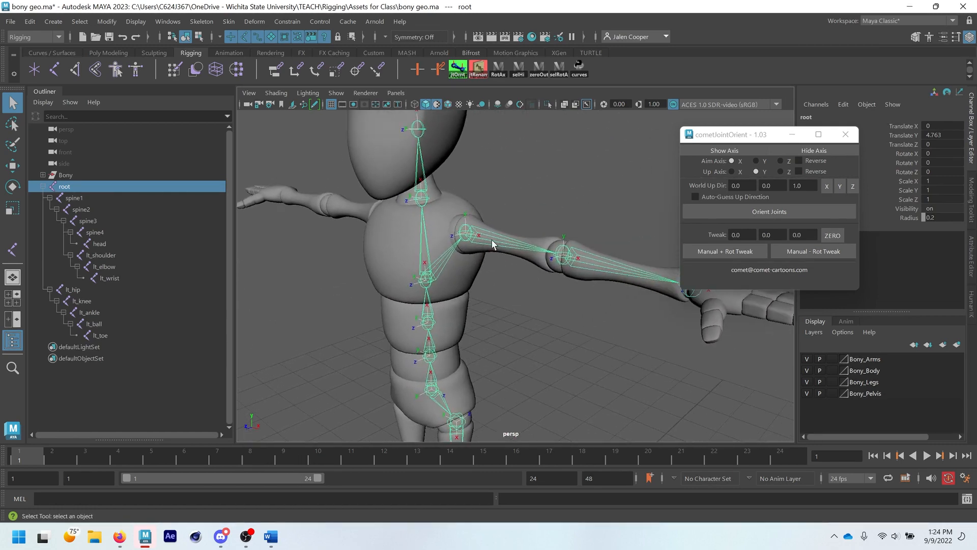
{"action": "scroll", "coordinate": [584, 311], "scroll_direction": "down", "scroll_amount": 3}
{"action": "left_click_drag", "start_coordinate": [585, 310], "coordinate": [556, 288], "text": "alt"}
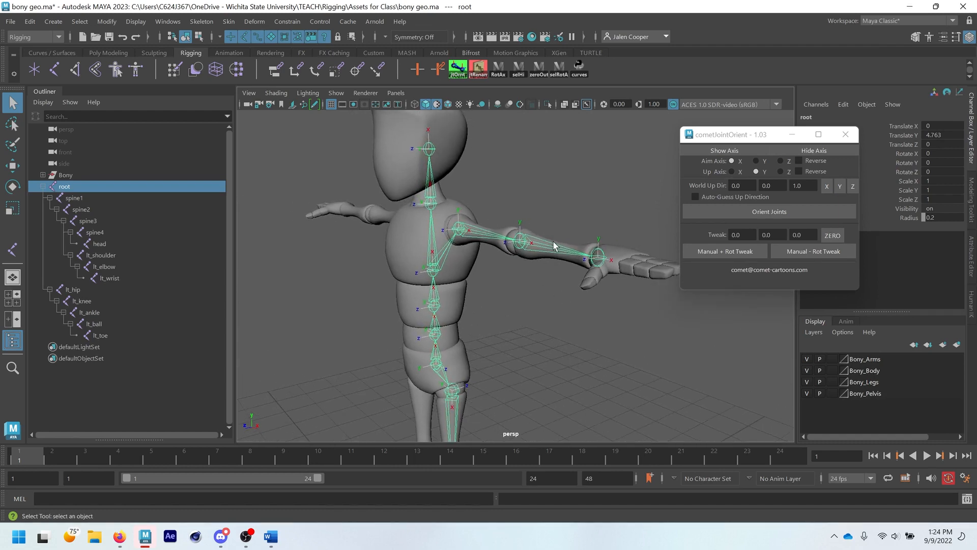
{"action": "middle_click_drag", "start_coordinate": [545, 288], "coordinate": [575, 200], "text": "alt"}
{"action": "left_click", "coordinate": [474, 231]}
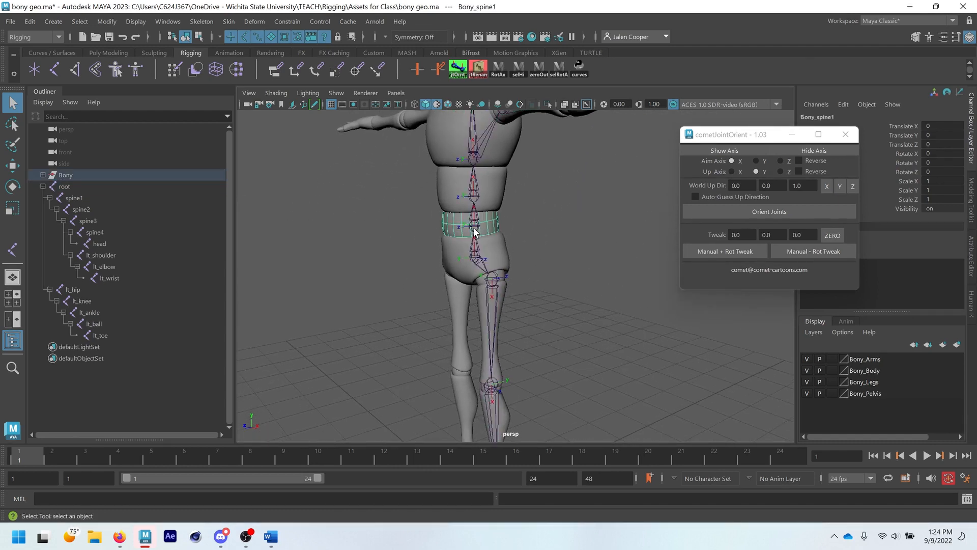
{"action": "left_click", "coordinate": [479, 221]}
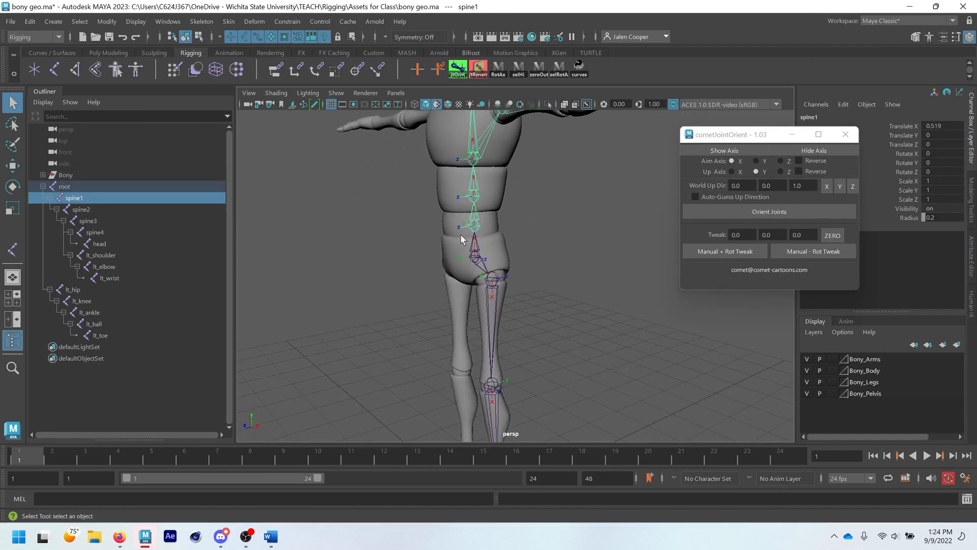
{"action": "middle_click_drag", "start_coordinate": [460, 234], "coordinate": [521, 255], "text": "alt"}
{"action": "scroll", "coordinate": [546, 295], "scroll_direction": "up", "scroll_amount": 2}
{"action": "left_click", "coordinate": [563, 274]}
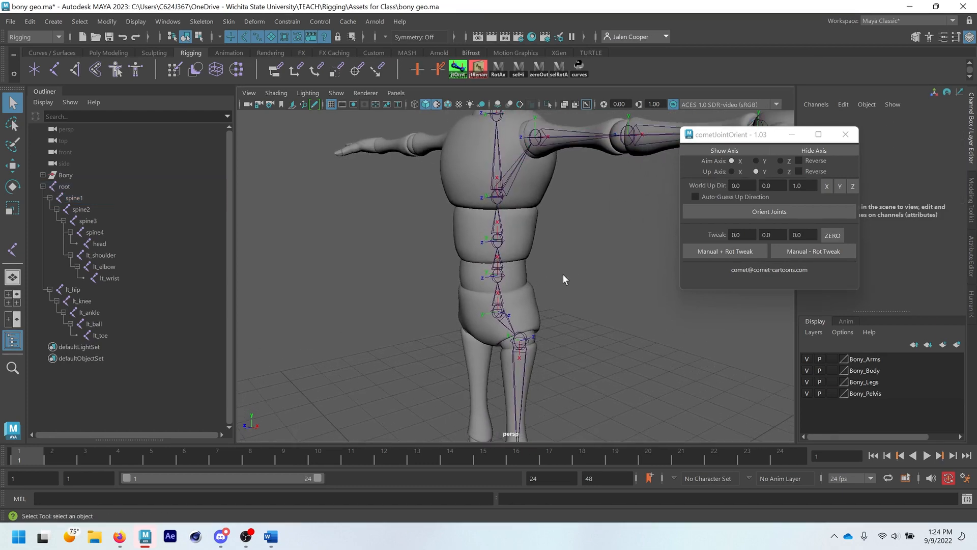
- Orient the joints from spine1 through spine4 and the head with aim axis X, up axis Y and world up direction Z
{"action": "left_click_drag", "start_coordinate": [738, 135], "coordinate": [833, 164]}
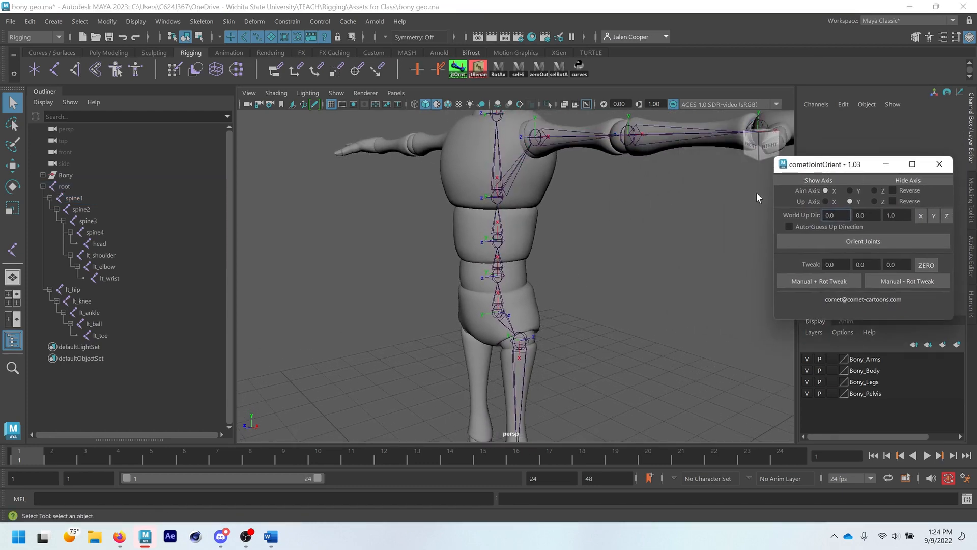
{"action": "left_click", "coordinate": [529, 227]}
{"action": "left_click", "coordinate": [504, 283]}
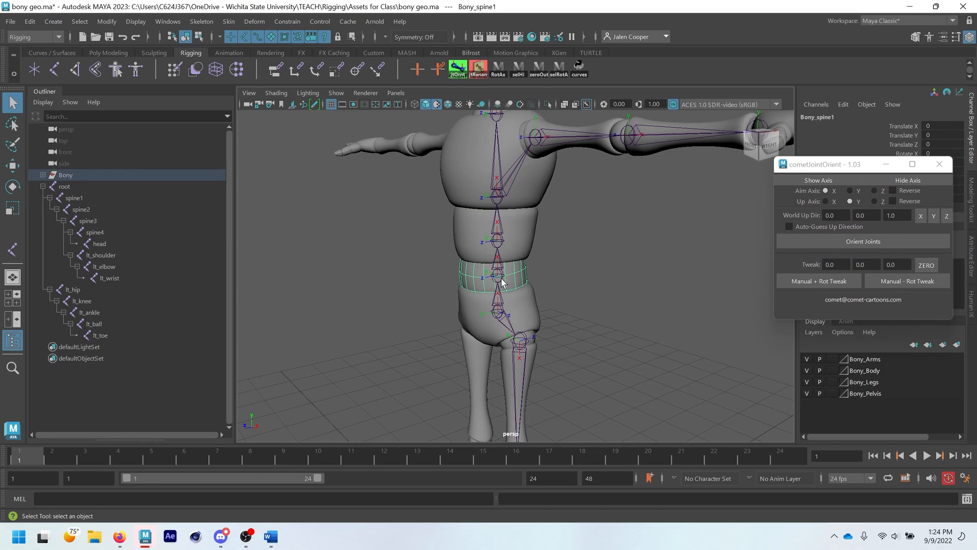
{"action": "left_click", "coordinate": [535, 288]}
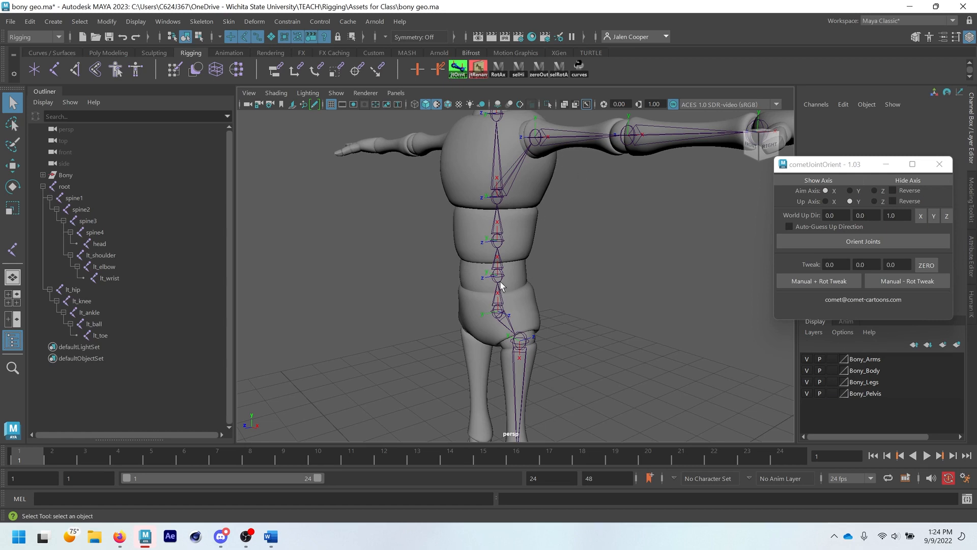
{"action": "left_click", "coordinate": [503, 260]}
{"action": "left_click", "coordinate": [501, 241], "text": "shift"}
{"action": "left_click", "coordinate": [498, 196], "text": "shift"}
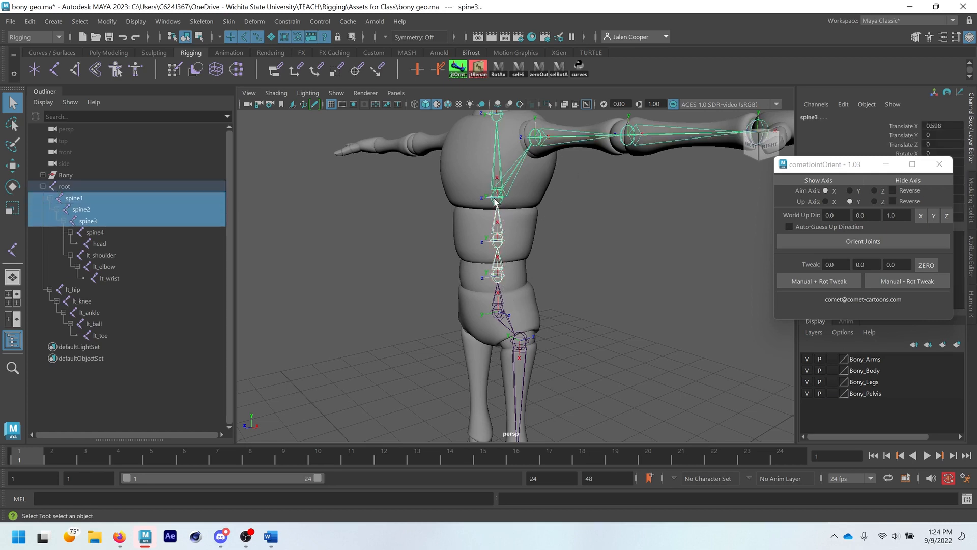
{"action": "key", "text": "f"}
{"action": "left_click", "coordinate": [507, 203], "text": "shift"}
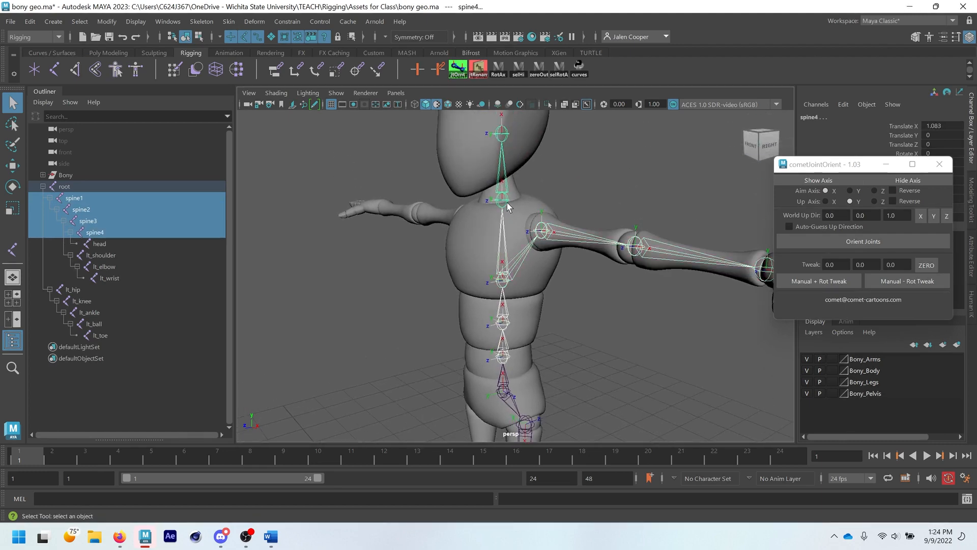
{"action": "left_click", "coordinate": [504, 135], "text": "shift"}
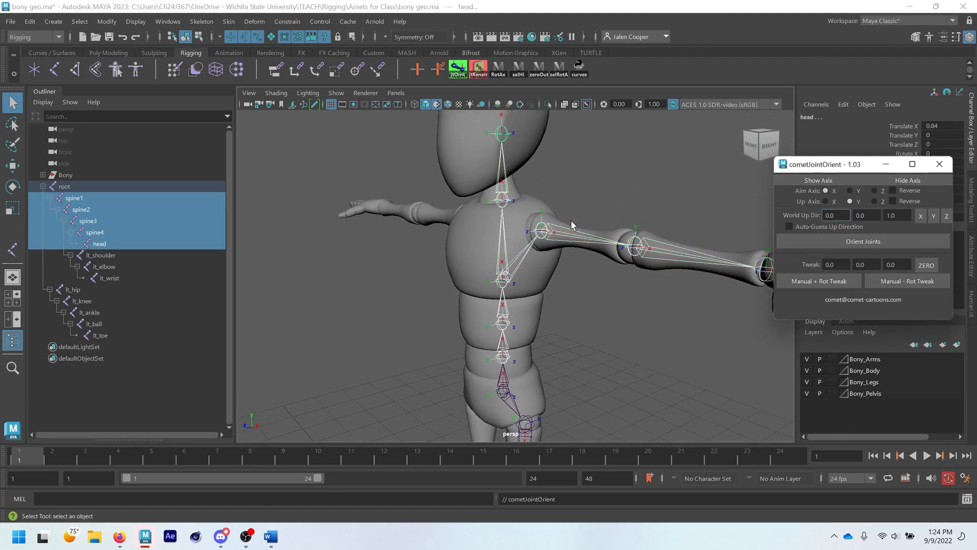
- Examine the reoriented spine and head axes against those of the shoulder and the root
{"action": "left_click_drag", "start_coordinate": [519, 214], "coordinate": [543, 213], "text": "alt"}
{"action": "scroll", "coordinate": [542, 212], "scroll_direction": "up", "scroll_amount": 6}
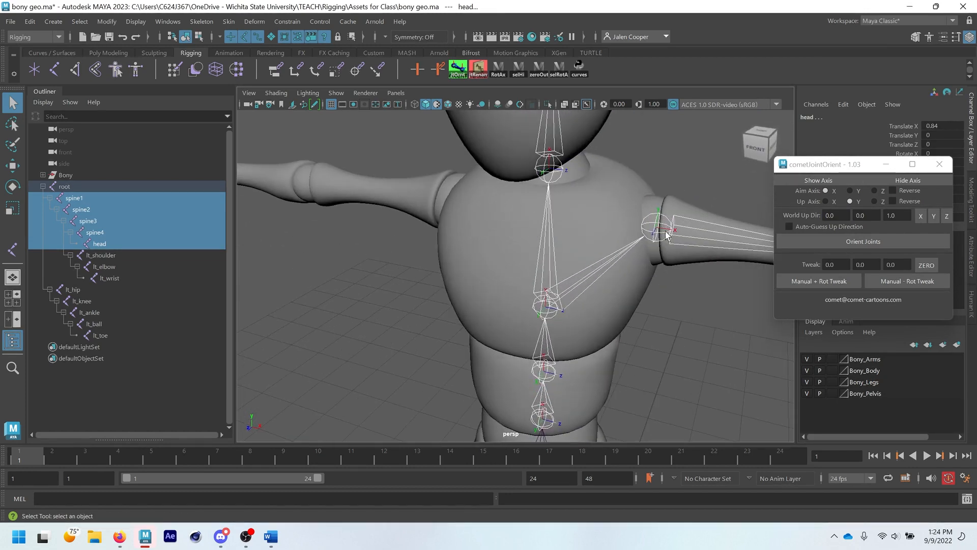
{"action": "left_click_drag", "start_coordinate": [666, 231], "coordinate": [527, 241], "text": "alt"}
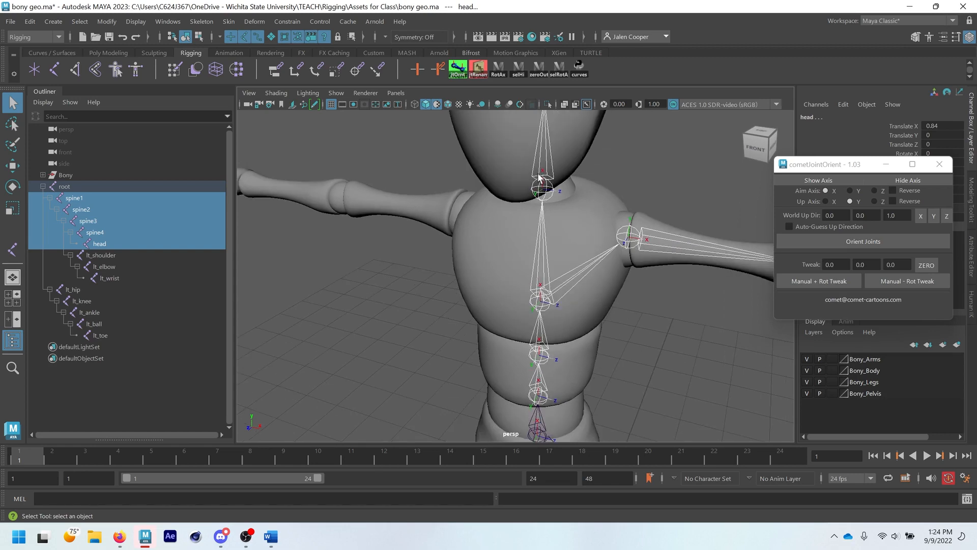
{"action": "scroll", "coordinate": [541, 163], "scroll_direction": "down", "scroll_amount": 4}
{"action": "left_click_drag", "start_coordinate": [545, 188], "coordinate": [564, 268], "text": "alt"}
{"action": "scroll", "coordinate": [563, 268], "scroll_direction": "down", "scroll_amount": 3}
{"action": "middle_click_drag", "start_coordinate": [563, 334], "coordinate": [579, 231], "text": "alt"}
{"action": "left_click_drag", "start_coordinate": [579, 231], "coordinate": [563, 254], "text": "alt"}
{"action": "scroll", "coordinate": [549, 301], "scroll_direction": "up", "scroll_amount": 3}
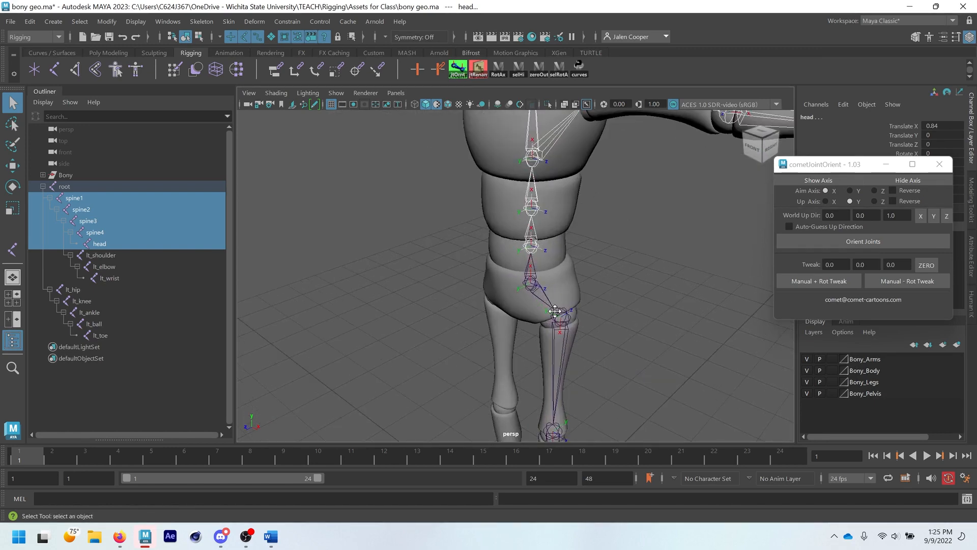
- Orient the left hip and left knee joints with aim axis X, up axis Y and world up direction Z
{"action": "middle_click_drag", "start_coordinate": [555, 312], "coordinate": [557, 257], "text": "alt"}
{"action": "left_click", "coordinate": [564, 262]}
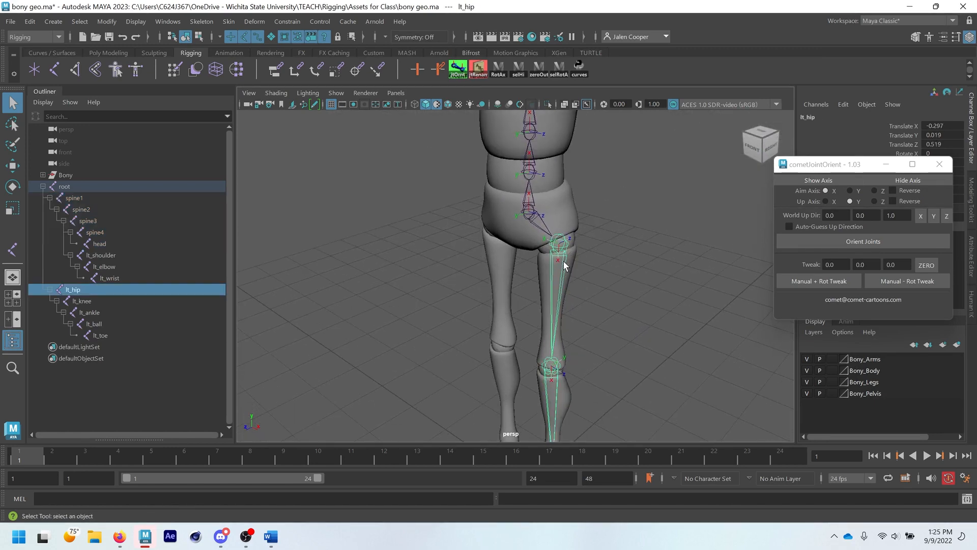
{"action": "left_click", "coordinate": [851, 241]}
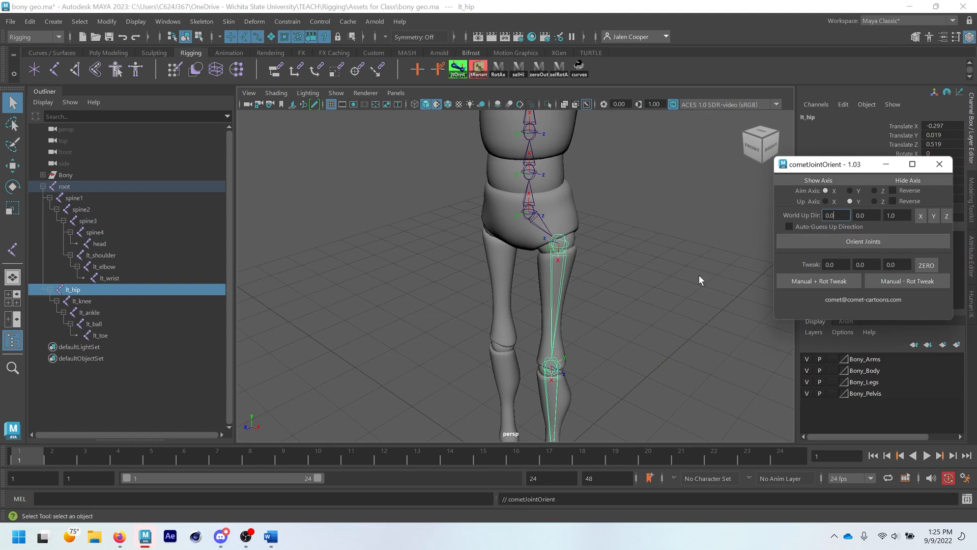
{"action": "middle_click_drag", "start_coordinate": [570, 260], "coordinate": [569, 203], "text": "alt"}
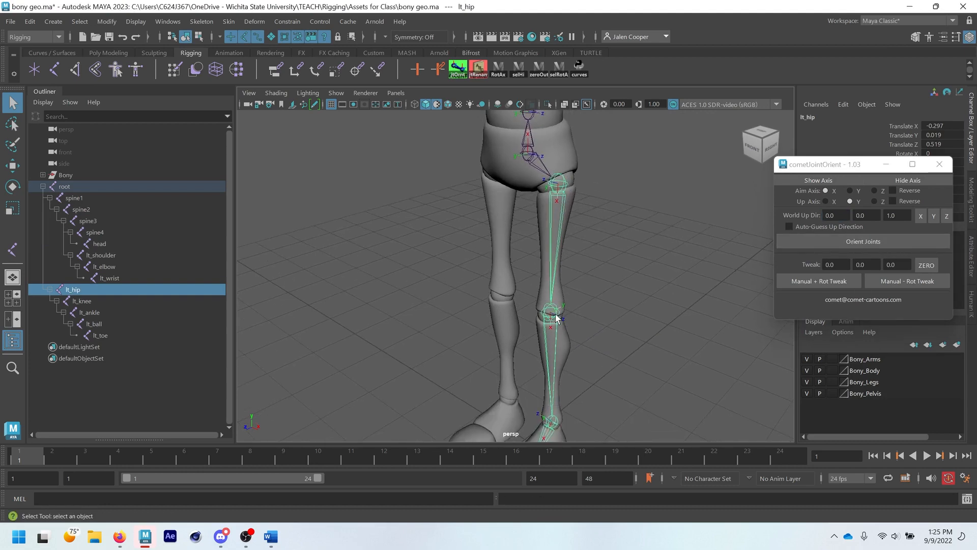
{"action": "left_click", "coordinate": [557, 316]}
{"action": "left_click", "coordinate": [821, 238]}
{"action": "middle_click_drag", "start_coordinate": [620, 345], "coordinate": [616, 288], "text": "alt"}
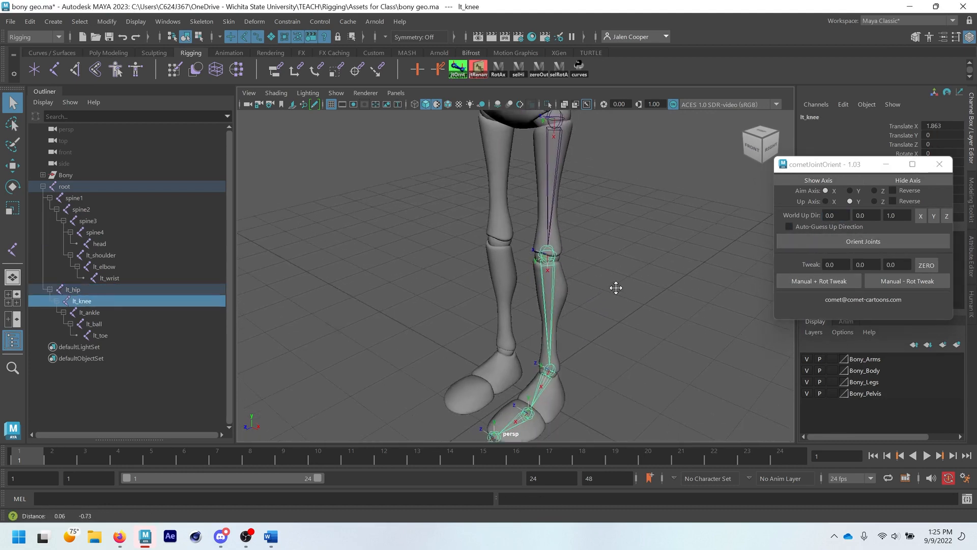
{"action": "left_click_drag", "start_coordinate": [616, 288], "coordinate": [693, 275], "text": "alt"}
{"action": "left_click", "coordinate": [573, 264]}
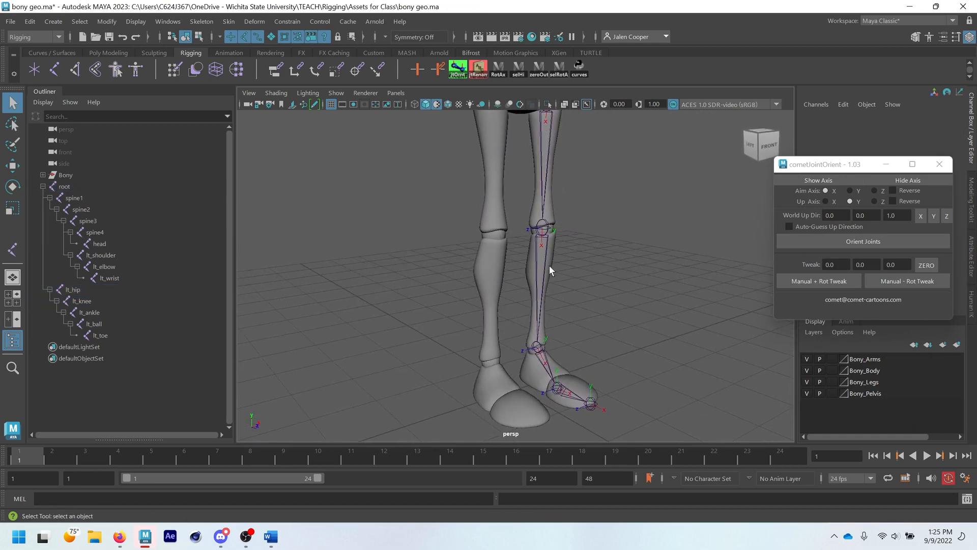
- Set the world up direction in cometJointOrient to Y, with values 0, 1, 0
{"action": "left_click_drag", "start_coordinate": [549, 270], "coordinate": [516, 331], "text": "alt"}
{"action": "left_click_drag", "start_coordinate": [440, 219], "coordinate": [482, 306], "text": "alt"}
{"action": "left_click_drag", "start_coordinate": [466, 250], "coordinate": [576, 258], "text": "alt"}
{"action": "left_click_drag", "start_coordinate": [833, 171], "coordinate": [774, 182]}
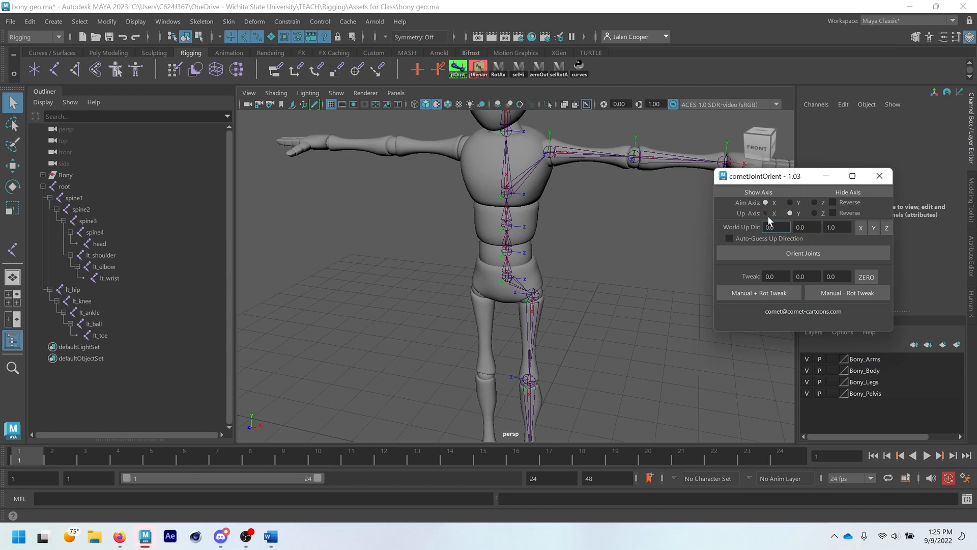
{"action": "left_click", "coordinate": [833, 213]}
{"action": "left_click", "coordinate": [870, 229]}
- Examine the axis directions of the whole skeleton, from the head and left arm down to the left leg
{"action": "left_click_drag", "start_coordinate": [524, 291], "coordinate": [557, 294], "text": "alt"}
{"action": "scroll", "coordinate": [544, 292], "scroll_direction": "down", "scroll_amount": 2}
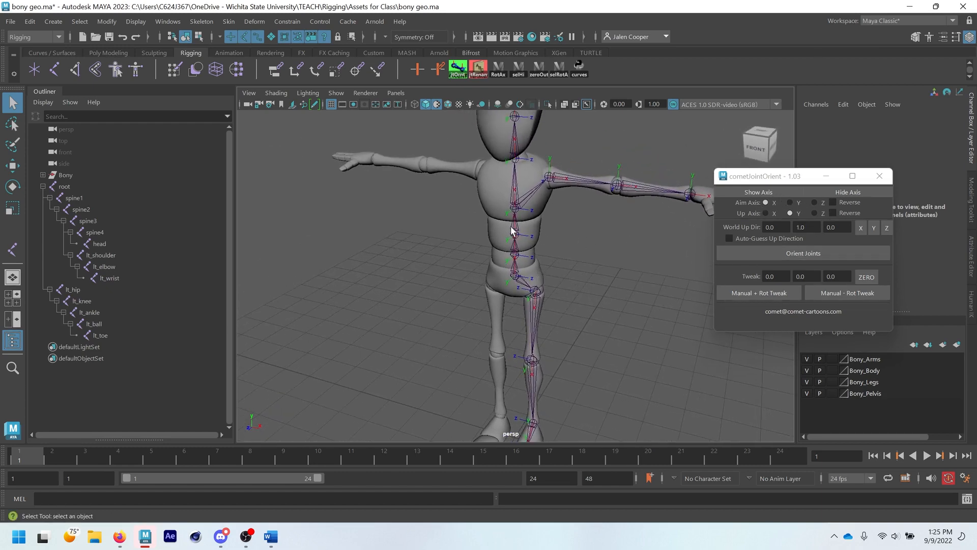
{"action": "left_click_drag", "start_coordinate": [513, 271], "coordinate": [529, 268], "text": "alt"}
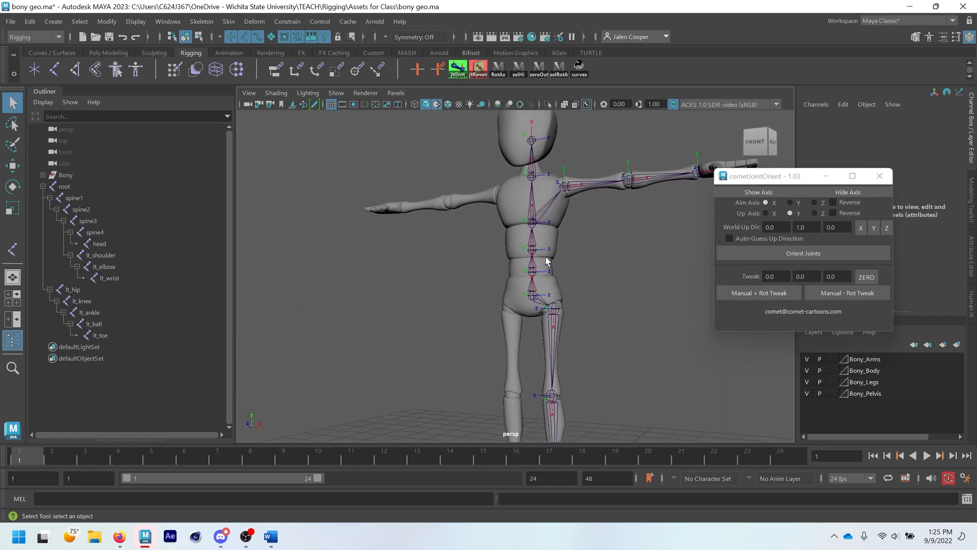
{"action": "left_click_drag", "start_coordinate": [537, 260], "coordinate": [530, 280], "text": "alt"}
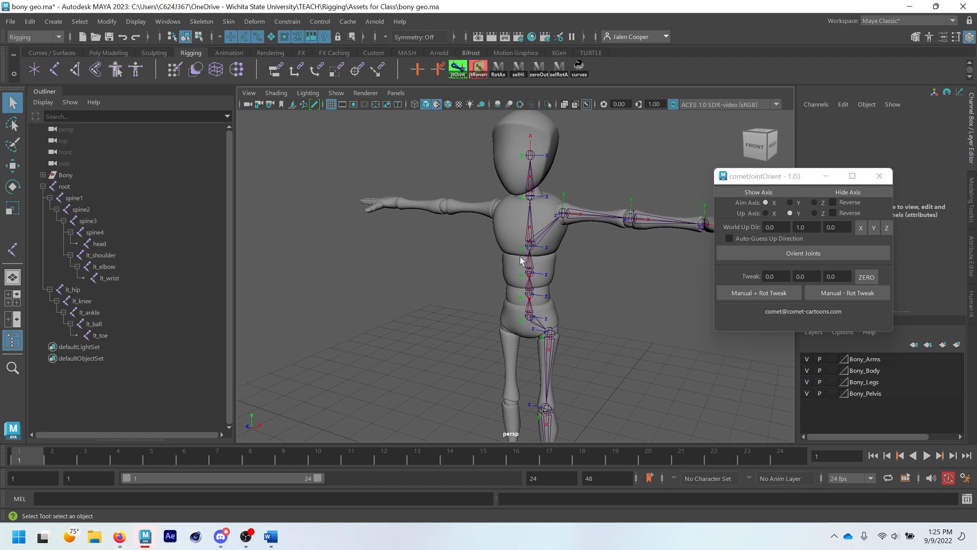
{"action": "left_click_drag", "start_coordinate": [538, 325], "coordinate": [555, 249], "text": "alt"}
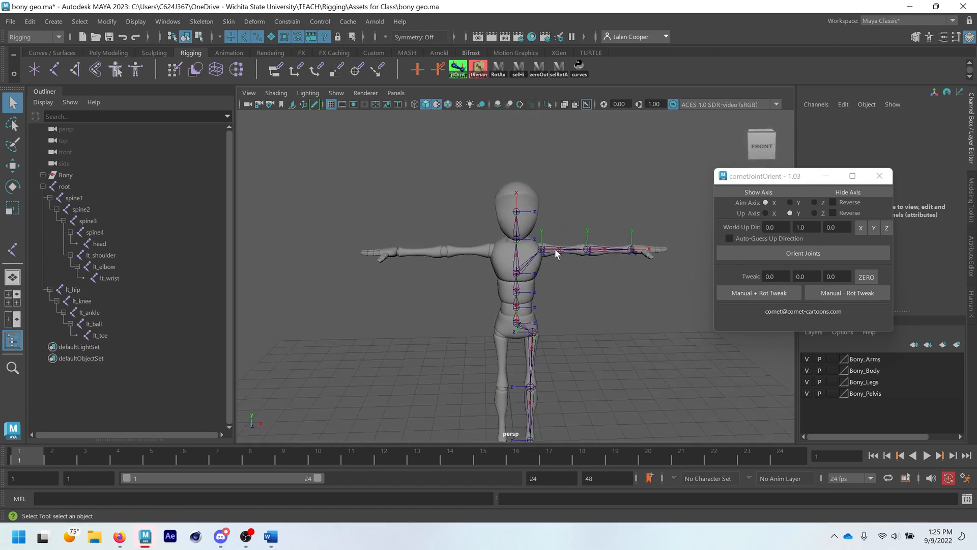
{"action": "scroll", "coordinate": [637, 252], "scroll_direction": "up", "scroll_amount": 3}
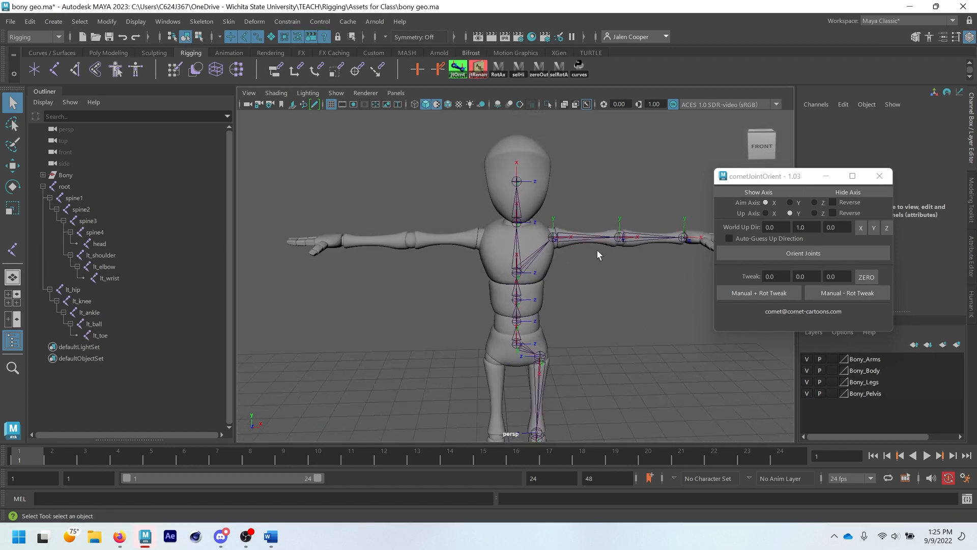
{"action": "middle_click_drag", "start_coordinate": [625, 250], "coordinate": [488, 193], "text": "alt"}
{"action": "middle_click_drag", "start_coordinate": [484, 291], "coordinate": [556, 253], "text": "alt"}
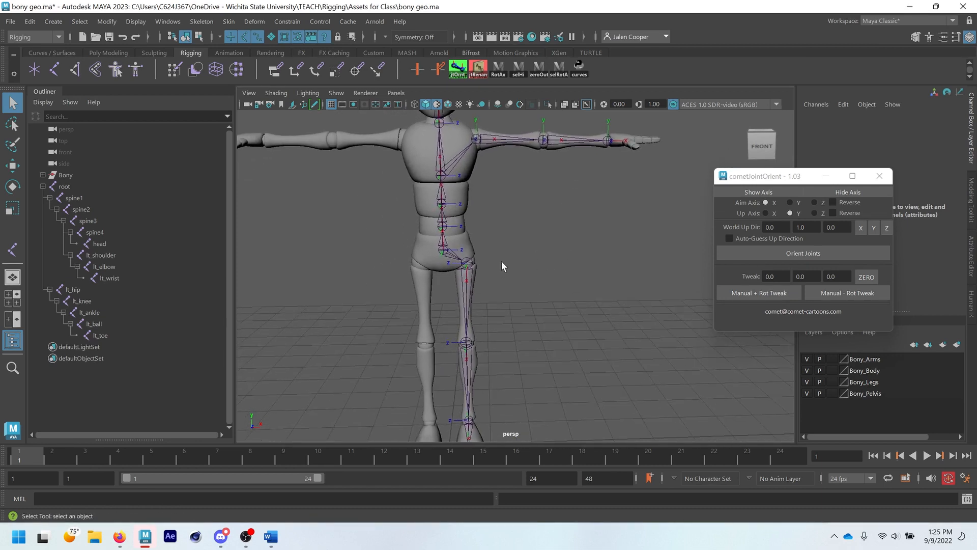
- Close cometJointOrient and select the left hip joint's rotate axis for manual rotation with the Rotate tool
{"action": "left_click", "coordinate": [879, 177]}
{"action": "left_click", "coordinate": [467, 264]}
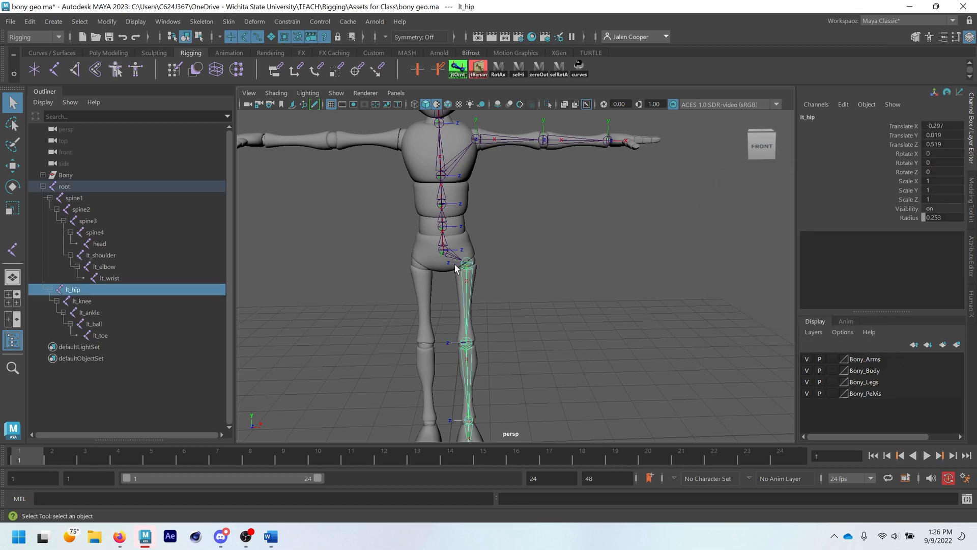
{"action": "left_click", "coordinate": [560, 75]}
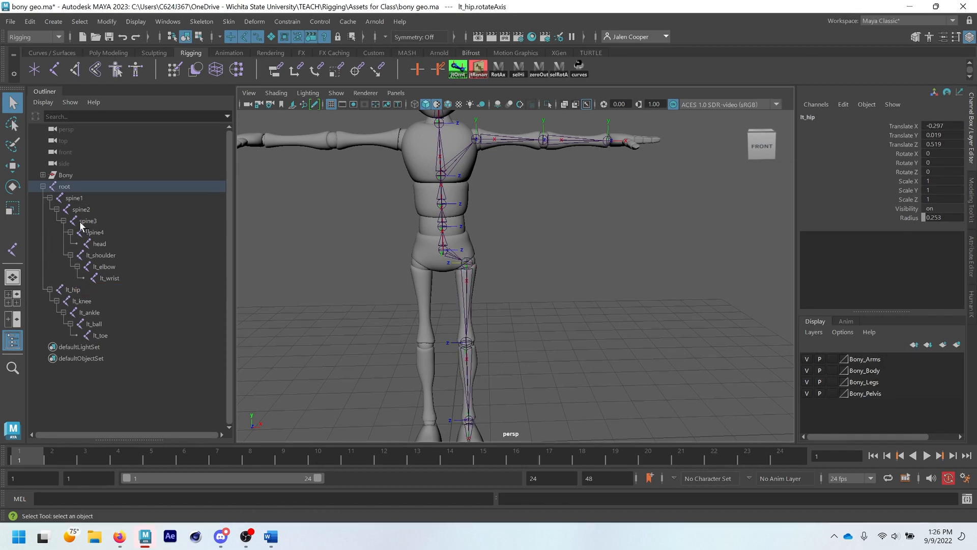
{"action": "left_click", "coordinate": [14, 187]}
{"action": "right_click_drag", "start_coordinate": [337, 338], "coordinate": [430, 336], "text": "alt"}
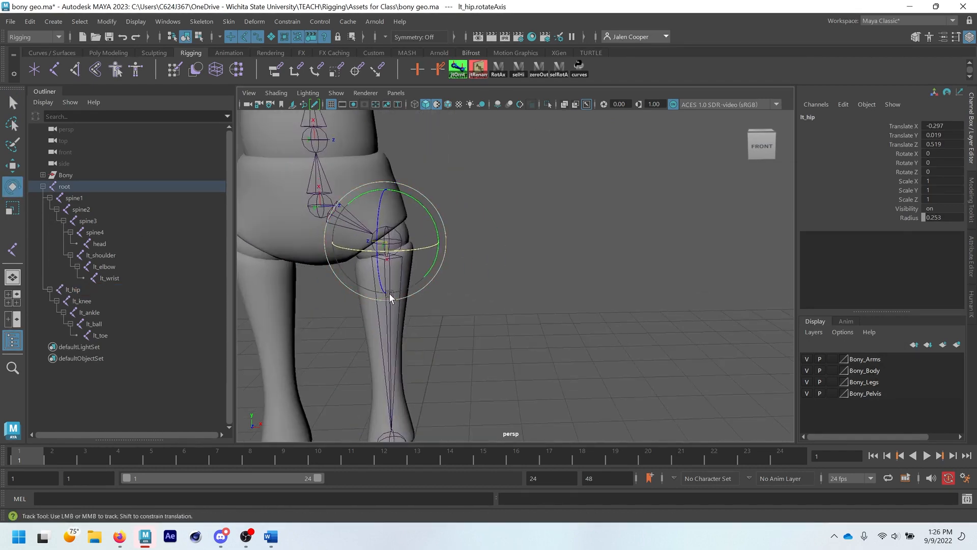
{"action": "middle_click_drag", "start_coordinate": [390, 296], "coordinate": [495, 285], "text": "alt"}
{"action": "left_click_drag", "start_coordinate": [525, 269], "coordinate": [505, 277], "text": "alt"}
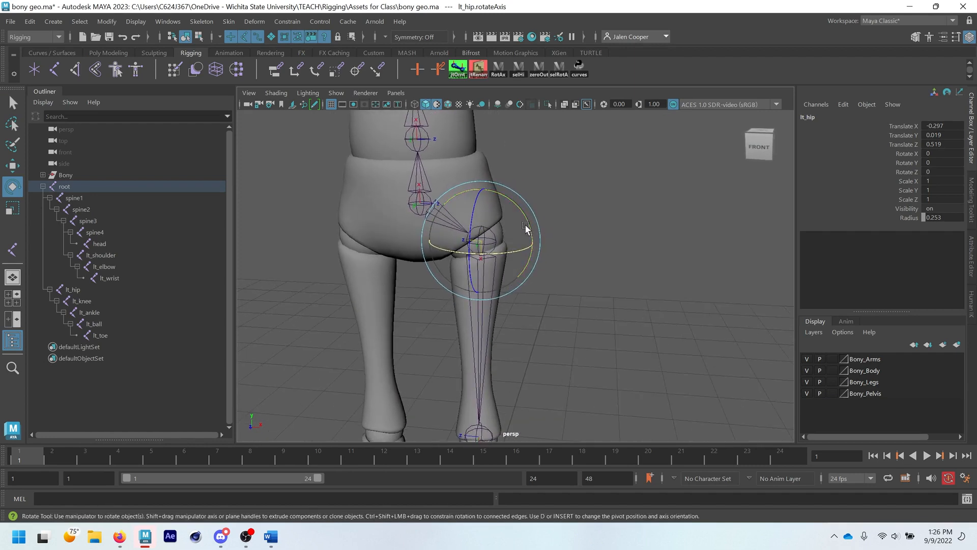
- Try rotating the left hip joint's local rotation axis by hand, and undo the rotation
{"action": "mouse_move", "coordinate": [528, 222]}
{"action": "left_mouse_down"}
{"action": "mouse_move", "coordinate": [503, 191]}
{"action": "mouse_move", "coordinate": [527, 229]}
{"action": "left_mouse_up"}
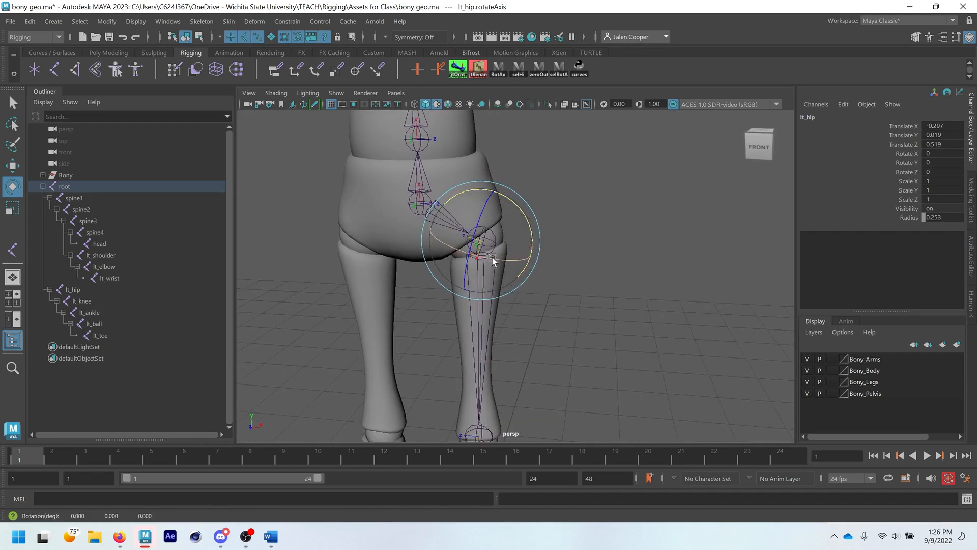
{"action": "key", "text": "ctrl+z"}
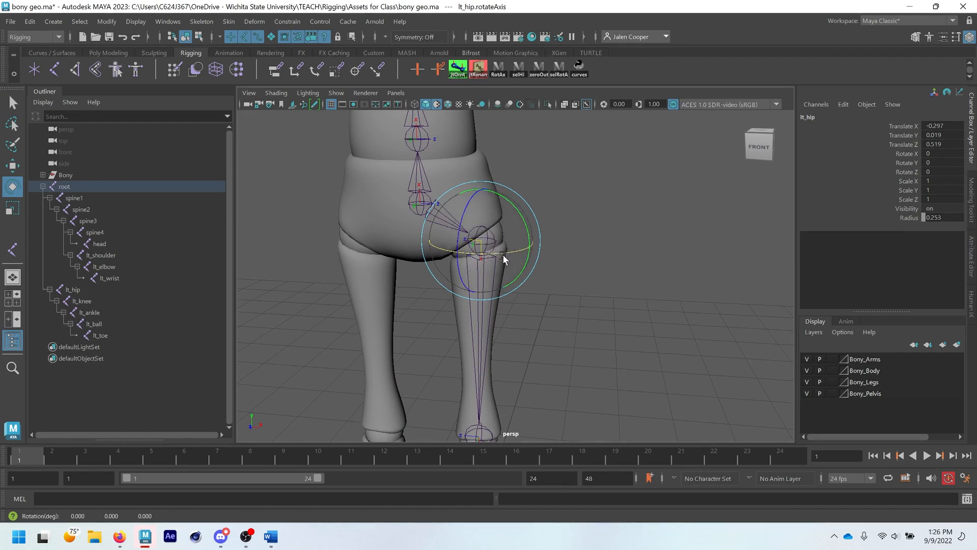
{"action": "left_click_drag", "start_coordinate": [598, 273], "coordinate": [595, 269], "text": "alt"}
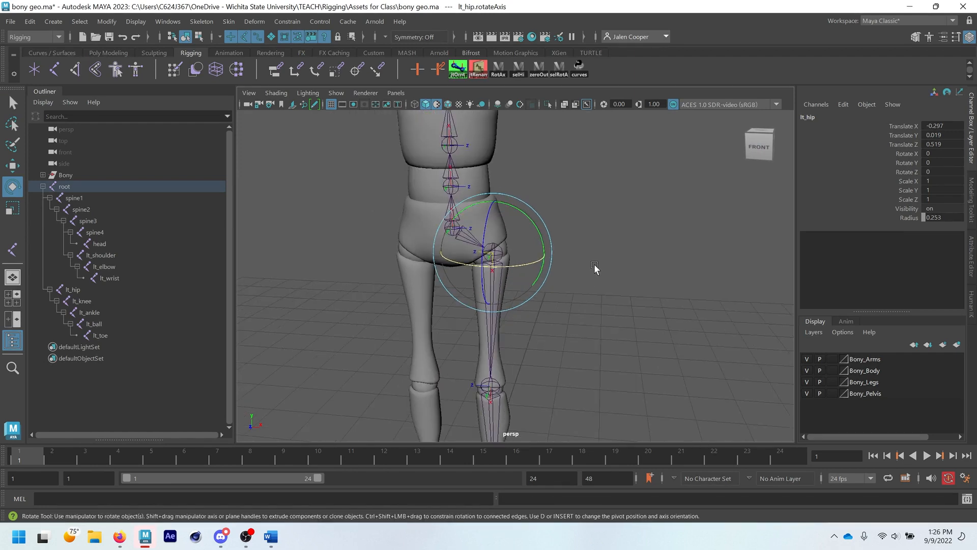
- Try nudging the left hip joint's rotate axis with its transform attributes shown, undo the rotation, and clear the selection
{"action": "left_click", "coordinate": [970, 274]}
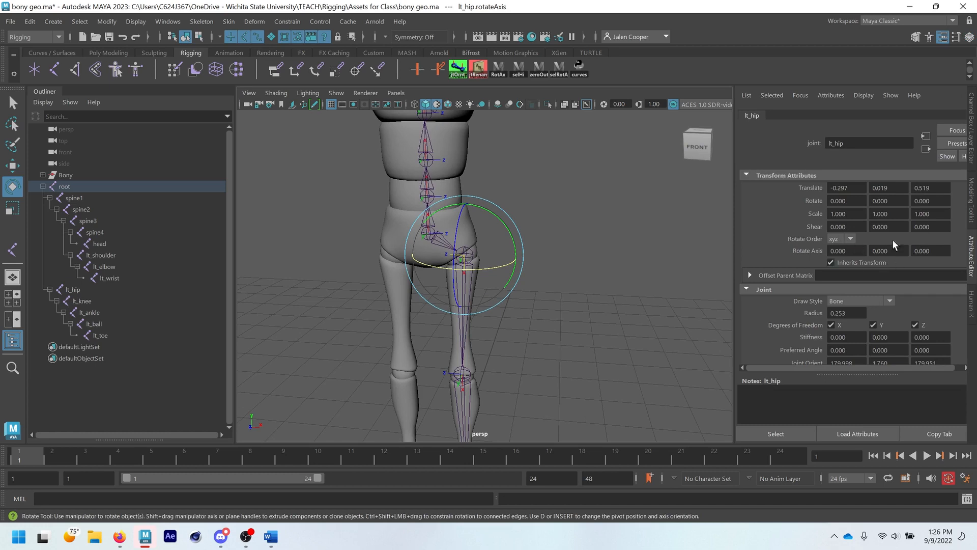
{"action": "mouse_move", "coordinate": [503, 270]}
{"action": "left_mouse_down"}
{"action": "mouse_move", "coordinate": [468, 268]}
{"action": "mouse_move", "coordinate": [502, 271]}
{"action": "left_mouse_up"}
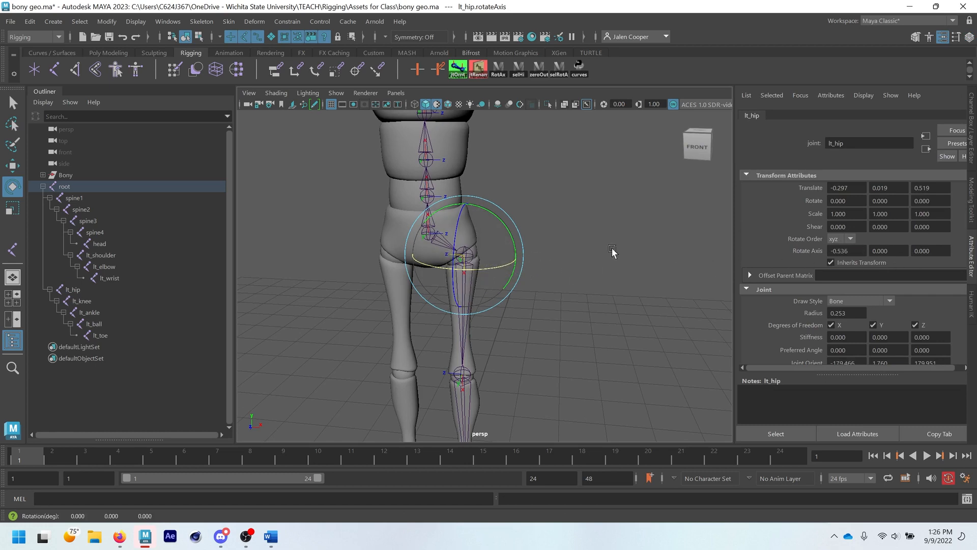
{"action": "key", "text": "ctrl+z"}
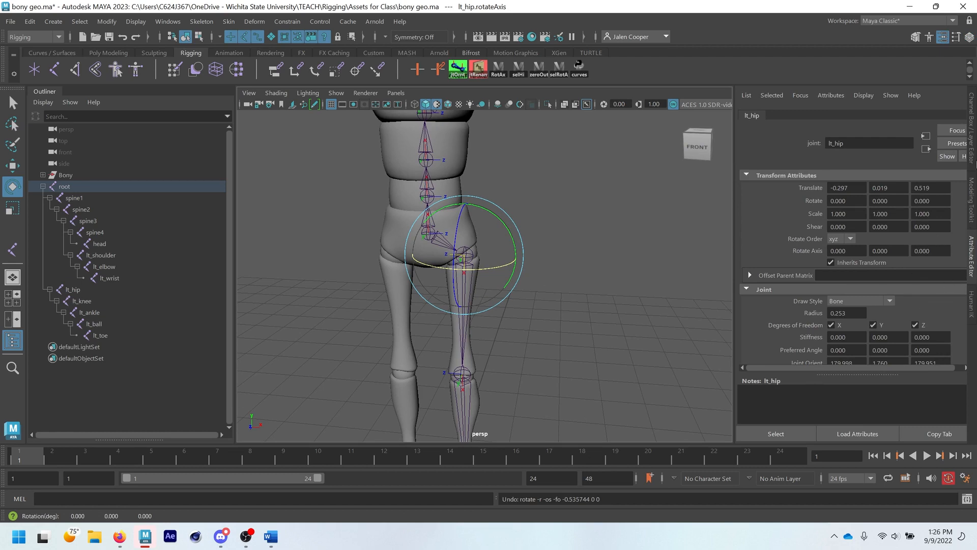
{"action": "left_click", "coordinate": [971, 127]}
{"action": "scroll", "coordinate": [705, 342], "scroll_direction": "down", "scroll_amount": 5}
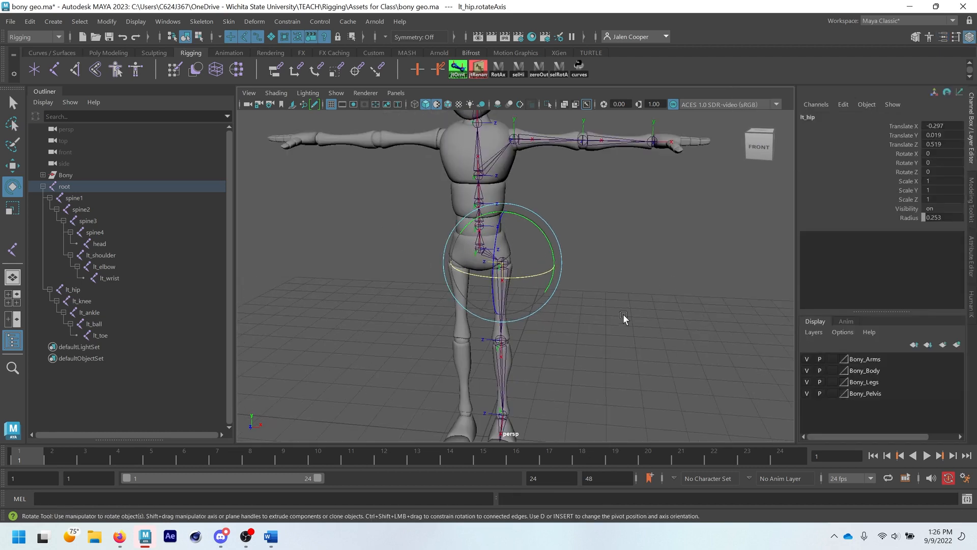
{"action": "left_click", "coordinate": [640, 251]}
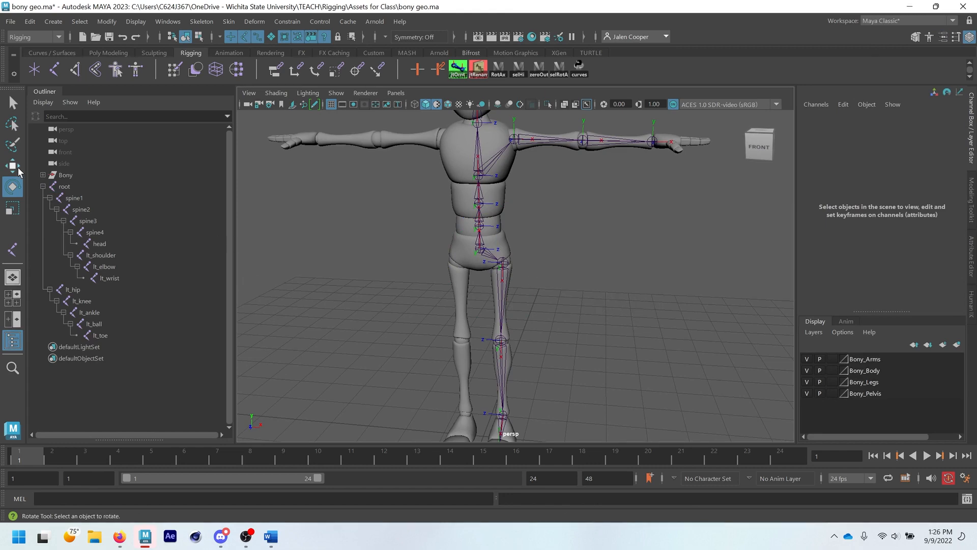
- Switch to Word to review the Bony Rig checklist, return to Maya, and look over the whole skeleton
{"action": "scroll", "coordinate": [527, 325], "scroll_direction": "down", "scroll_amount": 2}
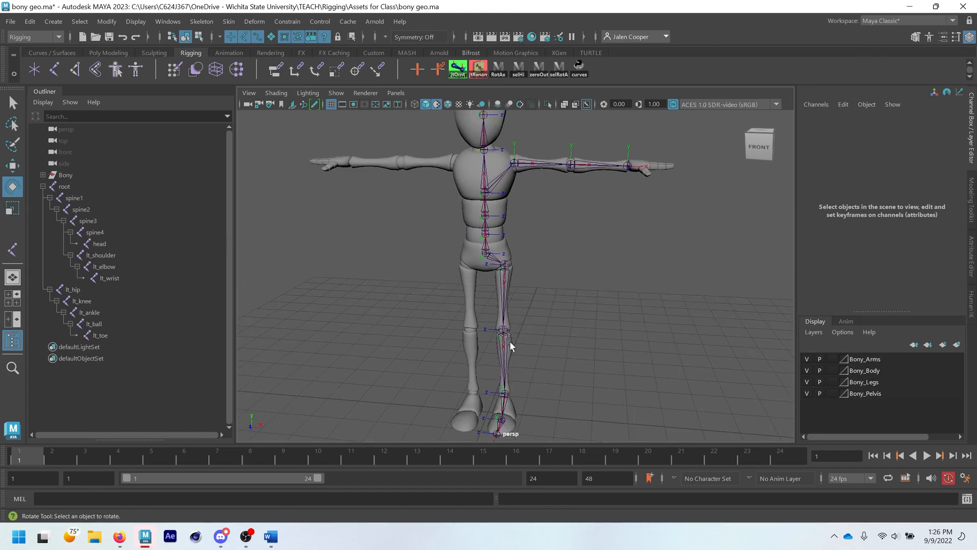
{"action": "left_click", "coordinate": [271, 537]}
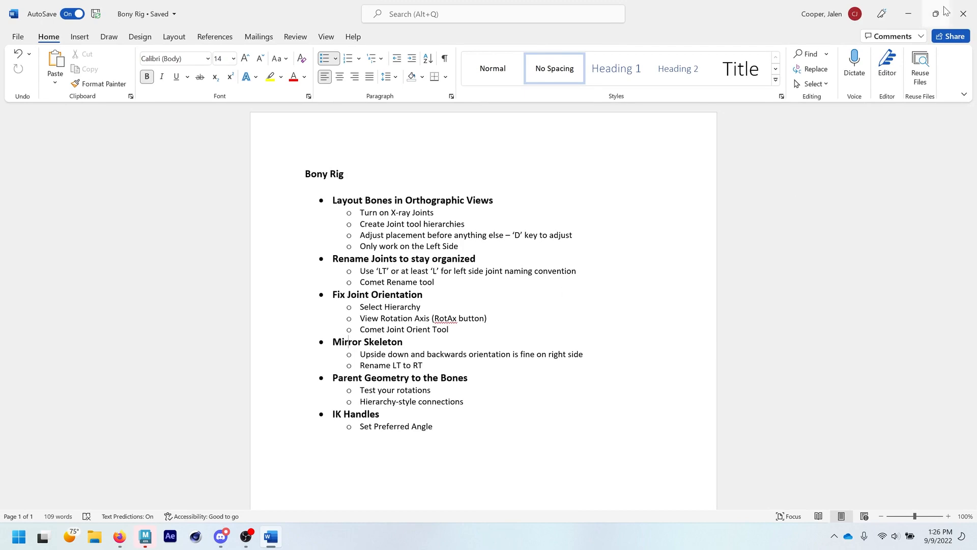
{"action": "left_click", "coordinate": [909, 13]}
{"action": "middle_click_drag", "start_coordinate": [455, 171], "coordinate": [469, 195], "text": "alt"}
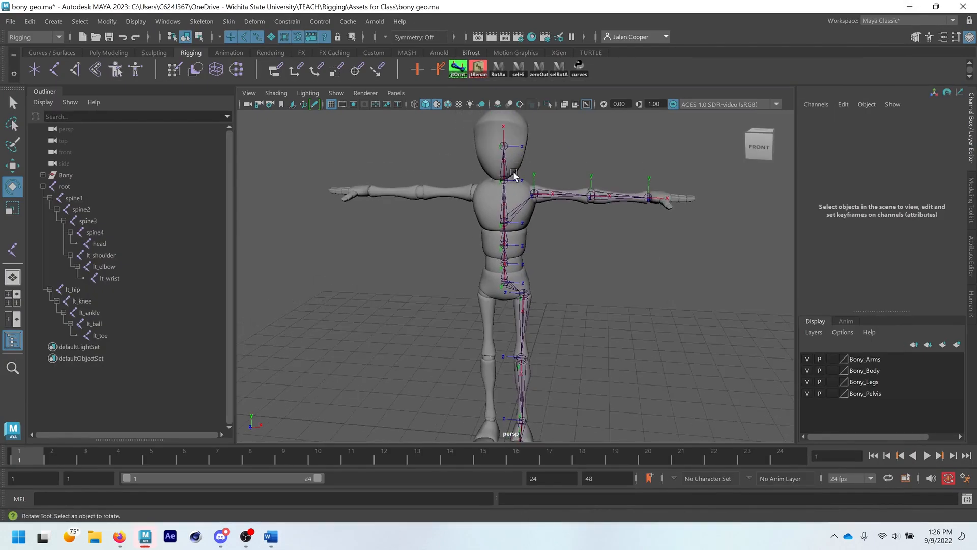
{"action": "middle_click_drag", "start_coordinate": [514, 293], "coordinate": [589, 210], "text": "alt"}
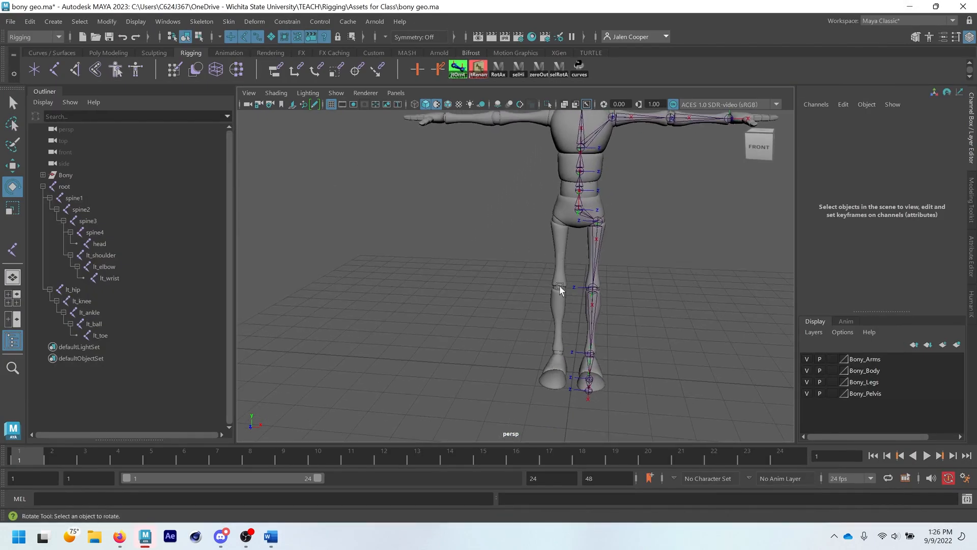
{"action": "middle_click_drag", "start_coordinate": [632, 257], "coordinate": [583, 283], "text": "alt"}
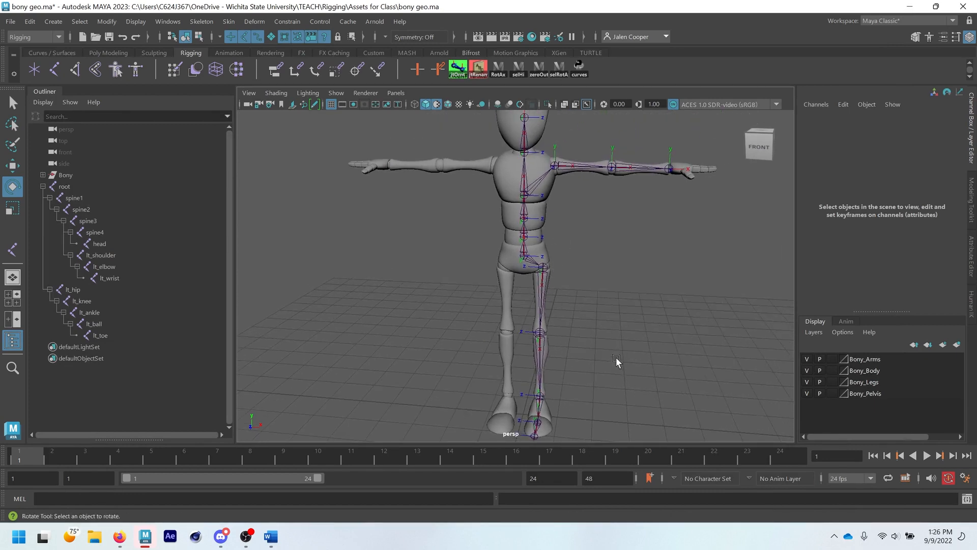
{"action": "middle_click_drag", "start_coordinate": [616, 362], "coordinate": [609, 343], "text": "alt"}
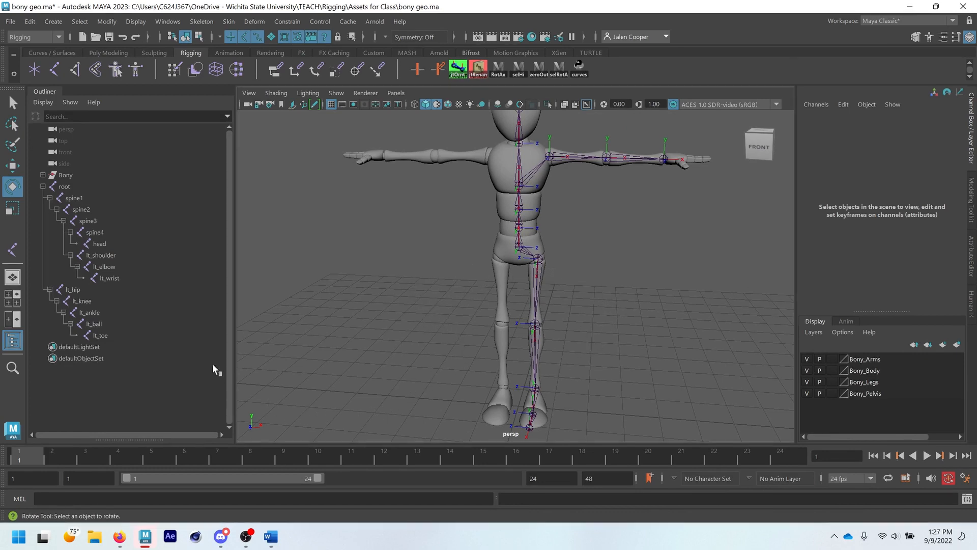
- Open the Mirror Joints options from the Rigging menu set and reset them to their defaults
{"action": "left_click", "coordinate": [45, 38]}
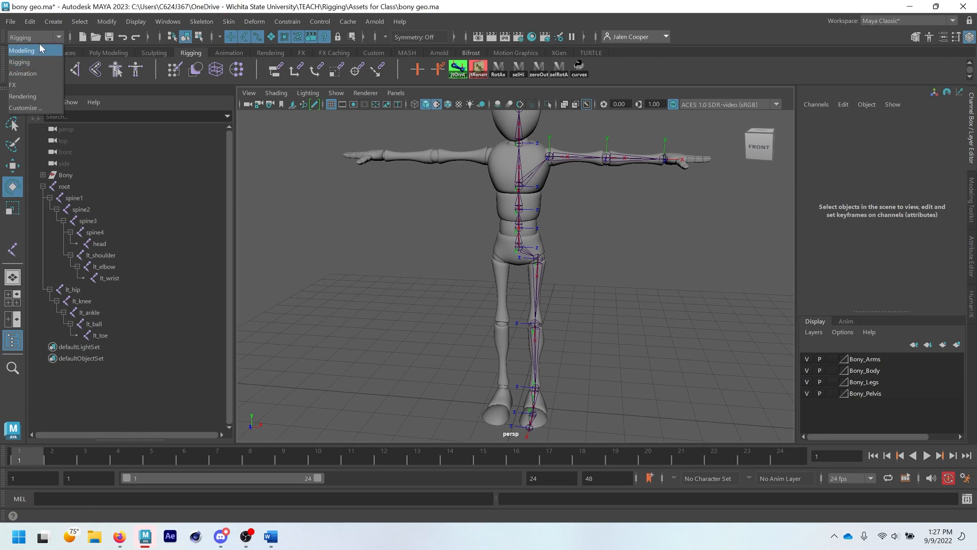
{"action": "left_click", "coordinate": [39, 64]}
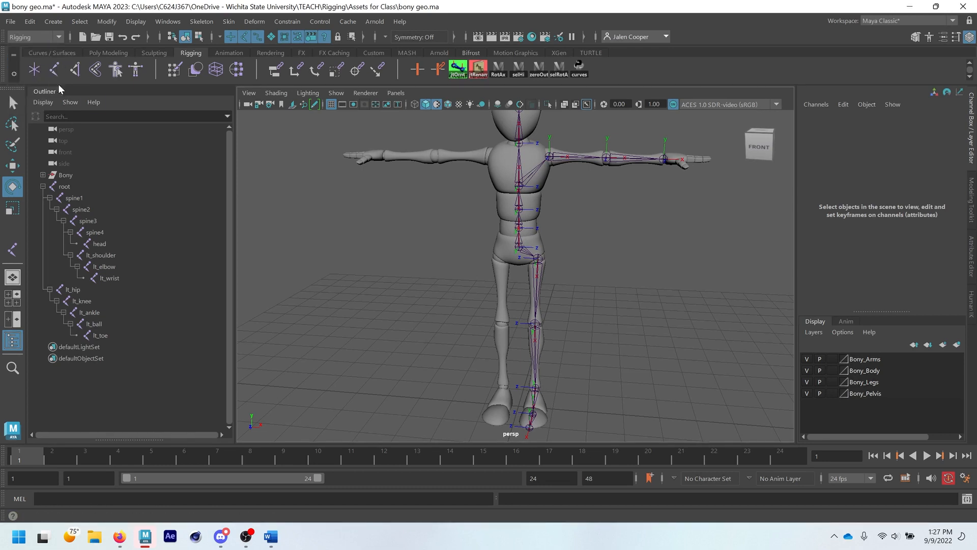
{"action": "left_click", "coordinate": [201, 22]}
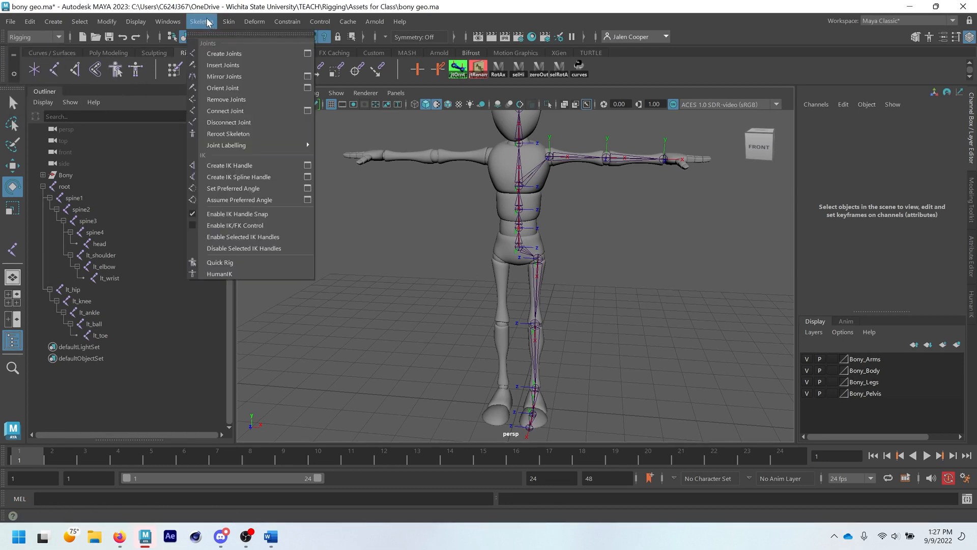
{"action": "left_click", "coordinate": [307, 77]}
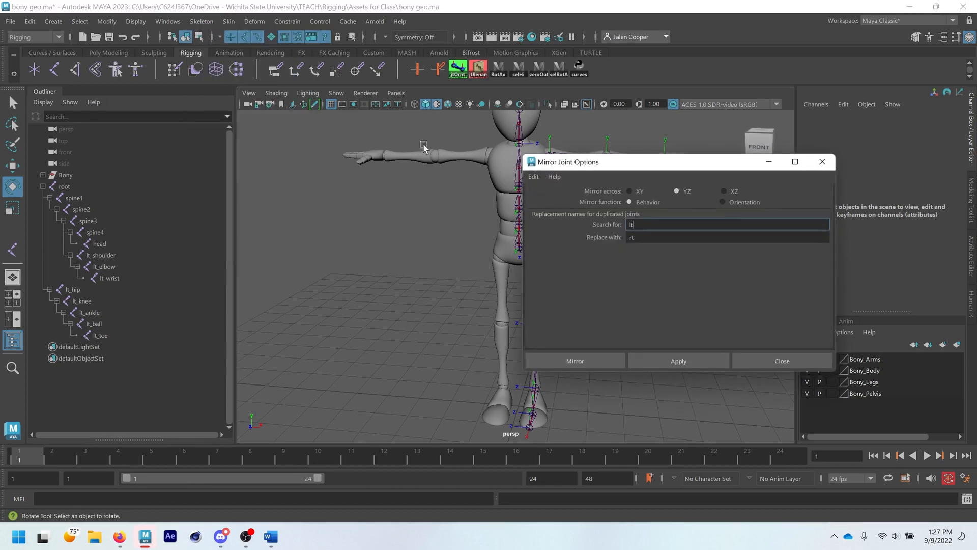
{"action": "left_click_drag", "start_coordinate": [654, 171], "coordinate": [764, 185]}
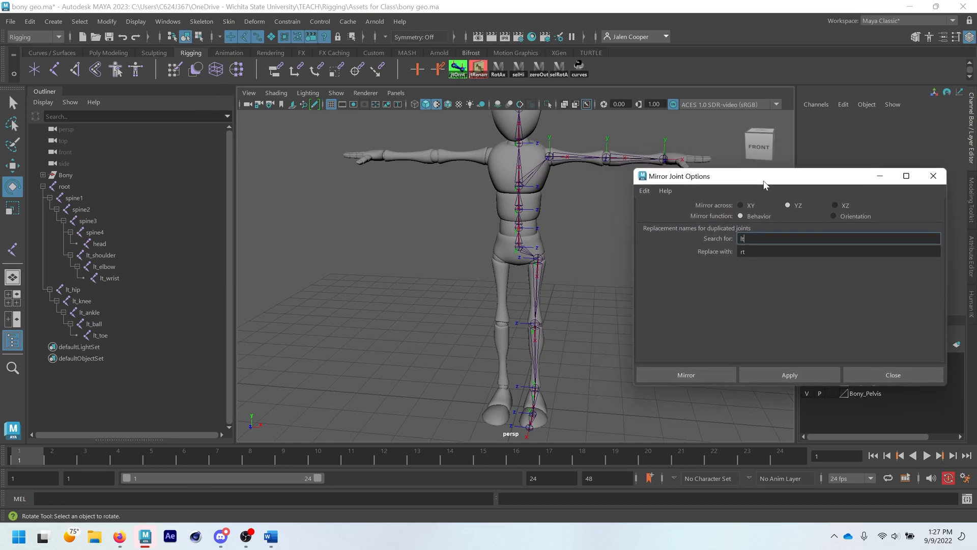
{"action": "left_click", "coordinate": [646, 192]}
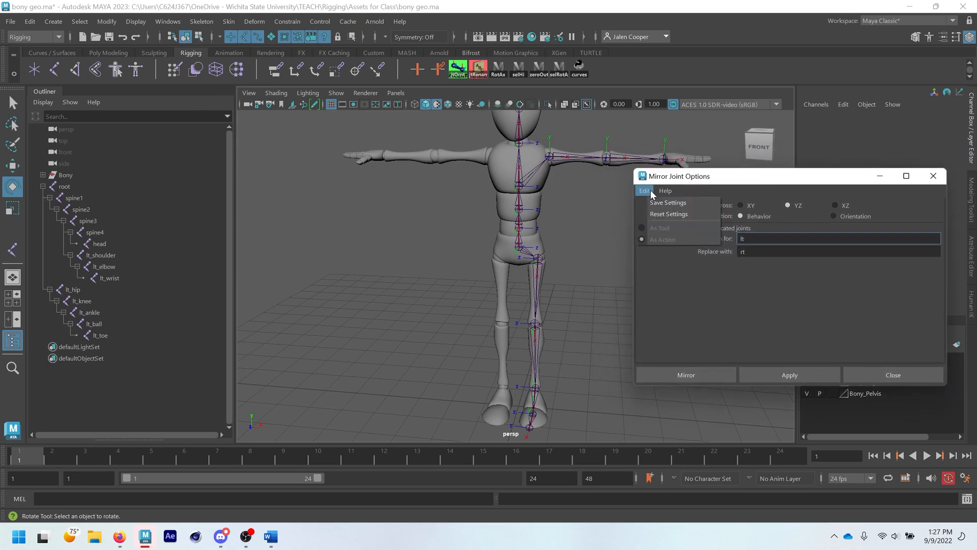
{"action": "left_click", "coordinate": [668, 214]}
- Set the joint mirroring across YZ with Behavior, replacing lt with rt in the duplicated joints' names
{"action": "middle_click_drag", "start_coordinate": [585, 227], "coordinate": [570, 210], "text": "alt"}
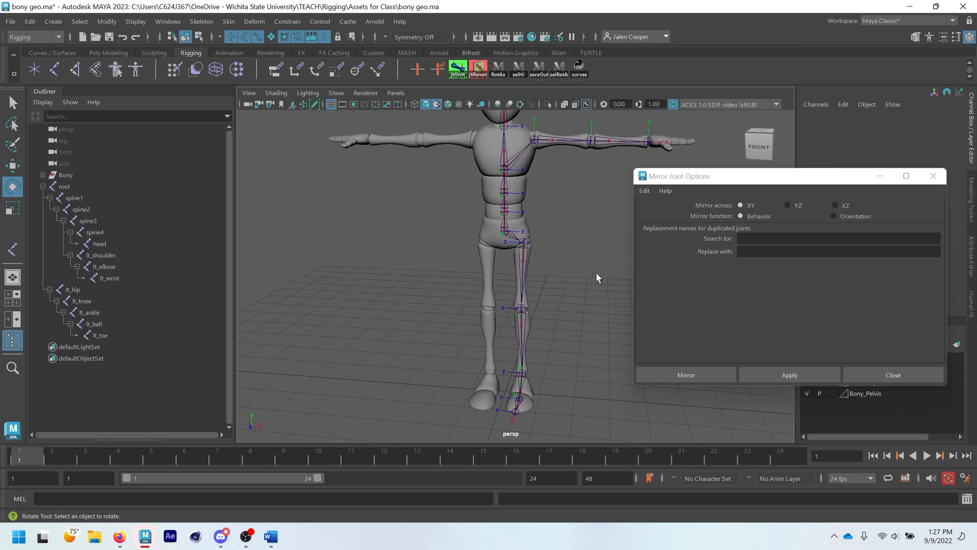
{"action": "left_click", "coordinate": [788, 205]}
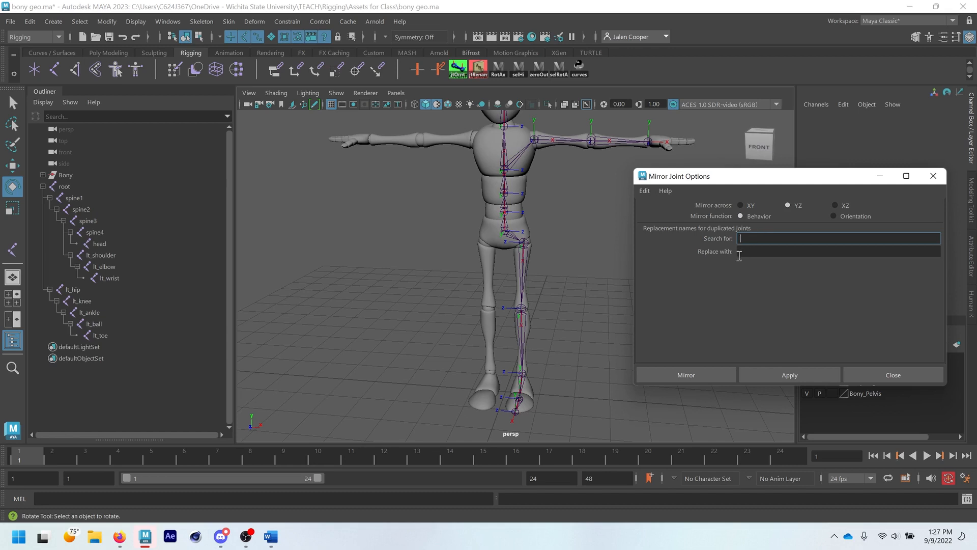
{"action": "left_click", "coordinate": [746, 250]}
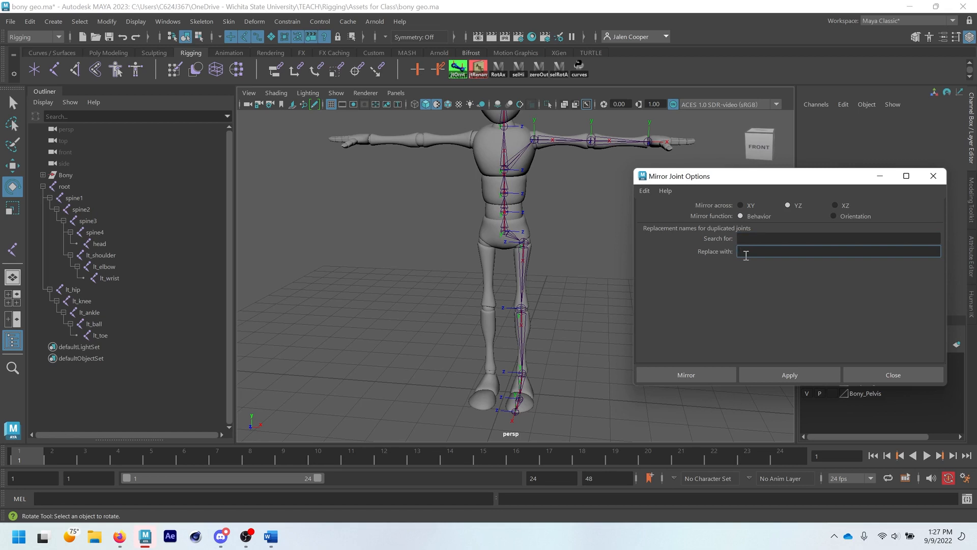
{"action": "left_click", "coordinate": [763, 238]}
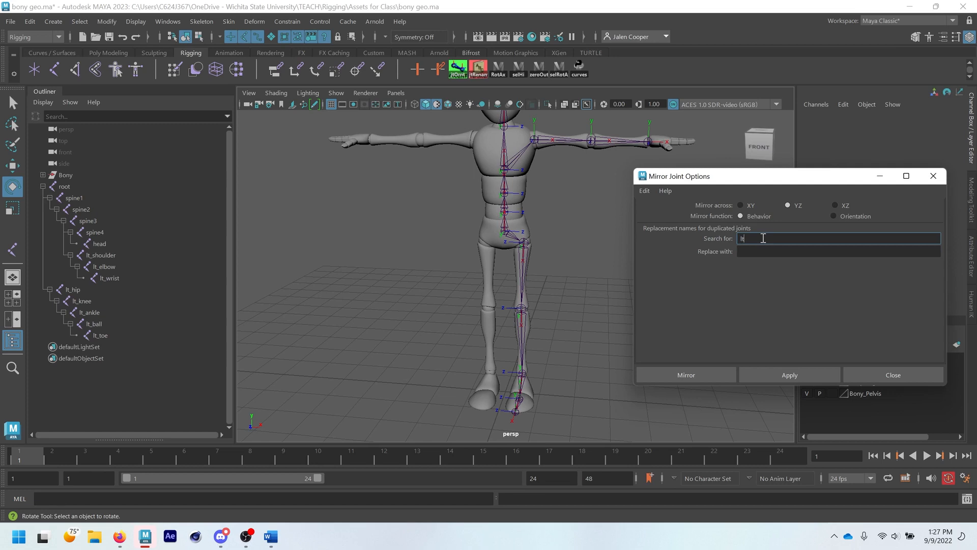
{"action": "left_click", "coordinate": [744, 250]}
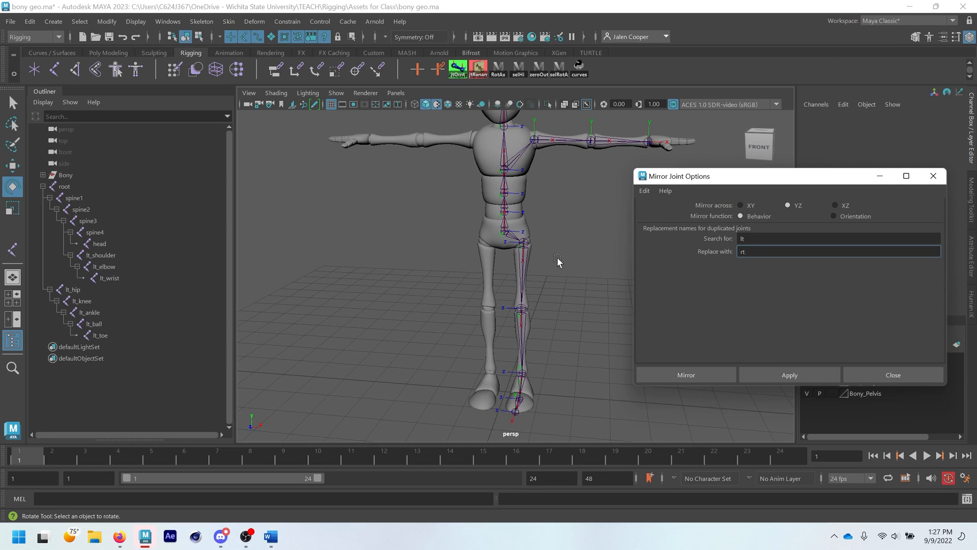
- Try to mirror all the left leg and left arm joints together in one operation
{"action": "left_click", "coordinate": [526, 263]}
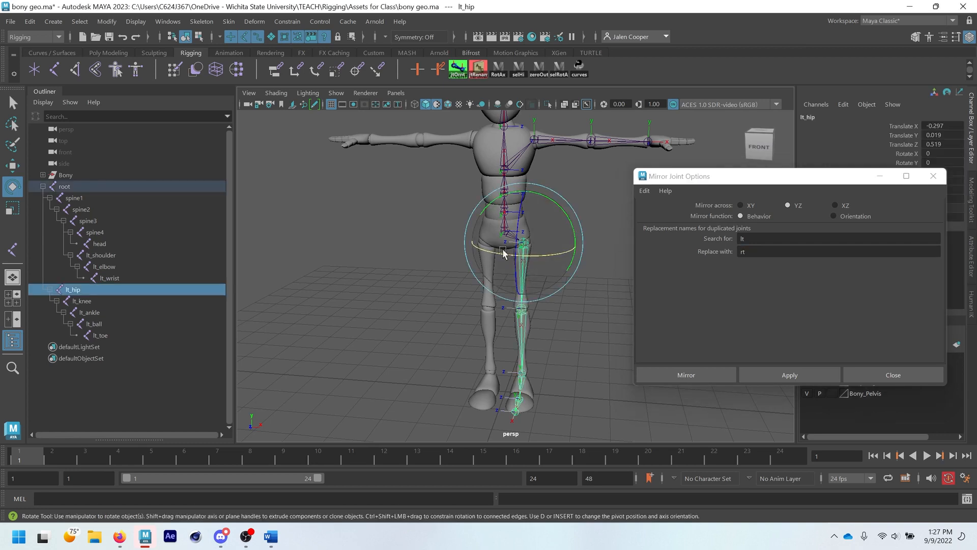
{"action": "left_click", "coordinate": [102, 335], "text": "shift"}
{"action": "left_click_drag", "start_coordinate": [97, 258], "coordinate": [109, 278], "text": "ctrl"}
{"action": "left_click", "coordinate": [801, 379]}
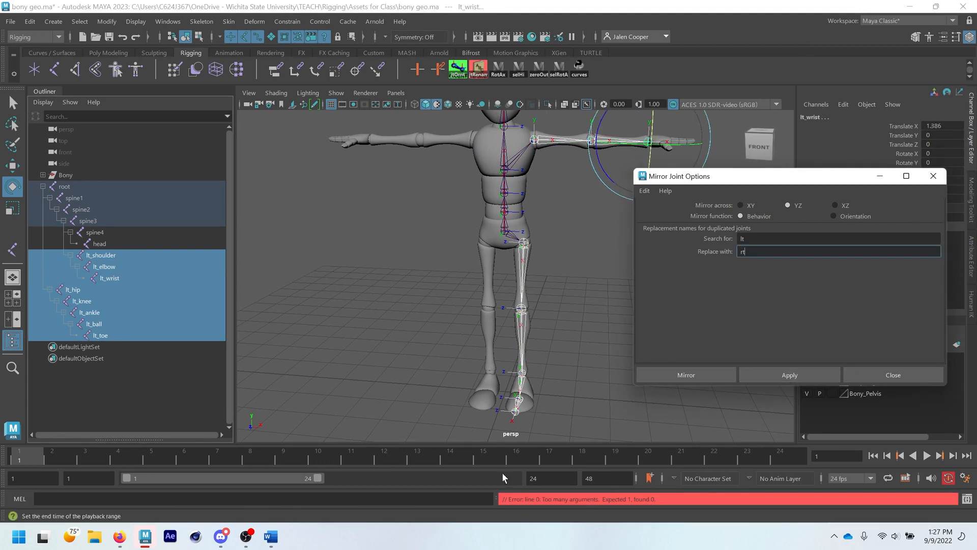
- Mirror the left leg chain across YZ with only lt_hip selected, keeping the mirror options open
{"action": "left_click", "coordinate": [73, 289]}
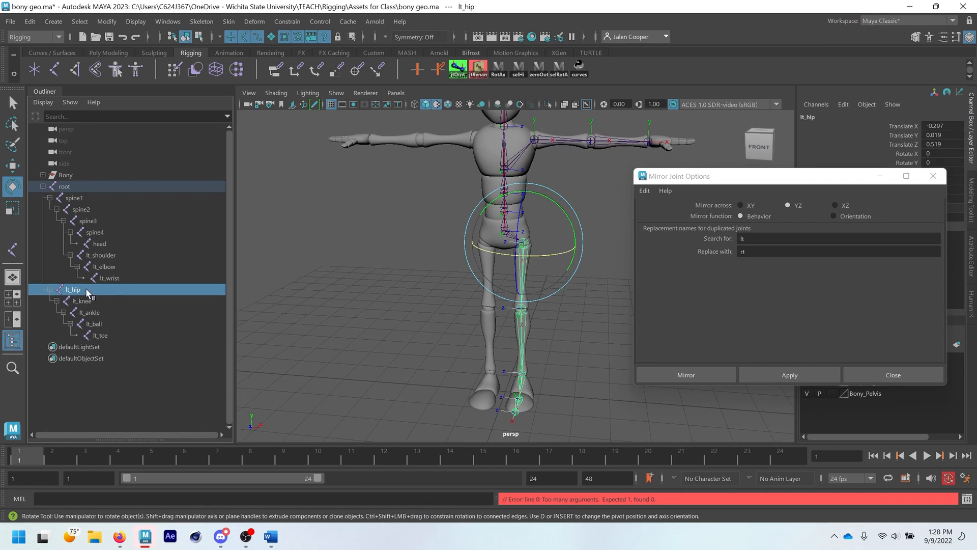
{"action": "left_click", "coordinate": [796, 377]}
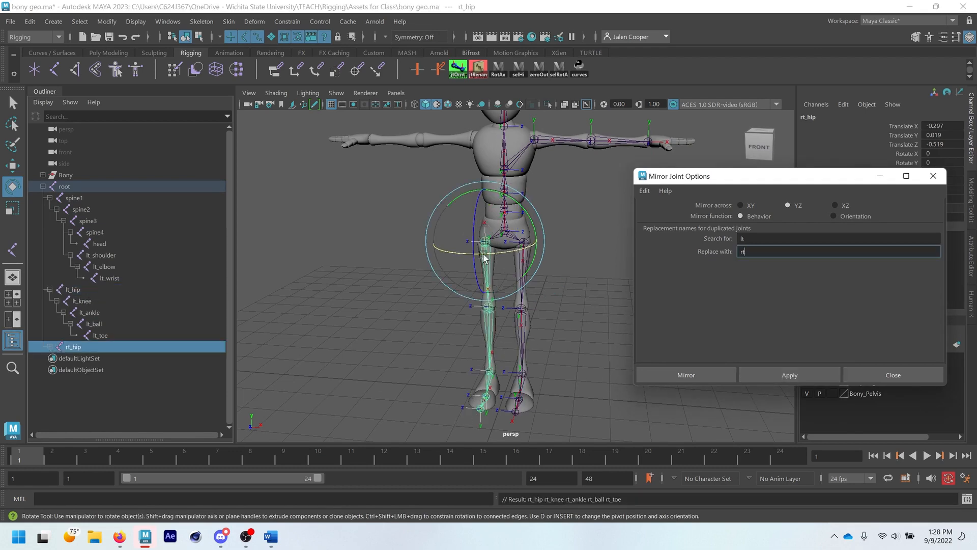
{"action": "left_click_drag", "start_coordinate": [484, 332], "coordinate": [489, 334], "text": "alt"}
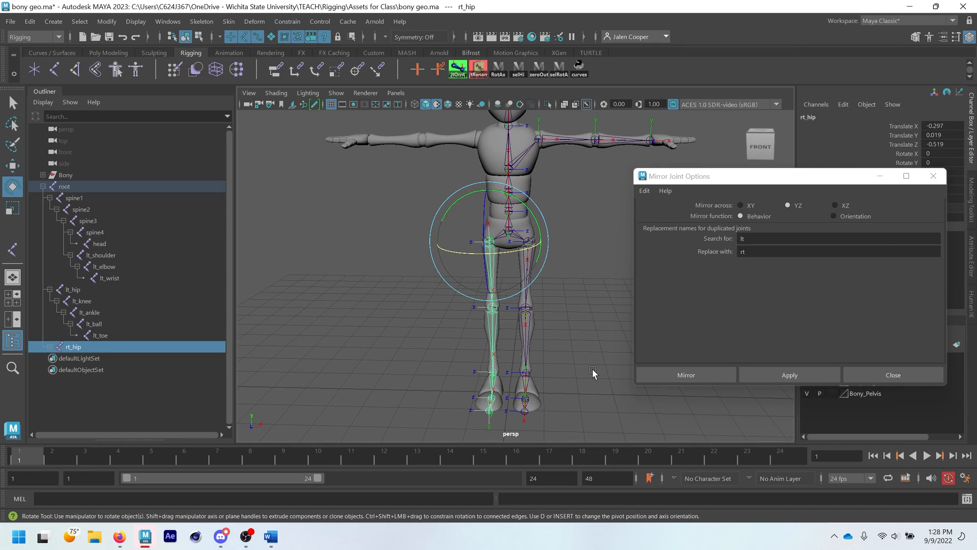
- Mirror the left arm chain across YZ with only lt_shoulder selected, closing the mirror options, and clear the selection
{"action": "left_click", "coordinate": [557, 172]}
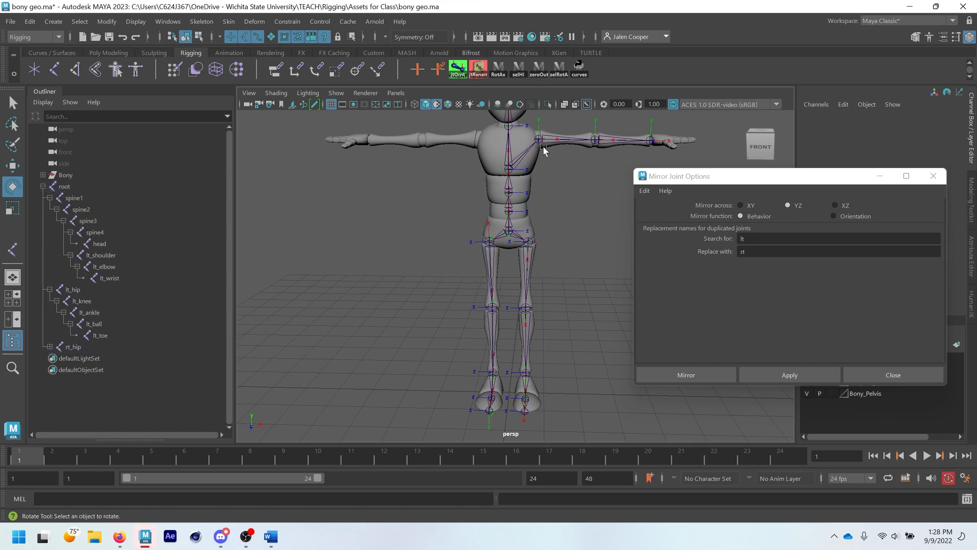
{"action": "left_click", "coordinate": [540, 140]}
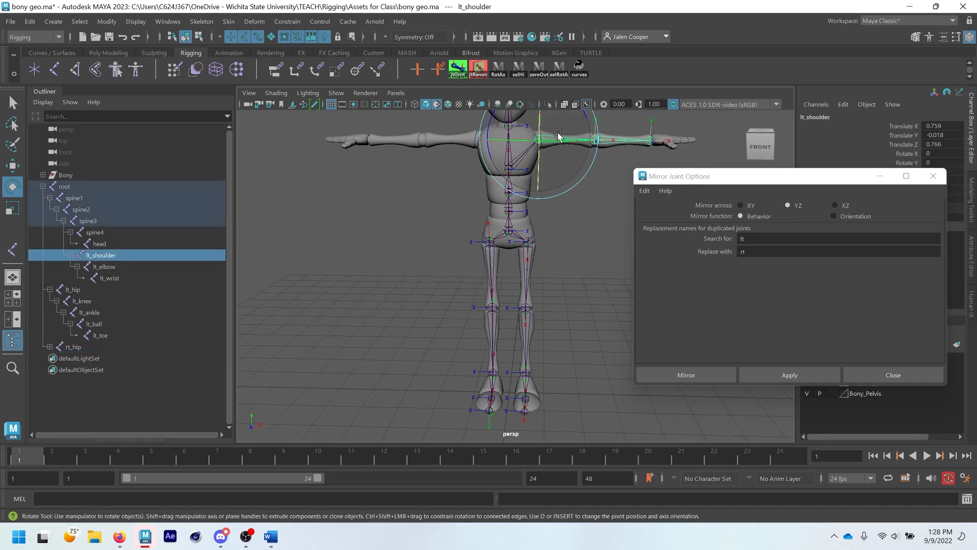
{"action": "left_click", "coordinate": [107, 277], "text": "shift"}
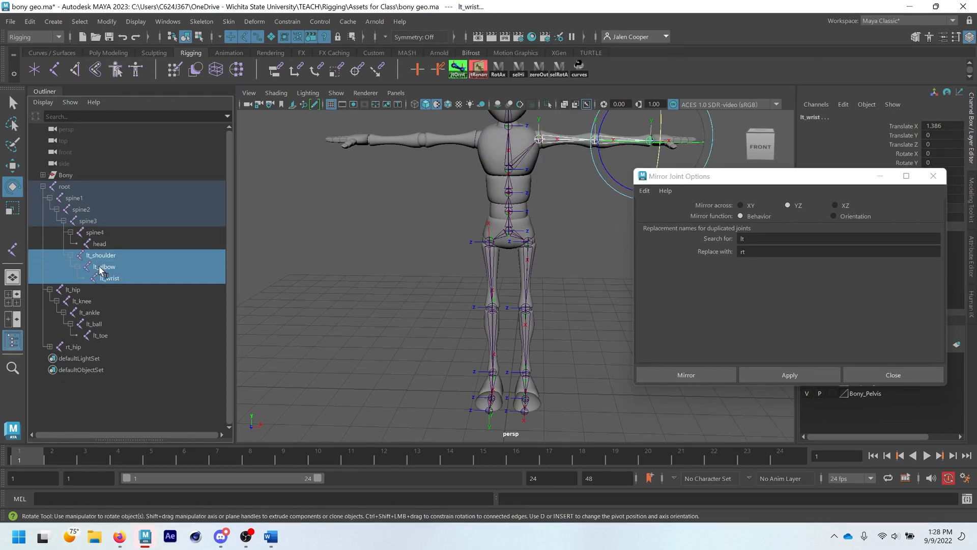
{"action": "left_click", "coordinate": [102, 256]}
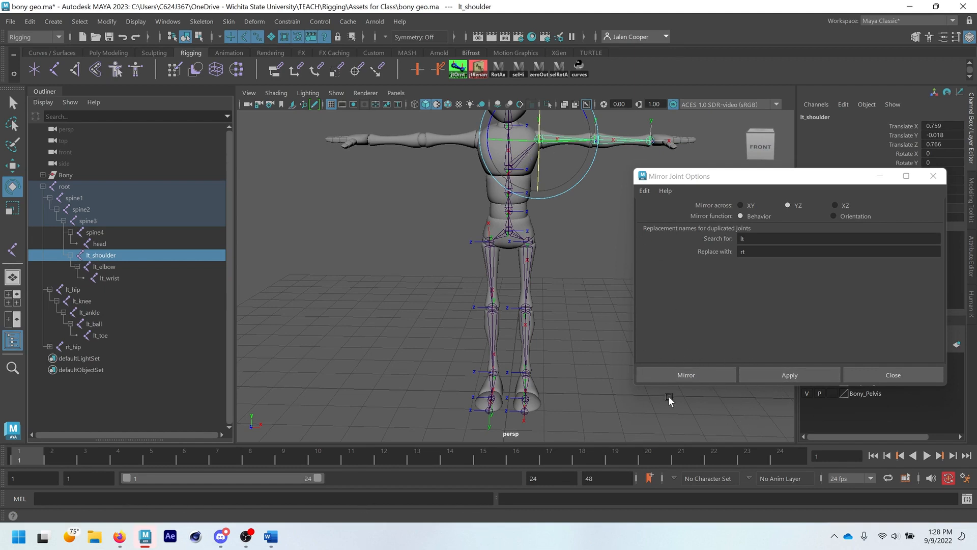
{"action": "left_click_drag", "start_coordinate": [668, 176], "coordinate": [675, 165]}
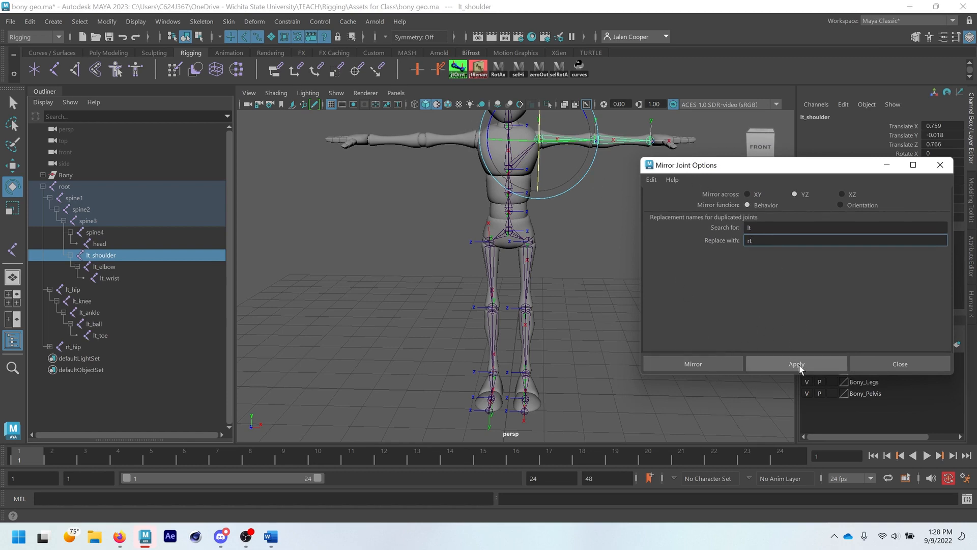
{"action": "left_click", "coordinate": [690, 367]}
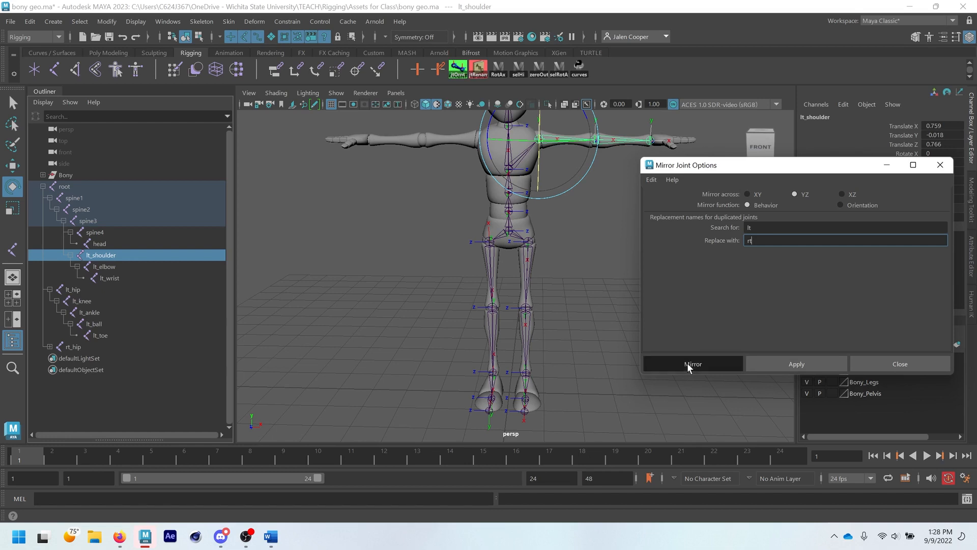
{"action": "left_click", "coordinate": [602, 209]}
{"action": "scroll", "coordinate": [563, 207], "scroll_direction": "down", "scroll_amount": 2}
{"action": "scroll", "coordinate": [562, 207], "scroll_direction": "up", "scroll_amount": 2}
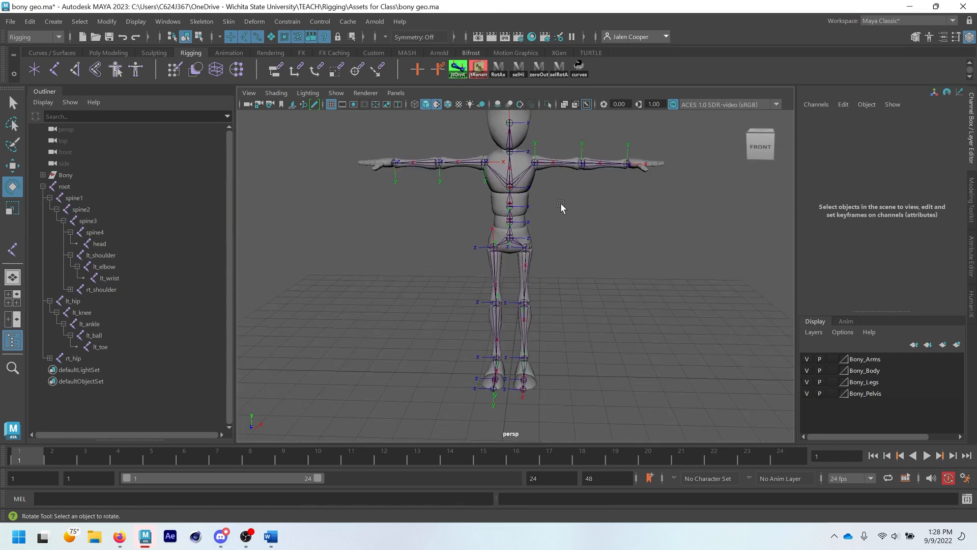
{"action": "scroll", "coordinate": [461, 167], "scroll_direction": "up", "scroll_amount": 2}
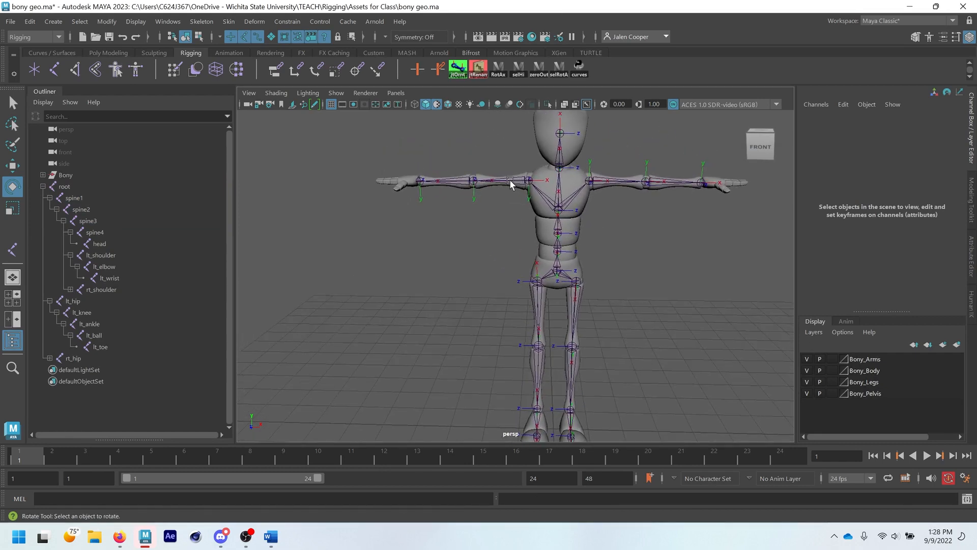
- Test the mirrored arm chains by rotating lt_shoulder and rt_shoulder together, and undo the rotation
{"action": "left_click_drag", "start_coordinate": [587, 240], "coordinate": [630, 203], "text": "alt"}
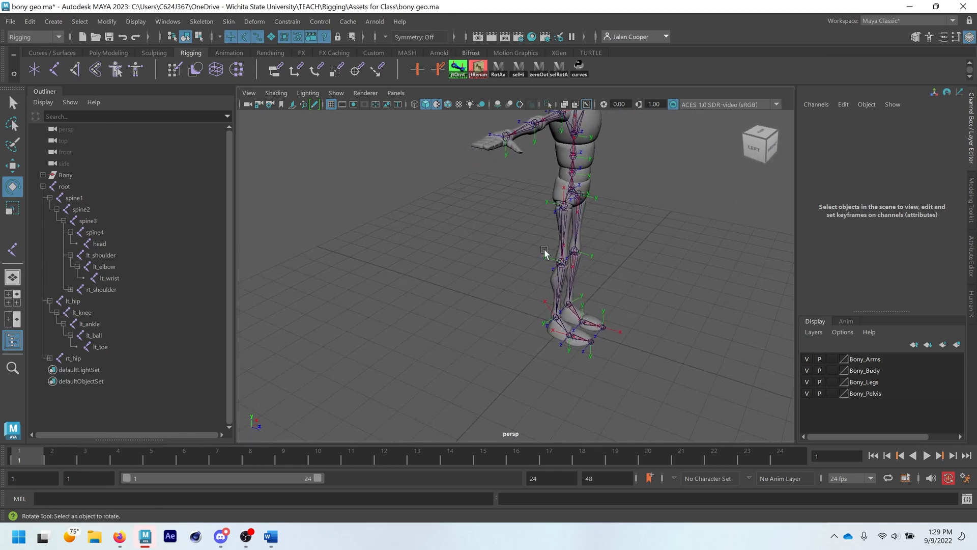
{"action": "left_click_drag", "start_coordinate": [617, 295], "coordinate": [508, 173], "text": "alt"}
{"action": "left_click", "coordinate": [492, 163]}
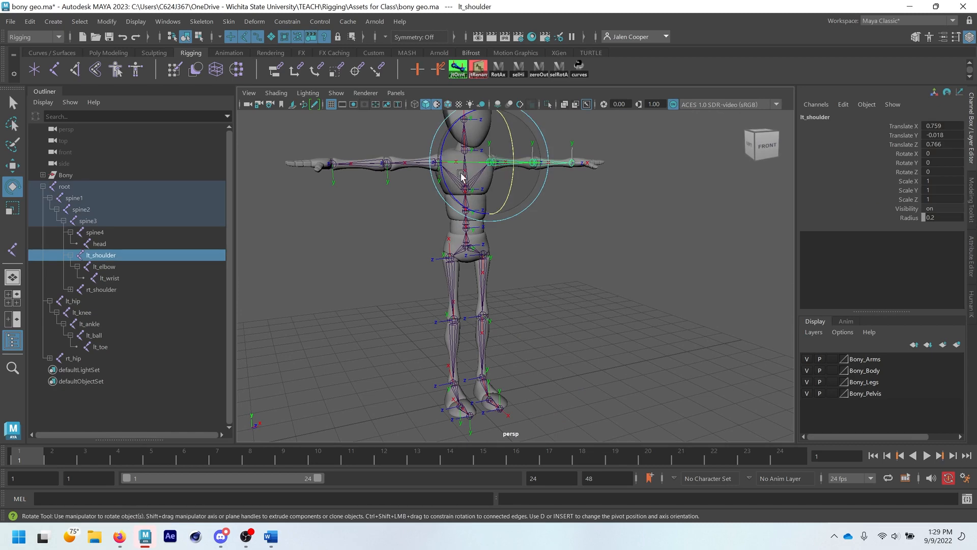
{"action": "key", "text": "q"}
{"action": "left_click", "coordinate": [427, 164], "text": "shift"}
{"action": "key", "text": "e"}
{"action": "scroll", "coordinate": [454, 192], "scroll_direction": "down", "scroll_amount": 3}
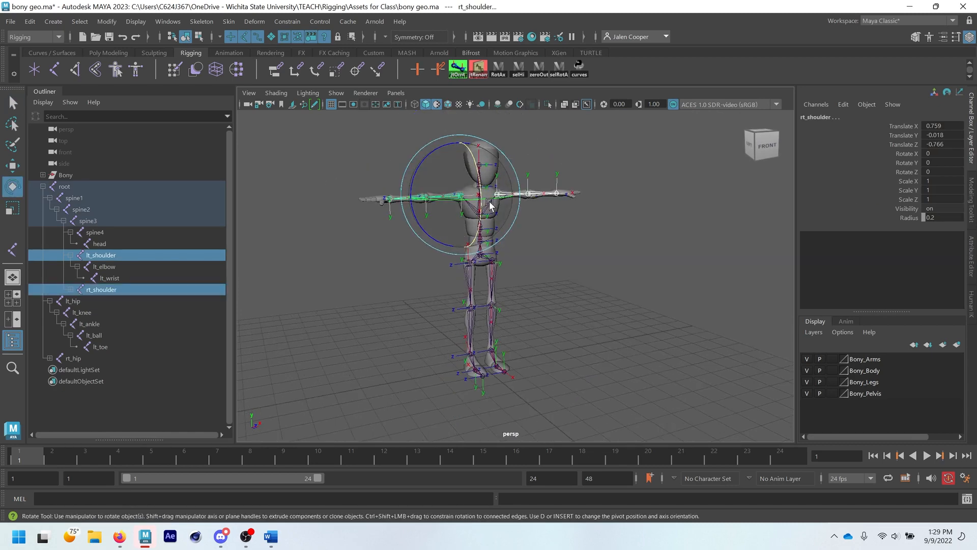
{"action": "middle_click_drag", "start_coordinate": [485, 202], "coordinate": [504, 235], "text": "alt"}
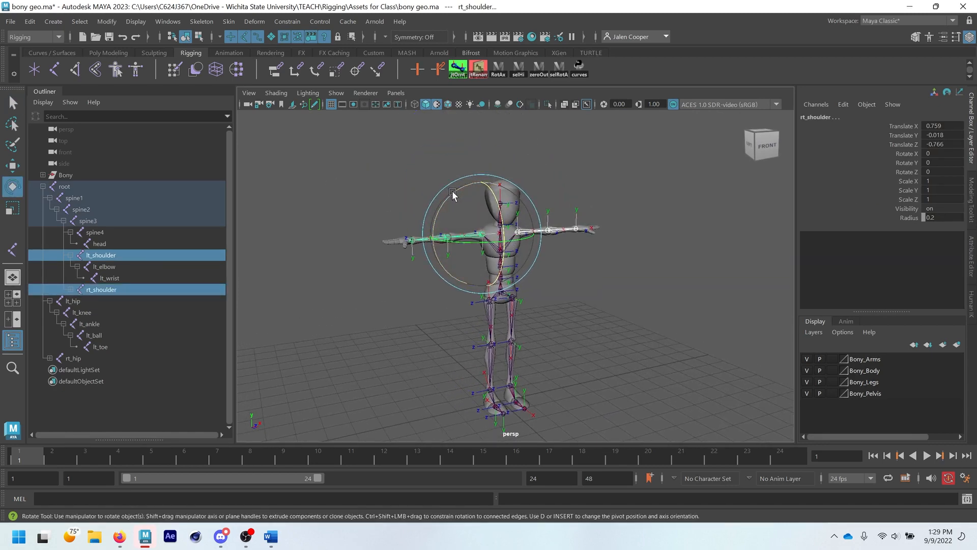
{"action": "left_click_drag", "start_coordinate": [453, 195], "coordinate": [495, 176]}
{"action": "key", "text": "ctrl+z"}
- Test the mirrored leg chains by rotating lt_hip and rt_hip together about 25 degrees around Y so the legs spread
{"action": "left_click", "coordinate": [511, 319]}
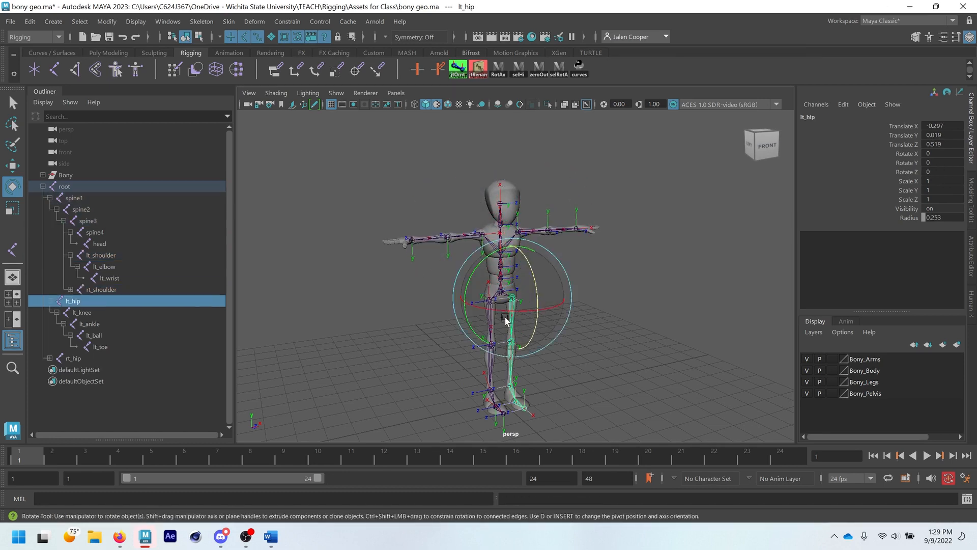
{"action": "key", "text": "q"}
{"action": "left_click", "coordinate": [492, 317], "text": "shift"}
{"action": "key", "text": "e"}
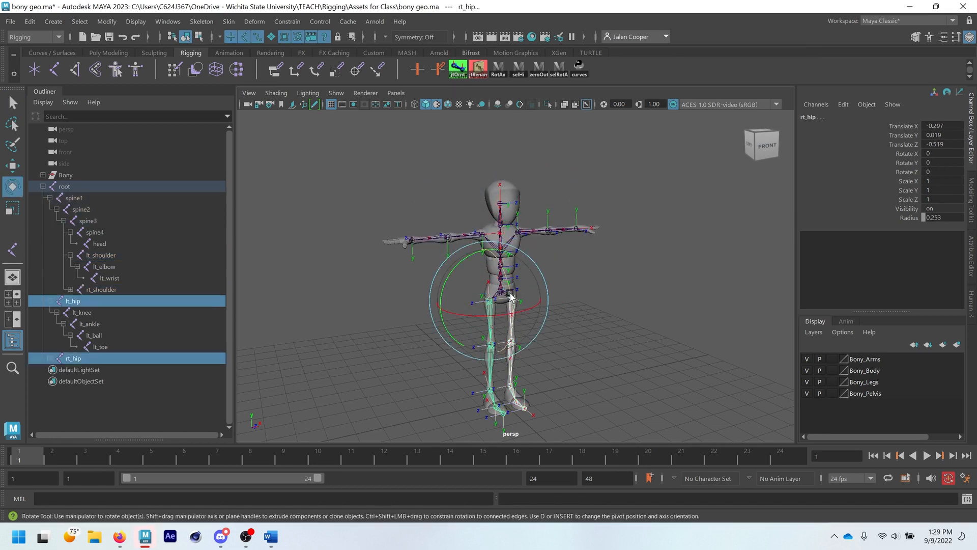
{"action": "mouse_move", "coordinate": [511, 295]}
{"action": "left_mouse_down"}
{"action": "mouse_move", "coordinate": [506, 241]}
{"action": "mouse_move", "coordinate": [515, 294]}
{"action": "left_mouse_up"}
{"action": "key", "text": "ctrl+z"}
{"action": "left_click_drag", "start_coordinate": [449, 274], "coordinate": [560, 291]}
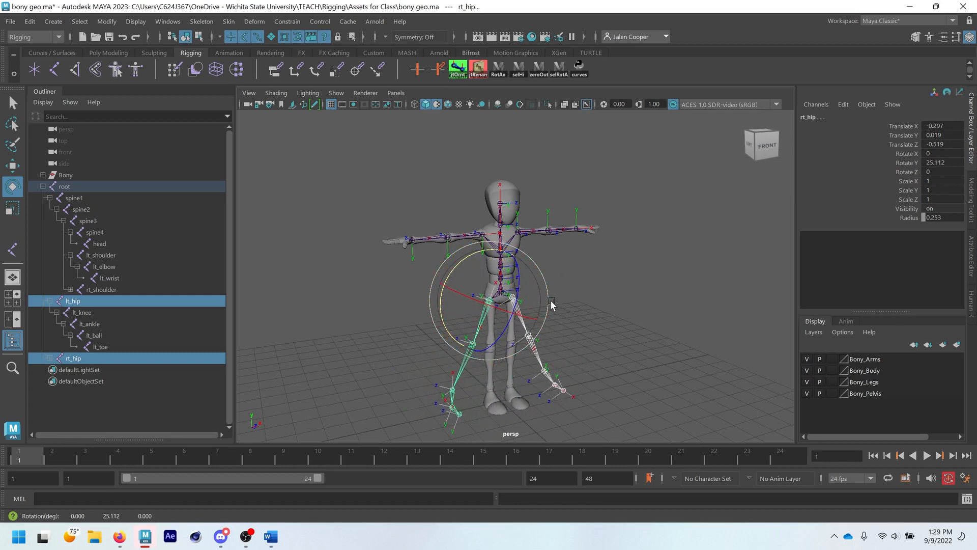
- Undo the rotation of both hip joints, and collapse the rt_hip, lt_hip and lt_shoulder branches of the hierarchy
{"action": "key", "text": "ctrl+z"}
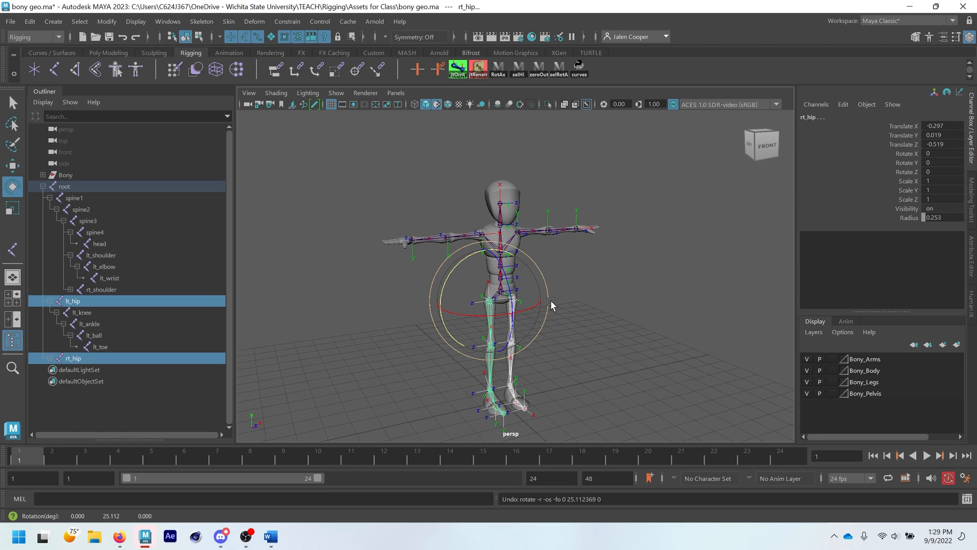
{"action": "left_click", "coordinate": [91, 360]}
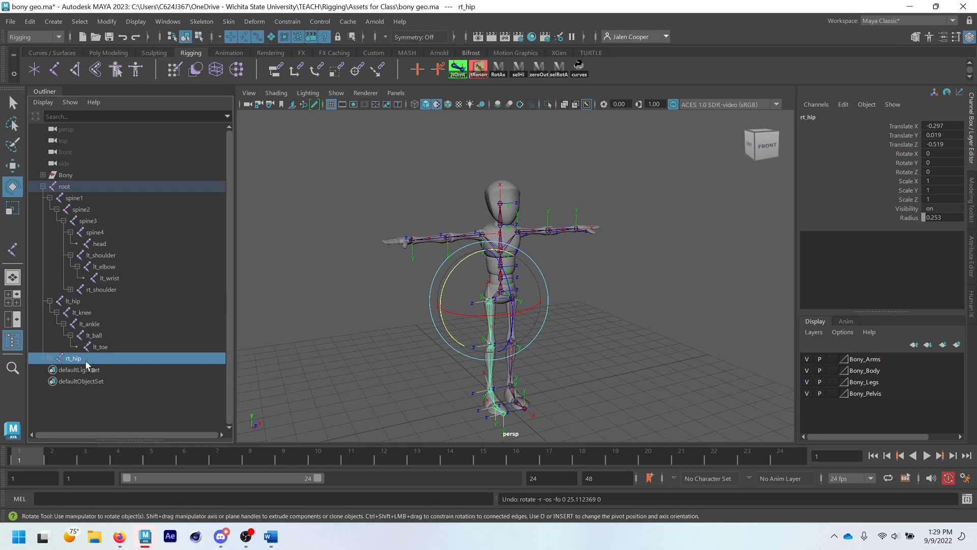
{"action": "left_click", "coordinate": [50, 359]}
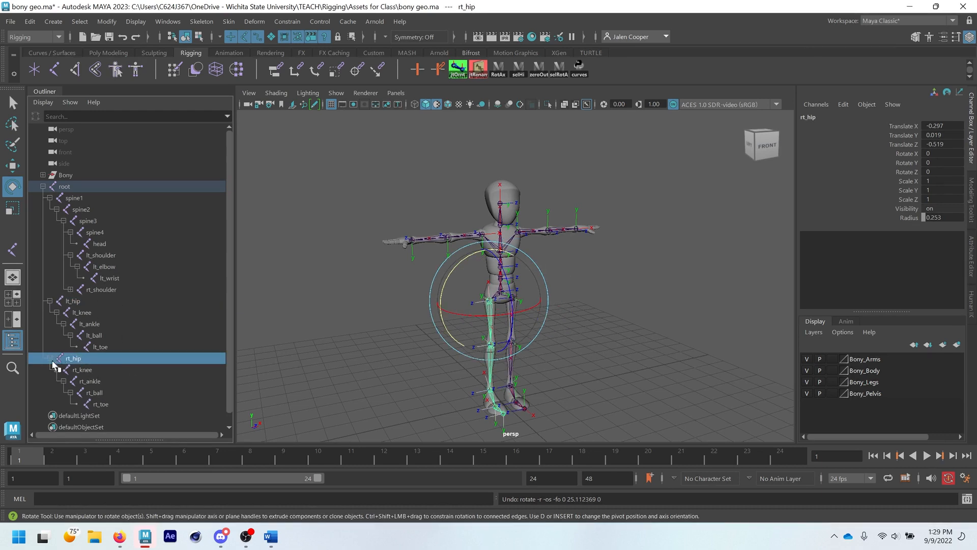
{"action": "left_click", "coordinate": [50, 359]}
{"action": "left_click", "coordinate": [50, 301]}
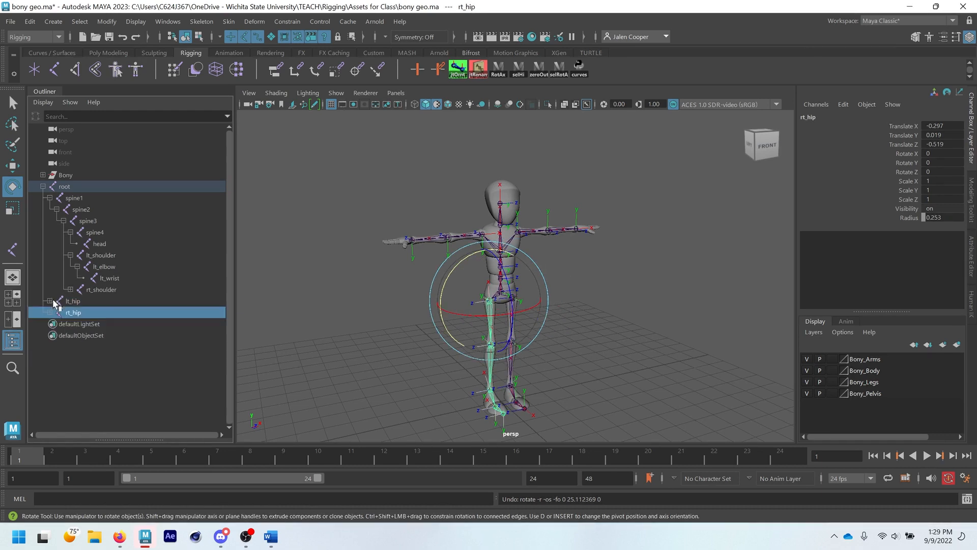
{"action": "left_click", "coordinate": [70, 255]}
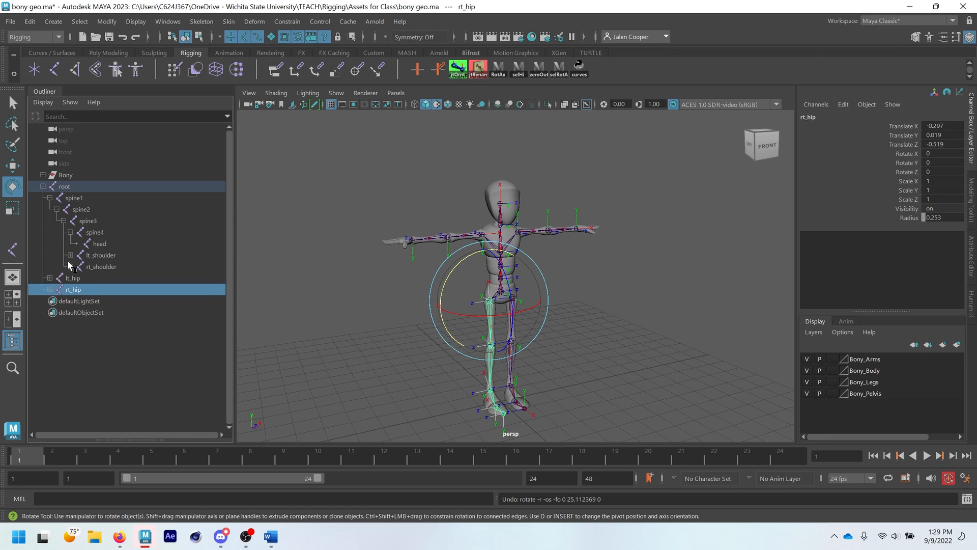
{"action": "left_click", "coordinate": [97, 268]}
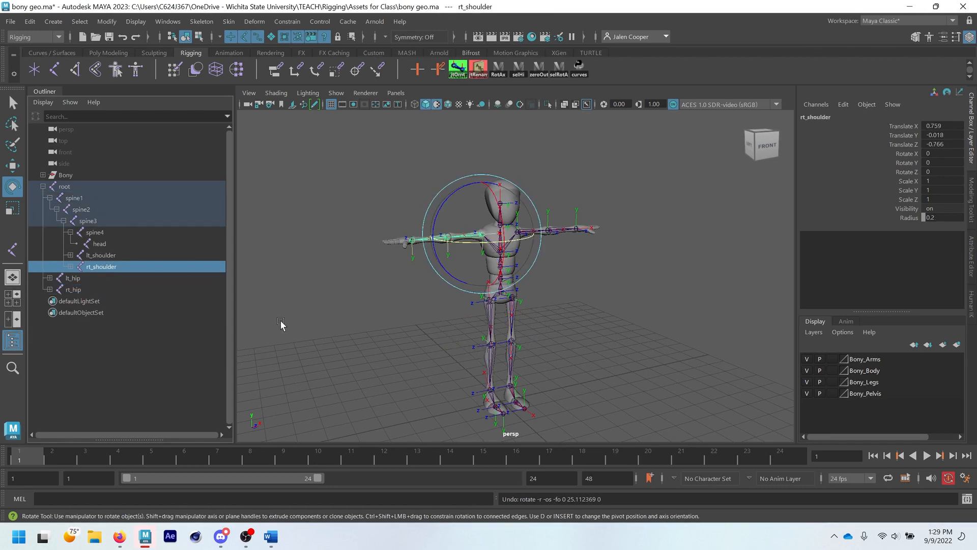
{"action": "scroll", "coordinate": [563, 331], "scroll_direction": "up", "scroll_amount": 4}
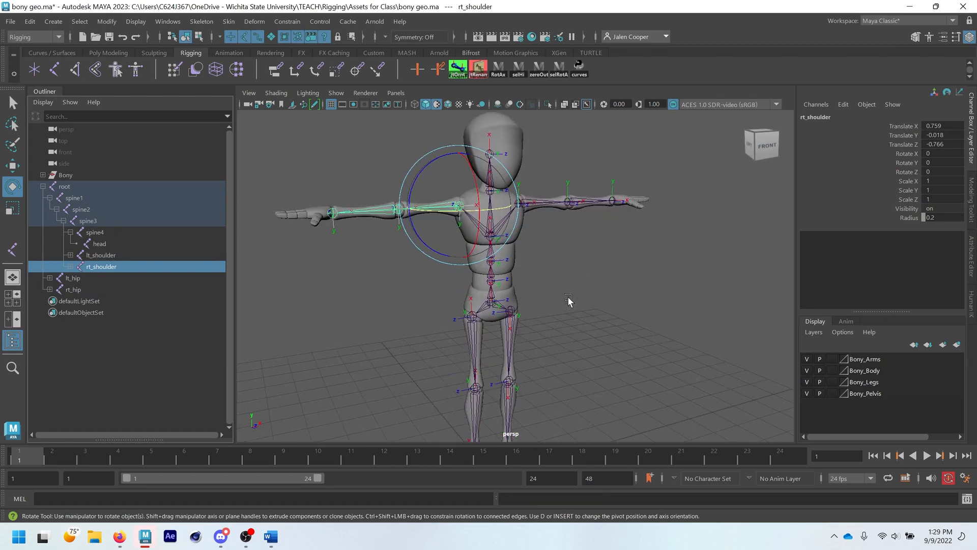
{"action": "middle_click_drag", "start_coordinate": [569, 301], "coordinate": [613, 286], "text": "alt"}
{"action": "key", "text": "q"}
{"action": "left_click", "coordinate": [430, 311]}
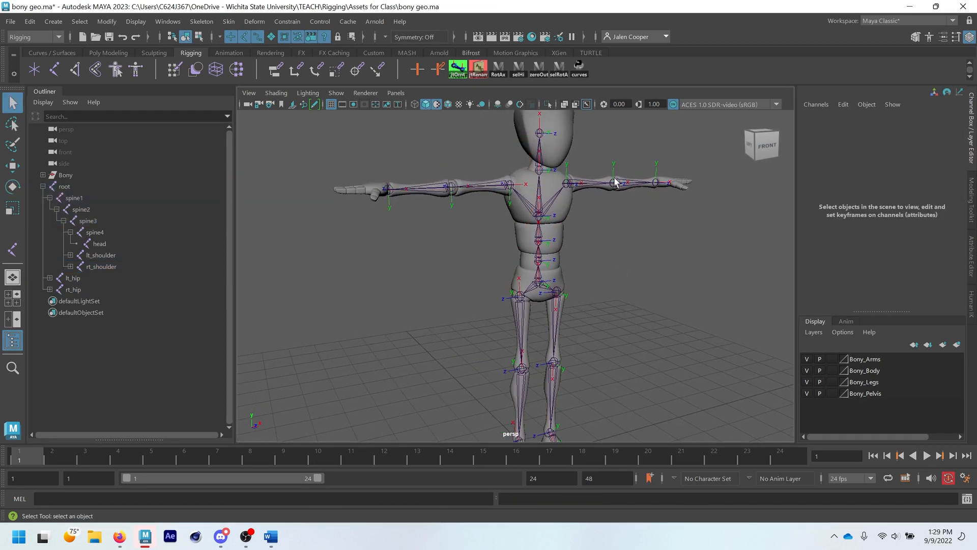
- Select the whole joint hierarchy from root, hide its local rotation axes, and clear the selection
{"action": "scroll", "coordinate": [415, 319], "scroll_direction": "down", "scroll_amount": 3}
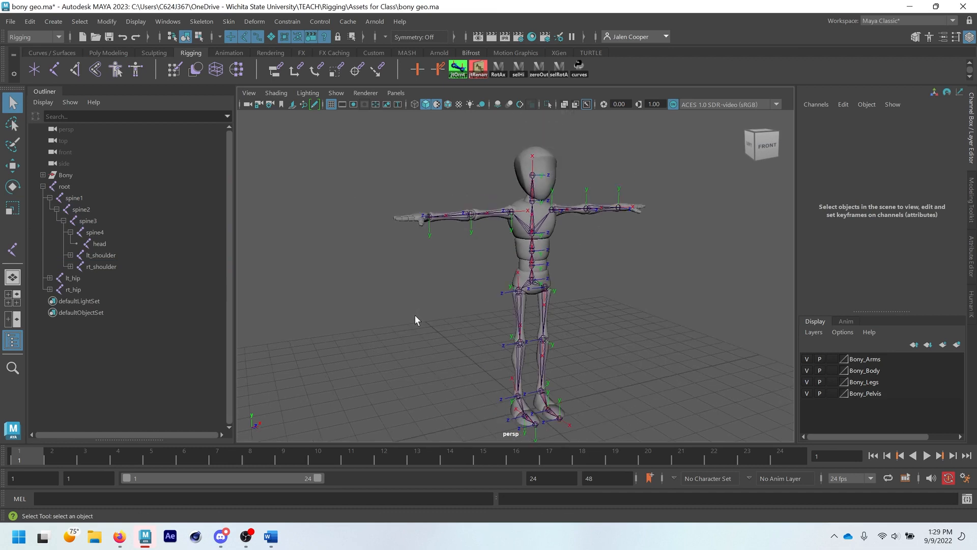
{"action": "left_click", "coordinate": [65, 187]}
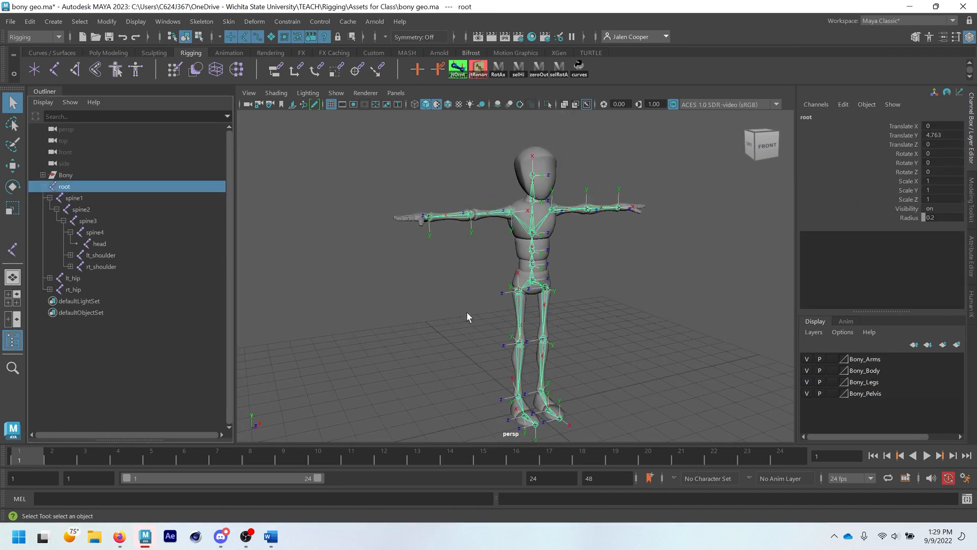
{"action": "left_click", "coordinate": [519, 67]}
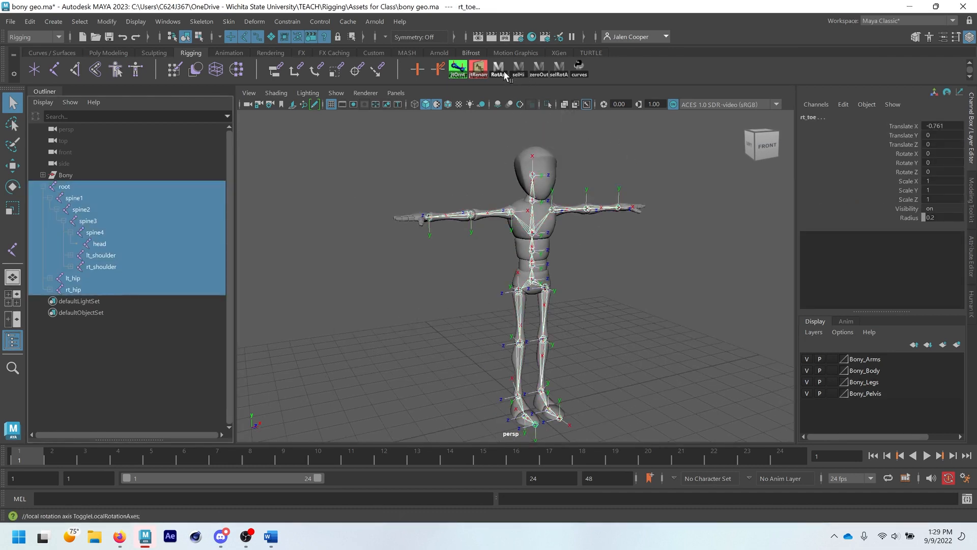
{"action": "left_click", "coordinate": [609, 323]}
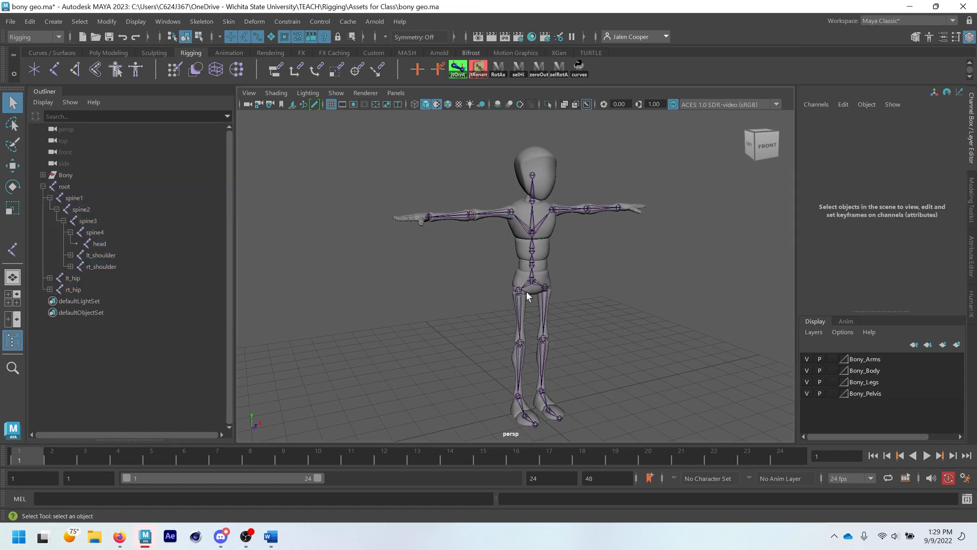
- Switch to Word and review the "Parent Geometry to the Bones" section of the Bony Rig notes
{"action": "left_click_drag", "start_coordinate": [569, 267], "coordinate": [542, 336], "text": "alt"}
{"action": "middle_click_drag", "start_coordinate": [546, 381], "coordinate": [511, 305], "text": "alt"}
{"action": "left_click_drag", "start_coordinate": [513, 285], "coordinate": [491, 303], "text": "alt"}
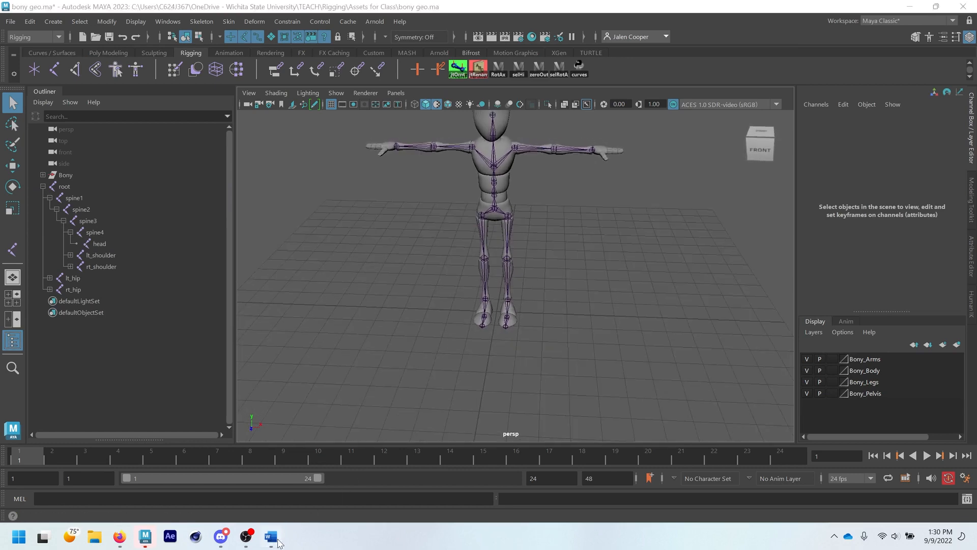
{"action": "left_click", "coordinate": [271, 537]}
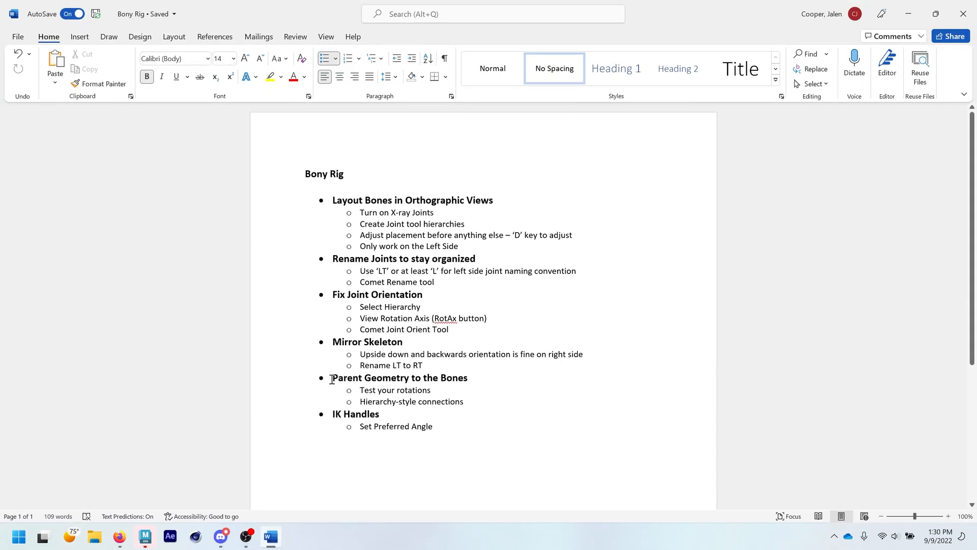
{"action": "left_click_drag", "start_coordinate": [332, 380], "coordinate": [473, 400]}
{"action": "left_click", "coordinate": [469, 410]}
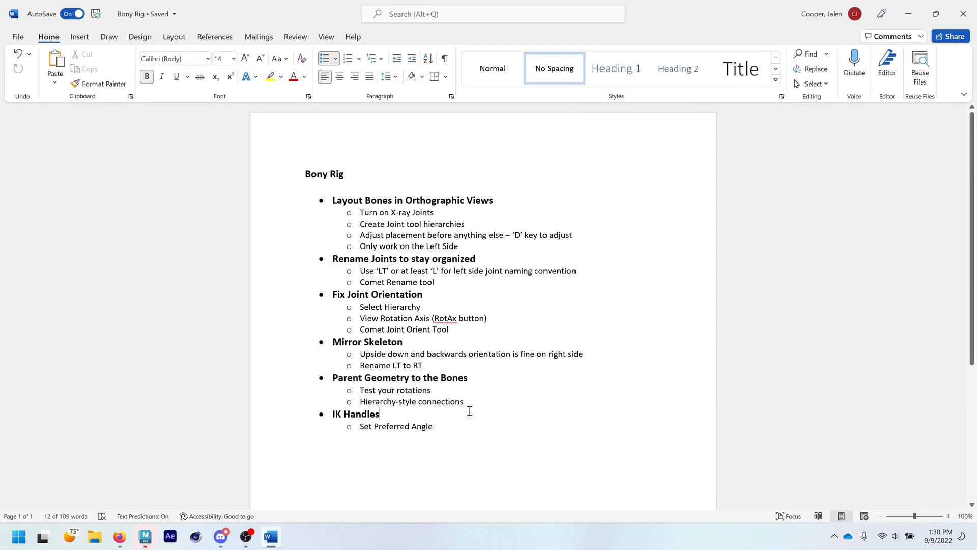
- Switch back to Maya and parent the left toe geometry Bony_L_toe to the lt_ball joint
{"action": "left_click", "coordinate": [145, 536]}
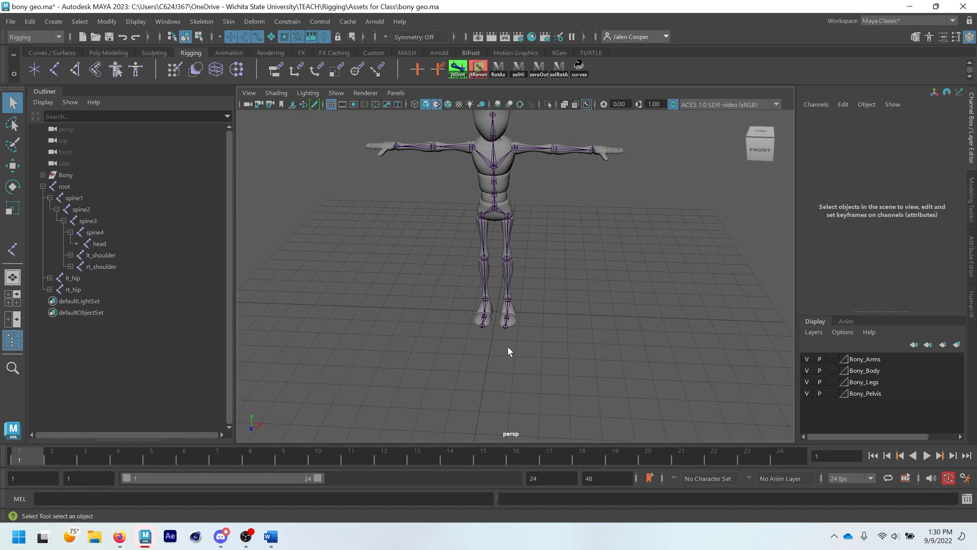
{"action": "scroll", "coordinate": [515, 335], "scroll_direction": "up", "scroll_amount": 2}
{"action": "scroll", "coordinate": [515, 335], "scroll_direction": "up", "scroll_amount": 4}
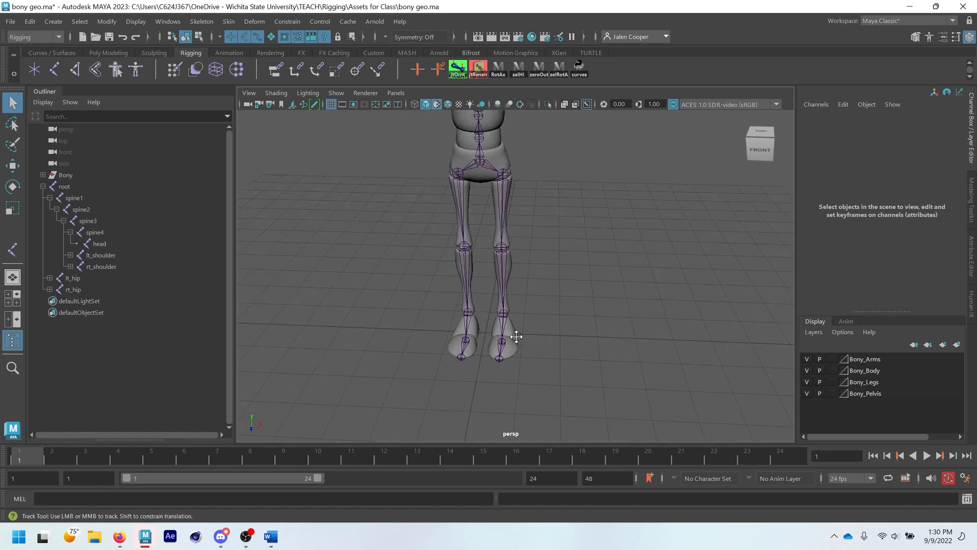
{"action": "middle_click_drag", "start_coordinate": [517, 334], "coordinate": [582, 283], "text": "alt"}
{"action": "left_click_drag", "start_coordinate": [582, 284], "coordinate": [548, 288], "text": "alt"}
{"action": "scroll", "coordinate": [570, 339], "scroll_direction": "up", "scroll_amount": 6}
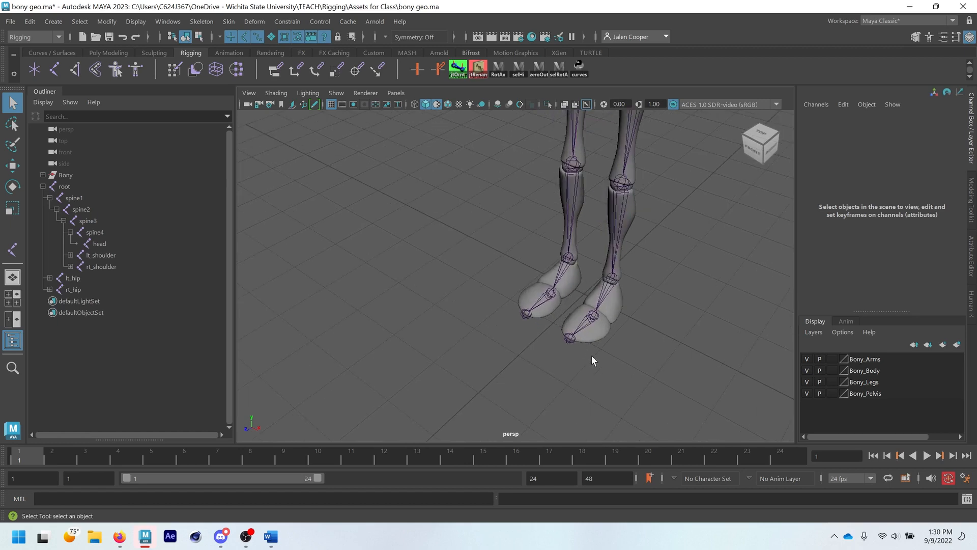
{"action": "middle_click_drag", "start_coordinate": [602, 381], "coordinate": [522, 300], "text": "alt"}
{"action": "scroll", "coordinate": [522, 300], "scroll_direction": "up", "scroll_amount": 2}
{"action": "scroll", "coordinate": [511, 309], "scroll_direction": "up", "scroll_amount": 6}
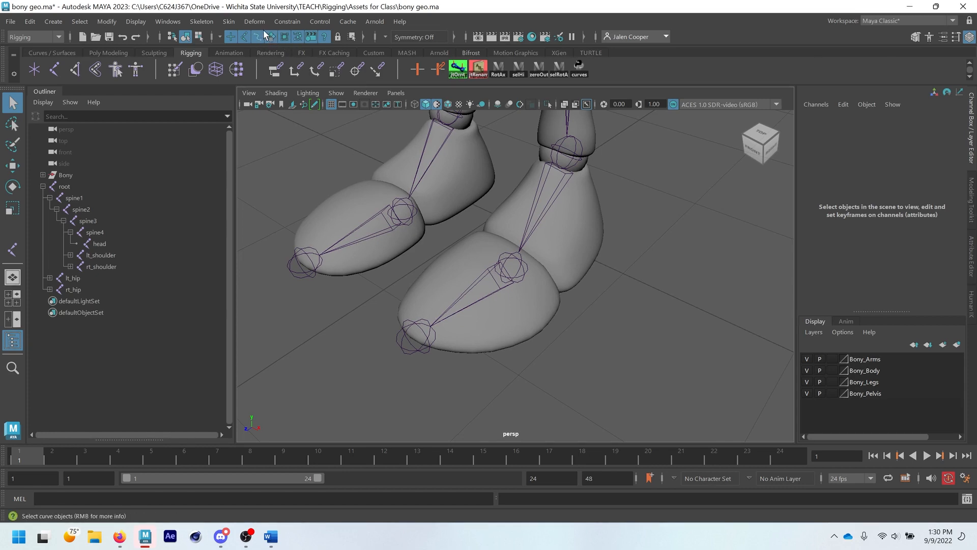
{"action": "left_click", "coordinate": [527, 318]}
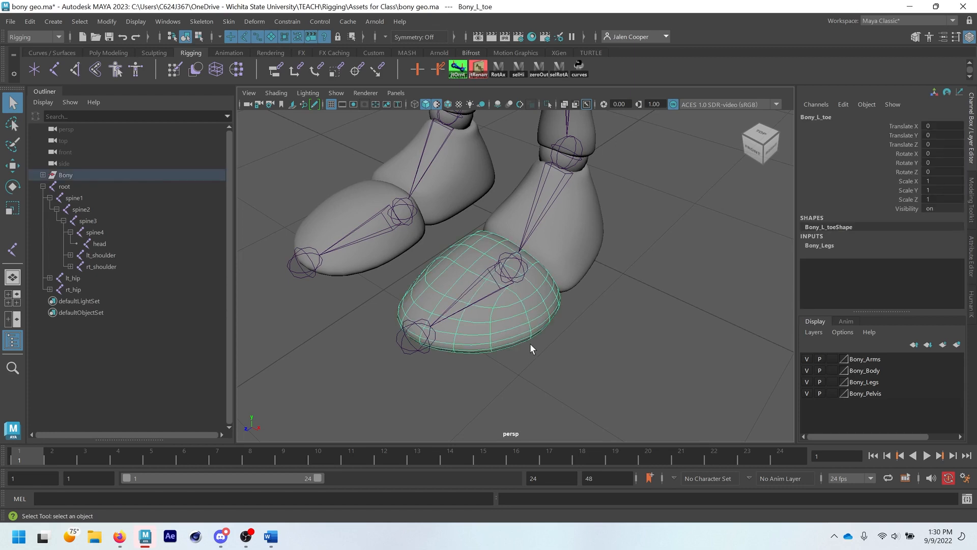
{"action": "left_click", "coordinate": [509, 278]}
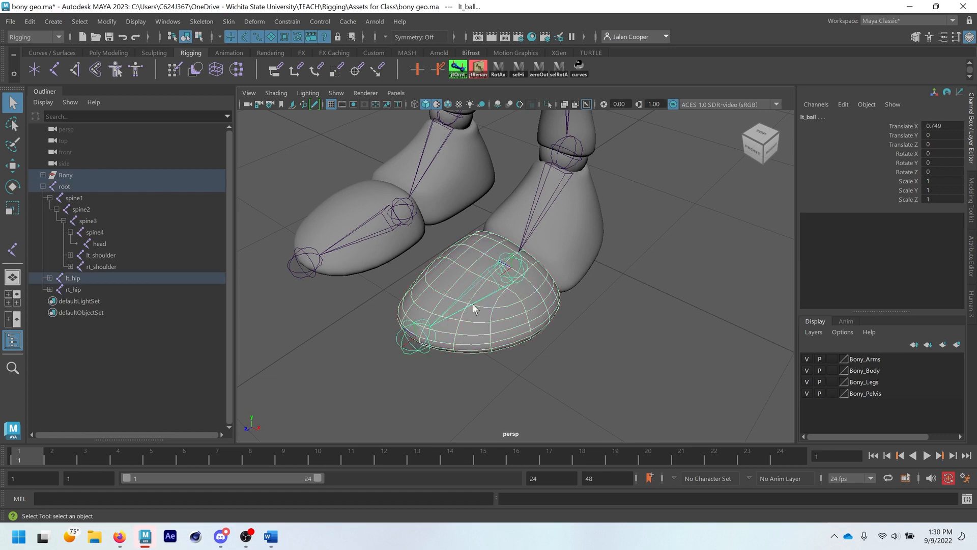
{"action": "key", "text": "p"}
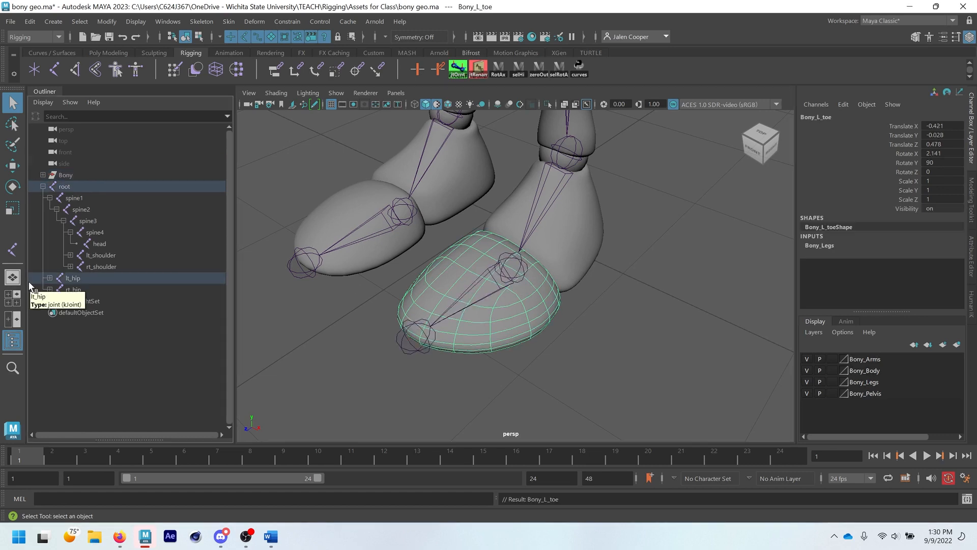
- Expand the full lt_hip branch and examine where Bony_L_toe sits relative to the lt_ball and lt_toe joints
{"action": "left_click", "coordinate": [49, 278], "text": "shift"}
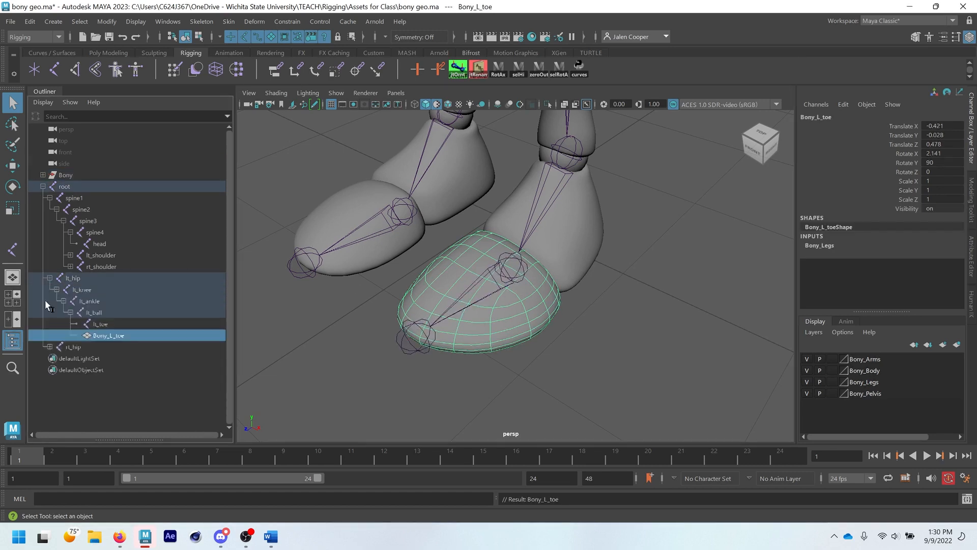
{"action": "left_click", "coordinate": [102, 327]}
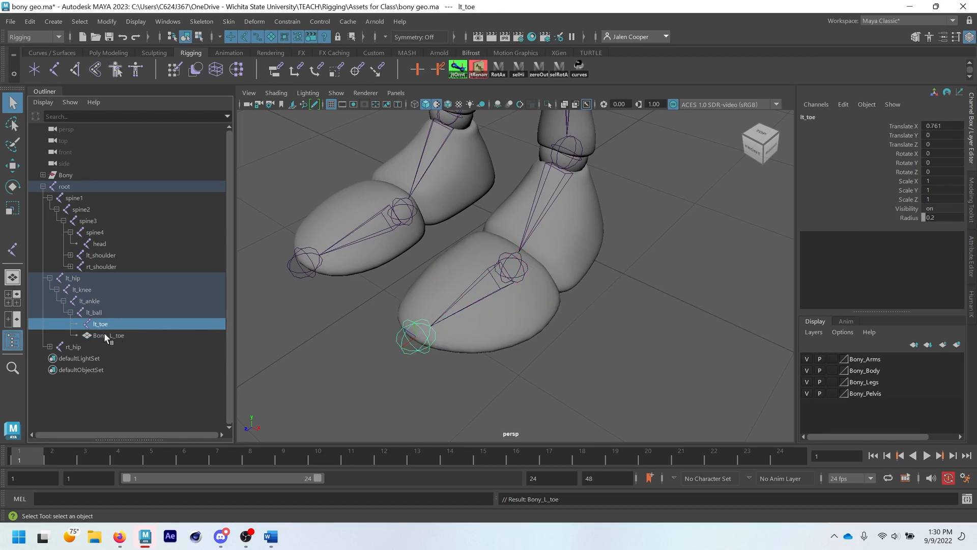
{"action": "left_click", "coordinate": [95, 313]}
{"action": "left_click", "coordinate": [517, 406]}
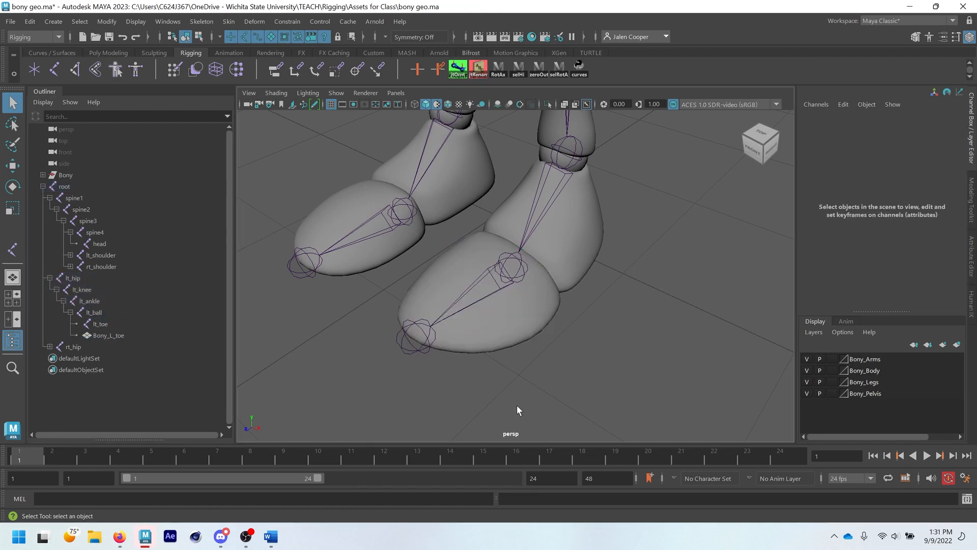
- Rotate the lt_ball joint about -39° in Z to test the toe geometry's connection, and undo the rotation
{"action": "left_click", "coordinate": [508, 277]}
{"action": "key", "text": "e"}
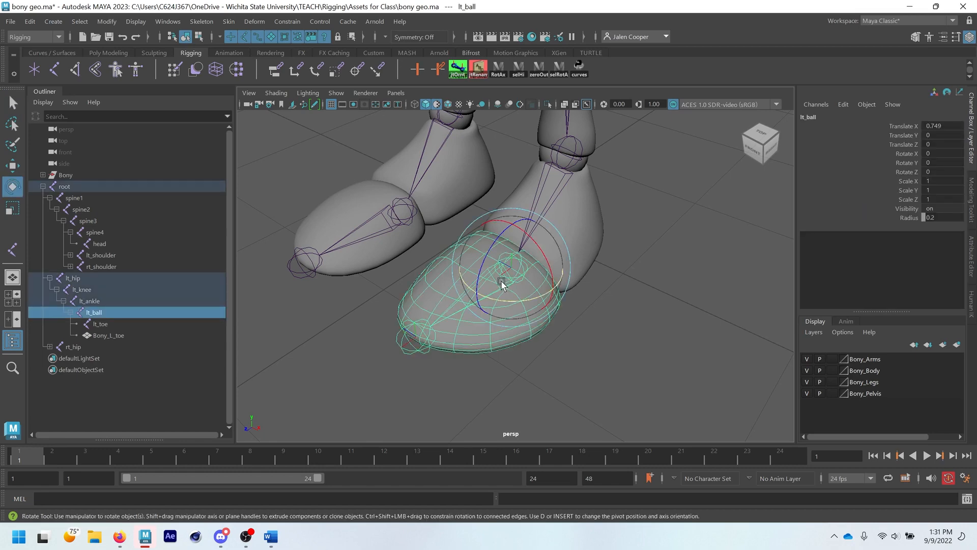
{"action": "left_click_drag", "start_coordinate": [502, 273], "coordinate": [504, 299]}
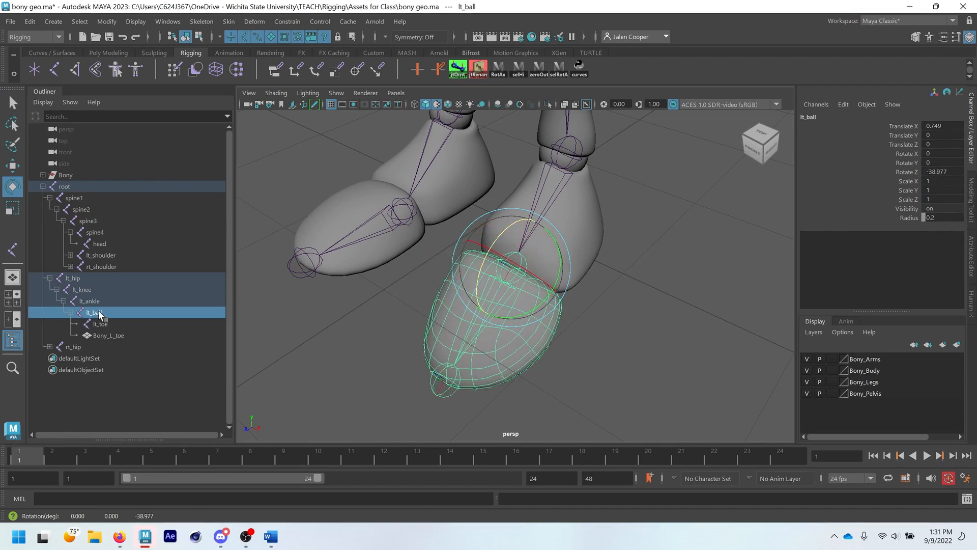
{"action": "left_click", "coordinate": [508, 371]}
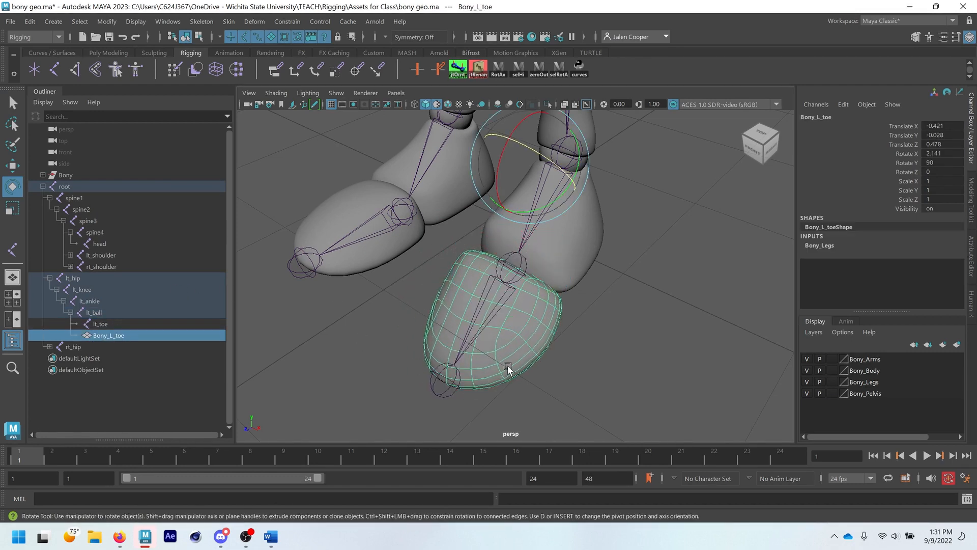
{"action": "left_click", "coordinate": [455, 387]}
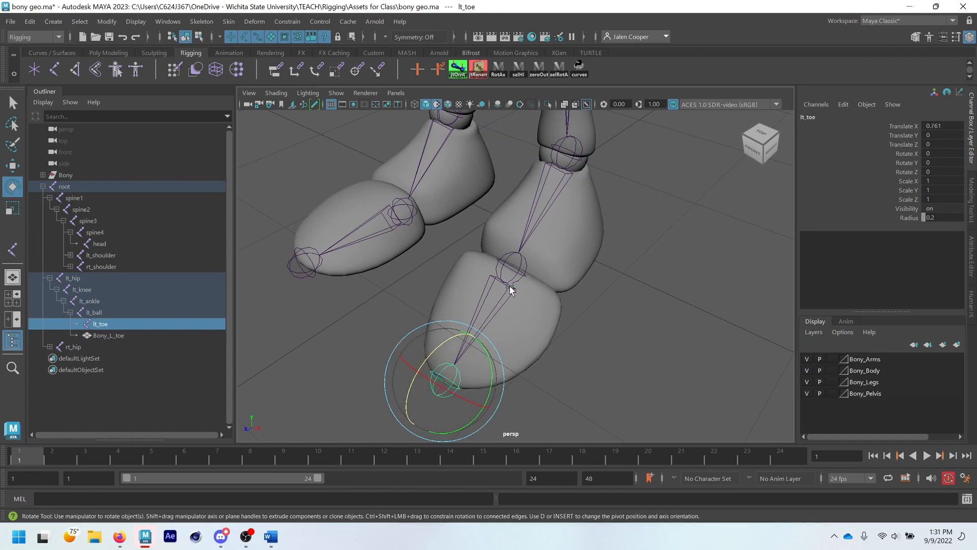
{"action": "left_click", "coordinate": [508, 280]}
{"action": "key", "text": "ctrl+z"}
{"action": "key", "text": "ctrl+z"}
{"action": "key", "text": "ctrl+z"}
{"action": "key", "text": "ctrl+z"}
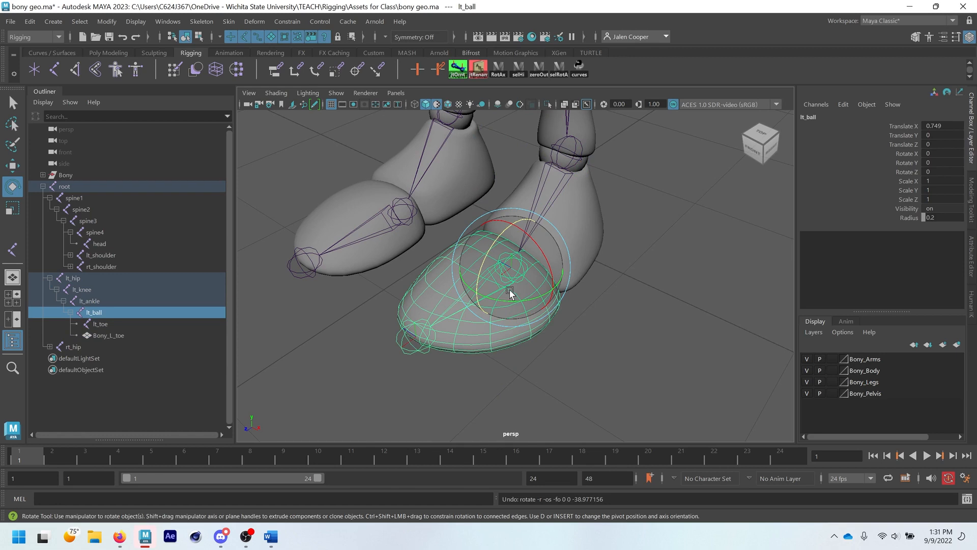
{"action": "key", "text": "q"}
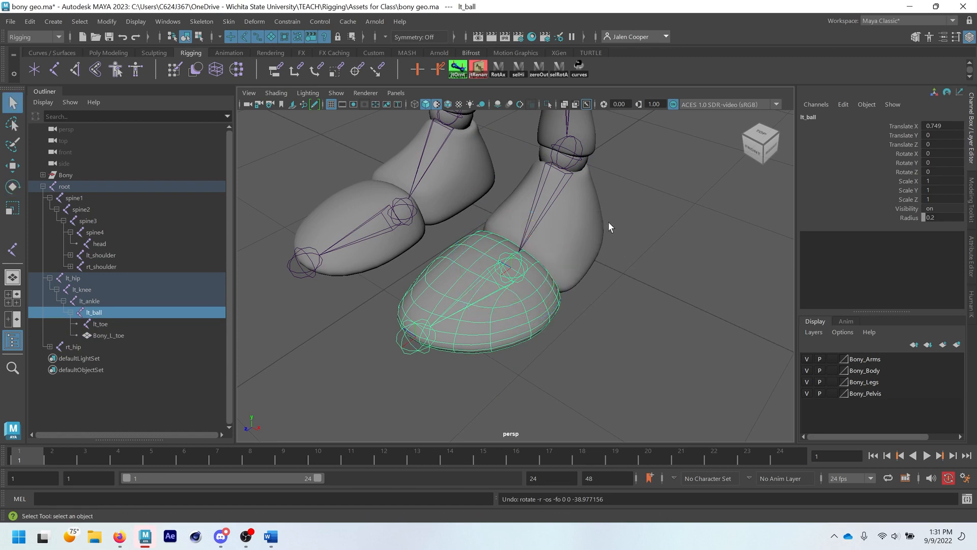
- Select the left foot geometry Bony_L_foot together with the left ankle joint, and clear the selection
{"action": "middle_click_drag", "start_coordinate": [609, 222], "coordinate": [609, 289], "text": "alt"}
{"action": "right_click_drag", "start_coordinate": [609, 289], "coordinate": [626, 258], "text": "alt"}
{"action": "left_click_drag", "start_coordinate": [626, 258], "coordinate": [635, 278], "text": "alt"}
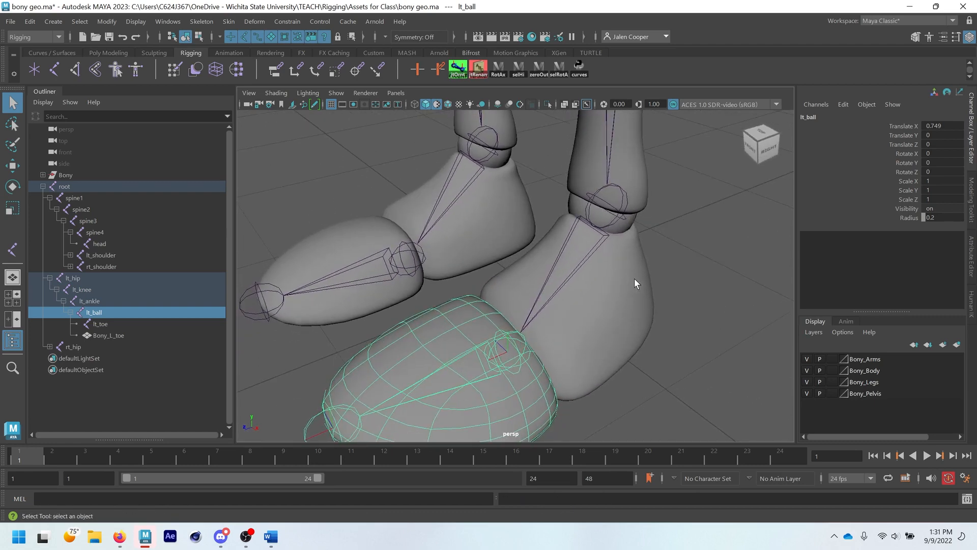
{"action": "middle_click_drag", "start_coordinate": [635, 279], "coordinate": [610, 246], "text": "alt"}
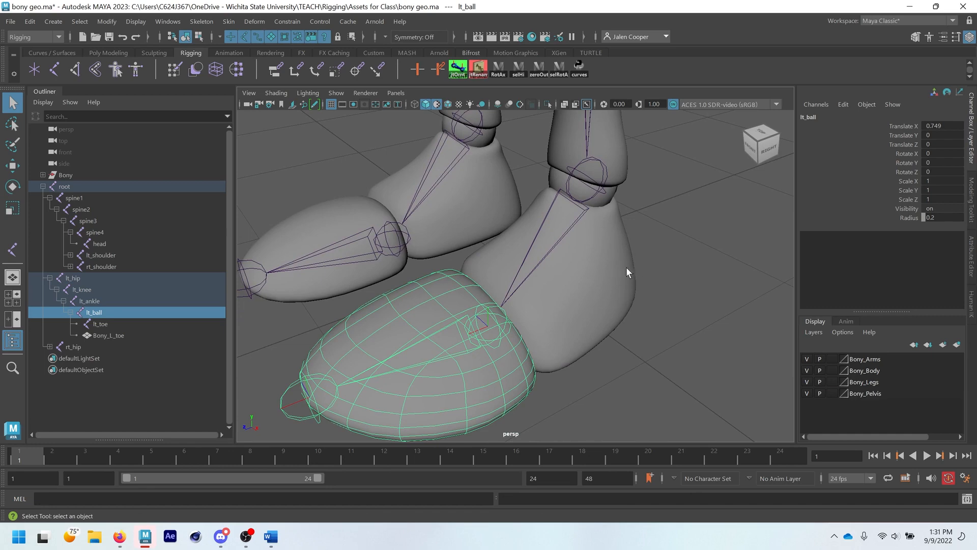
{"action": "left_click", "coordinate": [595, 234]}
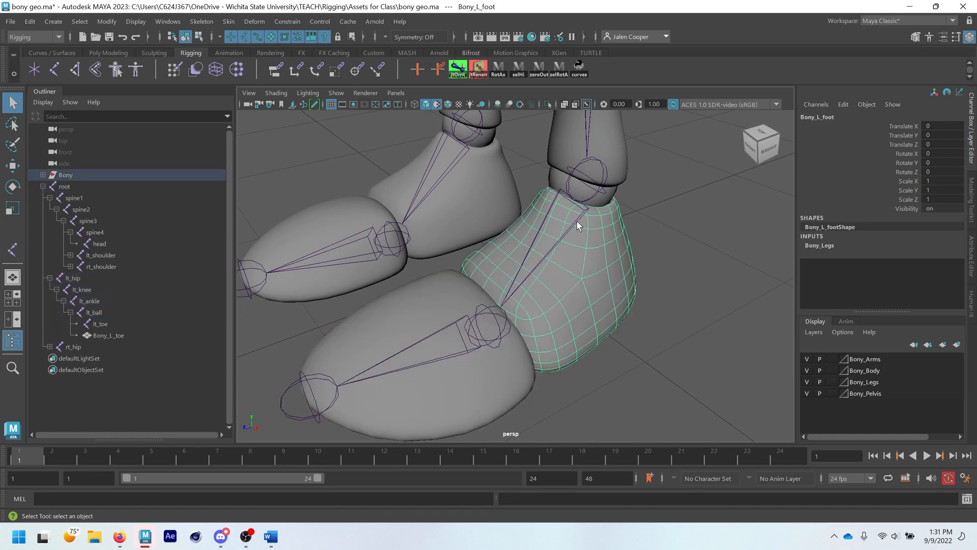
{"action": "left_click", "coordinate": [577, 221], "text": "shift"}
{"action": "left_click", "coordinate": [639, 253]}
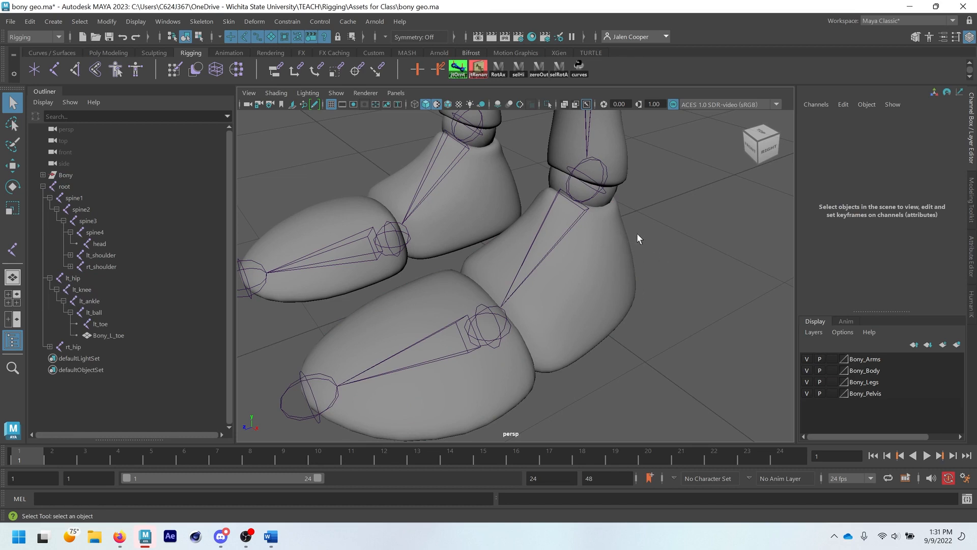
- Parent the left foot geometry Bony_L_foot and Bony_L_ankle to the lt_ankle joint, and clear the selection
{"action": "left_click", "coordinate": [609, 243]}
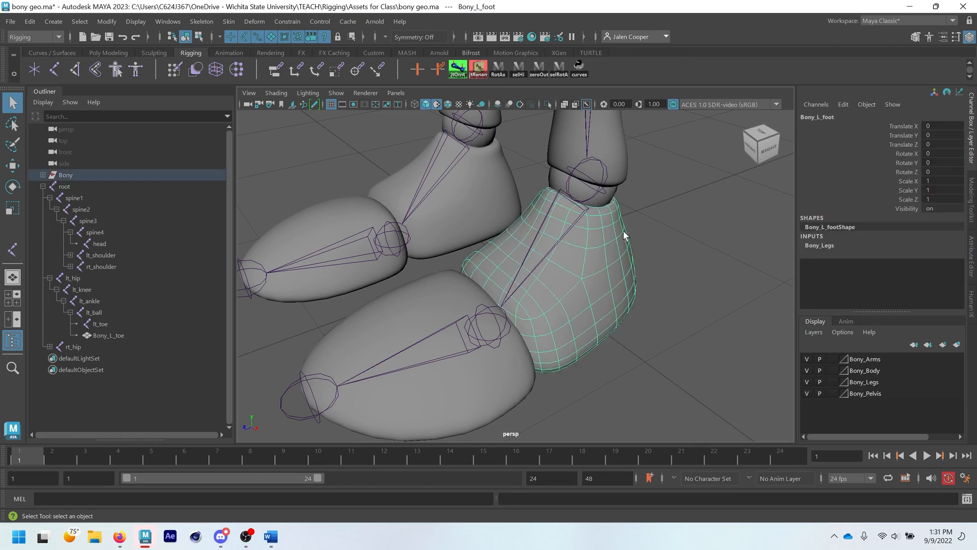
{"action": "left_click", "coordinate": [603, 204]}
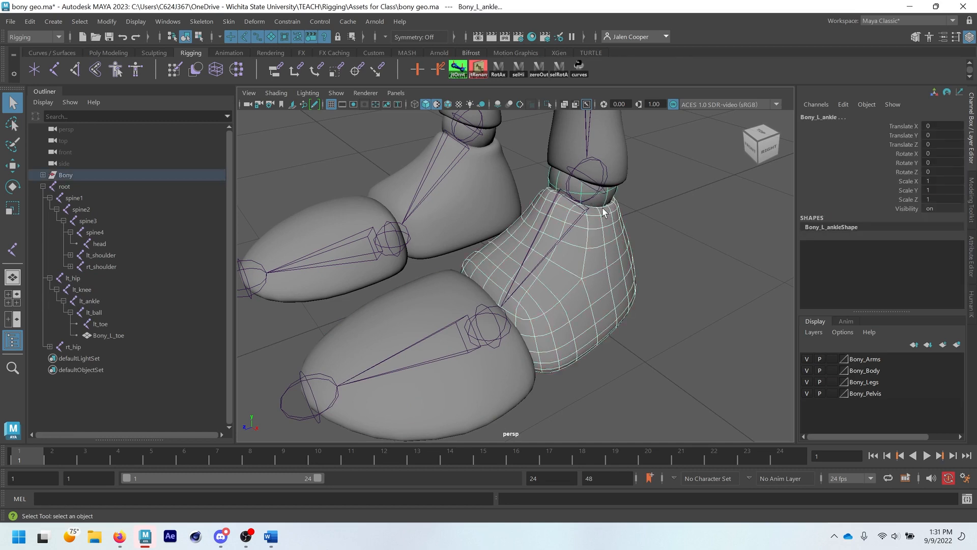
{"action": "left_click", "coordinate": [569, 227], "text": "shift"}
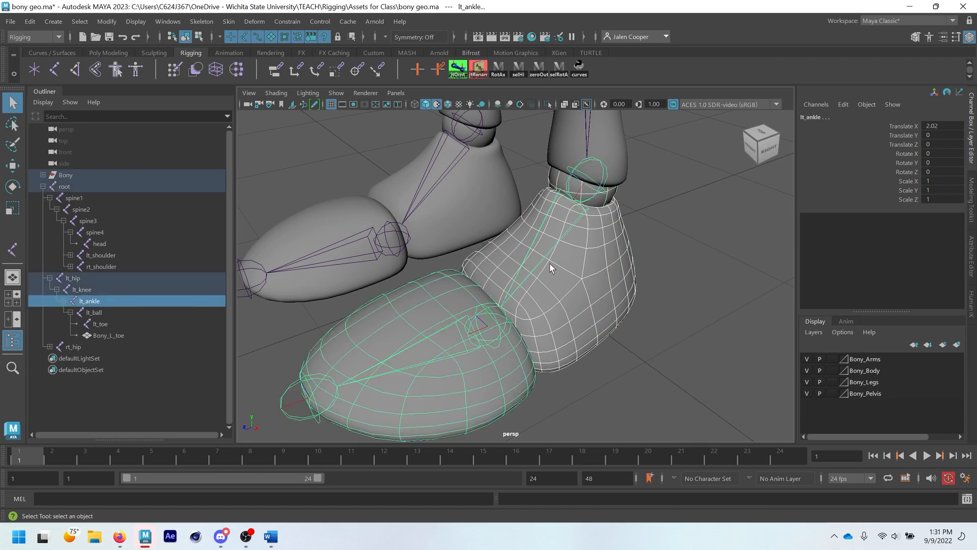
{"action": "key", "text": "p"}
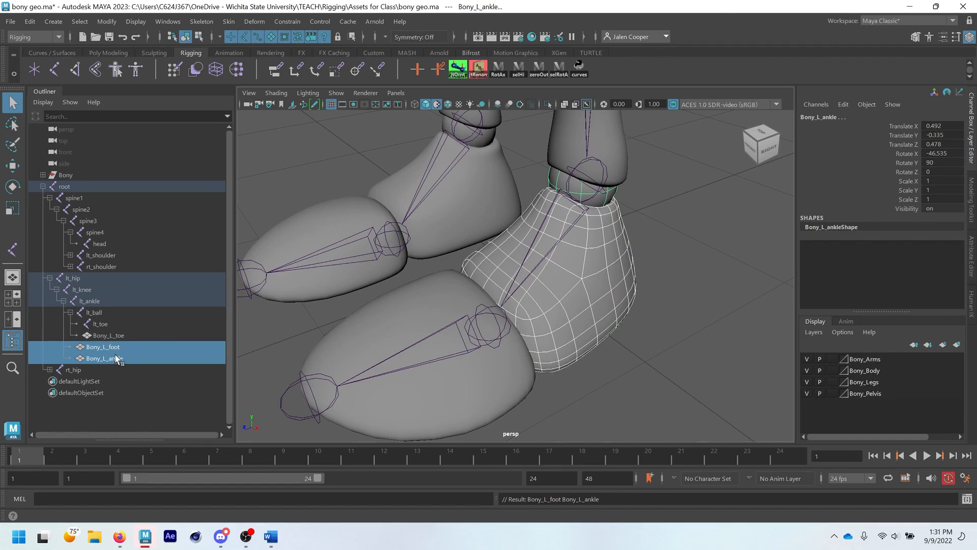
{"action": "left_click", "coordinate": [676, 181]}
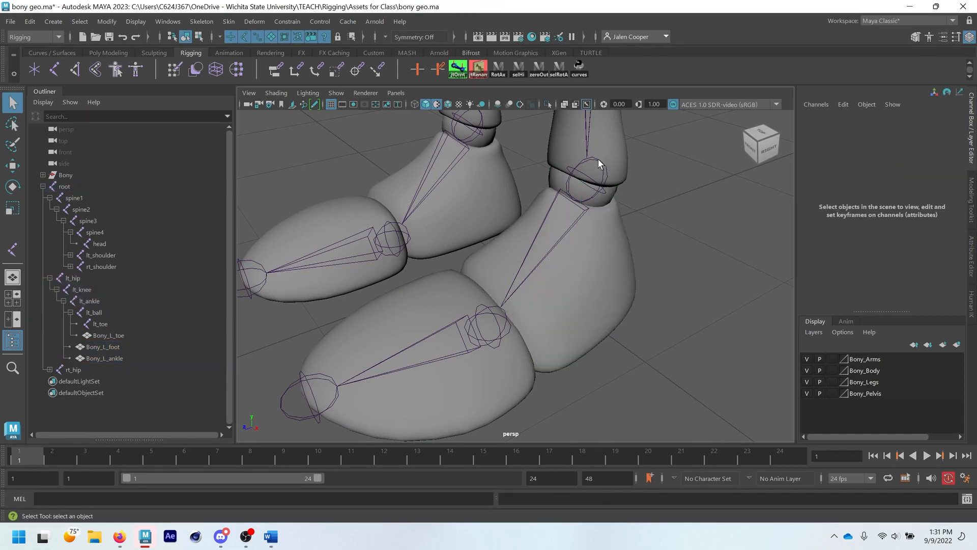
- Rotate the lt_ankle joint and bend lt_ball about 38° in Z to test the foot geometry, and undo the rotations
{"action": "left_click", "coordinate": [598, 162]}
{"action": "key", "text": "e"}
{"action": "left_click_drag", "start_coordinate": [548, 201], "coordinate": [477, 233]}
{"action": "left_click", "coordinate": [456, 271]}
{"action": "scroll", "coordinate": [571, 279], "scroll_direction": "down", "scroll_amount": 2}
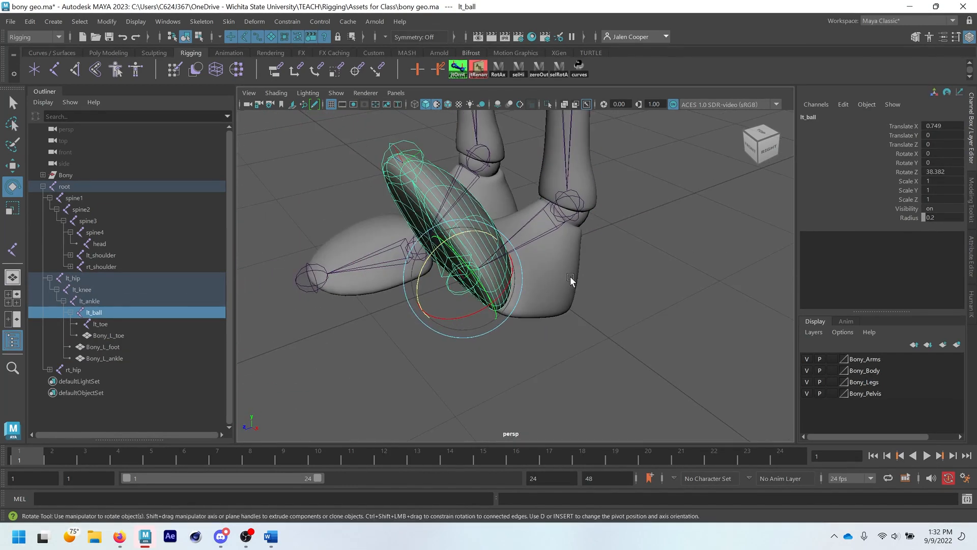
{"action": "left_click_drag", "start_coordinate": [572, 280], "coordinate": [534, 256], "text": "alt"}
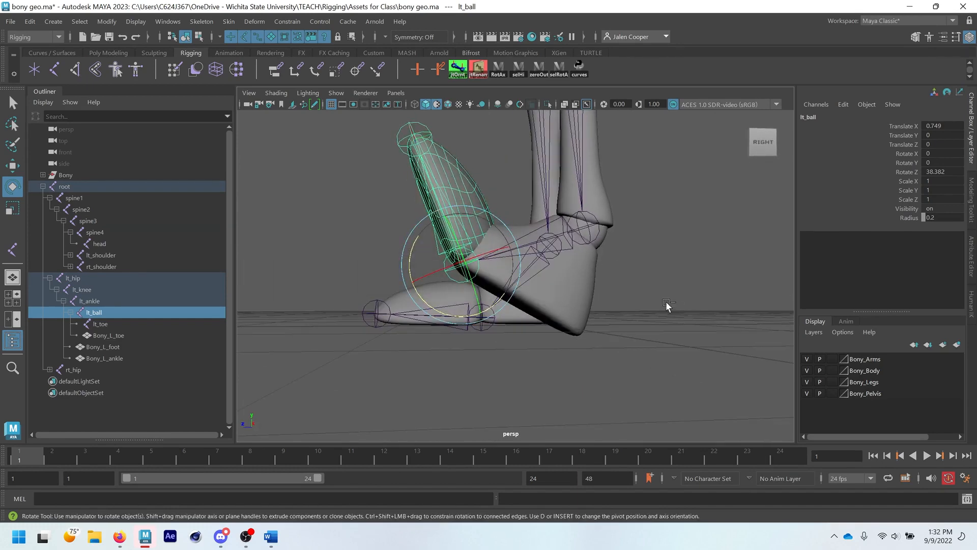
{"action": "key", "text": "ctrl+z"}
{"action": "key", "text": "ctrl+z"}
{"action": "key", "text": "ctrl+z"}
{"action": "scroll", "coordinate": [596, 260], "scroll_direction": "down", "scroll_amount": 2}
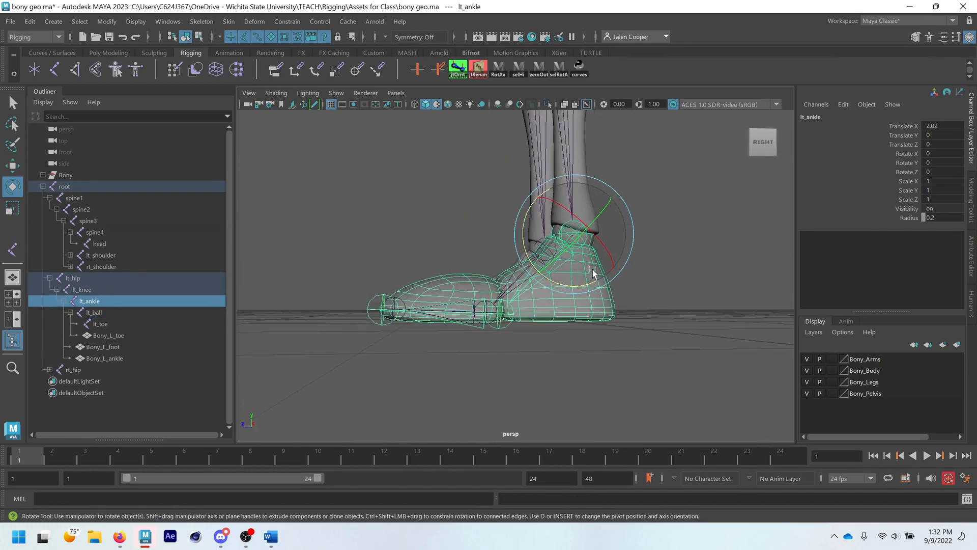
- Parent the left shin geometry polySurface1 together with Bony_L_knee to the lt_knee joint
{"action": "left_click_drag", "start_coordinate": [612, 187], "coordinate": [620, 219], "text": "alt"}
{"action": "key", "text": "q"}
{"action": "middle_click_drag", "start_coordinate": [620, 219], "coordinate": [583, 312], "text": "alt"}
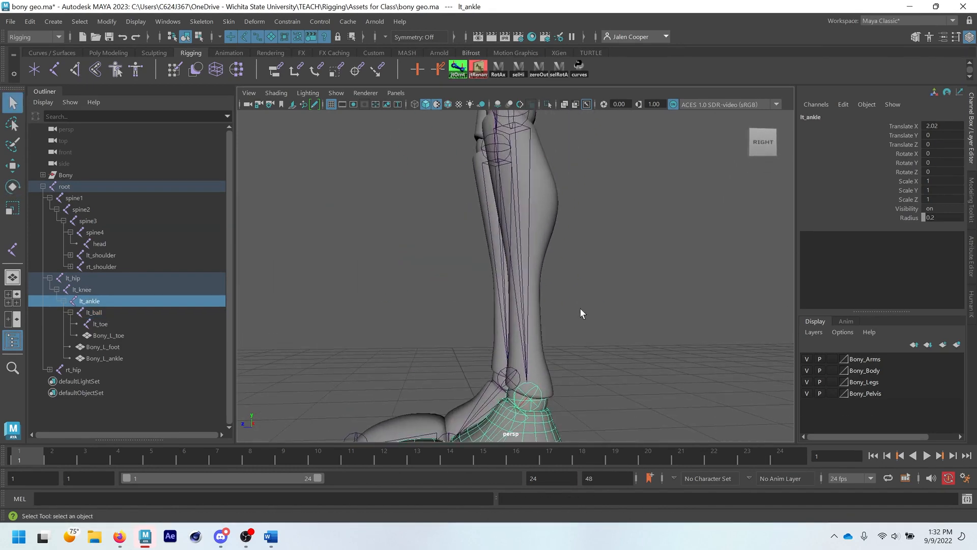
{"action": "left_click_drag", "start_coordinate": [582, 312], "coordinate": [576, 278], "text": "alt"}
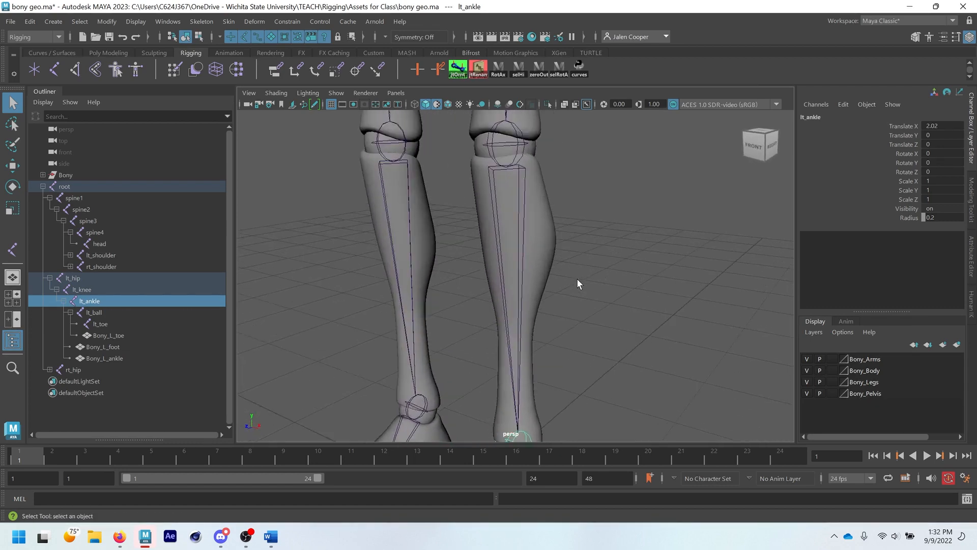
{"action": "right_click_drag", "start_coordinate": [577, 278], "coordinate": [560, 179], "text": "alt"}
{"action": "middle_click_drag", "start_coordinate": [560, 179], "coordinate": [551, 279], "text": "alt"}
{"action": "left_click", "coordinate": [545, 273]}
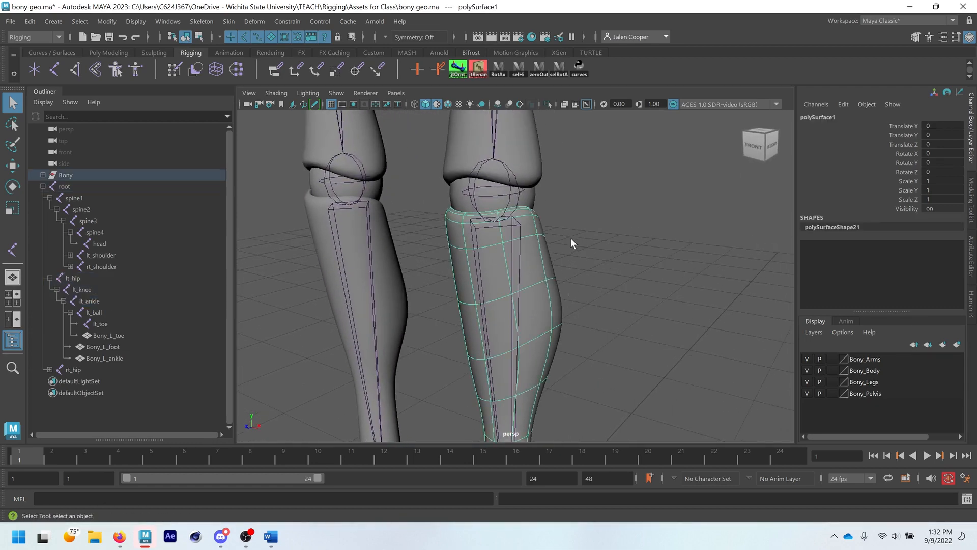
{"action": "left_click", "coordinate": [529, 193]}
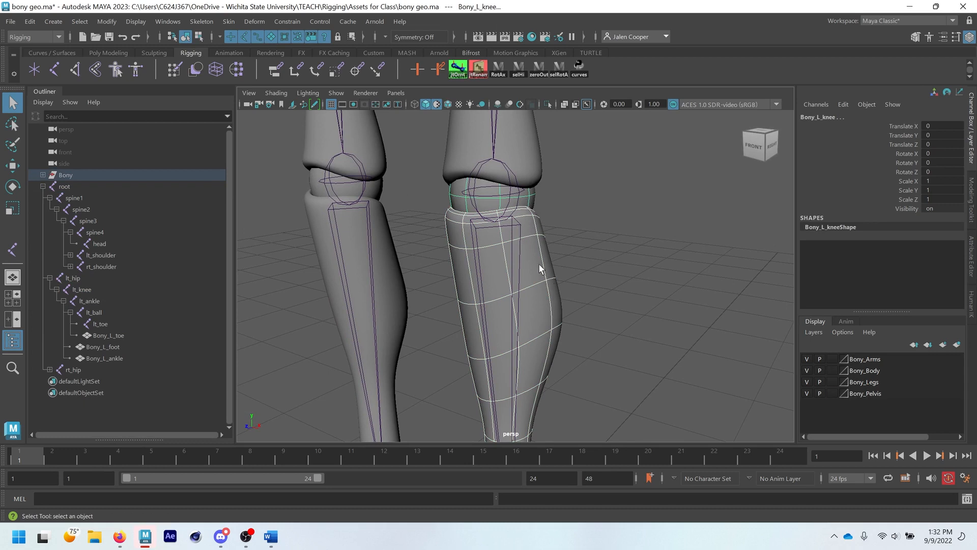
{"action": "left_click_drag", "start_coordinate": [539, 263], "coordinate": [522, 230], "text": "alt"}
{"action": "left_click", "coordinate": [528, 214]}
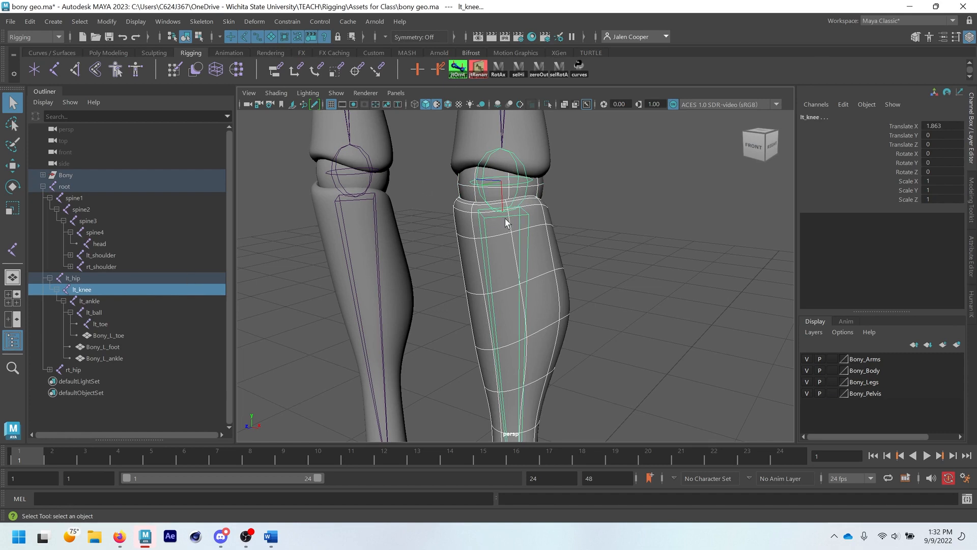
{"action": "key", "text": "p"}
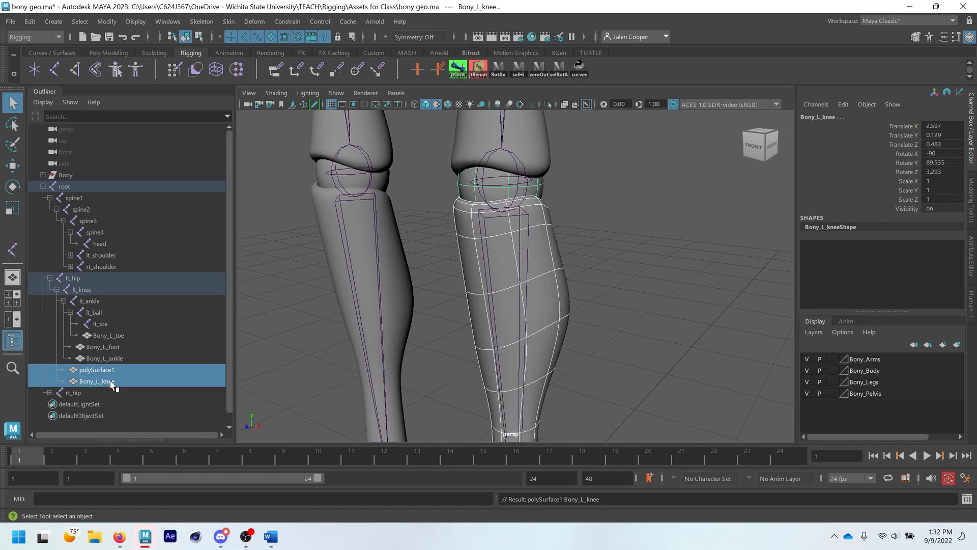
- Swing the lt_knee joint to about 71° and back to about 12° in Z to test the lower leg, and undo the rotations
{"action": "middle_click_drag", "start_coordinate": [602, 247], "coordinate": [608, 358], "text": "alt"}
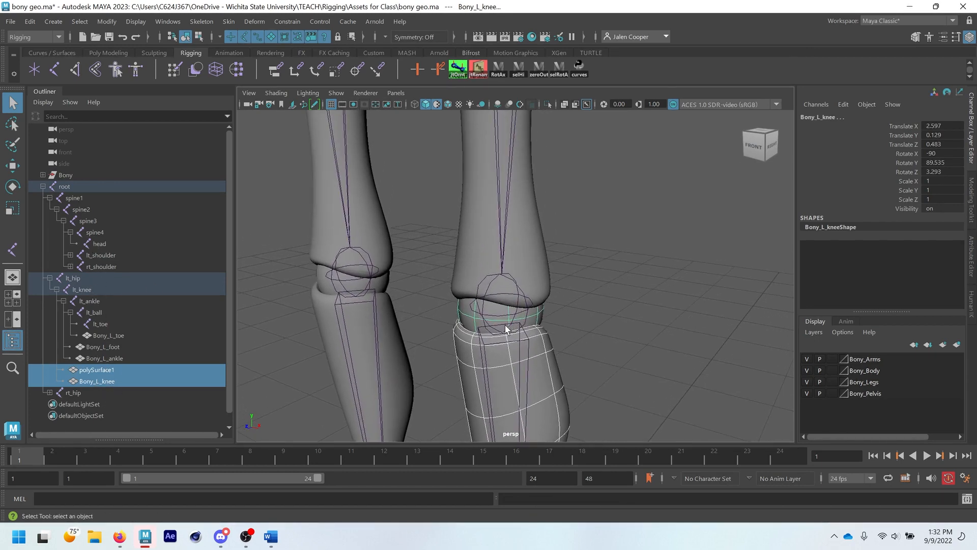
{"action": "left_click", "coordinate": [515, 316]}
{"action": "key", "text": "e"}
{"action": "scroll", "coordinate": [497, 304], "scroll_direction": "down", "scroll_amount": 5}
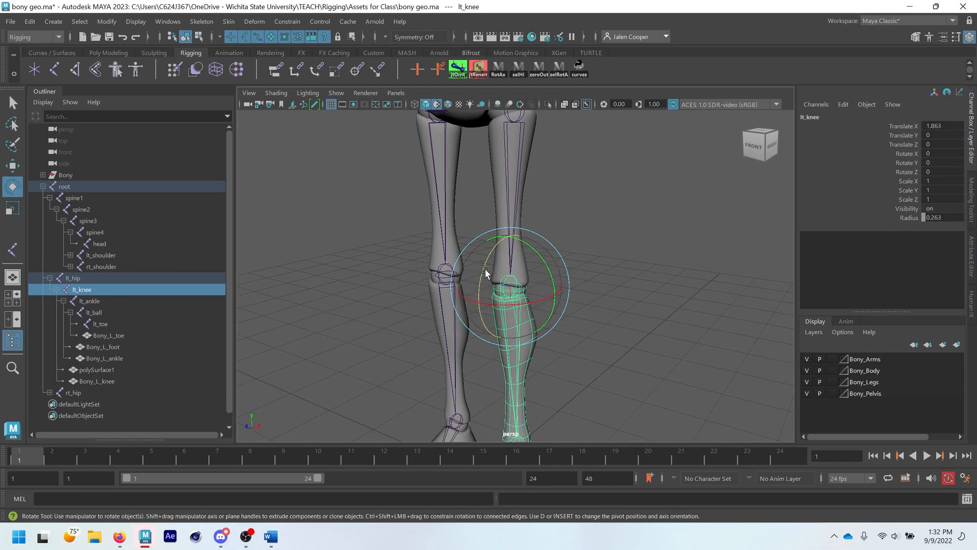
{"action": "left_click_drag", "start_coordinate": [485, 273], "coordinate": [518, 216]}
{"action": "scroll", "coordinate": [480, 306], "scroll_direction": "down", "scroll_amount": 3}
{"action": "middle_click_drag", "start_coordinate": [479, 339], "coordinate": [492, 273], "text": "alt"}
{"action": "left_click_drag", "start_coordinate": [492, 274], "coordinate": [569, 212]}
{"action": "key", "text": "ctrl+z"}
{"action": "key", "text": "ctrl+z"}
{"action": "key", "text": "ctrl+z"}
{"action": "key", "text": "ctrl+z"}
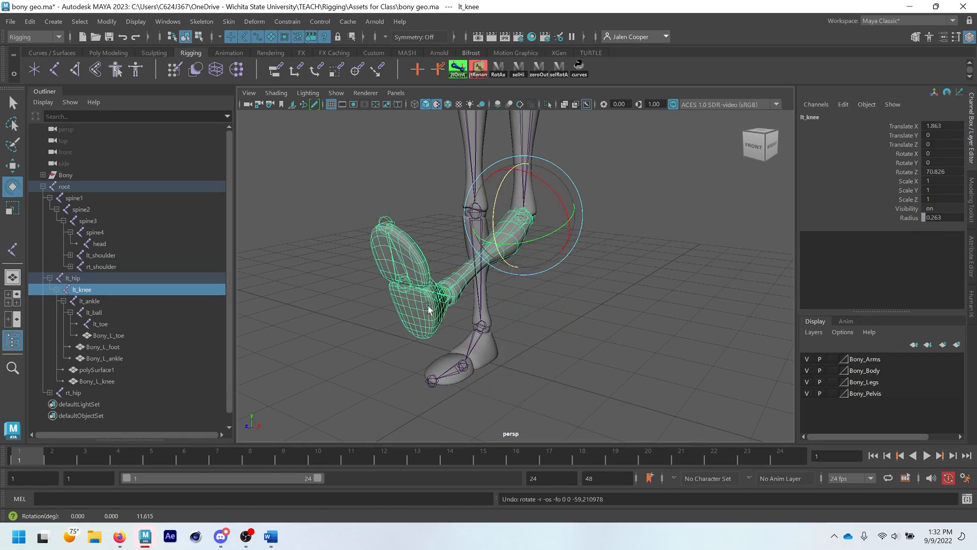
{"action": "key", "text": "ctrl+z"}
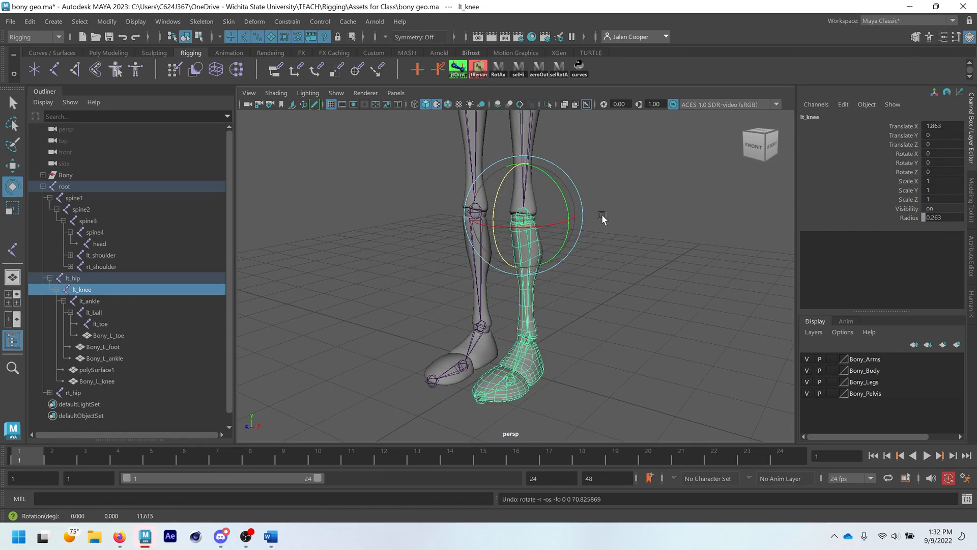
- Parent the left thigh geometry polySurface2 together with Bony_L_but to the lt_hip joint
{"action": "key", "text": "q"}
{"action": "middle_click_drag", "start_coordinate": [576, 153], "coordinate": [560, 254], "text": "alt"}
{"action": "scroll", "coordinate": [546, 207], "scroll_direction": "up", "scroll_amount": 4}
{"action": "middle_click_drag", "start_coordinate": [545, 204], "coordinate": [539, 246], "text": "alt"}
{"action": "left_click", "coordinate": [541, 246]}
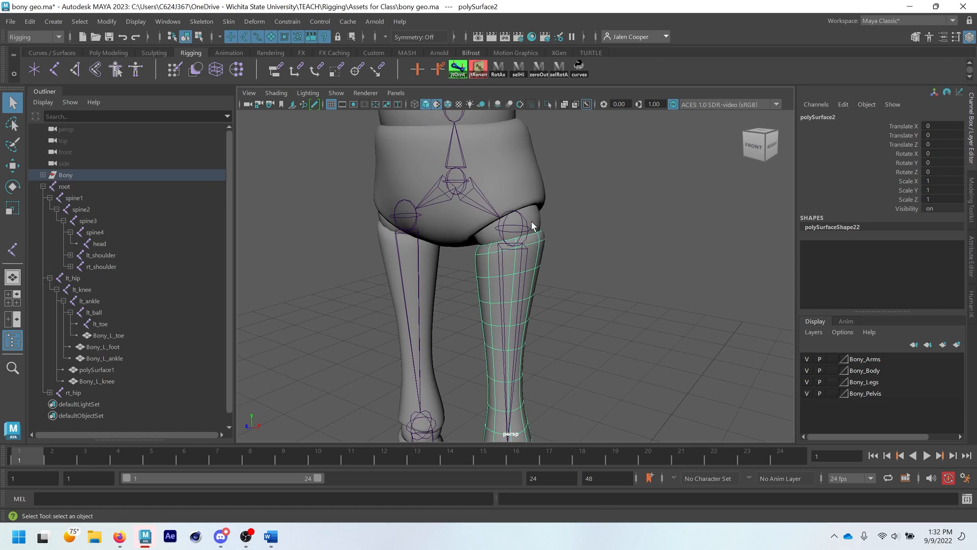
{"action": "left_click", "coordinate": [530, 238]}
{"action": "scroll", "coordinate": [520, 239], "scroll_direction": "up", "scroll_amount": 2}
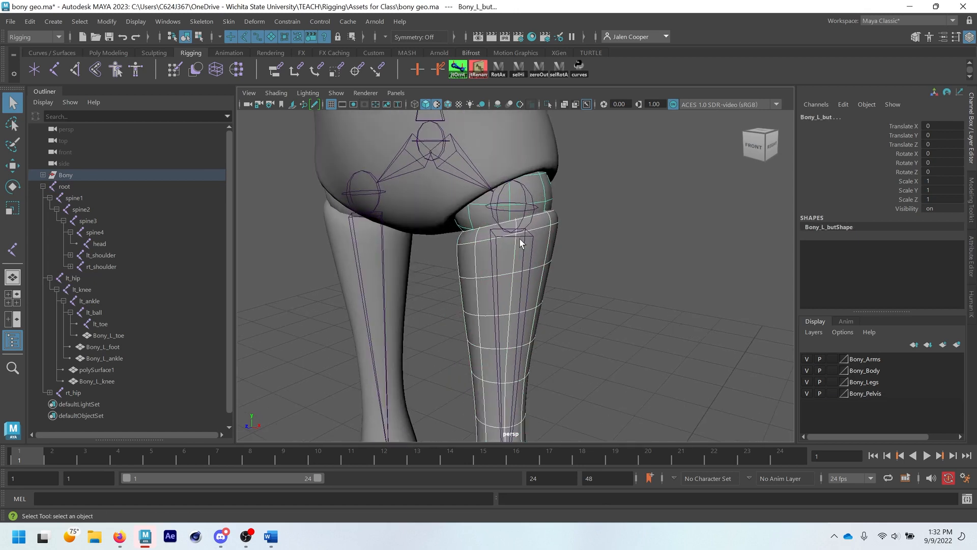
{"action": "left_click", "coordinate": [526, 213]}
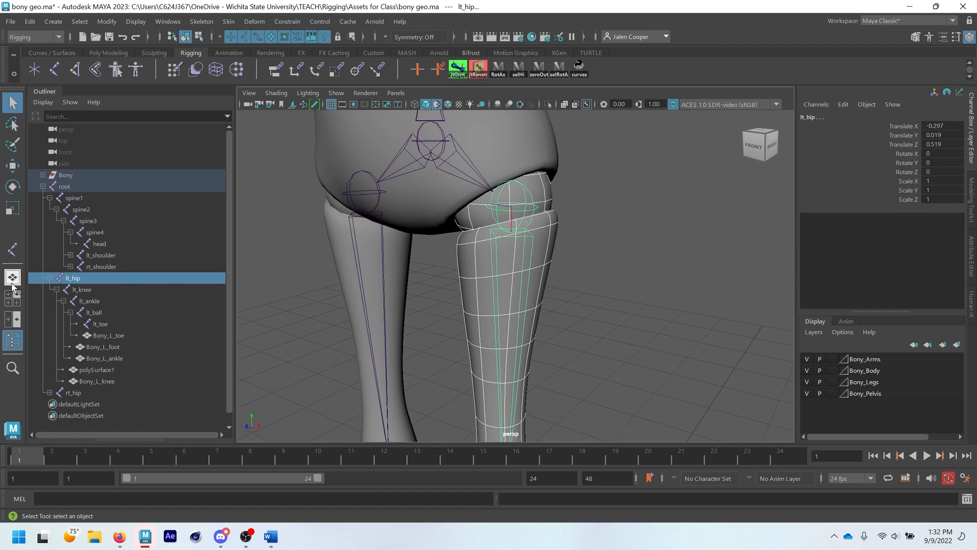
{"action": "left_click", "coordinate": [535, 213]}
- Test the left leg in a bent pose by rotating lt_hip about 66°, lt_knee about -107° and lt_ankle about -53° in Z
{"action": "left_click", "coordinate": [534, 213]}
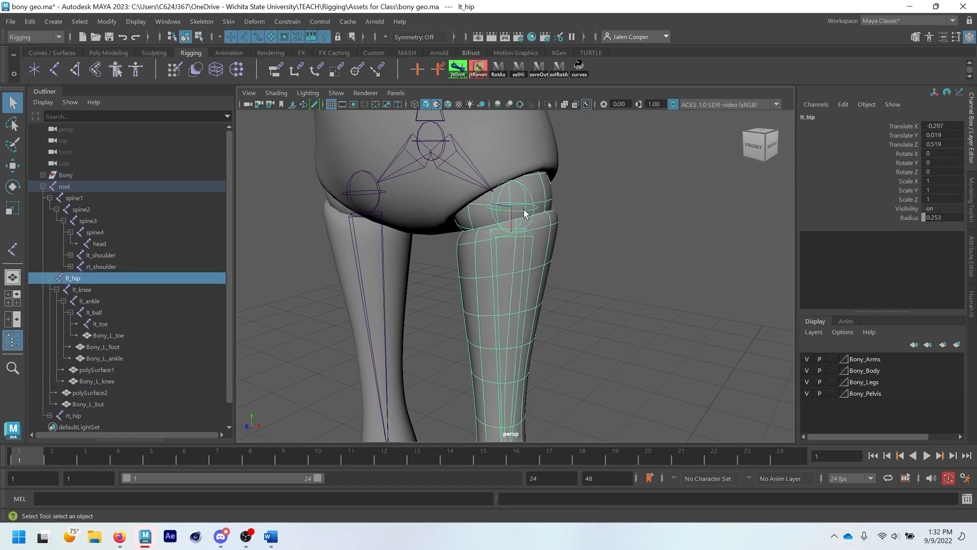
{"action": "scroll", "coordinate": [499, 276], "scroll_direction": "down", "scroll_amount": 4}
{"action": "key", "text": "e"}
{"action": "left_click_drag", "start_coordinate": [496, 285], "coordinate": [466, 227]}
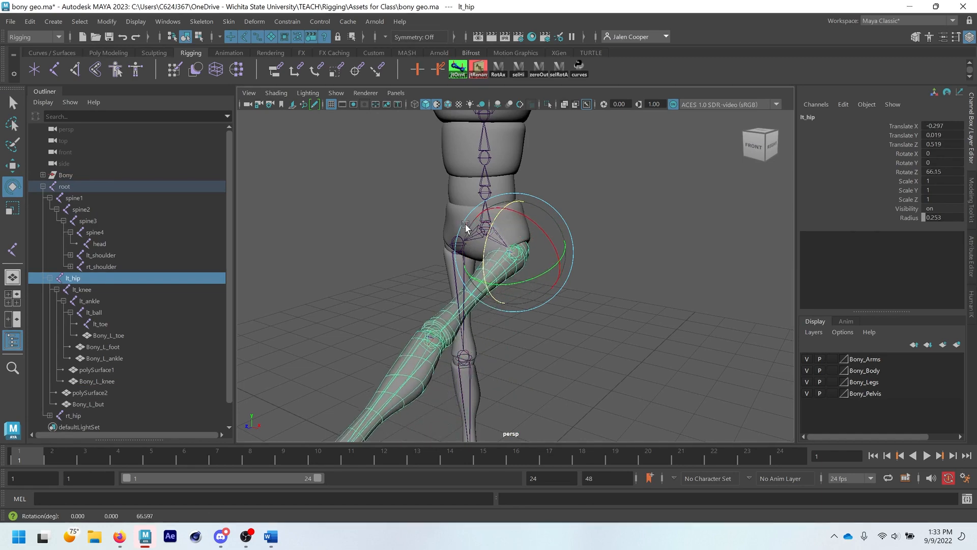
{"action": "left_click", "coordinate": [435, 341]}
{"action": "left_click_drag", "start_coordinate": [407, 312], "coordinate": [441, 387]}
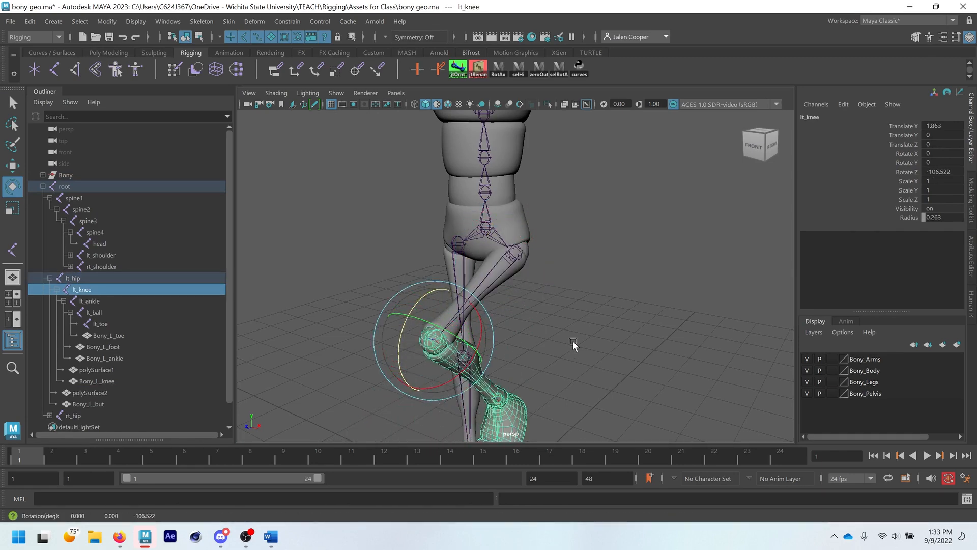
{"action": "middle_click_drag", "start_coordinate": [486, 413], "coordinate": [479, 320], "text": "alt"}
{"action": "left_click", "coordinate": [493, 310]}
{"action": "left_click_drag", "start_coordinate": [472, 289], "coordinate": [497, 328]}
{"action": "scroll", "coordinate": [504, 310], "scroll_direction": "down", "scroll_amount": 5}
{"action": "left_click_drag", "start_coordinate": [530, 270], "coordinate": [513, 283], "text": "alt"}
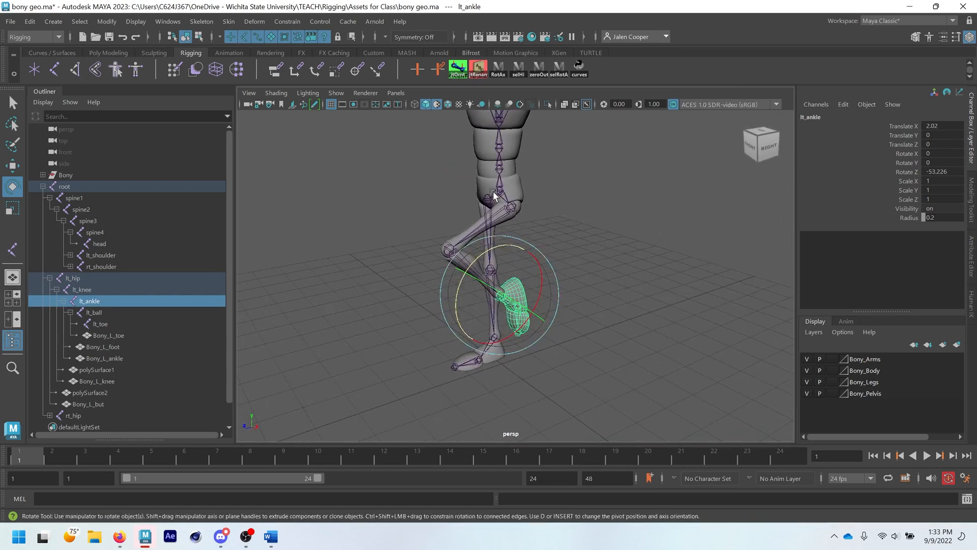
- Undo the test rotations of the left ankle, knee and hip joints
{"action": "middle_click_drag", "start_coordinate": [496, 195], "coordinate": [502, 246], "text": "alt"}
{"action": "key", "text": "ctrl+z"}
{"action": "key", "text": "ctrl+z"}
{"action": "key", "text": "ctrl+z"}
{"action": "key", "text": "ctrl+z"}
{"action": "key", "text": "ctrl+z"}
{"action": "key", "text": "ctrl+z"}
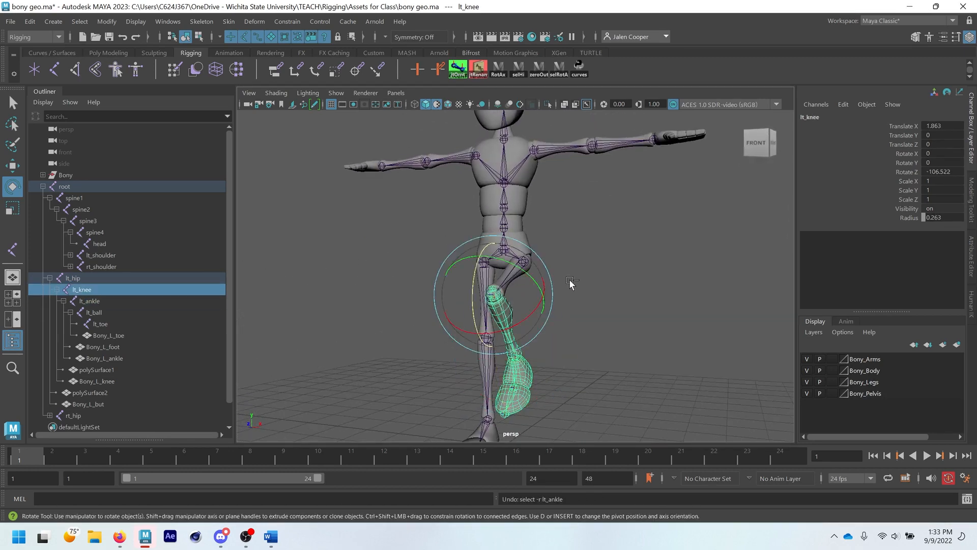
{"action": "key", "text": "ctrl+z"}
{"action": "key", "text": "ctrl+z"}
{"action": "key", "text": "ctrl+z"}
{"action": "key", "text": "q"}
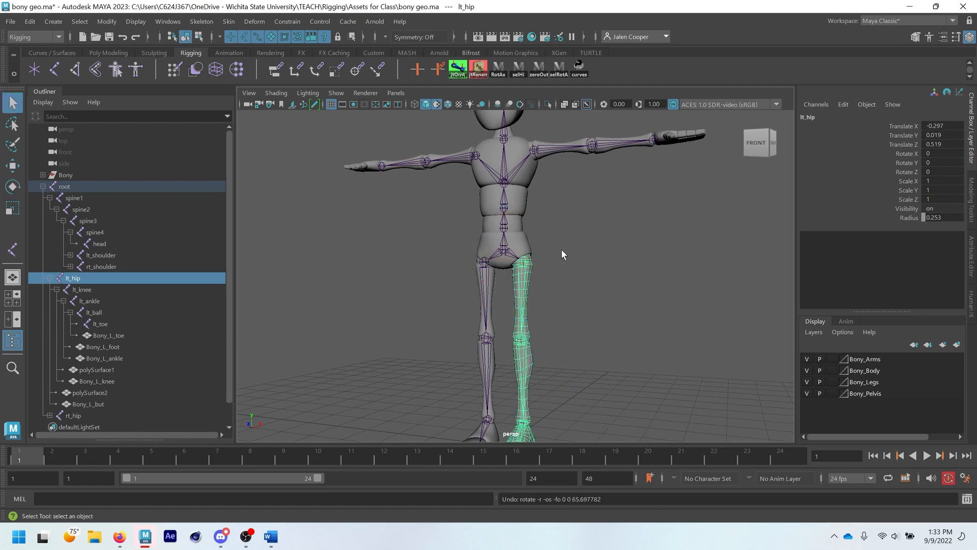
- Parent the pelvis geometry Bony_pelvis to the root joint
{"action": "scroll", "coordinate": [552, 244], "scroll_direction": "up", "scroll_amount": 5}
{"action": "left_click_drag", "start_coordinate": [543, 238], "coordinate": [550, 261], "text": "alt"}
{"action": "left_click", "coordinate": [546, 259]}
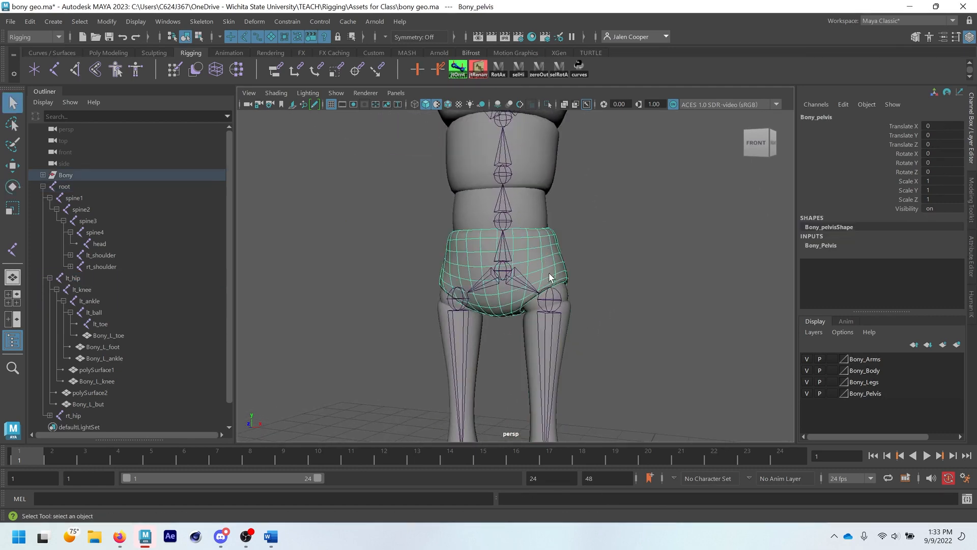
{"action": "left_click", "coordinate": [506, 273]}
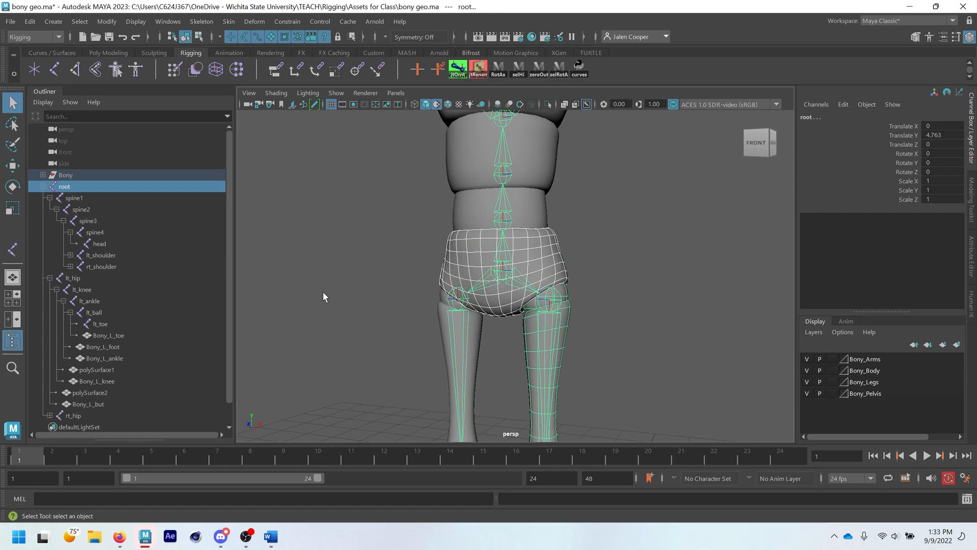
{"action": "key", "text": "p"}
{"action": "scroll", "coordinate": [85, 389], "scroll_direction": "down", "scroll_amount": 1}
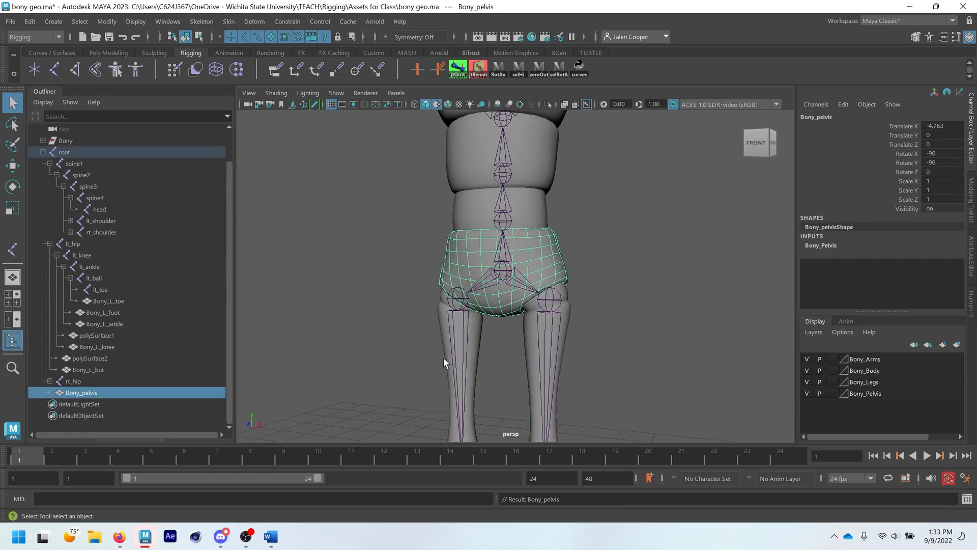
- Rotate the root joint about -44° in Z to test the pelvis geometry's connection, and undo the rotation
{"action": "left_click", "coordinate": [504, 273]}
{"action": "key", "text": "e"}
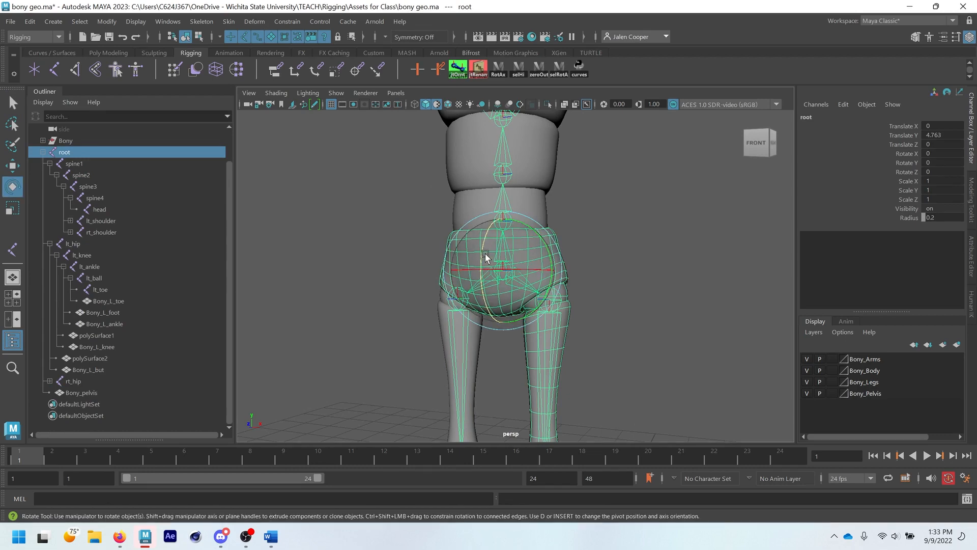
{"action": "left_click_drag", "start_coordinate": [486, 257], "coordinate": [517, 230]}
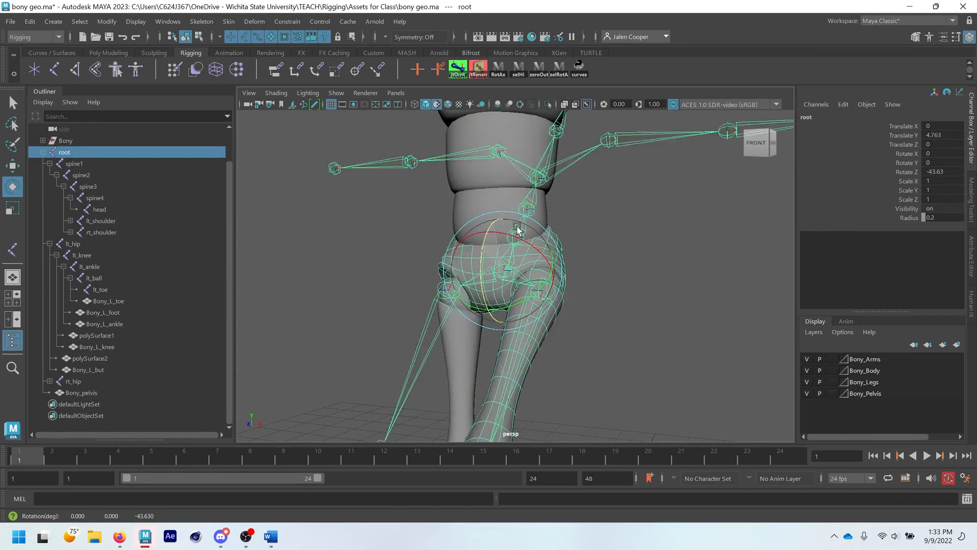
{"action": "key", "text": "ctrl+z"}
{"action": "key", "text": "q"}
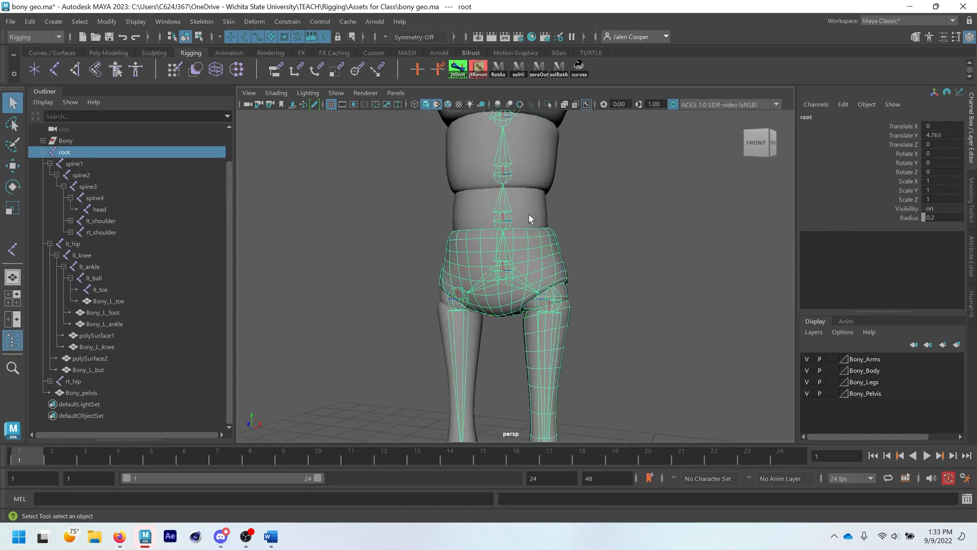
- Parent the waist geometry Bony_spine1 to the spine1 joint
{"action": "left_click", "coordinate": [512, 215]}
{"action": "key", "text": "Up"}
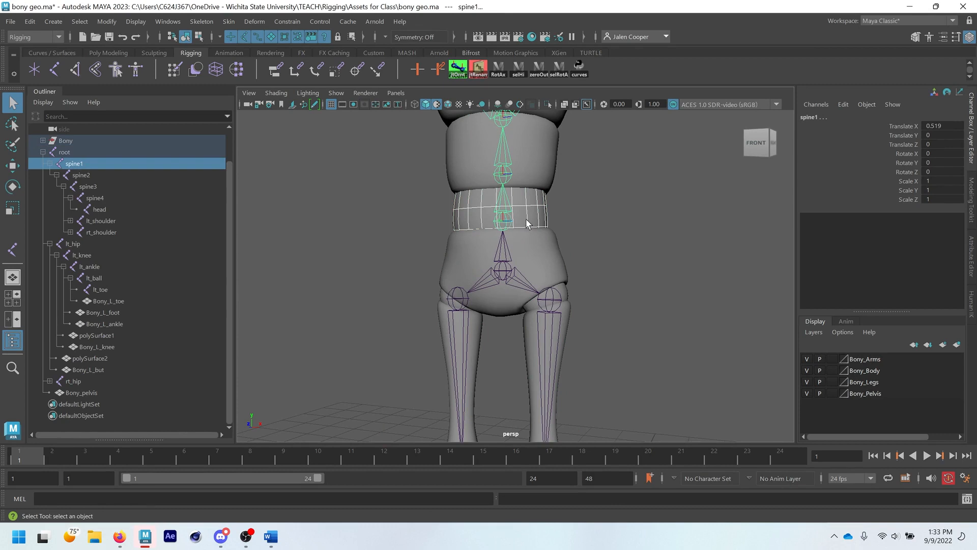
- Parent the lower torso geometry Bony_spine2 to the spine2 joint
{"action": "left_click", "coordinate": [526, 219]}
{"action": "key", "text": "f"}
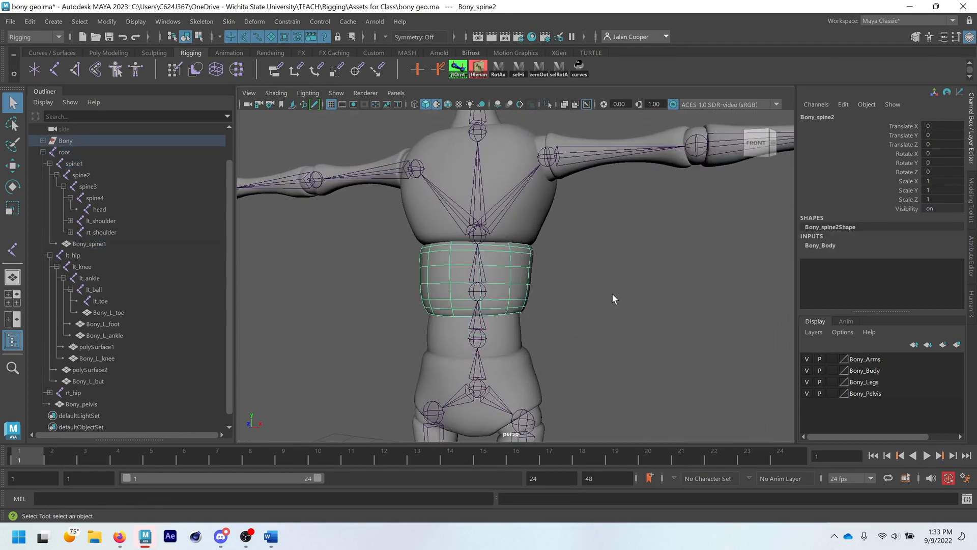
{"action": "scroll", "coordinate": [490, 291], "scroll_direction": "up", "scroll_amount": 2}
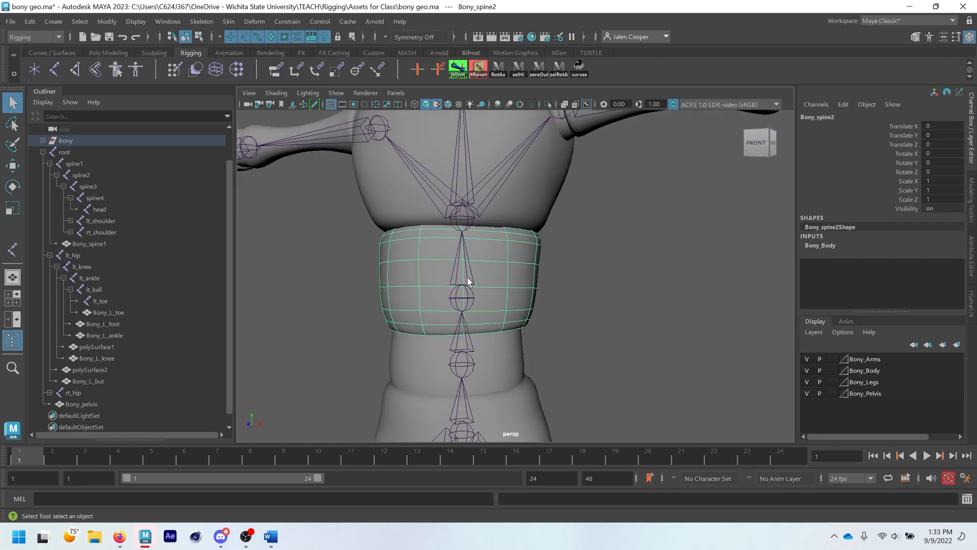
{"action": "left_click", "coordinate": [468, 281]}
{"action": "key", "text": "p"}
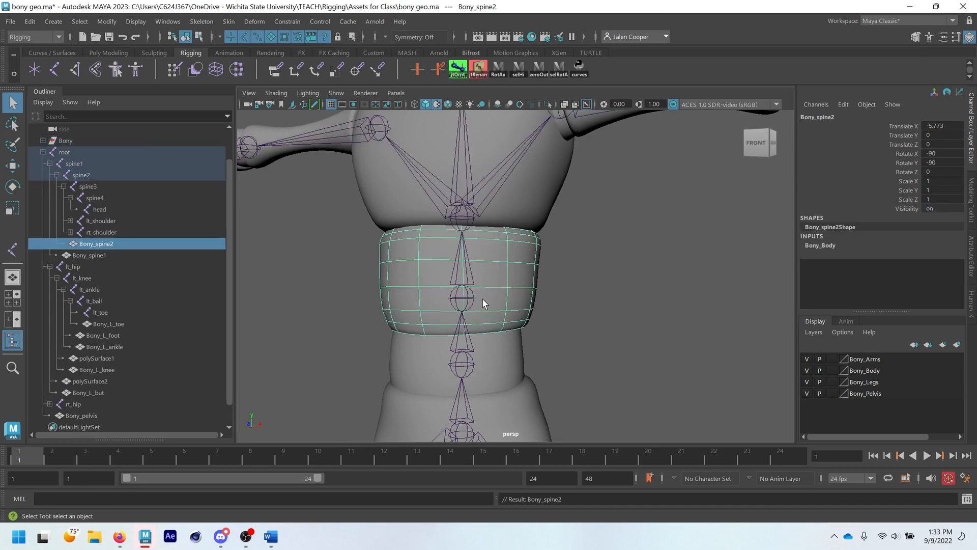
{"action": "left_click", "coordinate": [532, 187]}
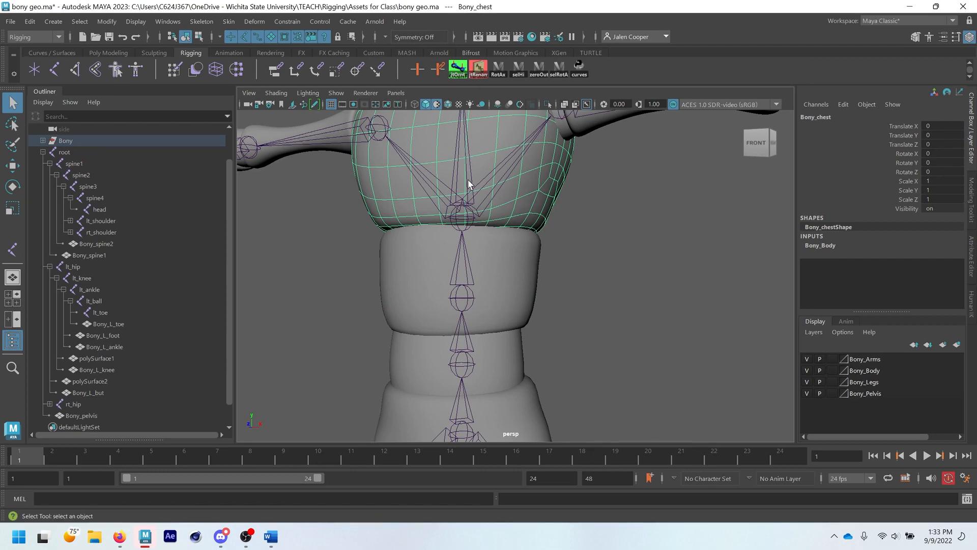
{"action": "middle_click_drag", "start_coordinate": [463, 176], "coordinate": [508, 246], "text": "alt"}
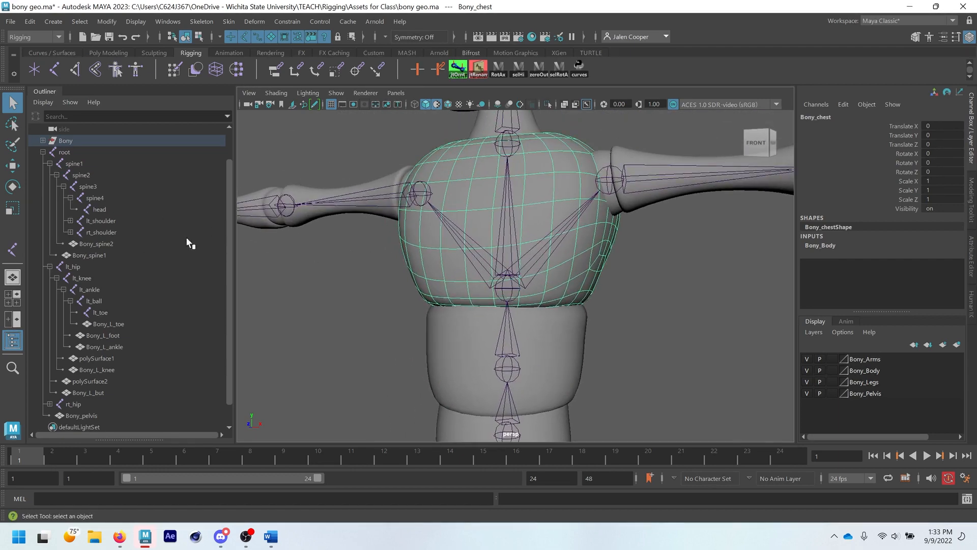
{"action": "left_click", "coordinate": [85, 173]}
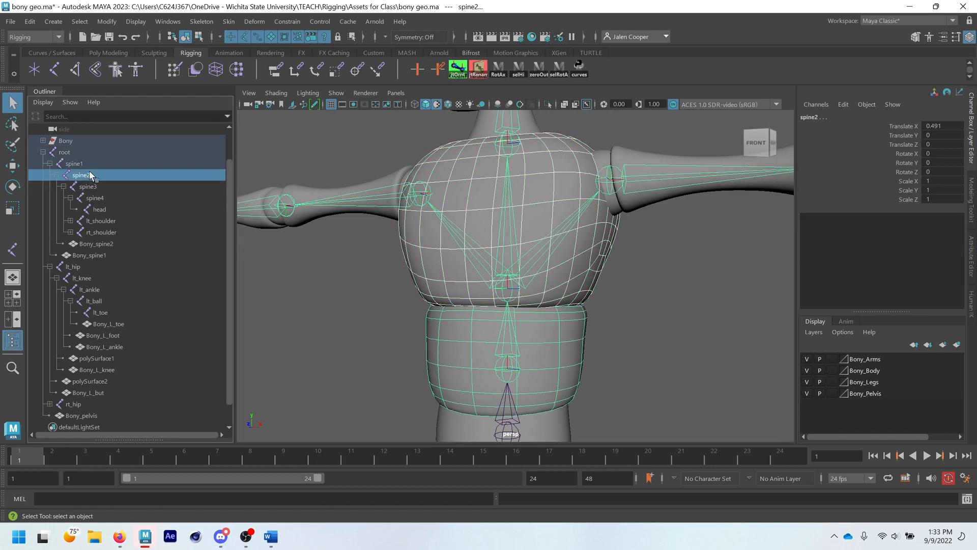
{"action": "left_click", "coordinate": [322, 332]}
{"action": "left_click", "coordinate": [516, 279]}
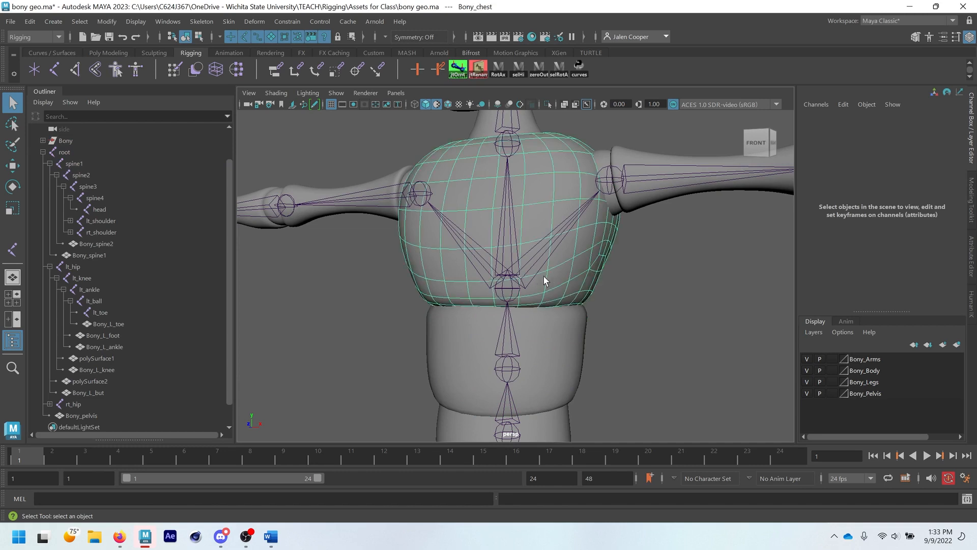
{"action": "left_click", "coordinate": [87, 173]}
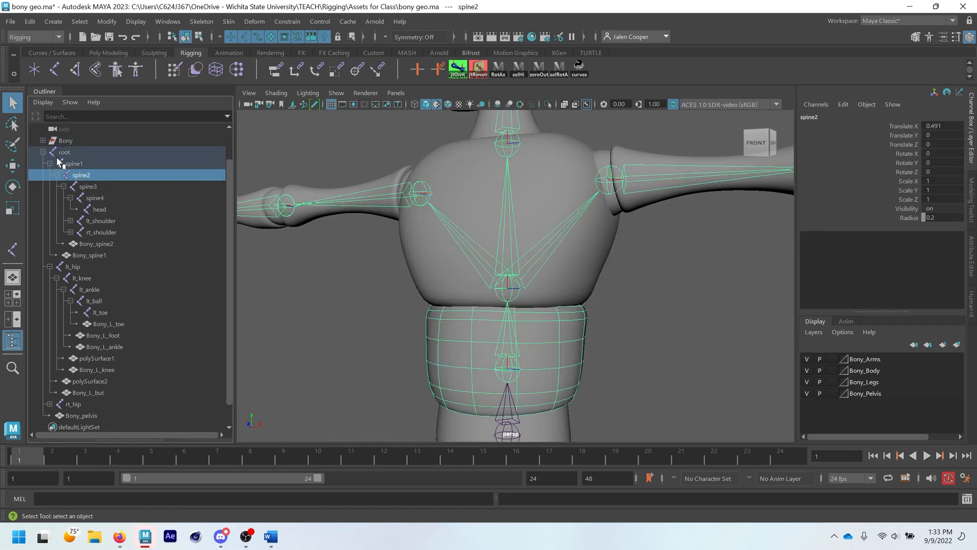
{"action": "left_click", "coordinate": [594, 320]}
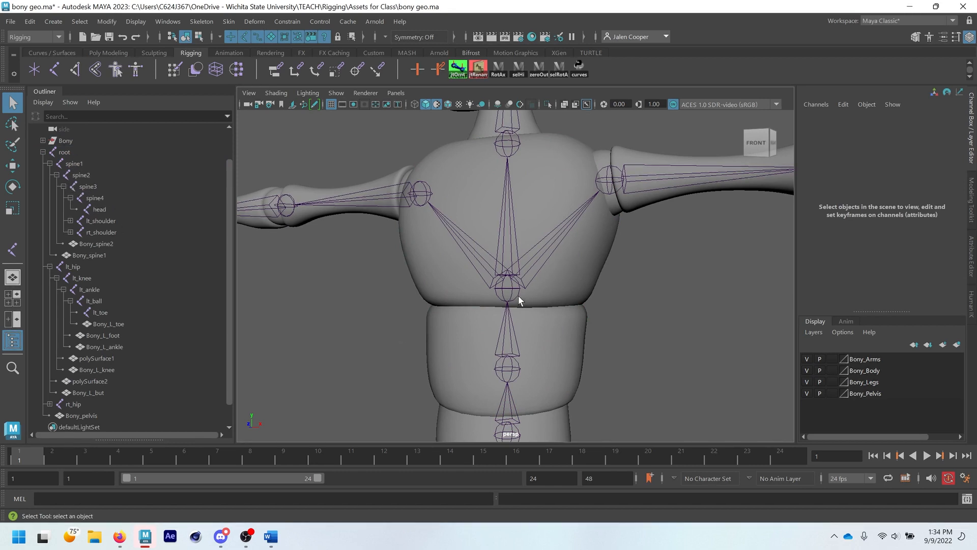
- Parent the chest geometry Bony_chest to the spine3 joint
{"action": "left_click", "coordinate": [570, 297]}
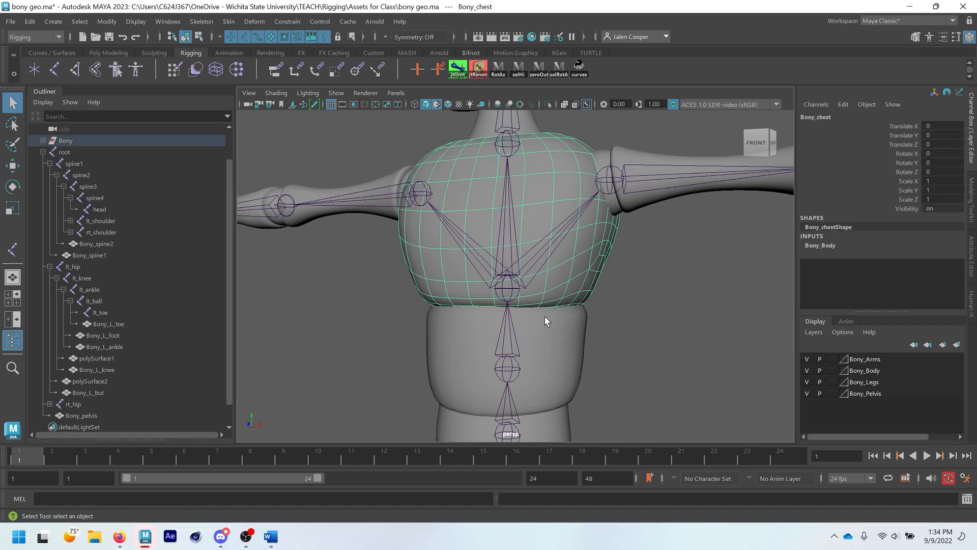
{"action": "left_click", "coordinate": [514, 292]}
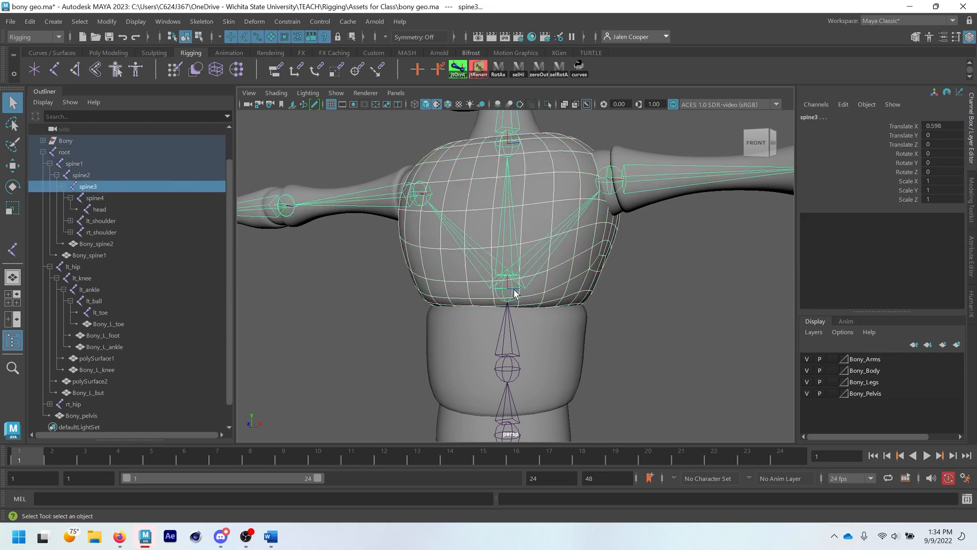
{"action": "key", "text": "p"}
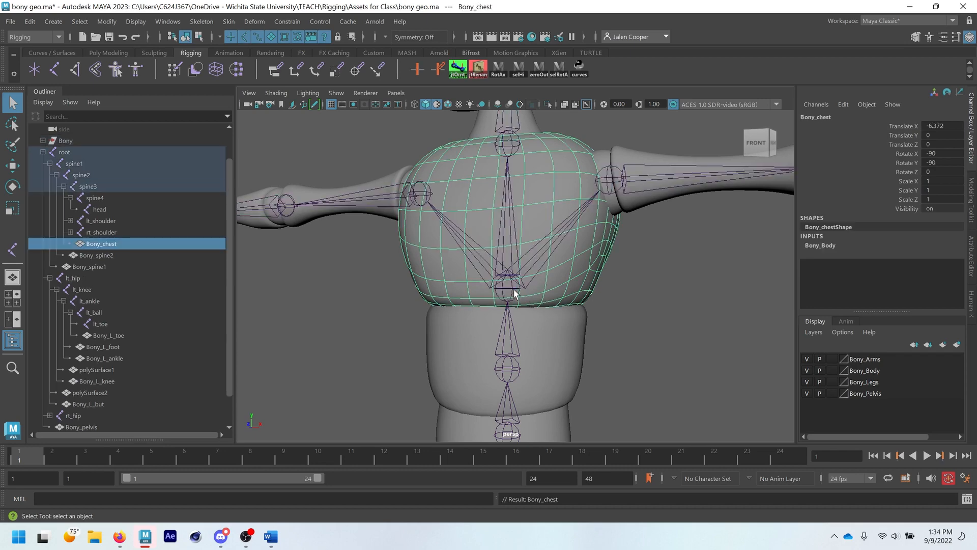
- Rotate the spine1 joint about -5.7° in Z to test the torso geometry's connection, and undo the rotation
{"action": "left_click", "coordinate": [515, 351]}
{"action": "scroll", "coordinate": [515, 352], "scroll_direction": "down", "scroll_amount": 2}
{"action": "left_click", "coordinate": [509, 411]}
{"action": "scroll", "coordinate": [515, 413], "scroll_direction": "down", "scroll_amount": 3}
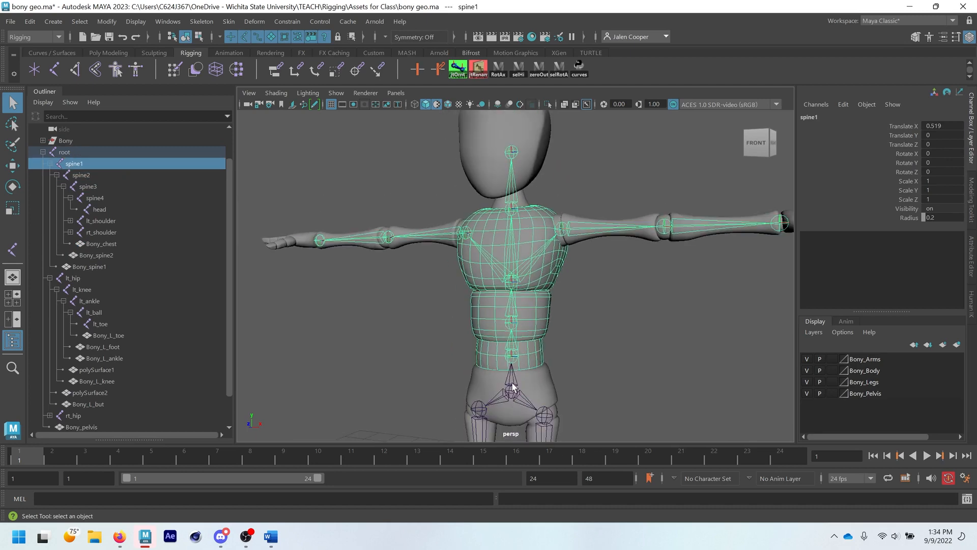
{"action": "key", "text": "e"}
{"action": "mouse_move", "coordinate": [493, 335]}
{"action": "left_mouse_down"}
{"action": "mouse_move", "coordinate": [519, 312]}
{"action": "mouse_move", "coordinate": [511, 333]}
{"action": "left_mouse_up"}
{"action": "key", "text": "ctrl+z"}
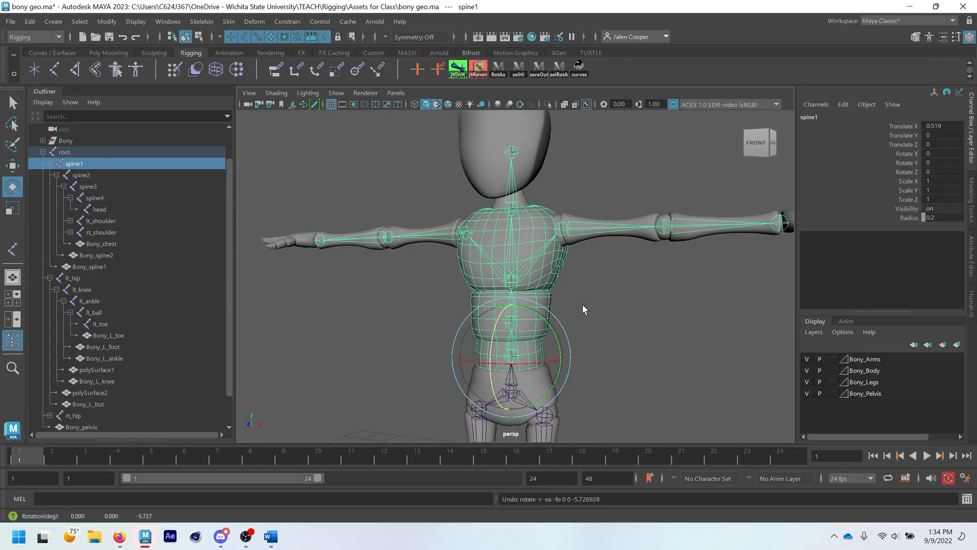
{"action": "key", "text": "q"}
- Parent the neck geometry Bony_neck to the spine4 joint
{"action": "scroll", "coordinate": [527, 201], "scroll_direction": "up", "scroll_amount": 5}
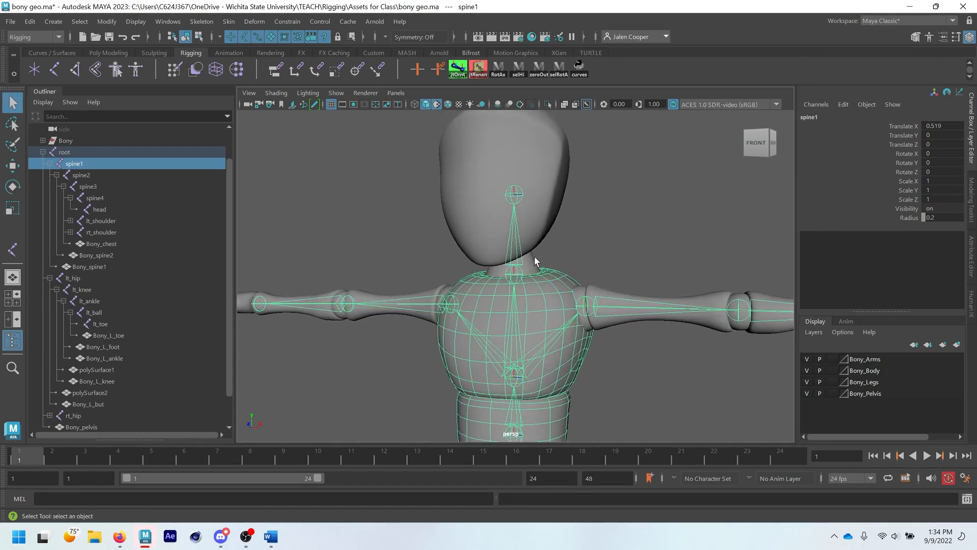
{"action": "left_click", "coordinate": [524, 267]}
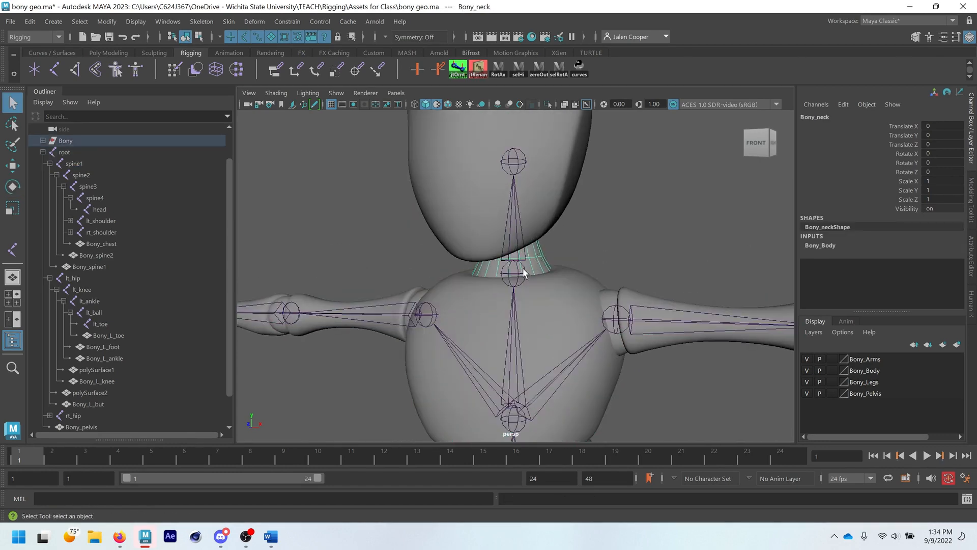
{"action": "left_click", "coordinate": [523, 267]}
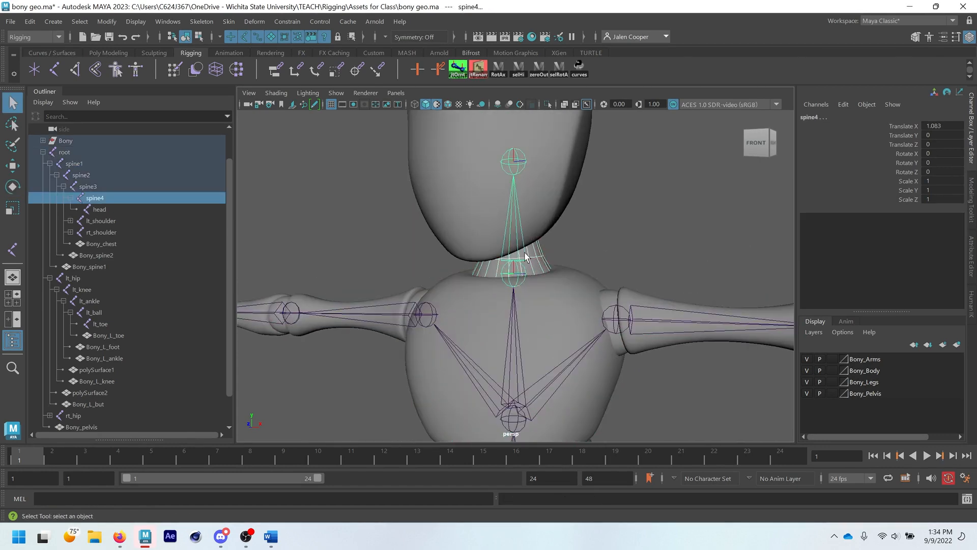
{"action": "key", "text": "p"}
- Parent the head geometry Bony_head to the head joint
{"action": "left_click", "coordinate": [529, 170]}
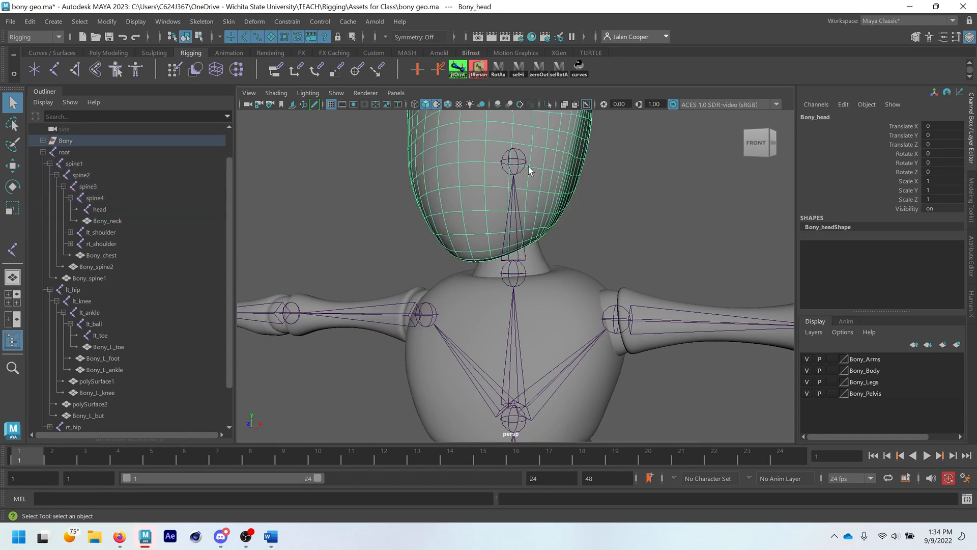
{"action": "left_click", "coordinate": [520, 164], "text": "shift"}
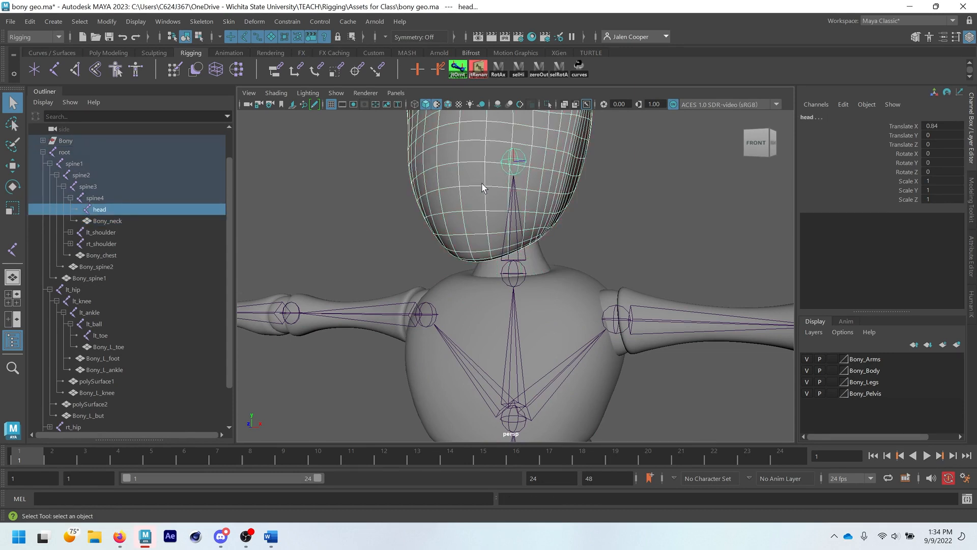
{"action": "key", "text": "p"}
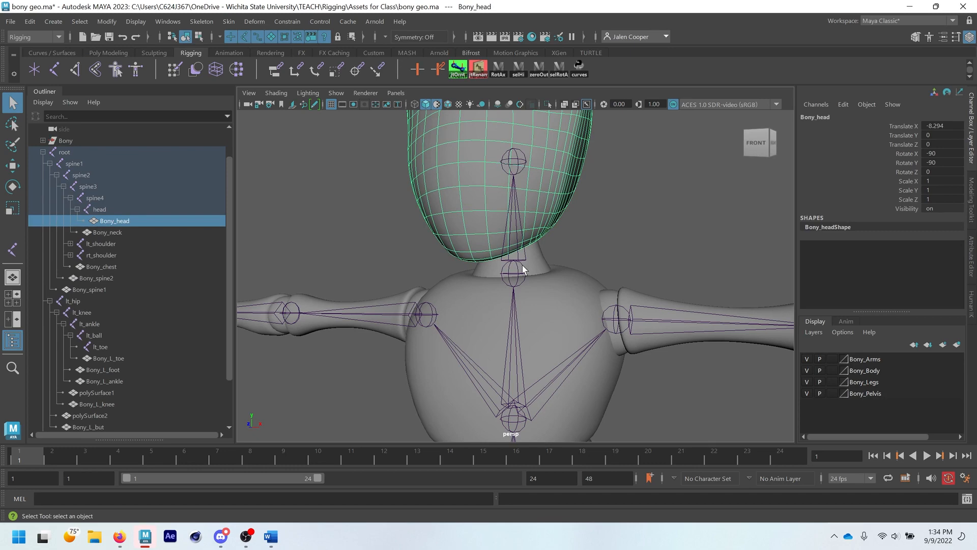
- Freely rotate the spine4 joint by about 27°, 21° and 13° in X, Y and Z to test the neck, and undo the rotation
{"action": "left_click", "coordinate": [523, 270]}
{"action": "scroll", "coordinate": [522, 268], "scroll_direction": "down", "scroll_amount": 3}
{"action": "key", "text": "e"}
{"action": "left_click_drag", "start_coordinate": [513, 254], "coordinate": [521, 297]}
{"action": "key", "text": "ctrl+z"}
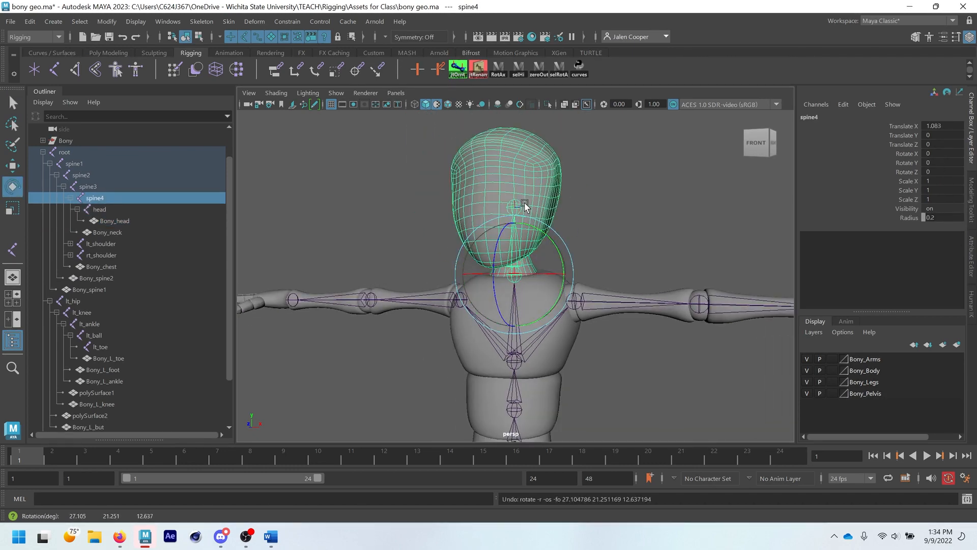
- Rotate the head joint to test the head geometry's connection, and undo the rotation
{"action": "left_click", "coordinate": [524, 203]}
{"action": "left_click_drag", "start_coordinate": [524, 203], "coordinate": [506, 251]}
{"action": "key", "text": "ctrl+z"}
{"action": "scroll", "coordinate": [567, 344], "scroll_direction": "down", "scroll_amount": 3}
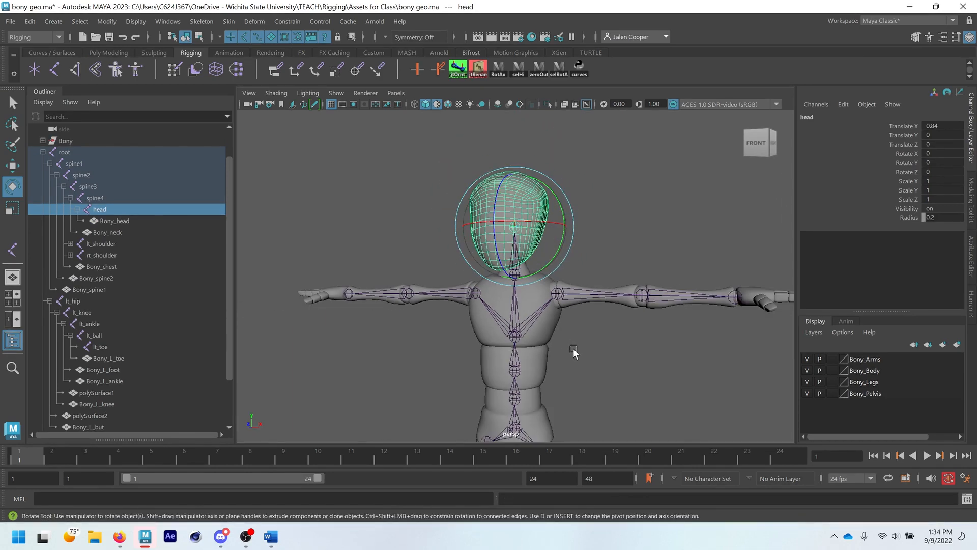
- Parent the left shoulder and upper arm geometry, Bony_L_shoulder and Bony_L_arm2, to the lt_shoulder joint
{"action": "scroll", "coordinate": [581, 350], "scroll_direction": "up", "scroll_amount": 8}
{"action": "key", "text": "q"}
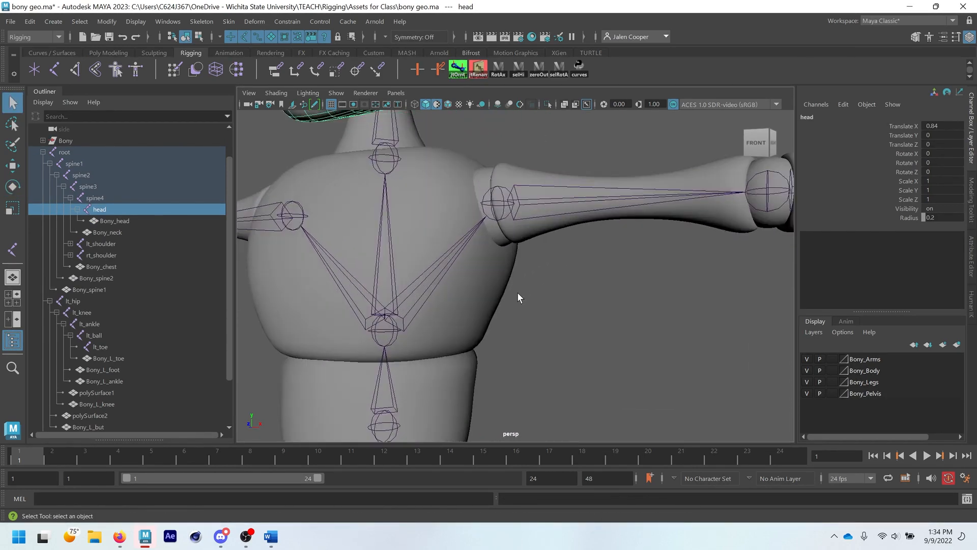
{"action": "scroll", "coordinate": [517, 292], "scroll_direction": "down", "scroll_amount": 2}
{"action": "scroll", "coordinate": [515, 248], "scroll_direction": "up", "scroll_amount": 2}
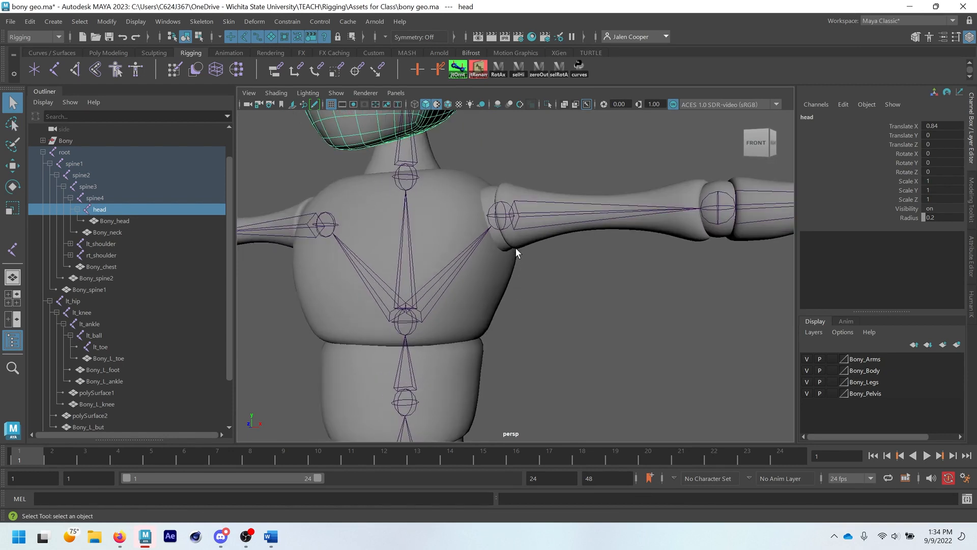
{"action": "left_click", "coordinate": [499, 243]}
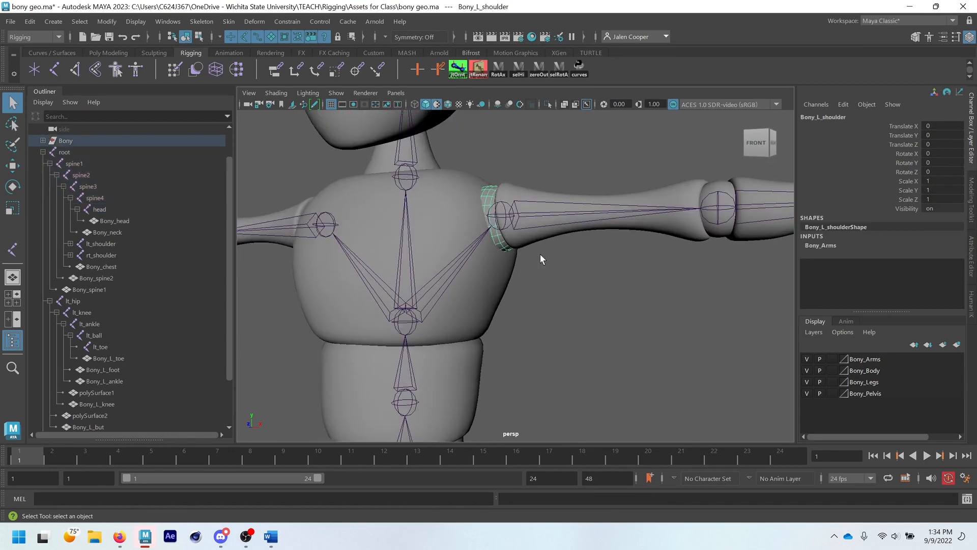
{"action": "left_click", "coordinate": [526, 237]}
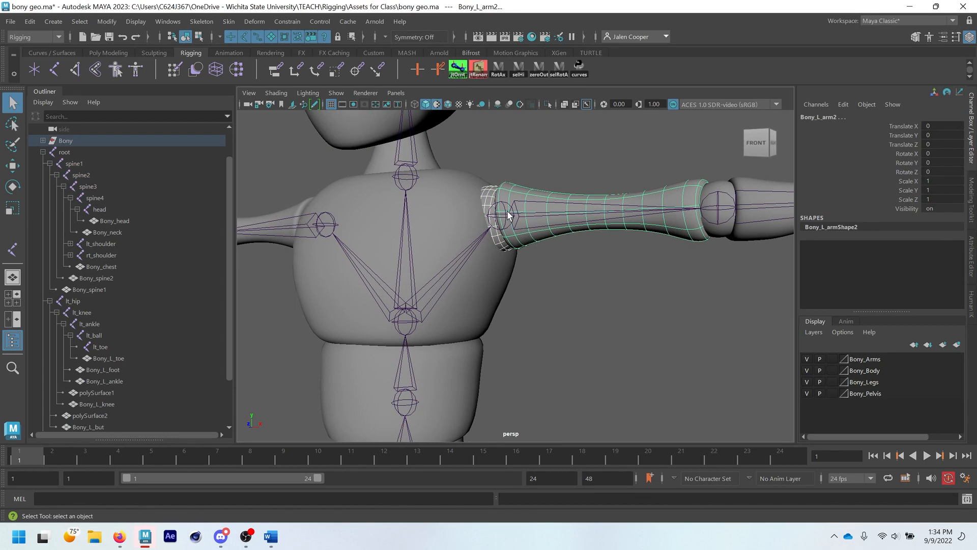
{"action": "left_click", "coordinate": [512, 222]}
{"action": "key", "text": "p"}
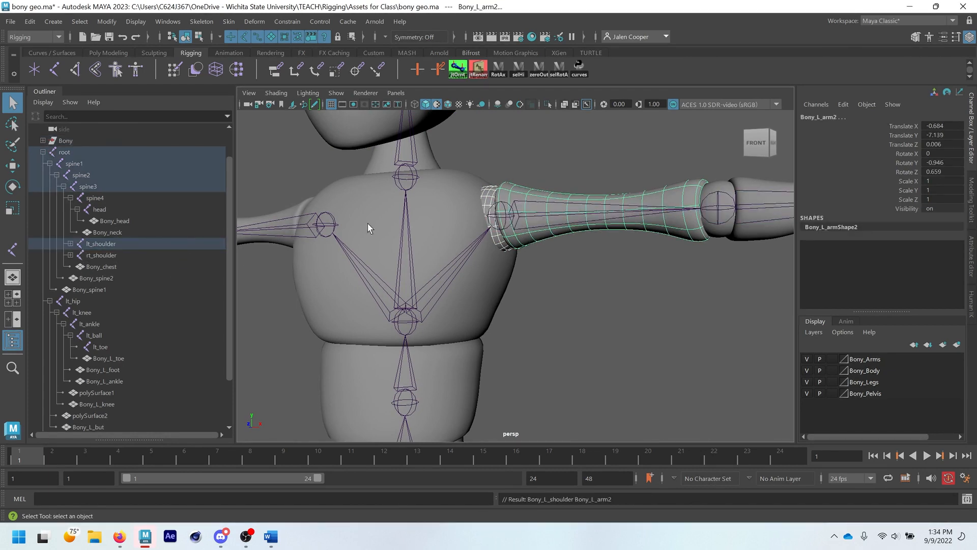
- Rotate the lt_shoulder joint in Z to test the shoulder and upper arm geometry, and undo the rotation
{"action": "scroll", "coordinate": [508, 239], "scroll_direction": "down", "scroll_amount": 2}
{"action": "scroll", "coordinate": [478, 274], "scroll_direction": "down", "scroll_amount": 1}
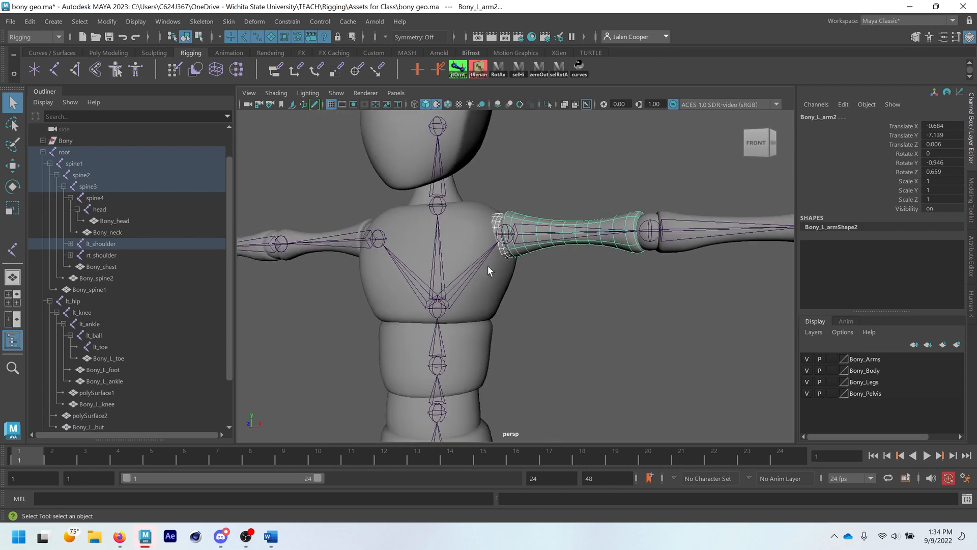
{"action": "scroll", "coordinate": [91, 377], "scroll_direction": "down", "scroll_amount": 2}
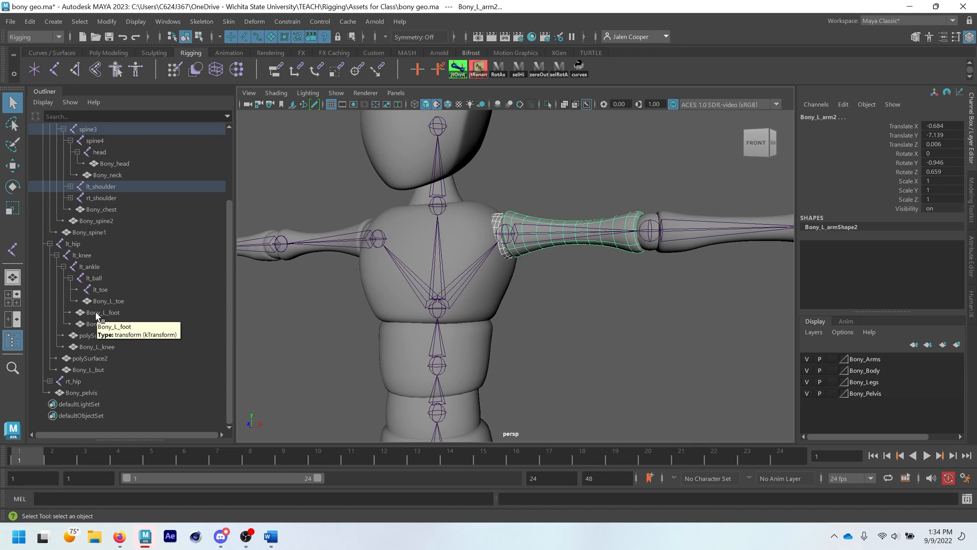
{"action": "left_click", "coordinate": [514, 227]}
{"action": "key", "text": "e"}
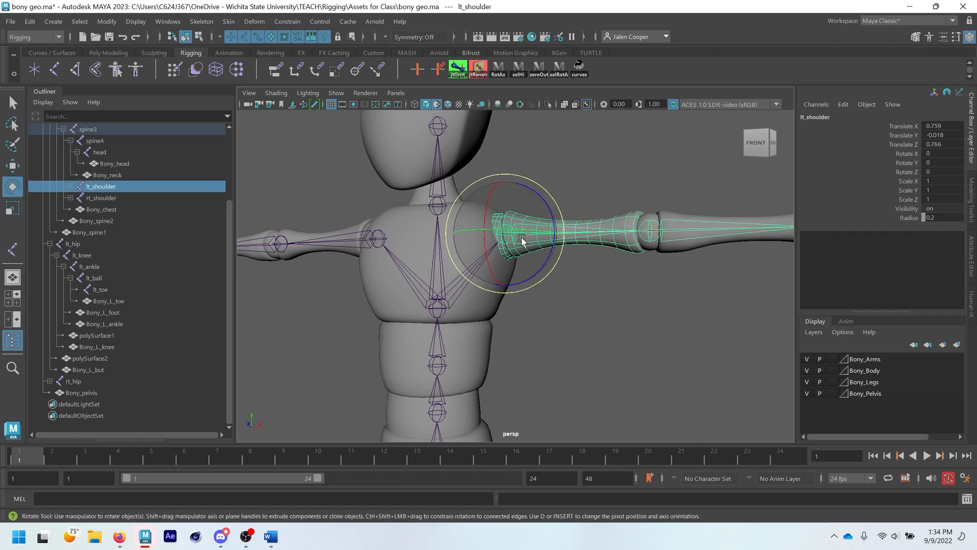
{"action": "left_click_drag", "start_coordinate": [539, 266], "coordinate": [579, 288]}
{"action": "key", "text": "ctrl+z"}
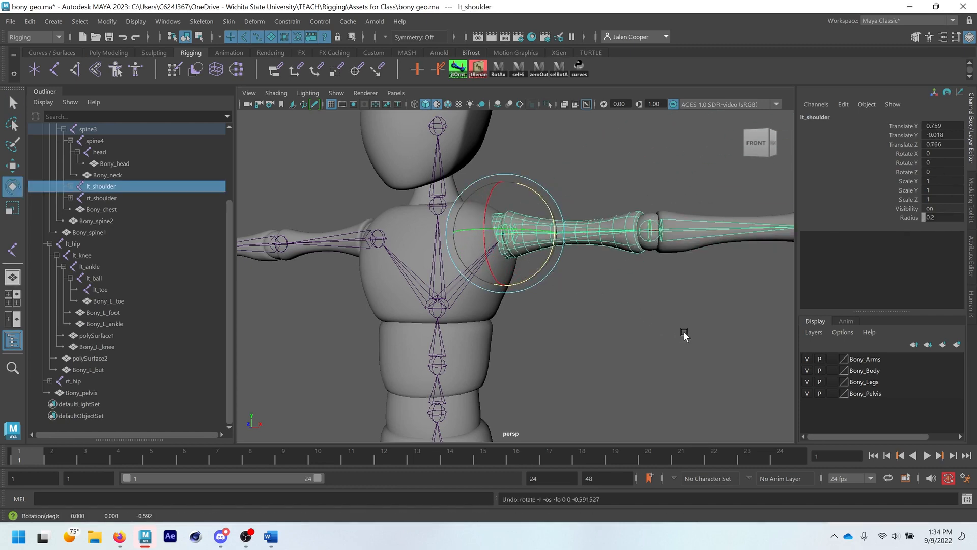
{"action": "key", "text": "q"}
- Parent the left forearm and elbow geometry, Bony_L_arm1 and Bony_L_elbow, to the lt_elbow joint
{"action": "scroll", "coordinate": [669, 313], "scroll_direction": "up", "scroll_amount": 5}
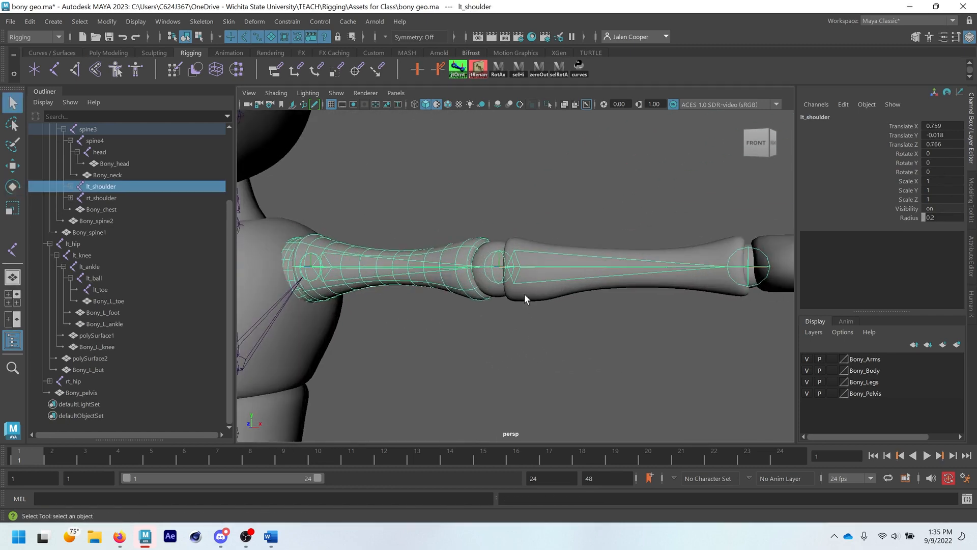
{"action": "left_click", "coordinate": [515, 296]}
{"action": "left_click", "coordinate": [499, 291], "text": "shift"}
{"action": "scroll", "coordinate": [496, 286], "scroll_direction": "up", "scroll_amount": 1}
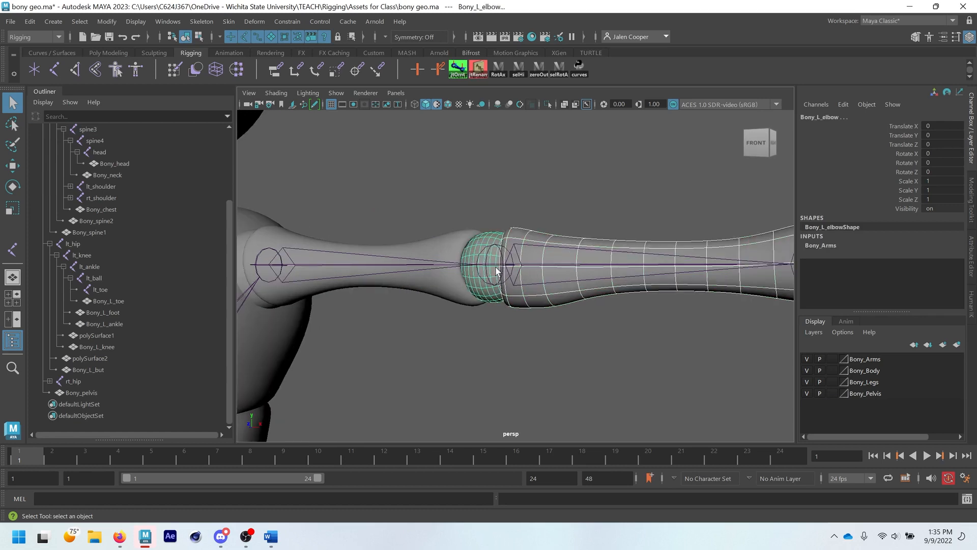
{"action": "left_click", "coordinate": [496, 264], "text": "shift"}
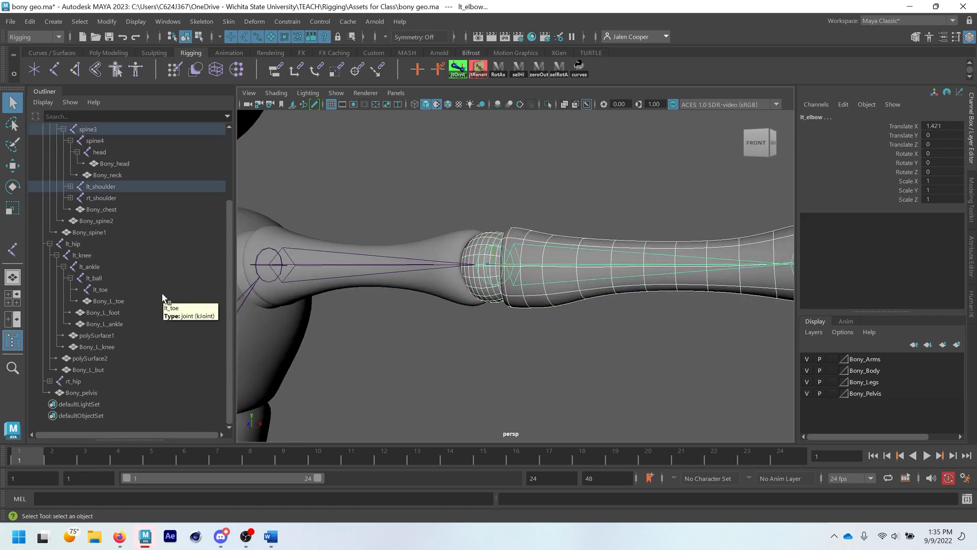
{"action": "key", "text": "ctrl+z"}
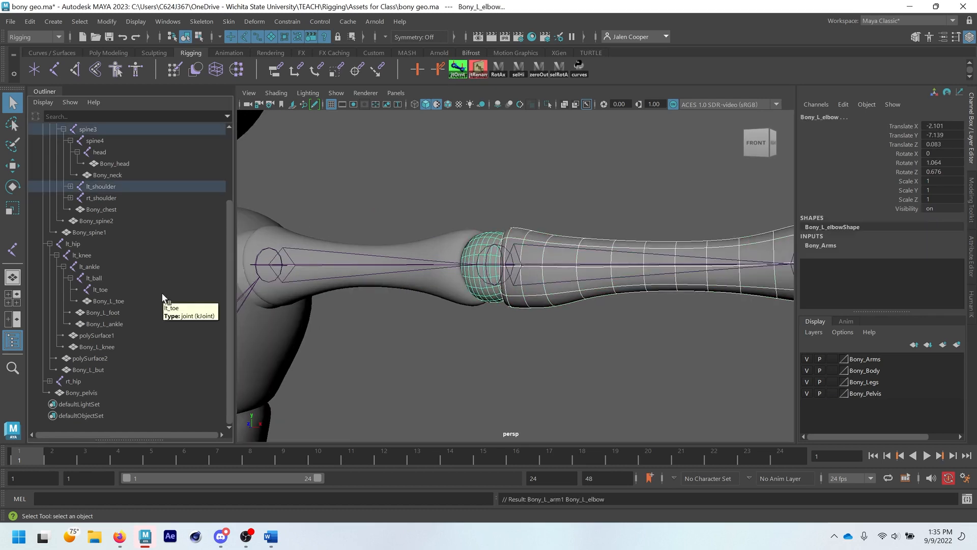
- Parent the left hand, thumb, finger and wrist geometry, including Bony_L_hand and Bony_L_wrist, to the lt_wrist joint
{"action": "scroll", "coordinate": [515, 271], "scroll_direction": "down", "scroll_amount": 1}
{"action": "scroll", "coordinate": [515, 271], "scroll_direction": "down", "scroll_amount": 3}
{"action": "middle_click_drag", "start_coordinate": [558, 264], "coordinate": [453, 241], "text": "alt"}
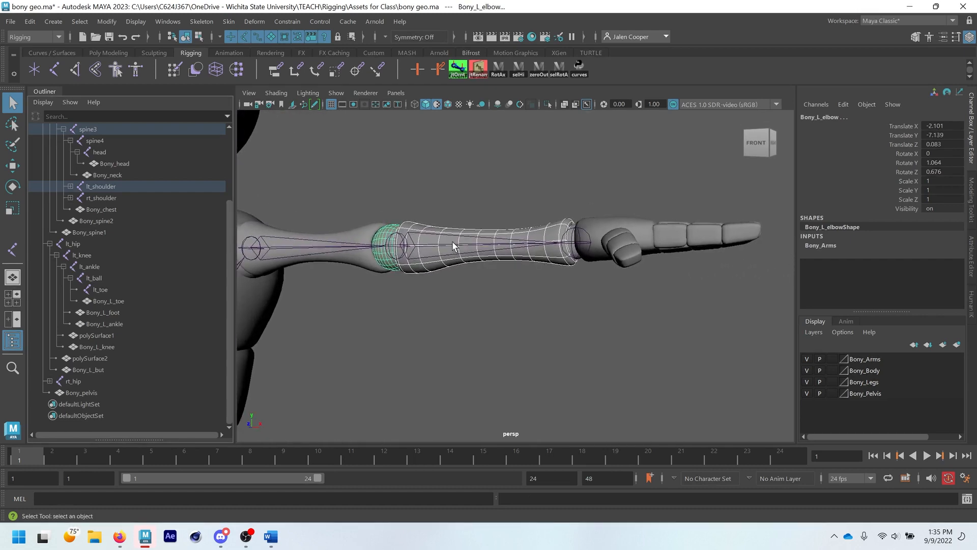
{"action": "left_click_drag", "start_coordinate": [599, 242], "coordinate": [579, 252], "text": "alt"}
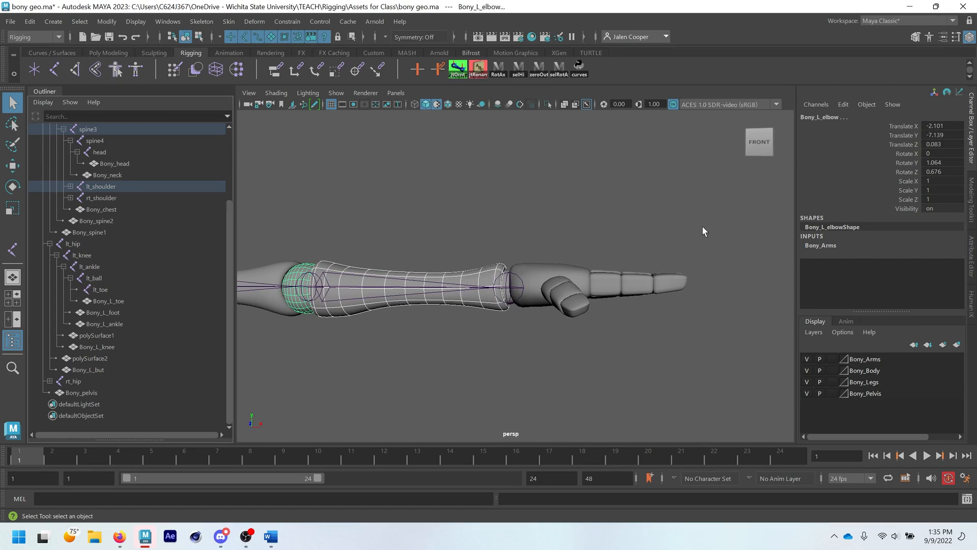
{"action": "left_click_drag", "start_coordinate": [718, 204], "coordinate": [531, 406]}
{"action": "left_click_drag", "start_coordinate": [515, 305], "coordinate": [551, 335], "text": "alt"}
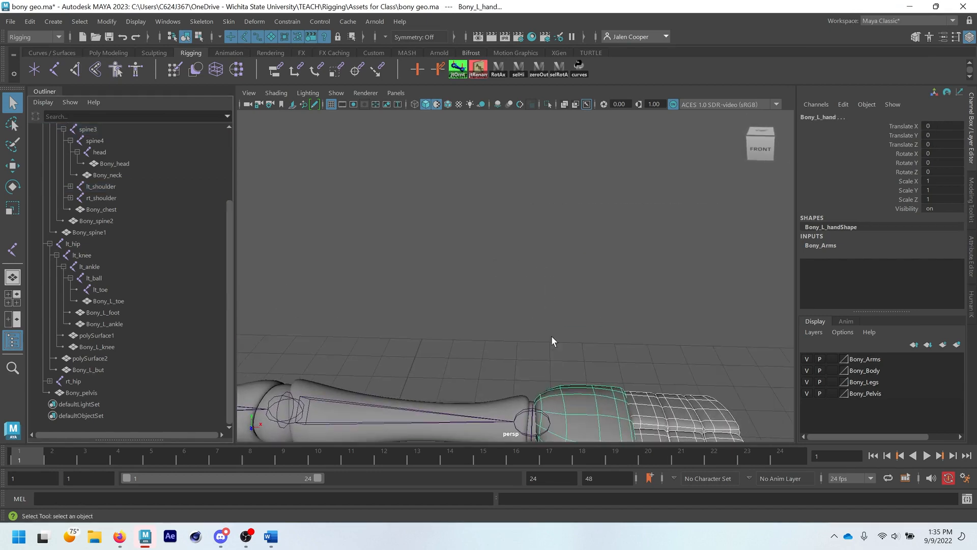
{"action": "middle_click_drag", "start_coordinate": [553, 336], "coordinate": [576, 230], "text": "alt"}
{"action": "right_click_drag", "start_coordinate": [575, 229], "coordinate": [580, 334], "text": "alt"}
{"action": "middle_click_drag", "start_coordinate": [636, 366], "coordinate": [568, 297], "text": "alt"}
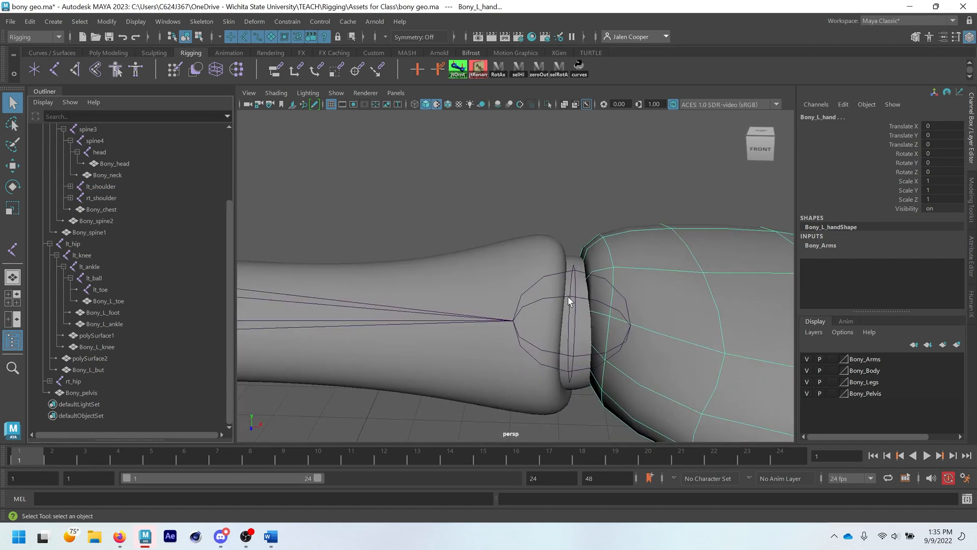
{"action": "left_click", "coordinate": [581, 262]}
{"action": "right_click_drag", "start_coordinate": [601, 276], "coordinate": [593, 309], "text": "alt"}
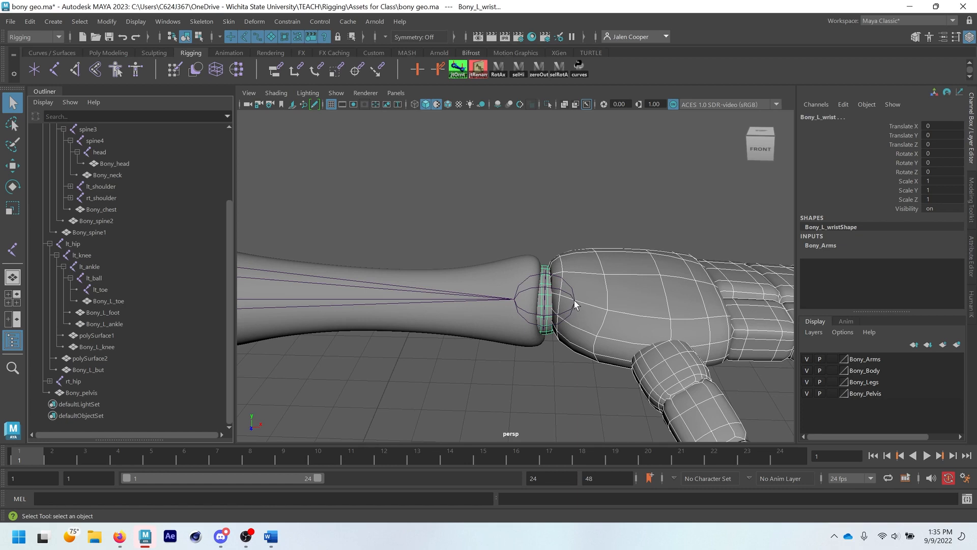
{"action": "left_click", "coordinate": [573, 298]}
{"action": "right_click_drag", "start_coordinate": [573, 308], "coordinate": [560, 311], "text": "alt"}
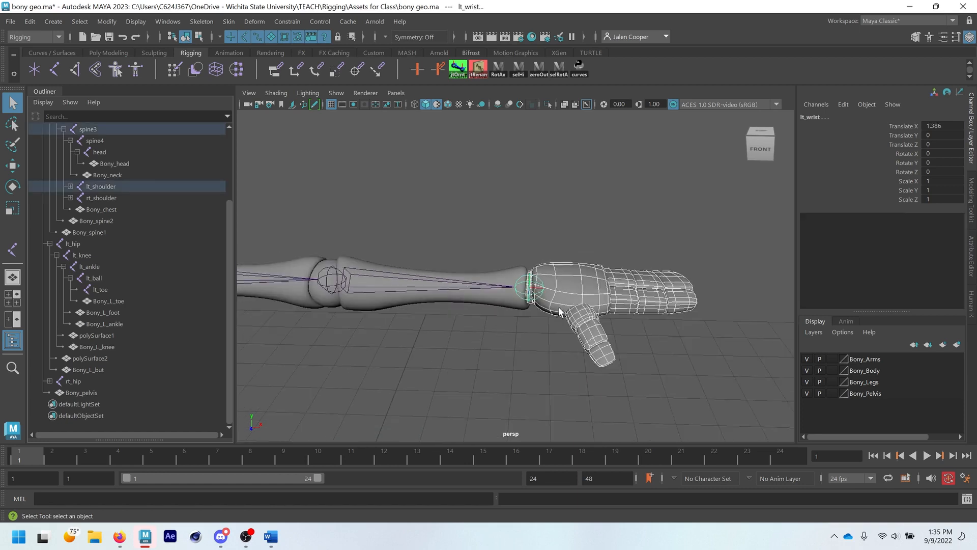
{"action": "scroll", "coordinate": [560, 311], "scroll_direction": "up", "scroll_amount": 2}
{"action": "key", "text": "p"}
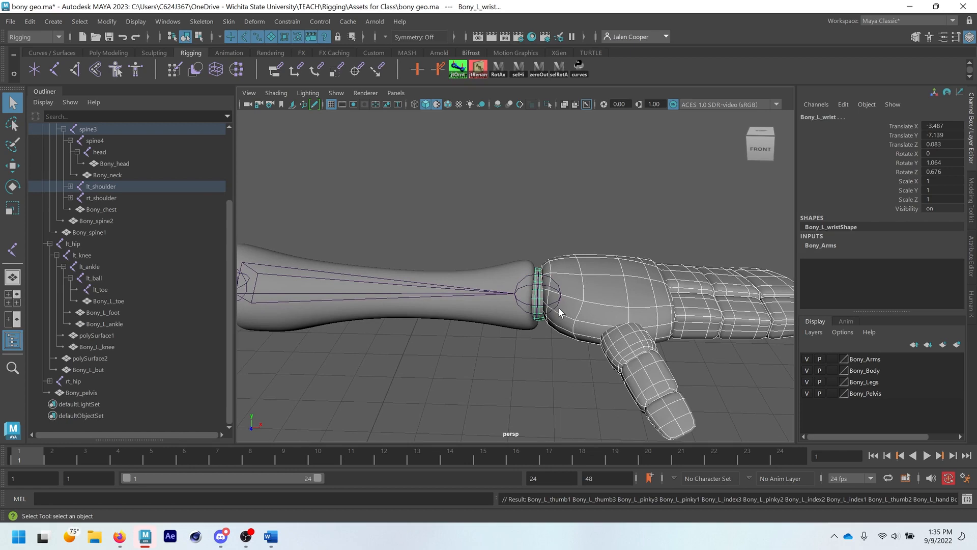
- Rotate the lt_wrist joint to test the hand geometry's connection, undo the rotations and clear the selection
{"action": "left_click", "coordinate": [545, 284]}
{"action": "key", "text": "e"}
{"action": "scroll", "coordinate": [542, 269], "scroll_direction": "down", "scroll_amount": 3}
{"action": "left_click_drag", "start_coordinate": [543, 269], "coordinate": [511, 388]}
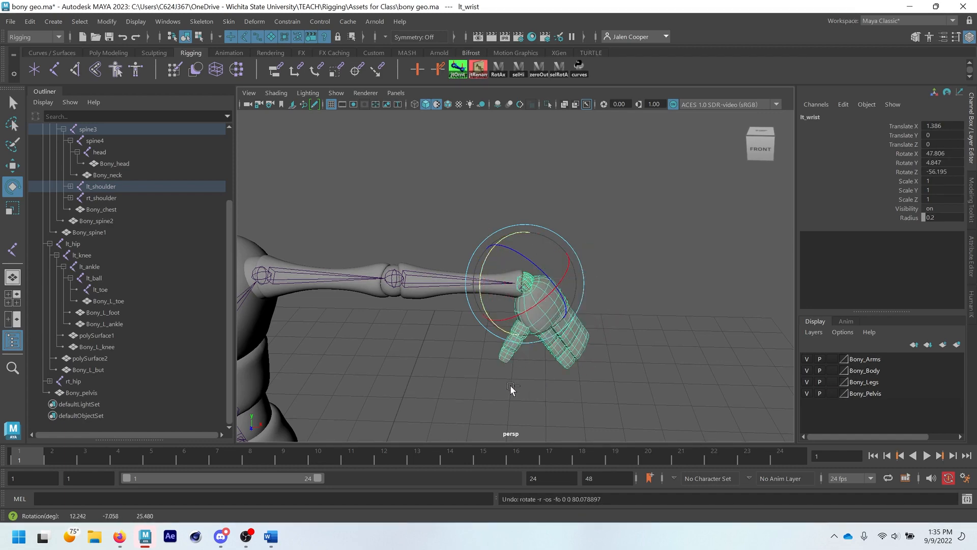
{"action": "key", "text": "ctrl+z"}
{"action": "key", "text": "ctrl+z"}
{"action": "key", "text": "ctrl+z"}
{"action": "key", "text": "ctrl+z"}
{"action": "key", "text": "ctrl+z"}
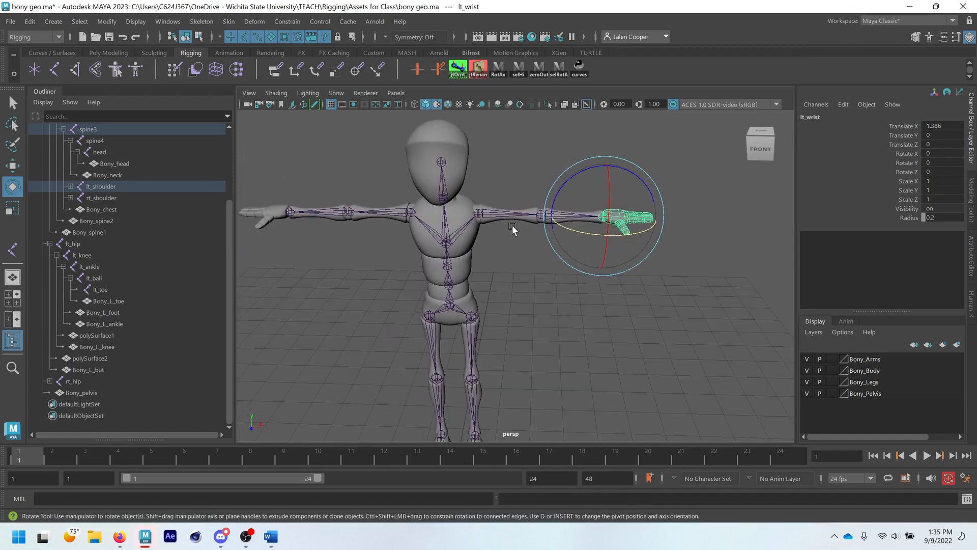
{"action": "key", "text": "ctrl+z"}
{"action": "key", "text": "ctrl+z"}
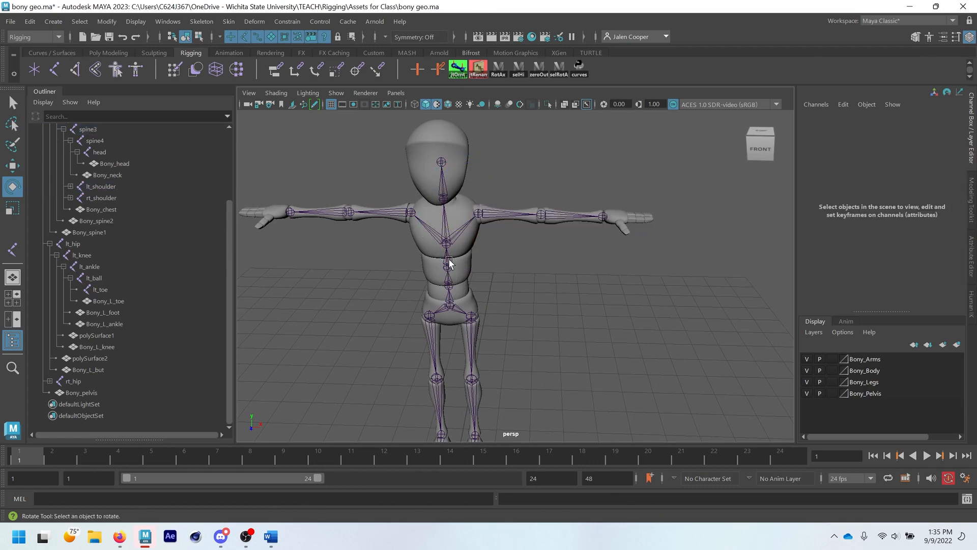
- Rotate the spine3 joint in X to test the chest, head and arm geometry, and undo the rotation
{"action": "left_click", "coordinate": [446, 242]}
{"action": "left_click_drag", "start_coordinate": [457, 261], "coordinate": [432, 278]}
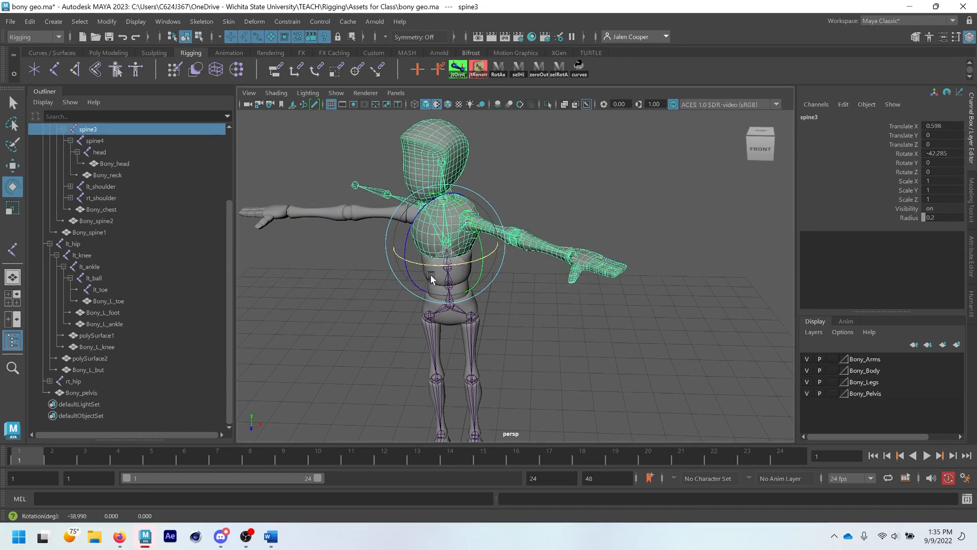
{"action": "key", "text": "ctrl+z"}
{"action": "key", "text": "ctrl+z"}
{"action": "scroll", "coordinate": [524, 336], "scroll_direction": "down", "scroll_amount": 2}
{"action": "middle_click_drag", "start_coordinate": [550, 335], "coordinate": [592, 310], "text": "alt"}
{"action": "left_click", "coordinate": [614, 289]}
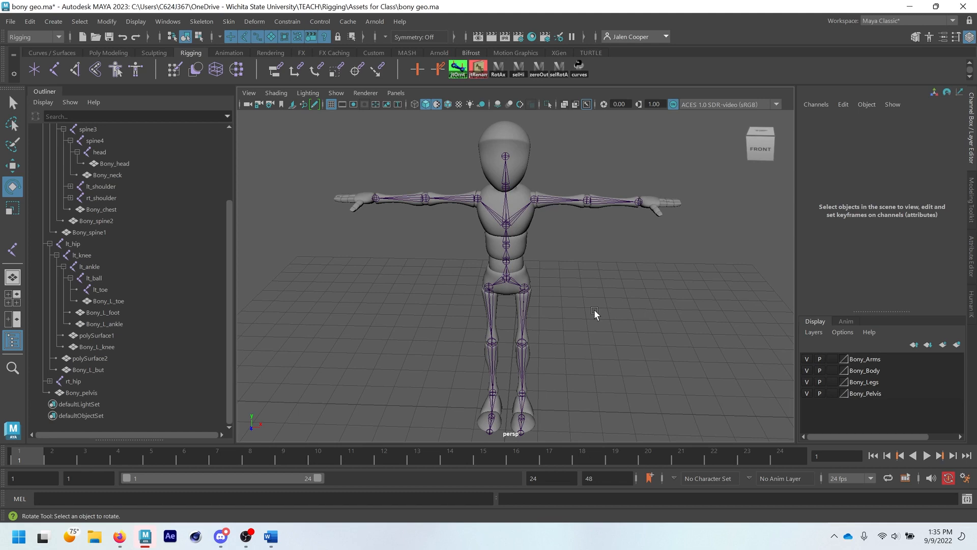
- Parent the Bony_R_toe geometry to the right ball joint, and the right foot and Bony_R_ankle geometry to the right ankle joint
{"action": "key", "text": "q"}
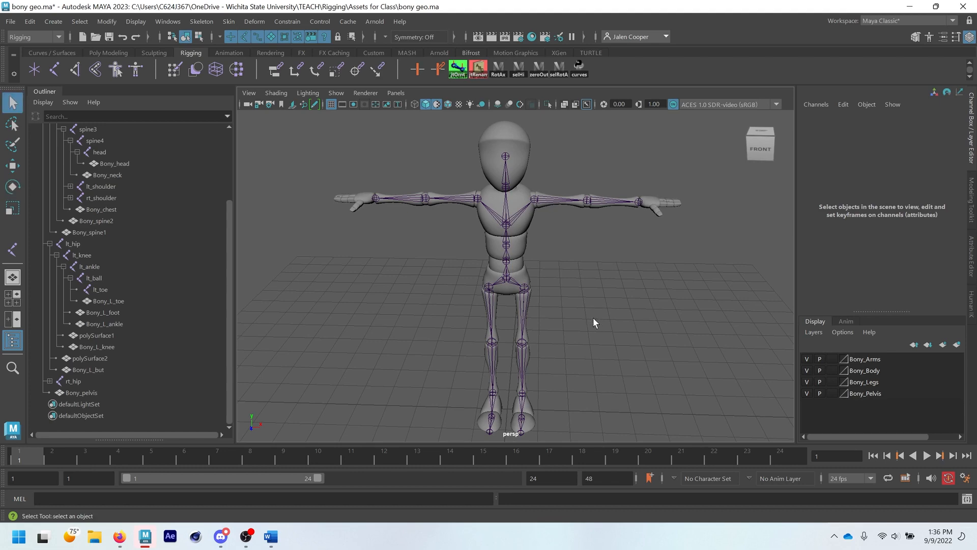
{"action": "scroll", "coordinate": [581, 363], "scroll_direction": "up", "scroll_amount": 2}
{"action": "middle_click_drag", "start_coordinate": [578, 365], "coordinate": [611, 247], "text": "alt"}
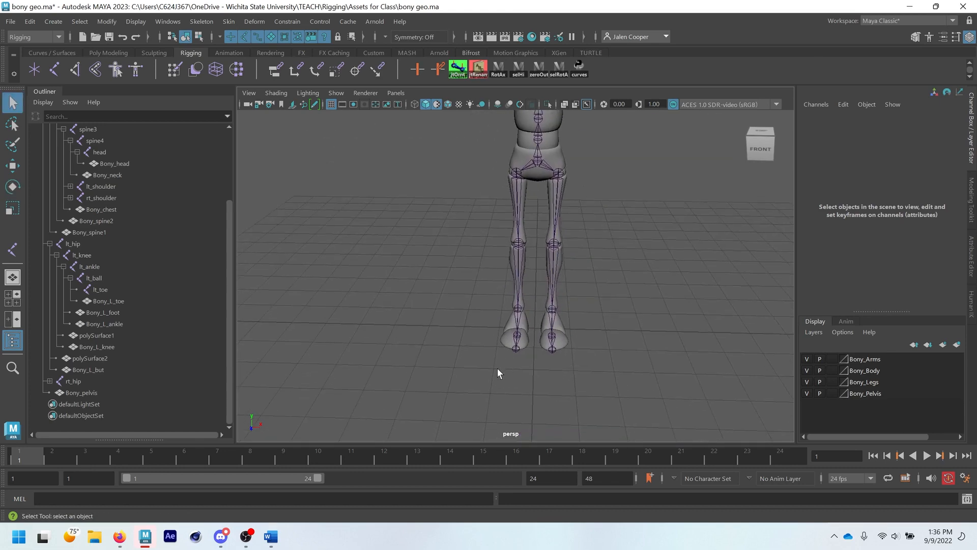
{"action": "scroll", "coordinate": [497, 375], "scroll_direction": "up", "scroll_amount": 5}
{"action": "left_click_drag", "start_coordinate": [511, 322], "coordinate": [447, 277], "text": "alt"}
{"action": "left_click", "coordinate": [448, 277]}
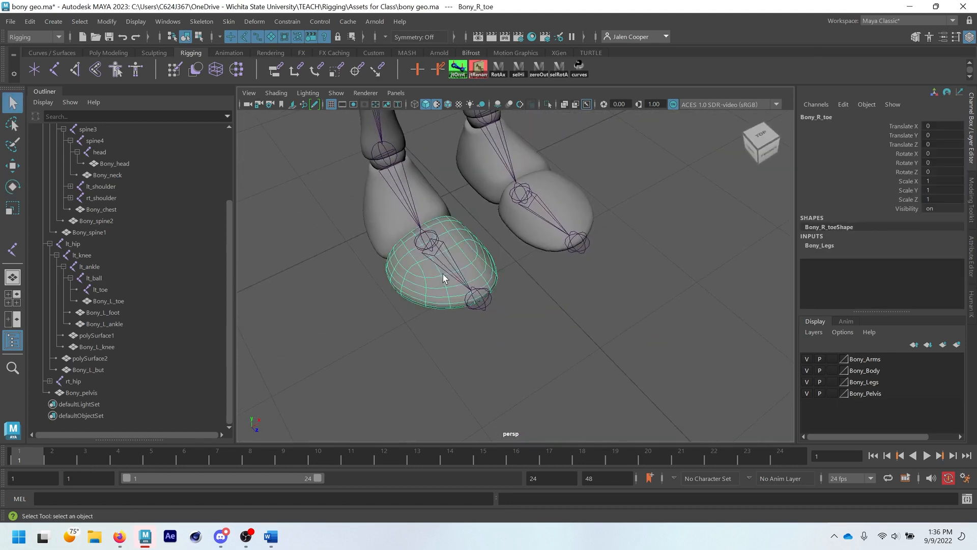
{"action": "left_click", "coordinate": [491, 229]}
{"action": "middle_click_drag", "start_coordinate": [373, 186], "coordinate": [515, 379], "text": "alt"}
{"action": "left_click", "coordinate": [486, 169], "text": "shift"}
{"action": "left_click", "coordinate": [496, 246], "text": "shift"}
{"action": "key", "text": "p"}
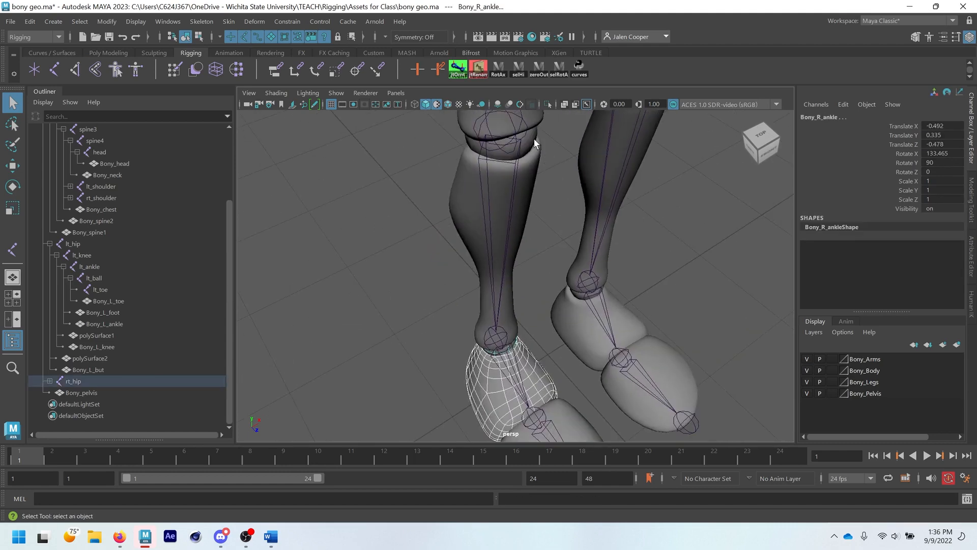
- Parent the right knee and shin geometry to the right knee joint, and the right thigh geometry to the rt_hip joint
{"action": "left_click", "coordinate": [532, 139]}
{"action": "left_click", "coordinate": [508, 198], "text": "shift"}
{"action": "key", "text": "p"}
{"action": "scroll", "coordinate": [511, 204], "scroll_direction": "down", "scroll_amount": 5}
{"action": "left_click", "coordinate": [538, 236]}
{"action": "left_click", "coordinate": [528, 259], "text": "shift"}
{"action": "left_click", "coordinate": [526, 267], "text": "shift"}
{"action": "key", "text": "p"}
{"action": "scroll", "coordinate": [528, 265], "scroll_direction": "down", "scroll_amount": 2}
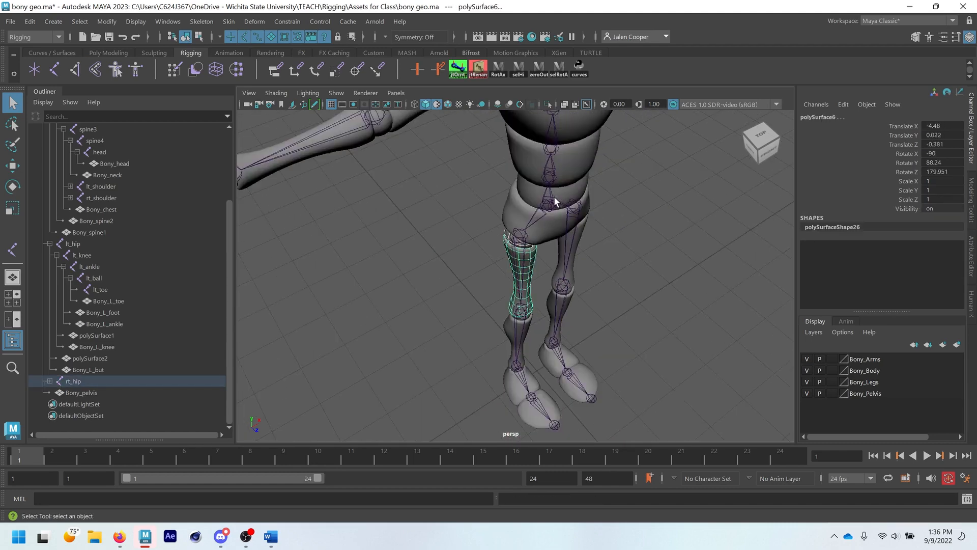
- Parent the right shoulder and upper arm geometry to the rt_shoulder joint
{"action": "middle_click_drag", "start_coordinate": [554, 197], "coordinate": [564, 219], "text": "alt"}
{"action": "left_click", "coordinate": [564, 215]}
{"action": "left_click", "coordinate": [582, 211], "text": "shift"}
{"action": "key", "text": "p"}
- Parent the right forearm and elbow geometry to the rt_elbow joint
{"action": "scroll", "coordinate": [576, 216], "scroll_direction": "down", "scroll_amount": 5}
{"action": "left_click", "coordinate": [440, 301]}
{"action": "left_click", "coordinate": [431, 308], "text": "shift"}
{"action": "left_click", "coordinate": [432, 302], "text": "shift"}
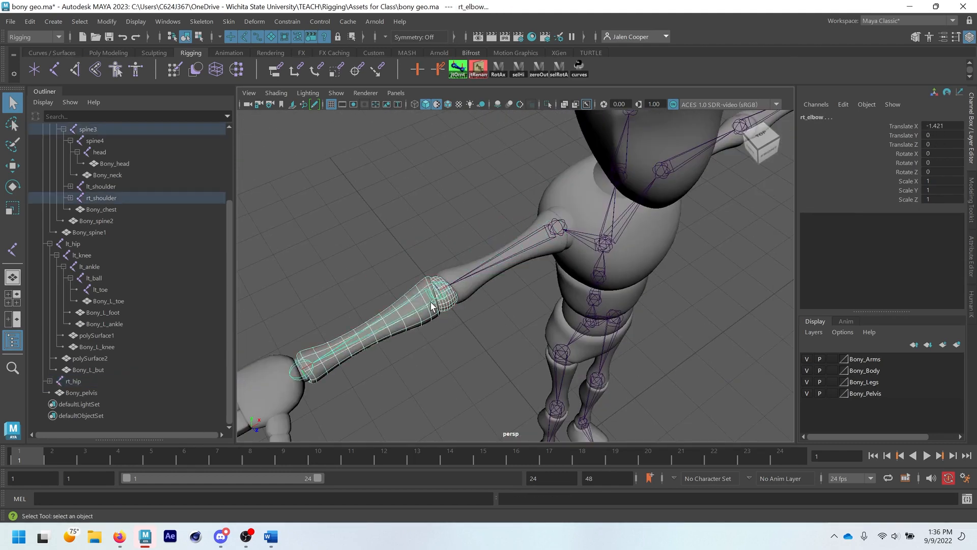
{"action": "key", "text": "p"}
- Parent the right hand, finger and Bony_R_wrist geometry to the right wrist joint
{"action": "left_click_drag", "start_coordinate": [471, 302], "coordinate": [413, 295], "text": "alt"}
{"action": "left_click_drag", "start_coordinate": [310, 197], "coordinate": [442, 326]}
{"action": "middle_click_drag", "start_coordinate": [442, 327], "coordinate": [523, 385], "text": "alt"}
{"action": "right_click_drag", "start_coordinate": [438, 285], "coordinate": [515, 262], "text": "alt"}
{"action": "left_click", "coordinate": [559, 316], "text": "shift"}
{"action": "right_click_drag", "start_coordinate": [559, 316], "coordinate": [462, 303], "text": "alt"}
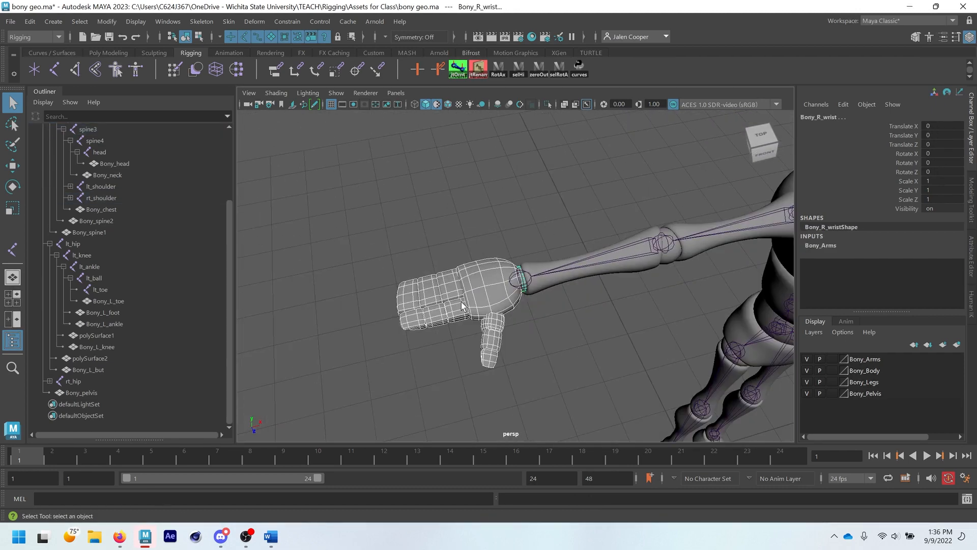
{"action": "left_click", "coordinate": [525, 288], "text": "shift"}
{"action": "key", "text": "p"}
- Rotate the rt_shoulder joint to test the right arm geometry, and undo the rotation
{"action": "scroll", "coordinate": [529, 306], "scroll_direction": "down", "scroll_amount": 4}
{"action": "left_click", "coordinate": [528, 286]}
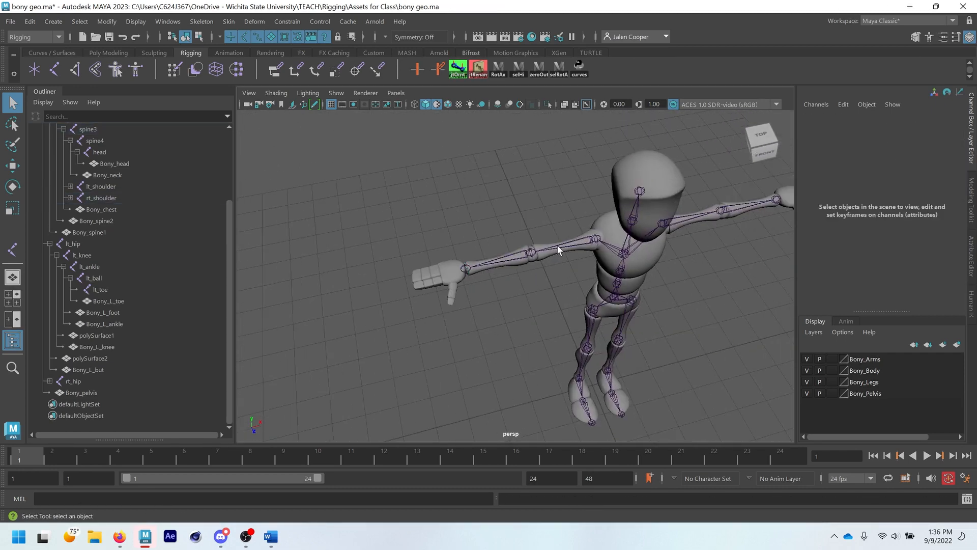
{"action": "left_click_drag", "start_coordinate": [542, 293], "coordinate": [516, 270], "text": "alt"}
{"action": "left_click", "coordinate": [503, 233]}
{"action": "key", "text": "e"}
{"action": "key", "text": "ctrl+z"}
{"action": "key", "text": "ctrl+z"}
- Test-pose the limbs by rotating rt_elbow about -65 in Y, lt_hip about 40 in Z, and the left elbow and lt_knee joints
{"action": "left_click", "coordinate": [450, 236]}
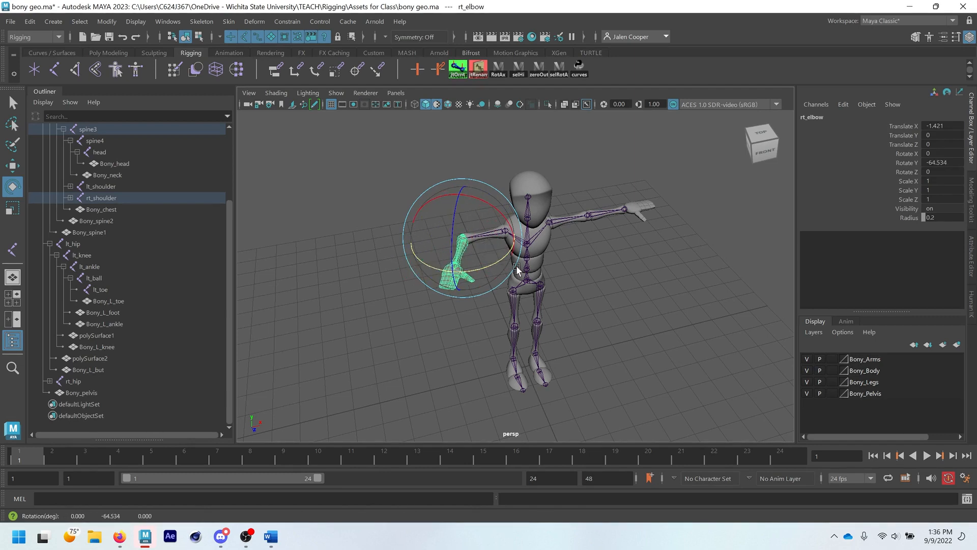
{"action": "left_click", "coordinate": [600, 212]}
{"action": "left_click_drag", "start_coordinate": [589, 250], "coordinate": [554, 259]}
{"action": "left_click", "coordinate": [579, 295]}
{"action": "left_click", "coordinate": [538, 312]}
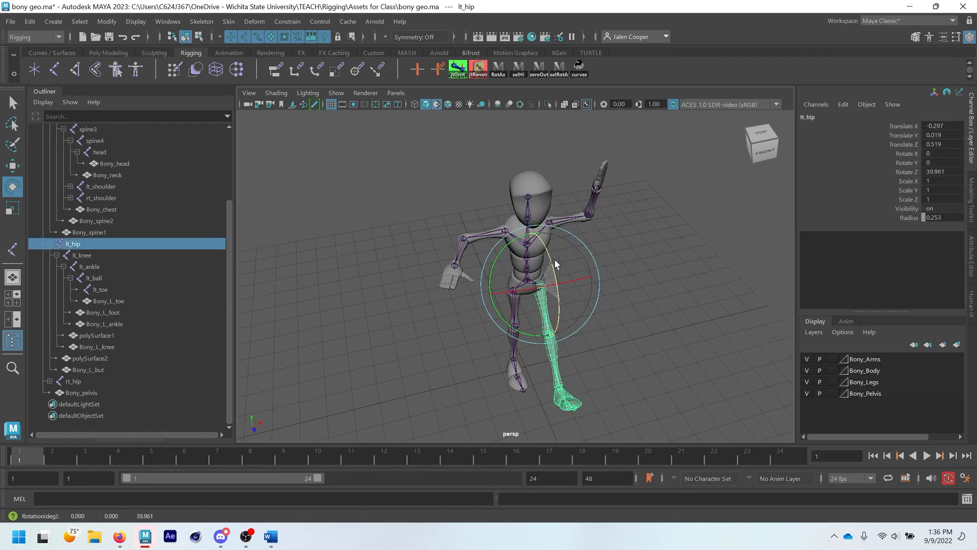
{"action": "left_click", "coordinate": [559, 353]}
{"action": "left_click_drag", "start_coordinate": [560, 347], "coordinate": [494, 240]}
- Undo the test rotations of the knee, hip and elbow joints
{"action": "key", "text": "ctrl+z"}
{"action": "key", "text": "ctrl+z"}
{"action": "key", "text": "ctrl+z"}
{"action": "key", "text": "ctrl+z"}
{"action": "key", "text": "ctrl+z"}
{"action": "key", "text": "ctrl+z"}
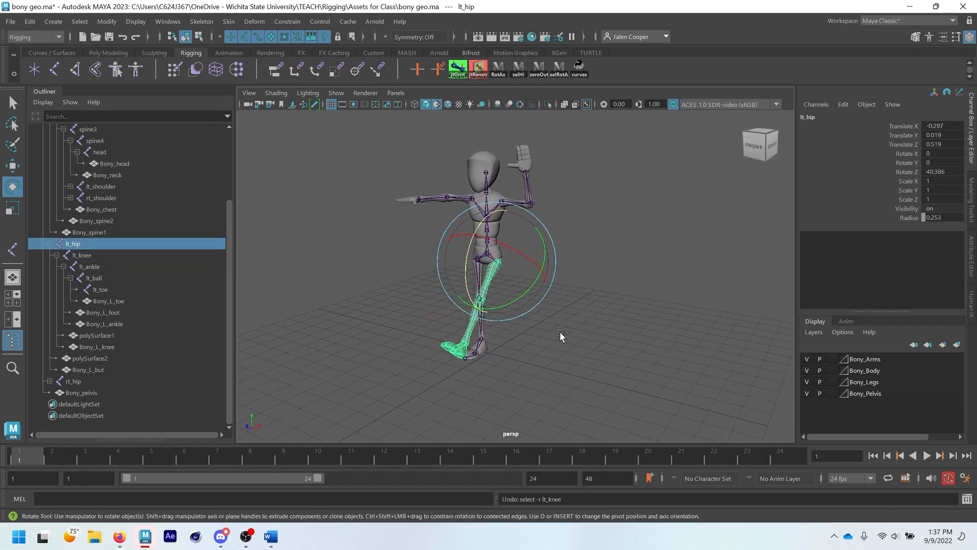
{"action": "key", "text": "ctrl+z"}
{"action": "key", "text": "ctrl+z"}
{"action": "key", "text": "ctrl+z"}
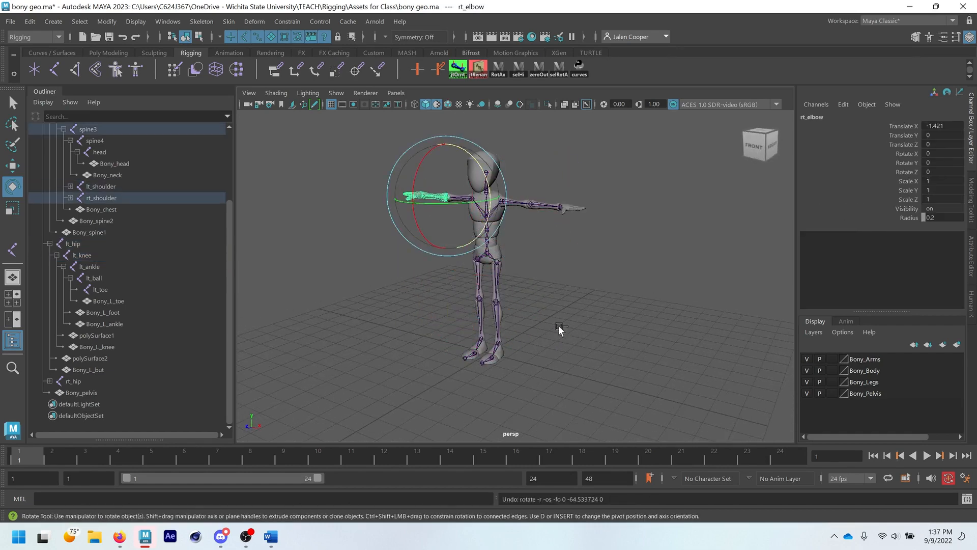
- Rotate spine1 and the spine joint above it to bend the torso as a test, and clear the selection
{"action": "left_click", "coordinate": [489, 243]}
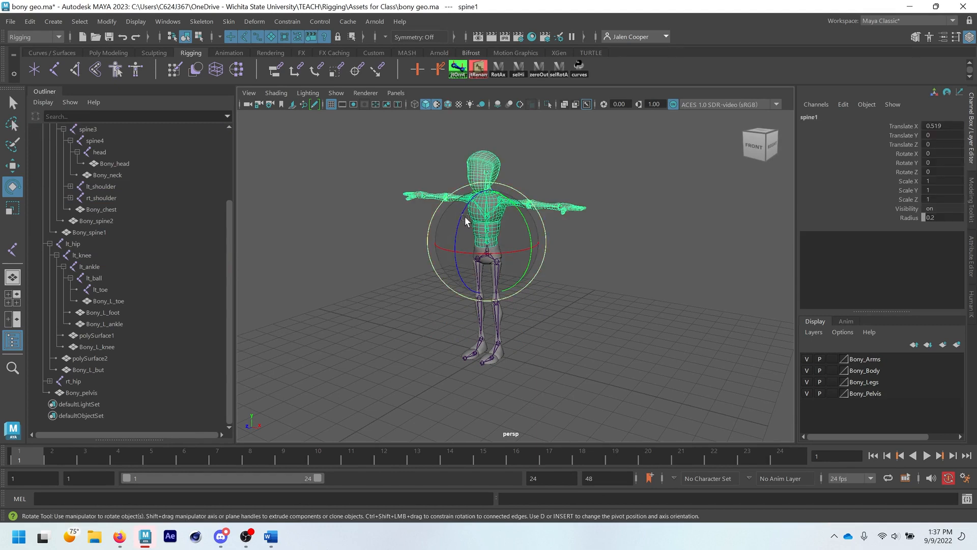
{"action": "left_click_drag", "start_coordinate": [461, 214], "coordinate": [463, 190]}
{"action": "left_click", "coordinate": [604, 274]}
{"action": "left_click", "coordinate": [489, 229]}
{"action": "left_click", "coordinate": [612, 287]}
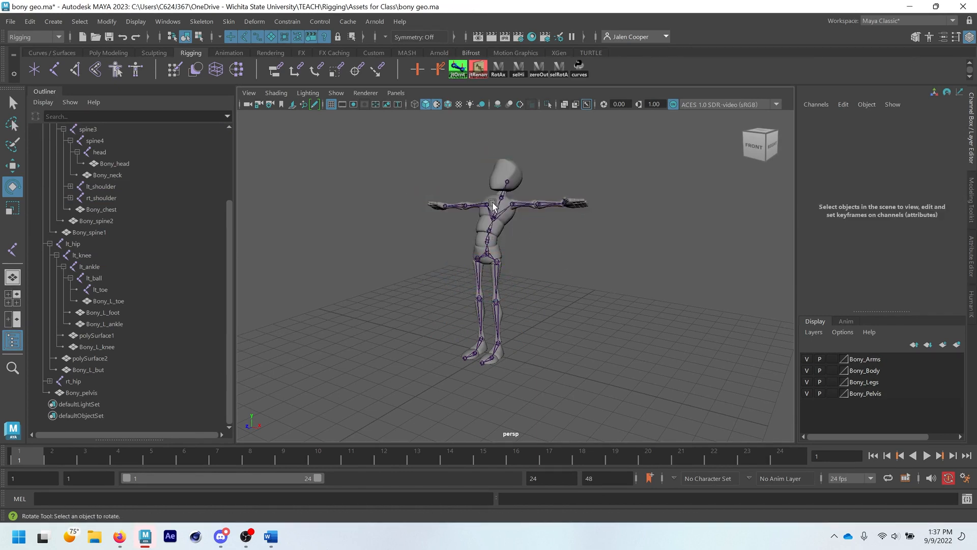
- Rotate the Bony_chest geometry directly instead of its joint, undo the rotations and deselect it
{"action": "left_click", "coordinate": [492, 206]}
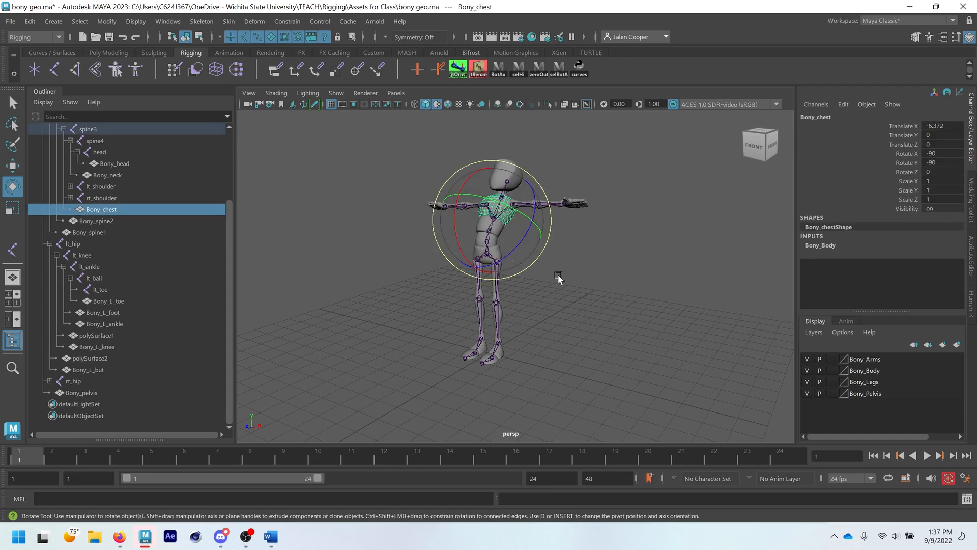
{"action": "scroll", "coordinate": [494, 207], "scroll_direction": "up", "scroll_amount": 5}
{"action": "middle_click_drag", "start_coordinate": [490, 211], "coordinate": [550, 301], "text": "alt"}
{"action": "left_click_drag", "start_coordinate": [549, 301], "coordinate": [400, 308]}
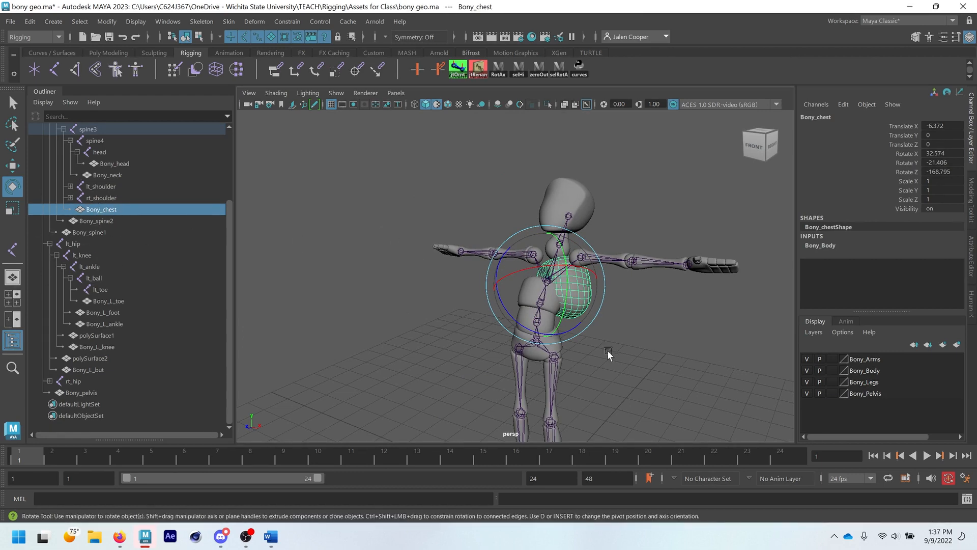
{"action": "key", "text": "ctrl+z"}
{"action": "key", "text": "ctrl+z"}
{"action": "key", "text": "ctrl+z"}
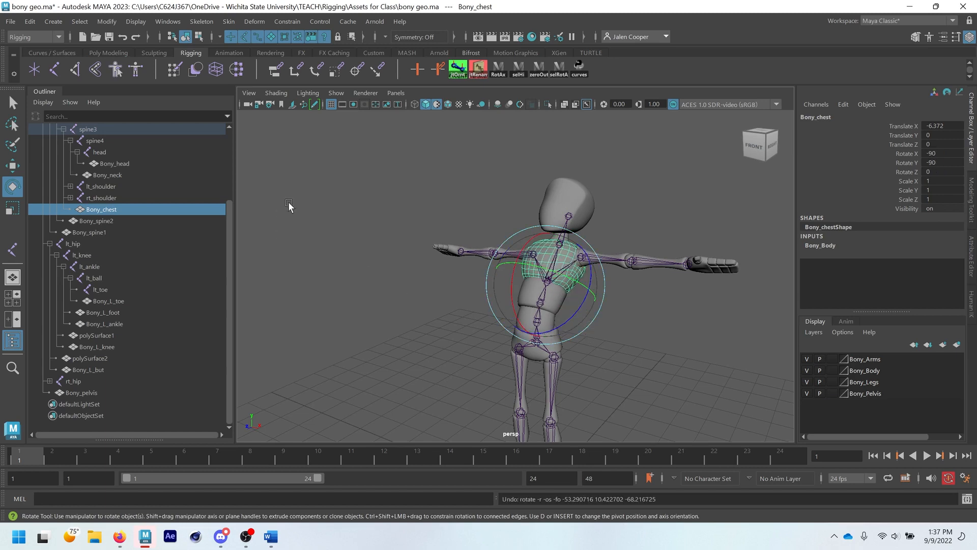
{"action": "left_click", "coordinate": [288, 202]}
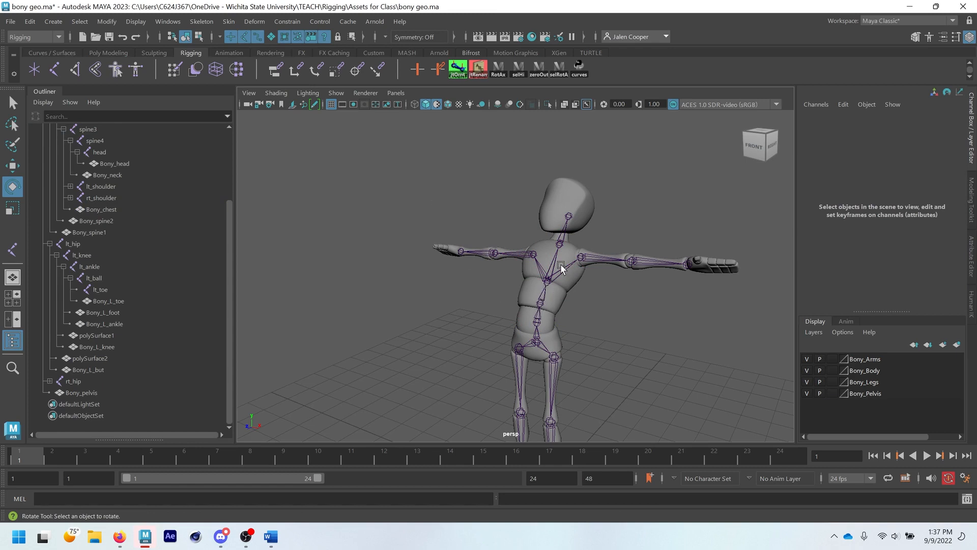
- Rotate the spine3 joint to about 35 in X and -18 in Z to test the upper body geometry
{"action": "left_click", "coordinate": [544, 283]}
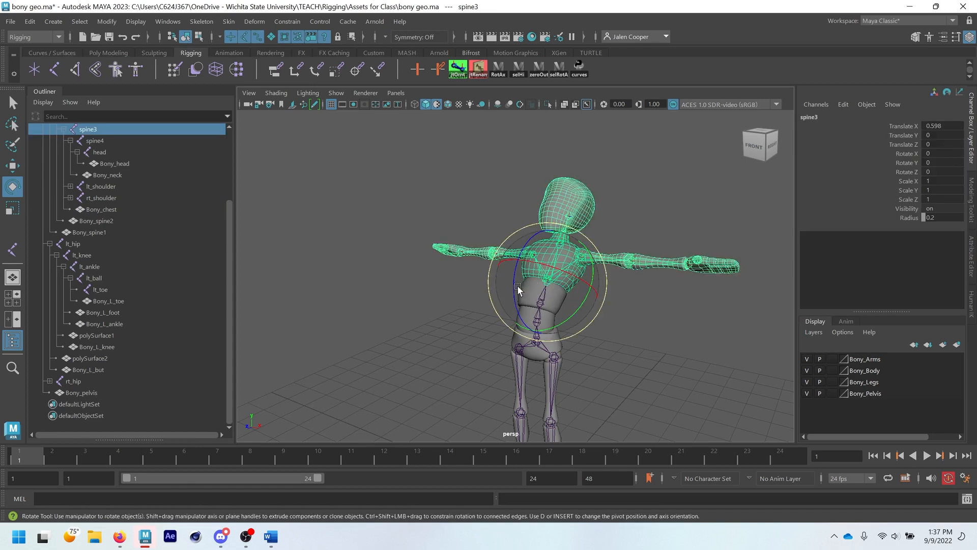
{"action": "left_click", "coordinate": [559, 255]}
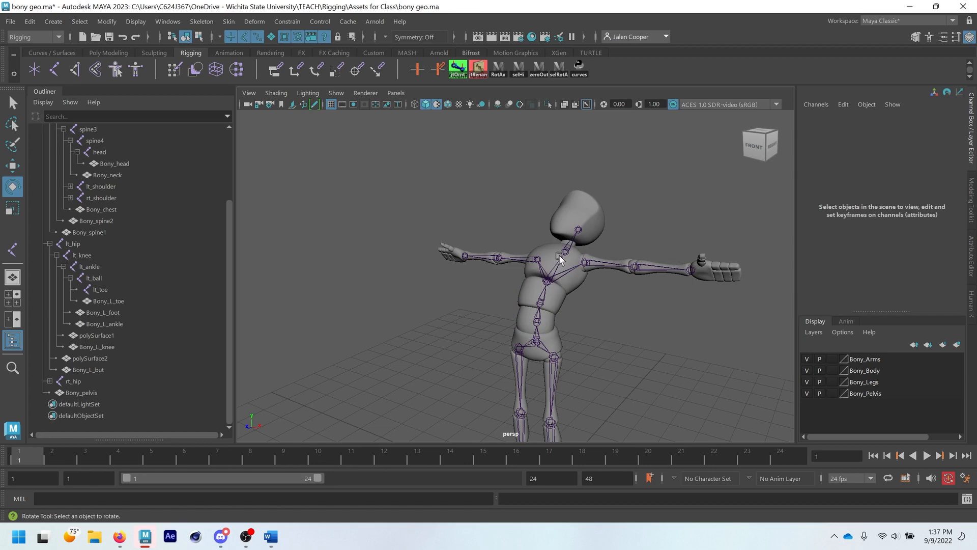
{"action": "left_click", "coordinate": [546, 281]}
{"action": "left_click_drag", "start_coordinate": [547, 283], "coordinate": [625, 369]}
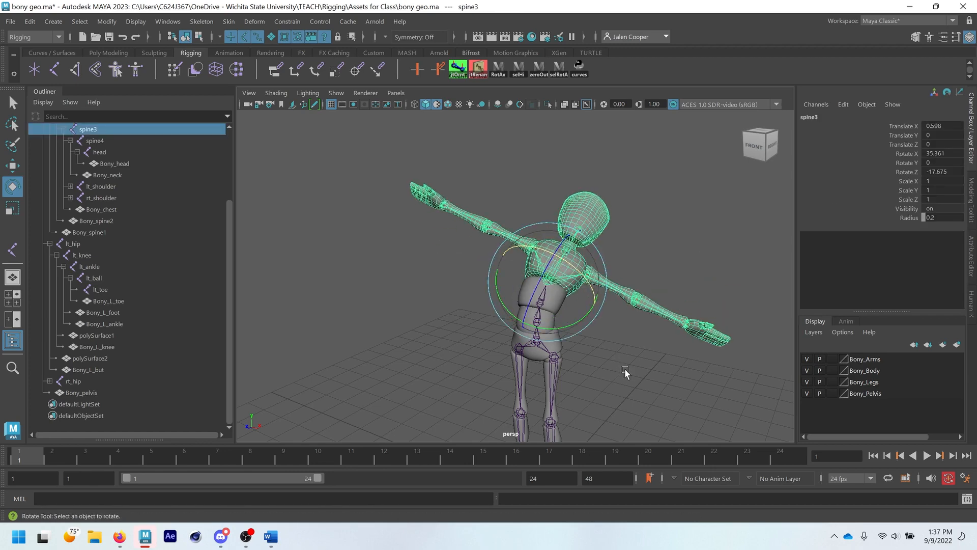
- Undo all the test rotations of the spine joints back to the default pose
{"action": "key", "text": "ctrl+z"}
{"action": "key", "text": "ctrl+z"}
{"action": "key", "text": "ctrl+z"}
{"action": "key", "text": "ctrl+z"}
{"action": "key", "text": "ctrl+z"}
{"action": "key", "text": "ctrl+z"}
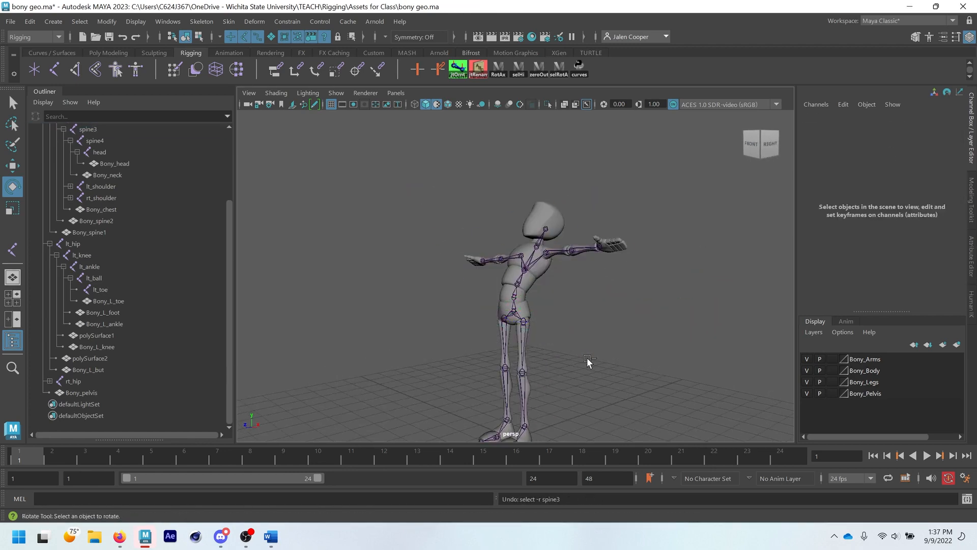
{"action": "key", "text": "ctrl+z"}
{"action": "key", "text": "ctrl+z"}
{"action": "key", "text": "ctrl+z"}
{"action": "key", "text": "ctrl+z"}
{"action": "key", "text": "ctrl+z"}
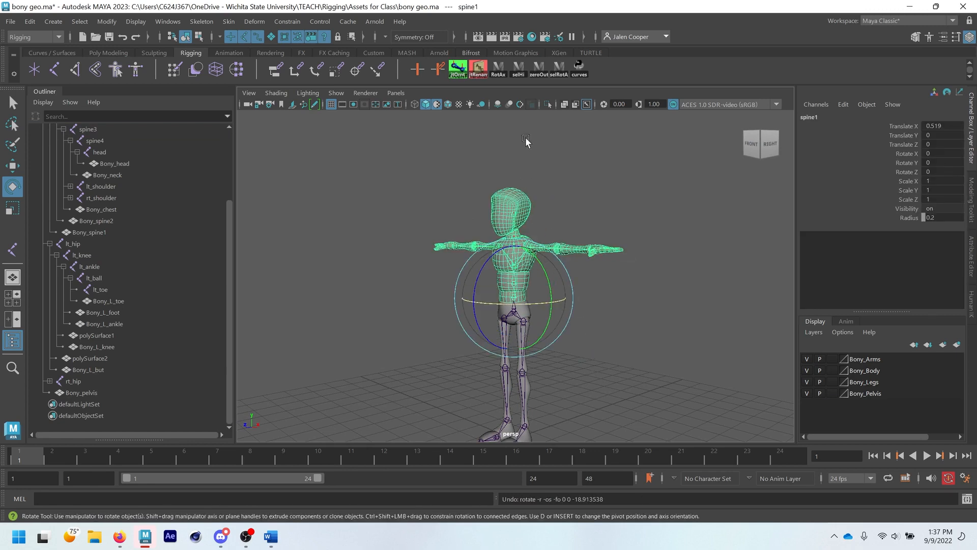
- Clear the selection, switch to Word to check the Bony Rig outline for the stage after parenting, and return to Maya
{"action": "left_click", "coordinate": [524, 138]}
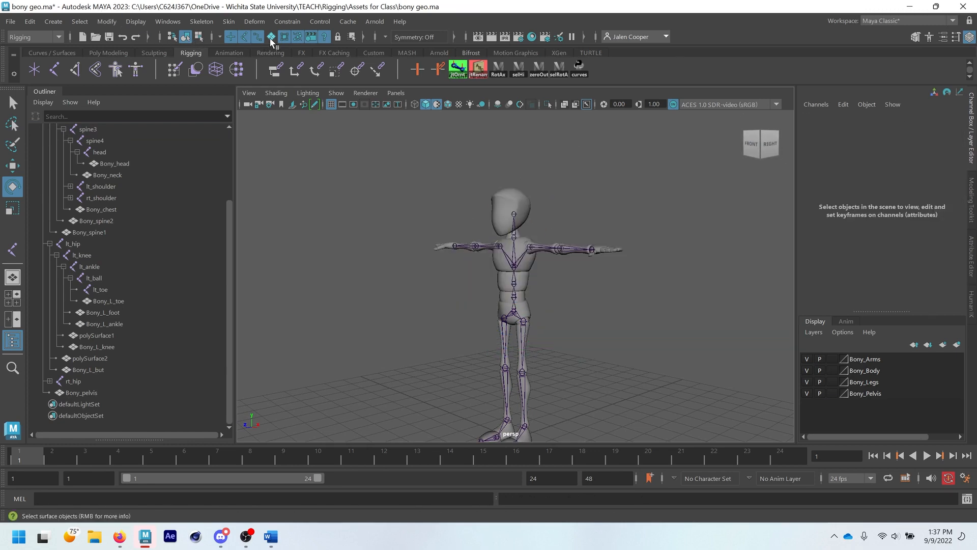
{"action": "scroll", "coordinate": [316, 276], "scroll_direction": "down", "scroll_amount": 3}
{"action": "middle_click_drag", "start_coordinate": [316, 275], "coordinate": [336, 225], "text": "alt"}
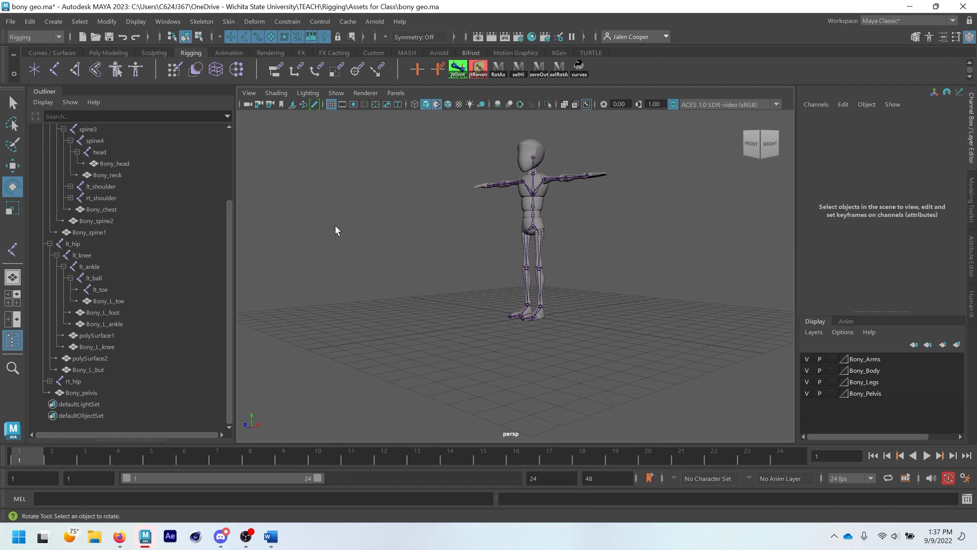
{"action": "left_click", "coordinate": [270, 545]}
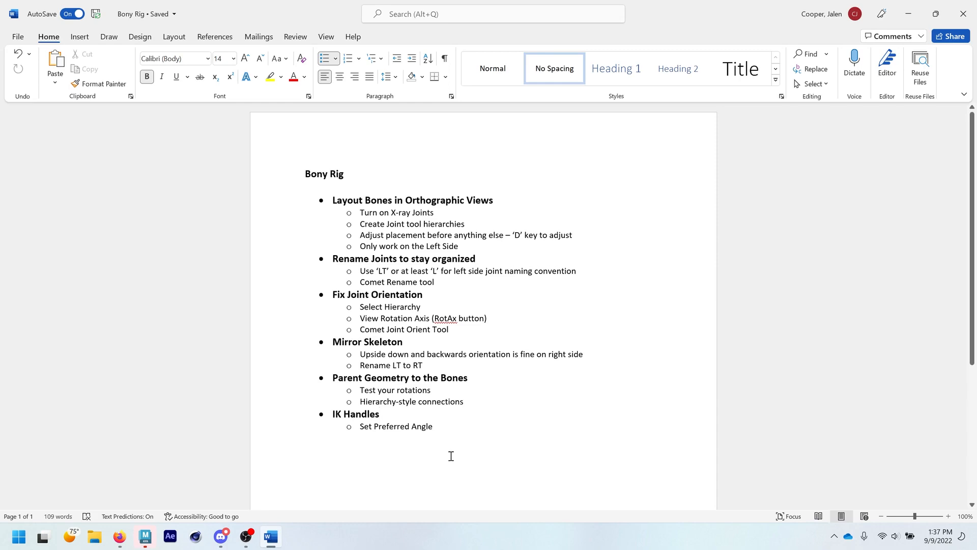
{"action": "left_click", "coordinate": [915, 5]}
- Start the Create IK Handle tool and review its solver settings
{"action": "scroll", "coordinate": [565, 310], "scroll_direction": "up", "scroll_amount": 5}
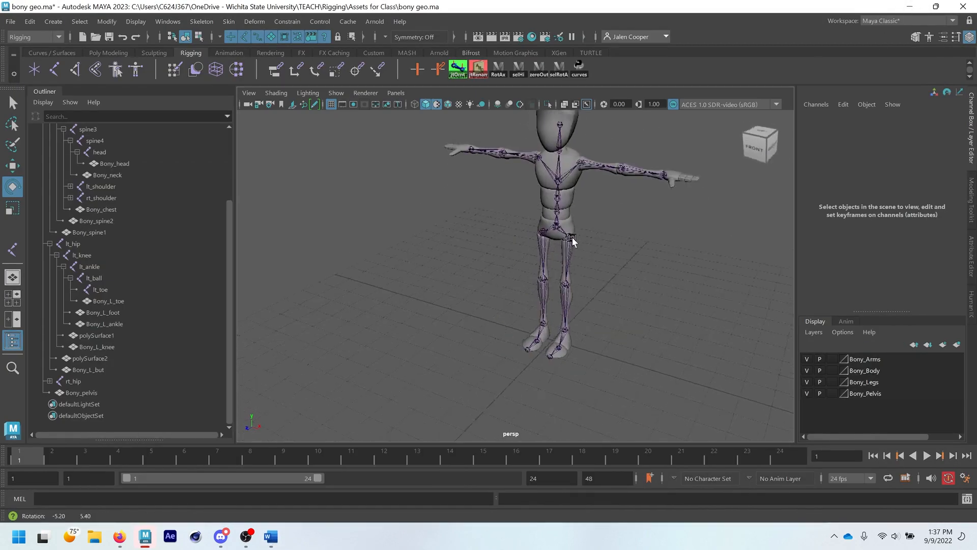
{"action": "left_click_drag", "start_coordinate": [573, 240], "coordinate": [514, 285], "text": "alt"}
{"action": "scroll", "coordinate": [513, 293], "scroll_direction": "up", "scroll_amount": 5}
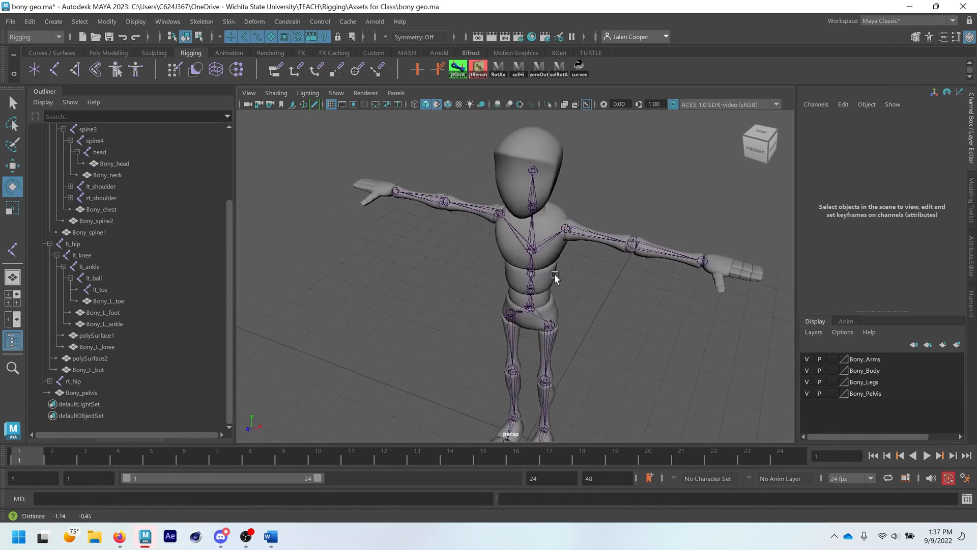
{"action": "middle_click_drag", "start_coordinate": [555, 277], "coordinate": [571, 269], "text": "alt"}
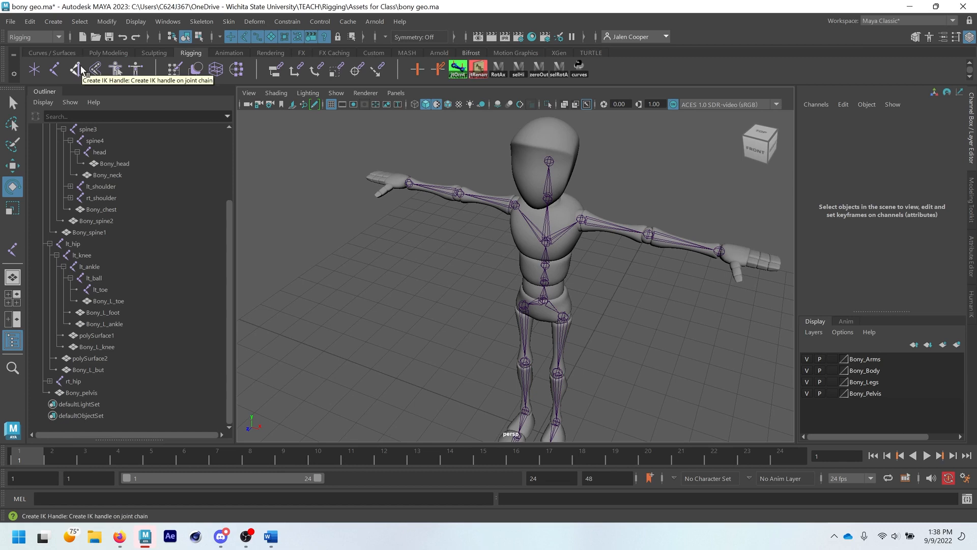
{"action": "left_click", "coordinate": [194, 22]}
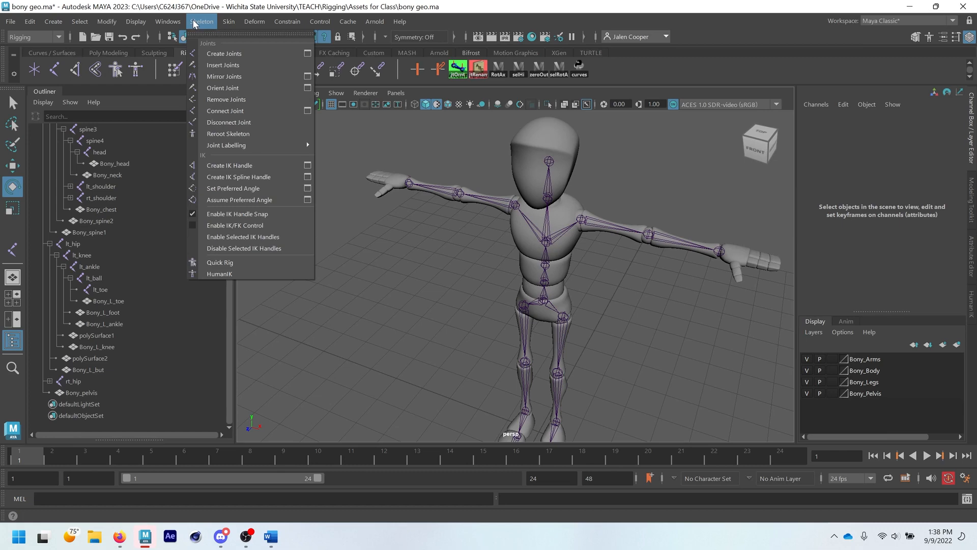
{"action": "left_click", "coordinate": [231, 166]}
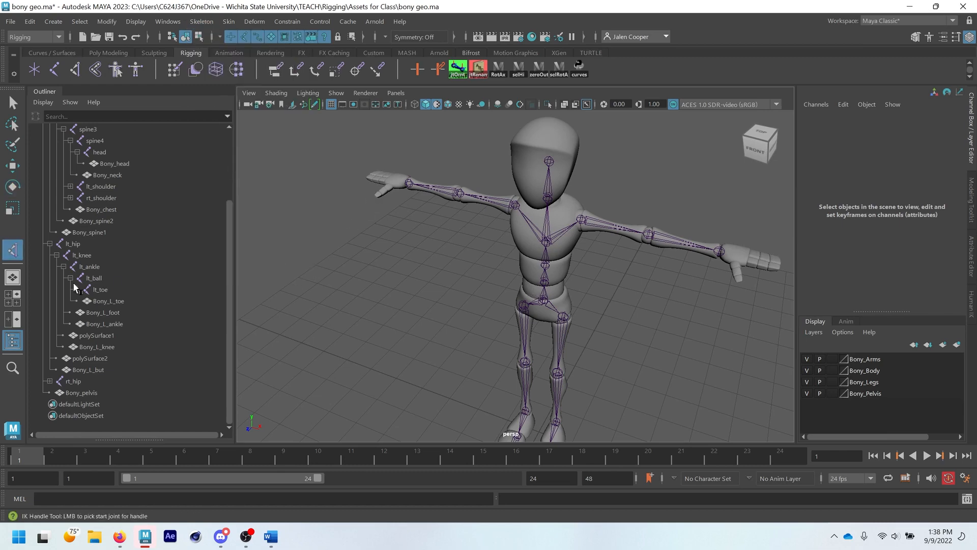
{"action": "double_click", "coordinate": [13, 249]}
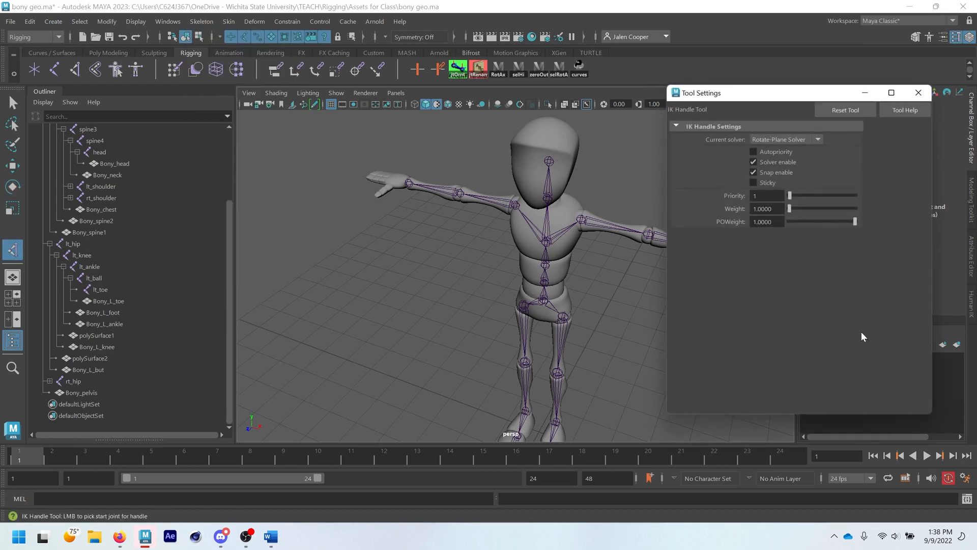
{"action": "left_click", "coordinate": [919, 92]}
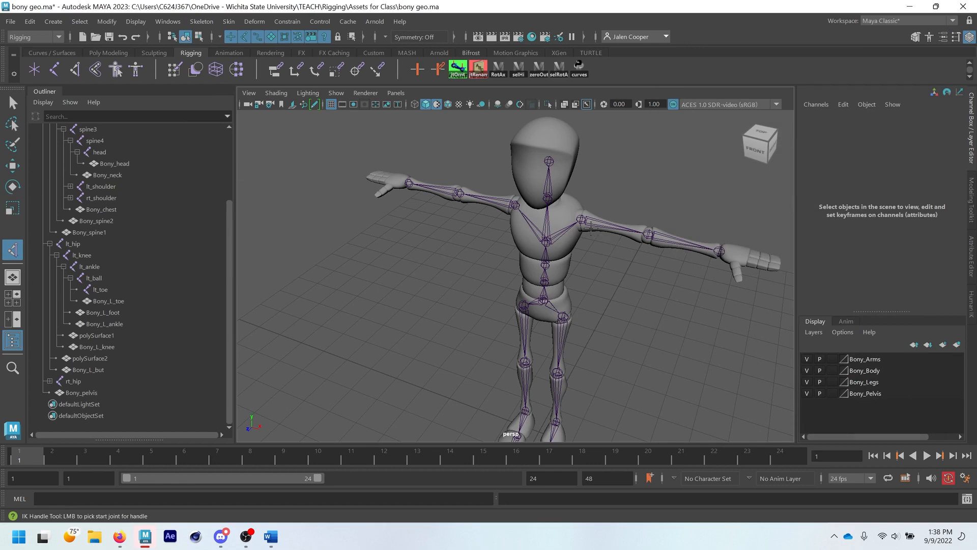
- Create an IK handle running from the left shoulder joint to the left wrist joint
{"action": "scroll", "coordinate": [586, 219], "scroll_direction": "up", "scroll_amount": 5}
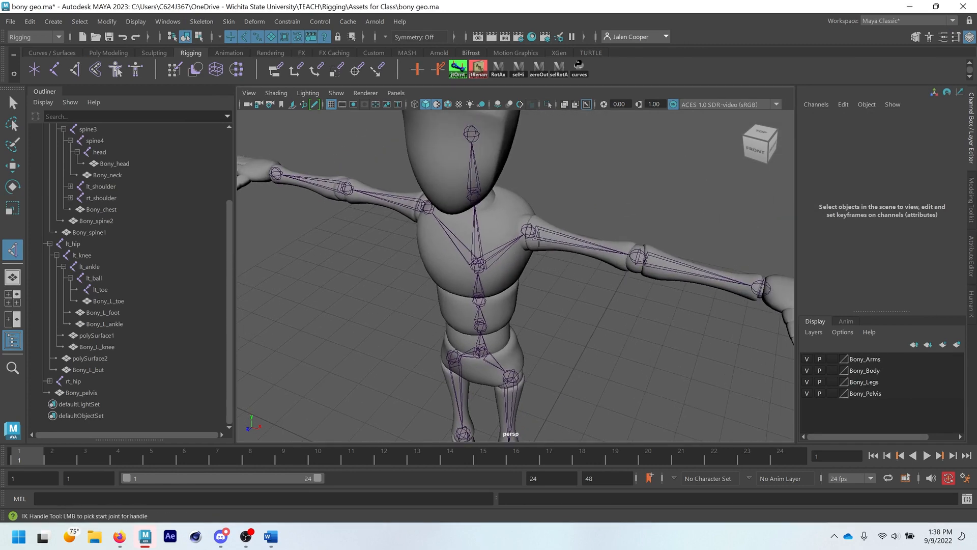
{"action": "left_click", "coordinate": [529, 233]}
{"action": "scroll", "coordinate": [560, 275], "scroll_direction": "down", "scroll_amount": 3}
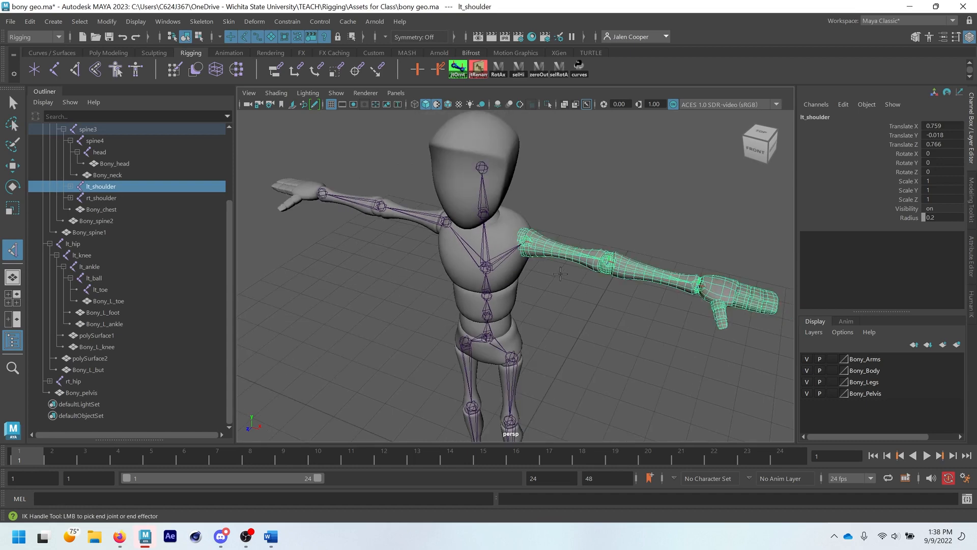
{"action": "left_click", "coordinate": [12, 251]}
{"action": "middle_click_drag", "start_coordinate": [657, 286], "coordinate": [585, 285], "text": "alt"}
{"action": "left_click", "coordinate": [617, 280]}
{"action": "key", "text": "e"}
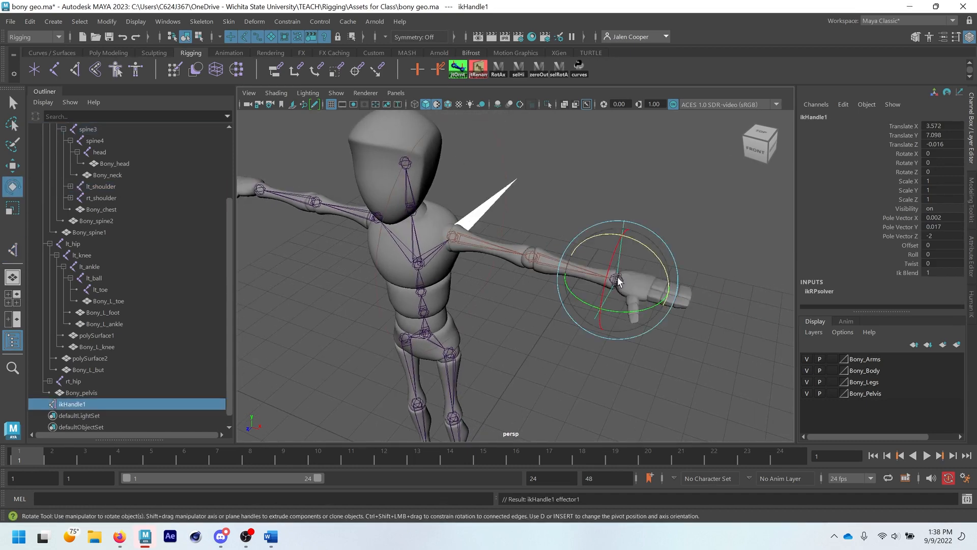
- Activate the Move tool and collapse the root joint hierarchy in the Outliner
{"action": "key", "text": "w"}
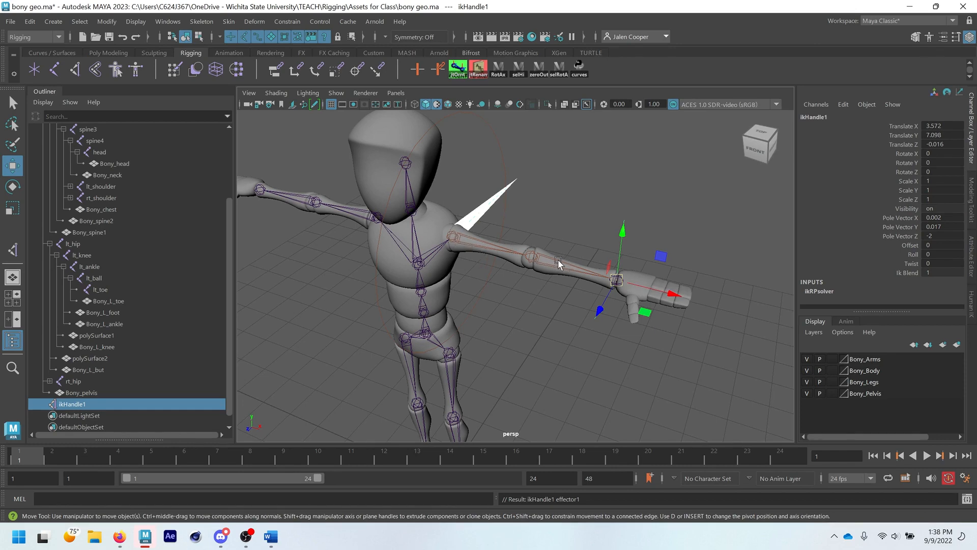
{"action": "left_click_drag", "start_coordinate": [411, 166], "coordinate": [341, 274], "text": "alt"}
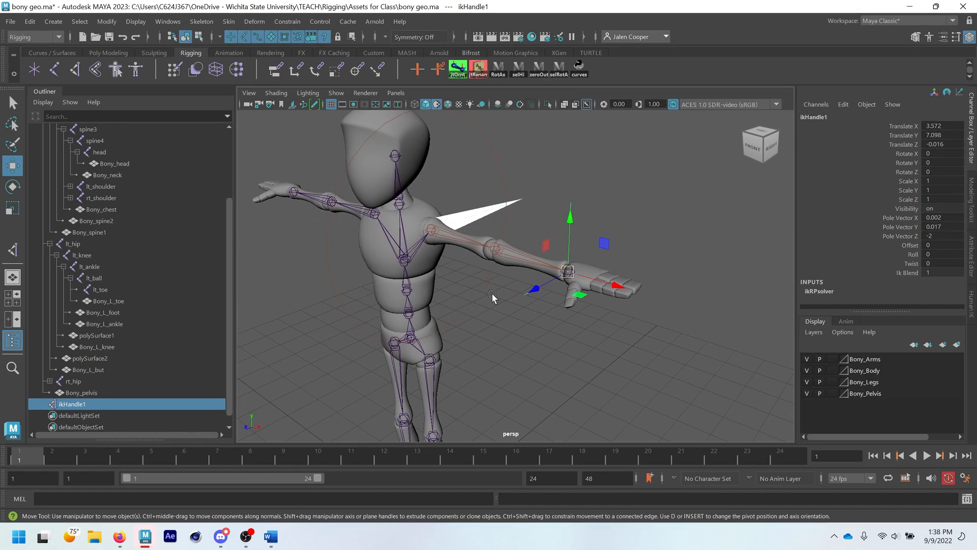
{"action": "left_click_drag", "start_coordinate": [493, 295], "coordinate": [537, 316], "text": "alt"}
{"action": "middle_click_drag", "start_coordinate": [589, 387], "coordinate": [565, 362], "text": "alt"}
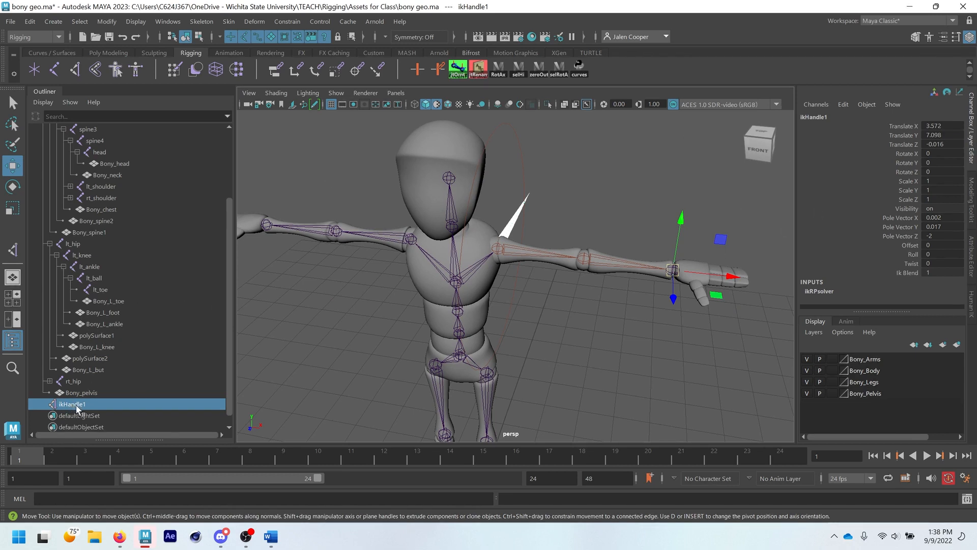
{"action": "scroll", "coordinate": [75, 379], "scroll_direction": "up", "scroll_amount": 3}
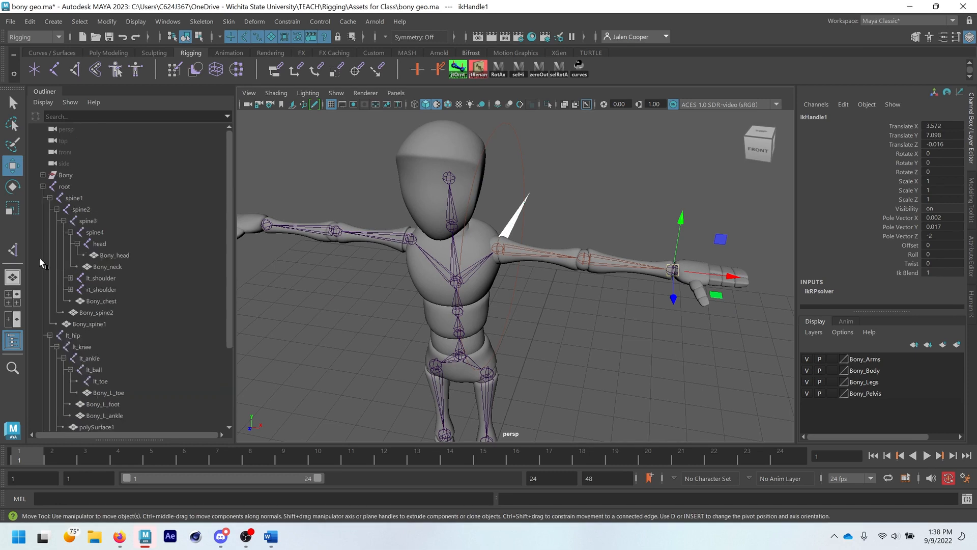
{"action": "left_click", "coordinate": [43, 186]}
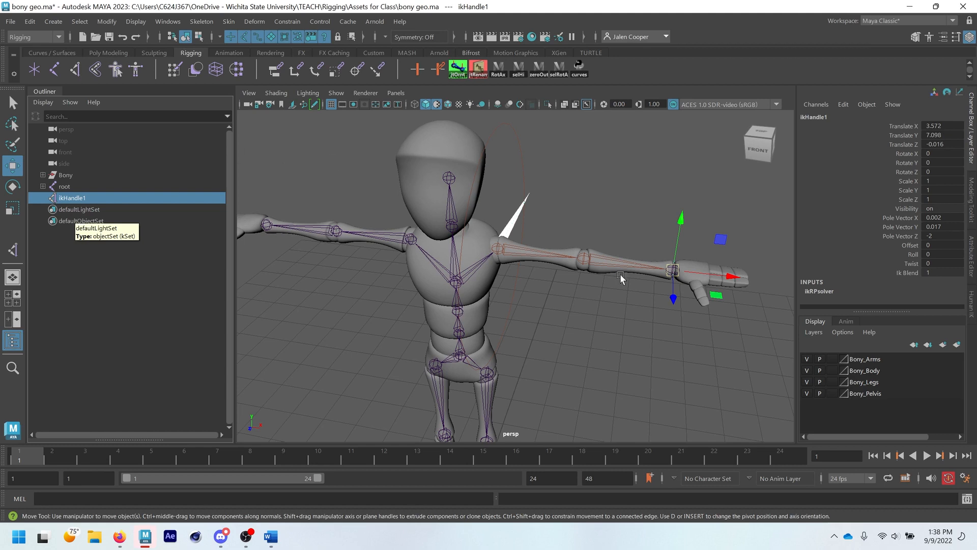
- Move the left arm's IK handle in front of the chest to test the elbow bend, and undo the movement
{"action": "left_click_drag", "start_coordinate": [705, 280], "coordinate": [386, 240]}
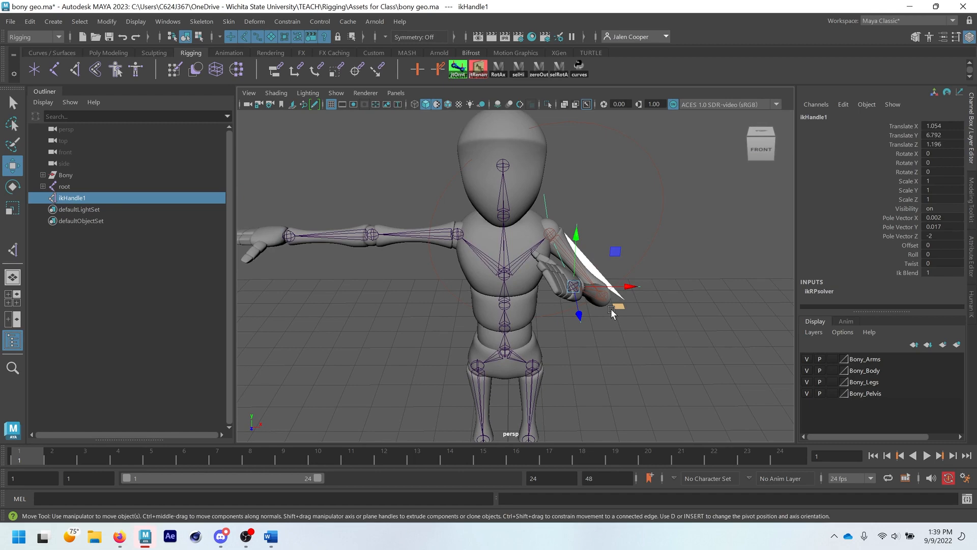
{"action": "key", "text": "ctrl+z"}
{"action": "key", "text": "ctrl+z"}
- Create an IK handle running from the left hip joint to the left ankle joint
{"action": "scroll", "coordinate": [609, 316], "scroll_direction": "down", "scroll_amount": 4}
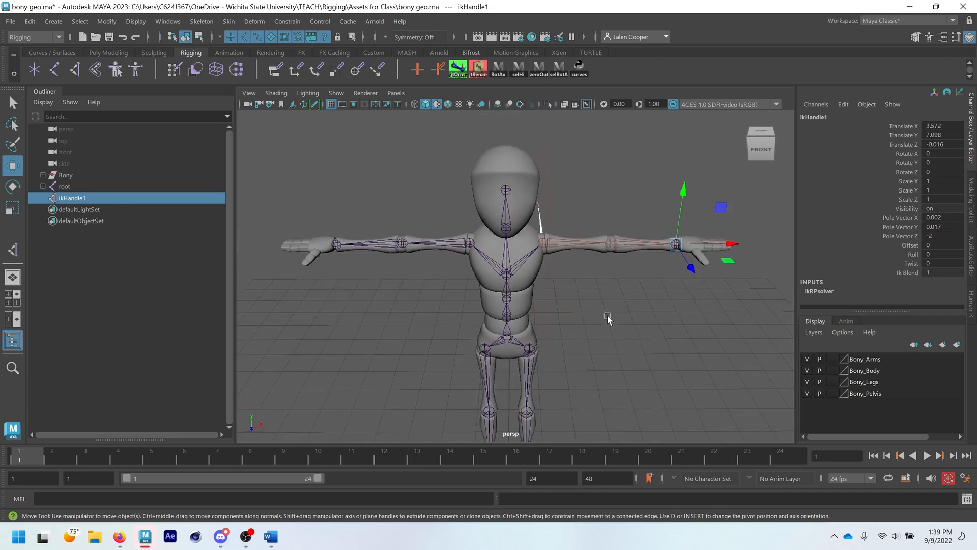
{"action": "middle_click_drag", "start_coordinate": [608, 316], "coordinate": [605, 246], "text": "alt"}
{"action": "left_click_drag", "start_coordinate": [604, 247], "coordinate": [499, 234], "text": "alt"}
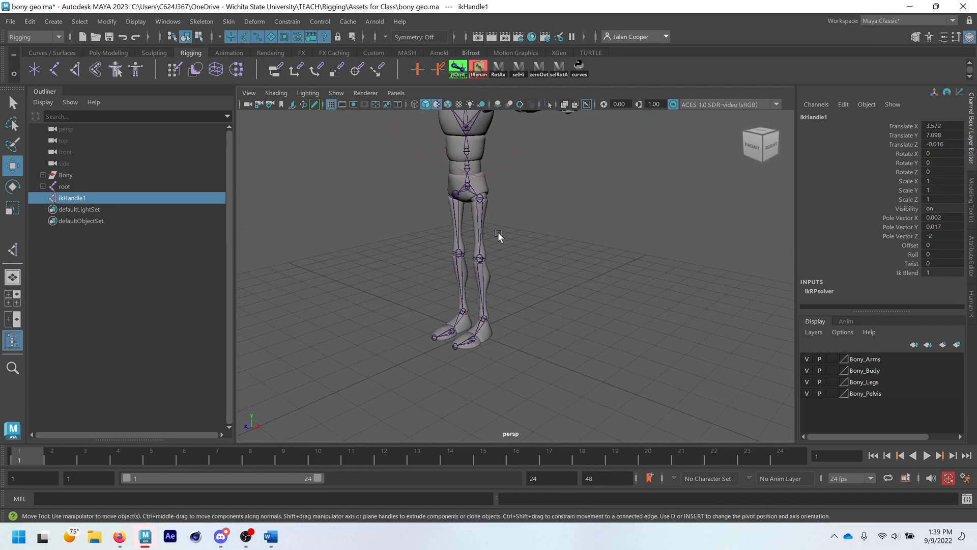
{"action": "left_click", "coordinate": [476, 212]}
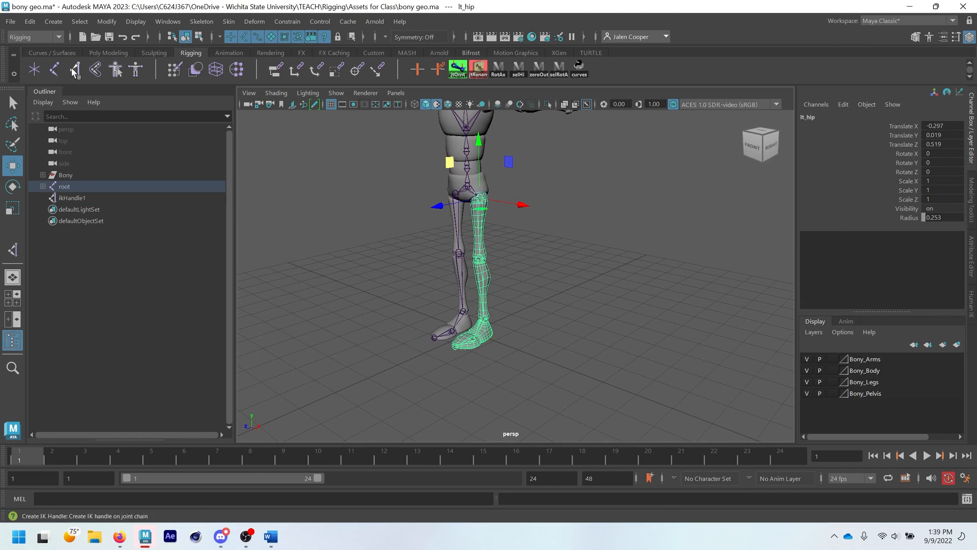
{"action": "left_click", "coordinate": [76, 70]}
{"action": "left_click", "coordinate": [480, 198]}
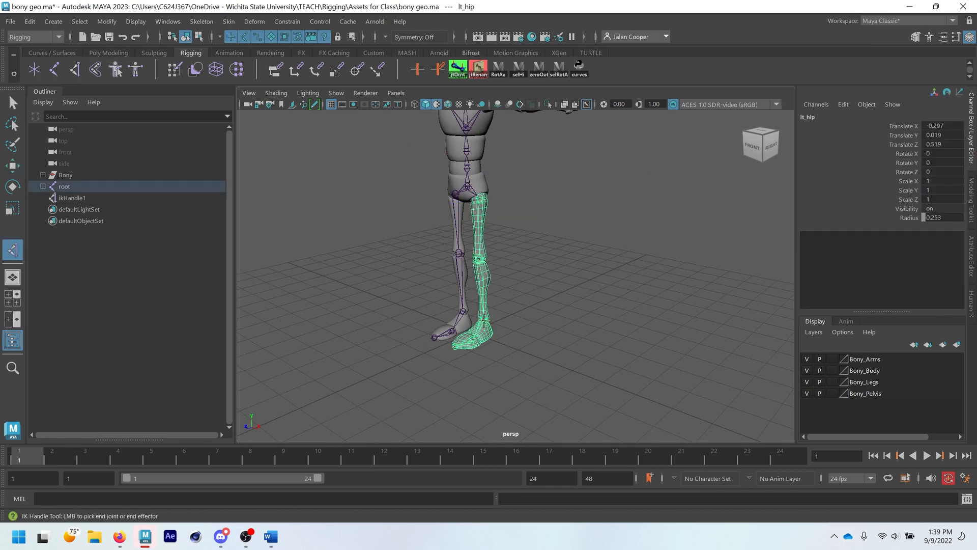
{"action": "left_click", "coordinate": [484, 320]}
- Raise the left leg's IK handle to about 2.3 in Y to test the knee bend
{"action": "left_click_drag", "start_coordinate": [485, 326], "coordinate": [546, 231]}
{"action": "left_click", "coordinate": [532, 233]}
{"action": "left_click", "coordinate": [530, 243]}
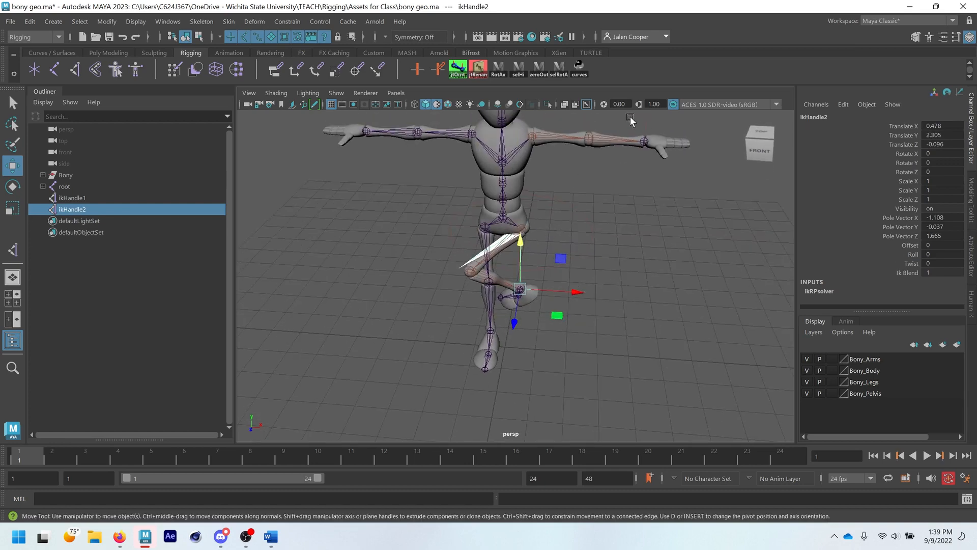
{"action": "left_click_drag", "start_coordinate": [603, 152], "coordinate": [630, 242], "text": "alt"}
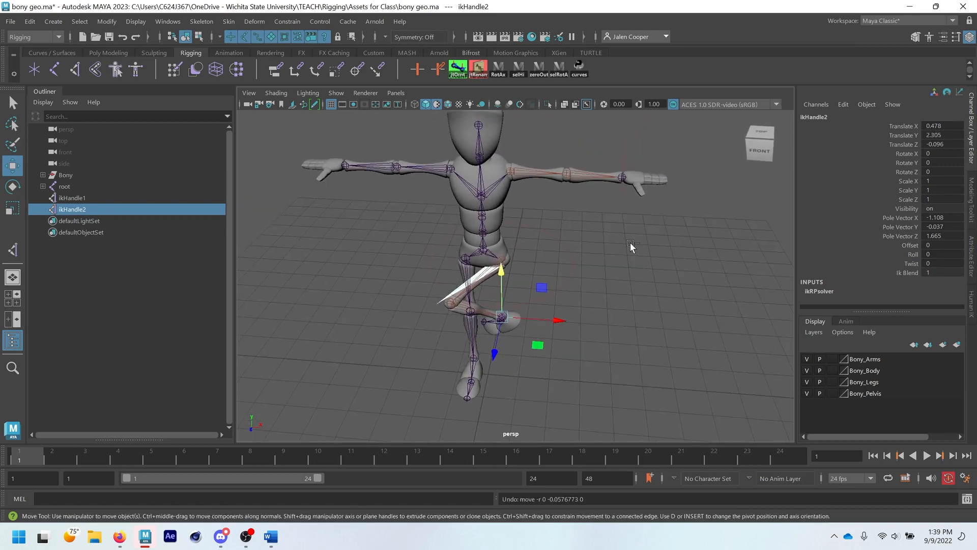
- Undo the leg handle's movement and the creation of both the leg and arm IK handles
{"action": "key", "text": "ctrl+z"}
{"action": "key", "text": "ctrl+z"}
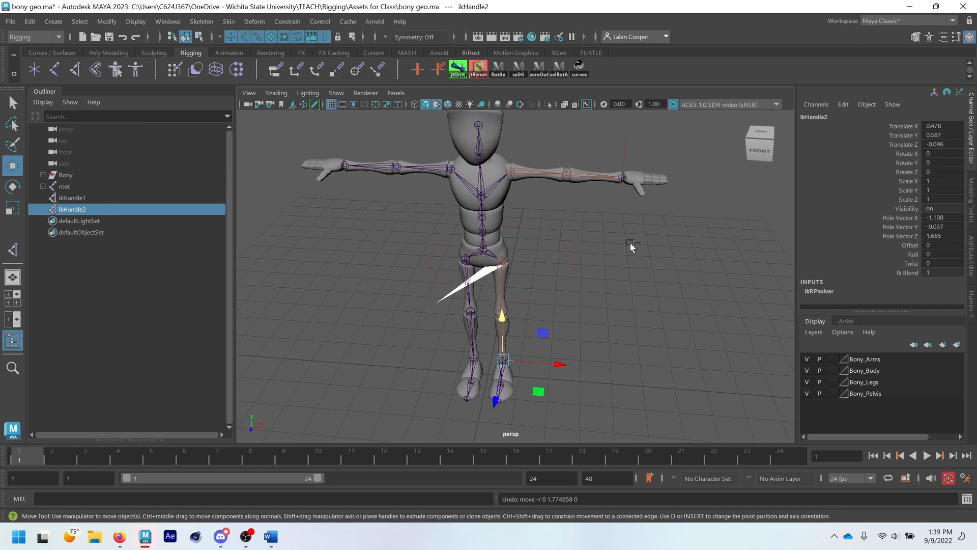
{"action": "key", "text": "ctrl+z"}
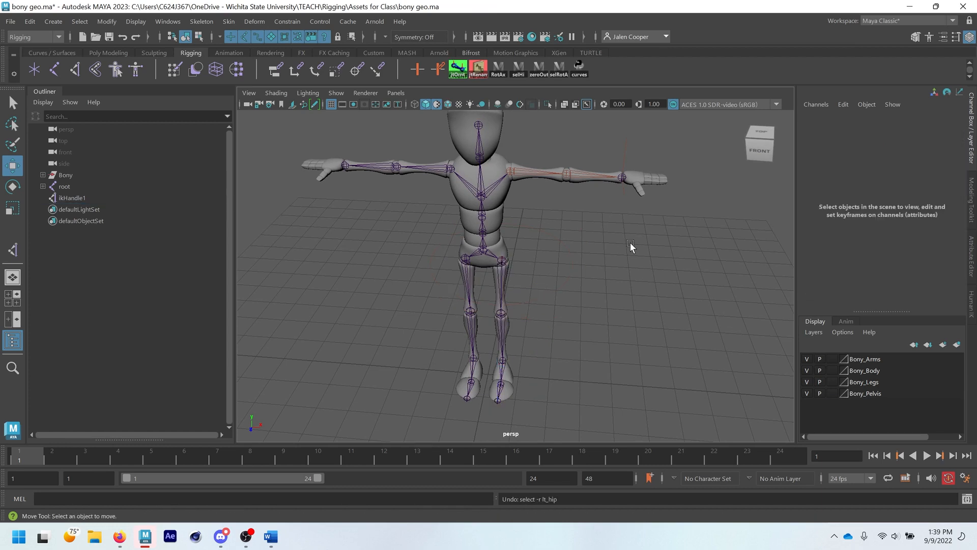
{"action": "key", "text": "ctrl+z"}
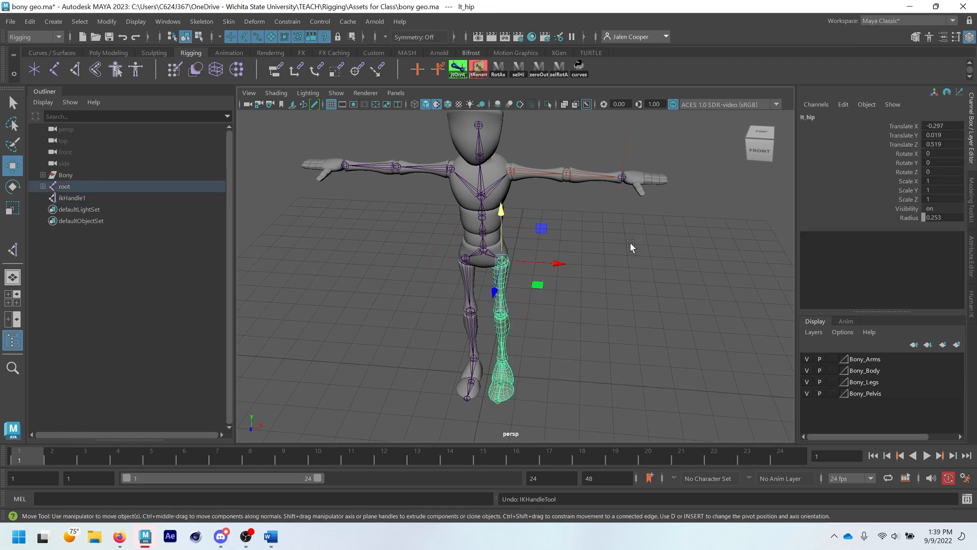
{"action": "key", "text": "ctrl+z"}
{"action": "key", "text": "ctrl+z"}
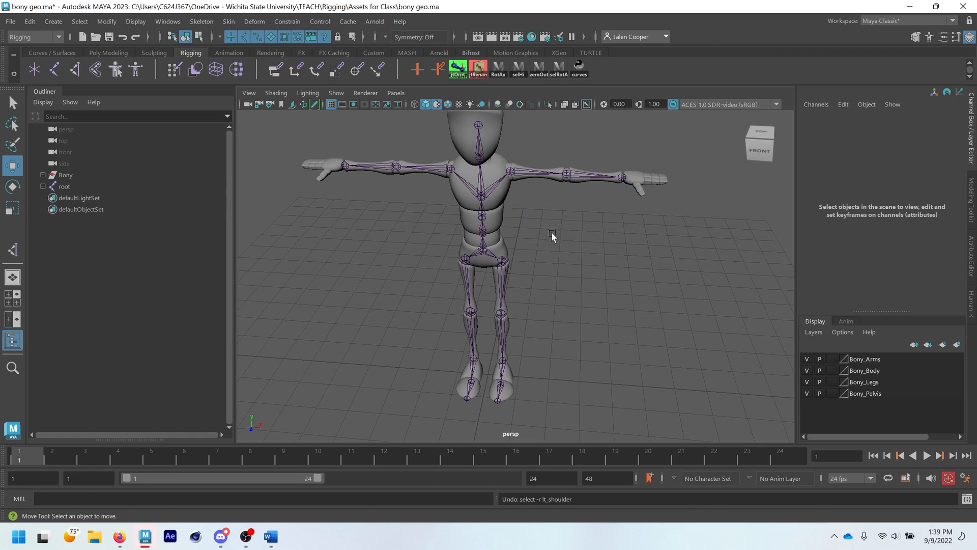
- Rotate the left elbow joint to about -20 in Y to bend the forearm forward, and clear the selection
{"action": "left_click_drag", "start_coordinate": [551, 232], "coordinate": [539, 214], "text": "alt"}
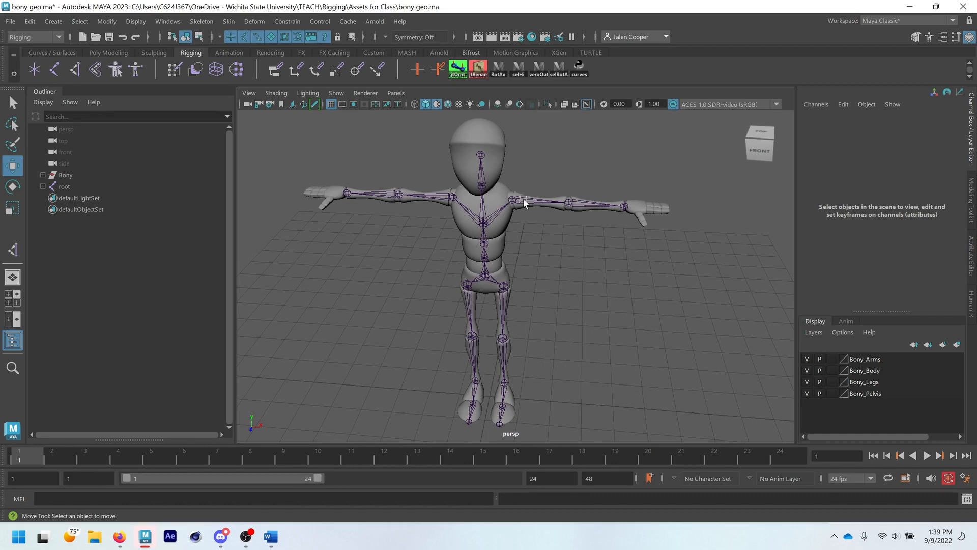
{"action": "left_click", "coordinate": [524, 200]}
{"action": "scroll", "coordinate": [540, 227], "scroll_direction": "up", "scroll_amount": 3}
{"action": "scroll", "coordinate": [540, 227], "scroll_direction": "up", "scroll_amount": 3}
{"action": "key", "text": "e"}
{"action": "left_click_drag", "start_coordinate": [539, 227], "coordinate": [516, 215], "text": "alt"}
{"action": "left_click", "coordinate": [605, 227]}
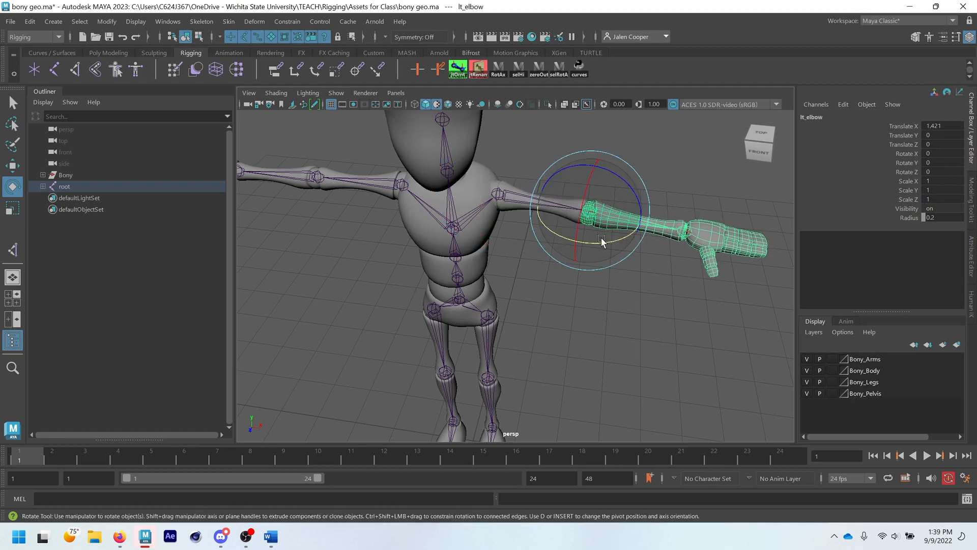
{"action": "left_click_drag", "start_coordinate": [601, 237], "coordinate": [605, 289]}
{"action": "key", "text": "ctrl+z"}
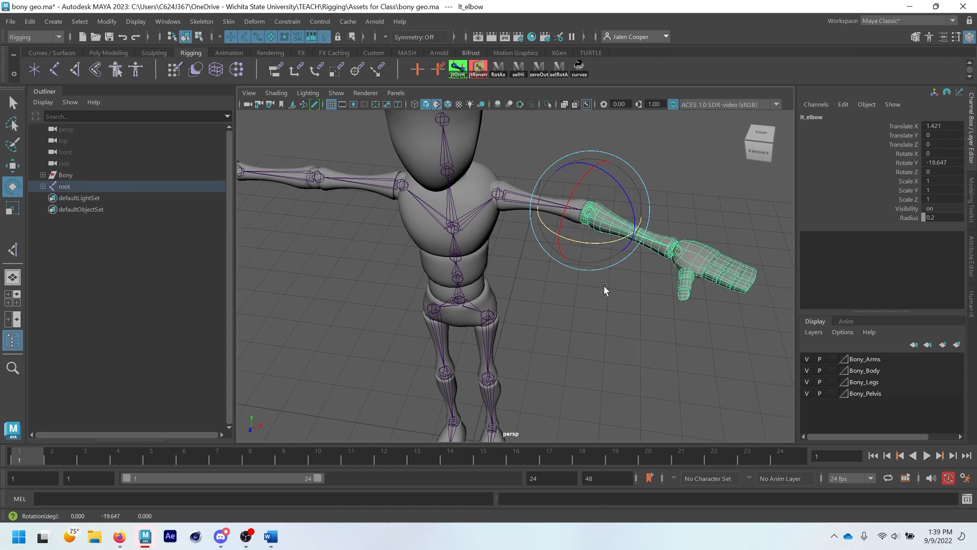
{"action": "left_click", "coordinate": [573, 250]}
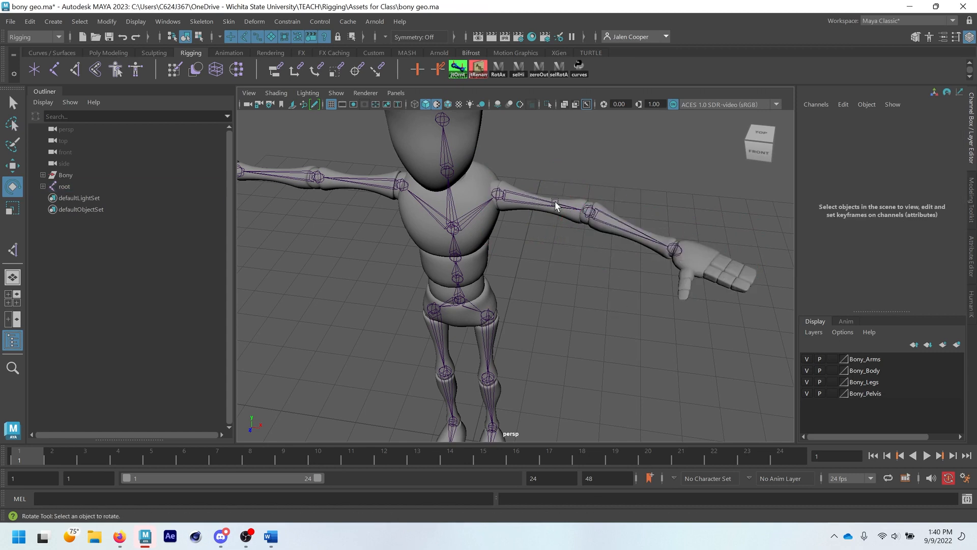
- Set the preferred angle for the left shoulder and left elbow joints
{"action": "mouse_move", "coordinate": [558, 200]}
{"action": "right_mouse_down"}
{"action": "mouse_move", "coordinate": [505, 203]}
{"action": "mouse_move", "coordinate": [551, 199]}
{"action": "right_mouse_up"}
{"action": "key", "text": "q"}
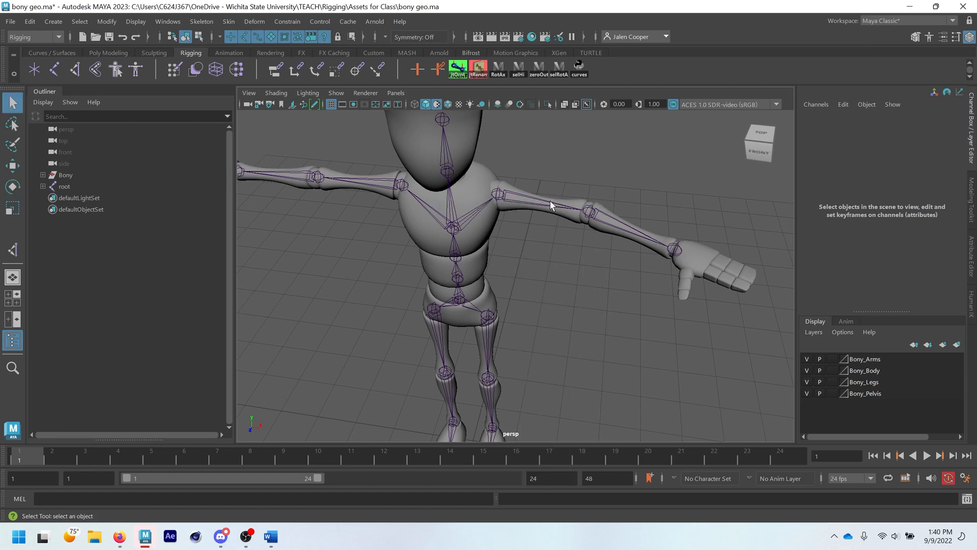
{"action": "left_click", "coordinate": [550, 200]}
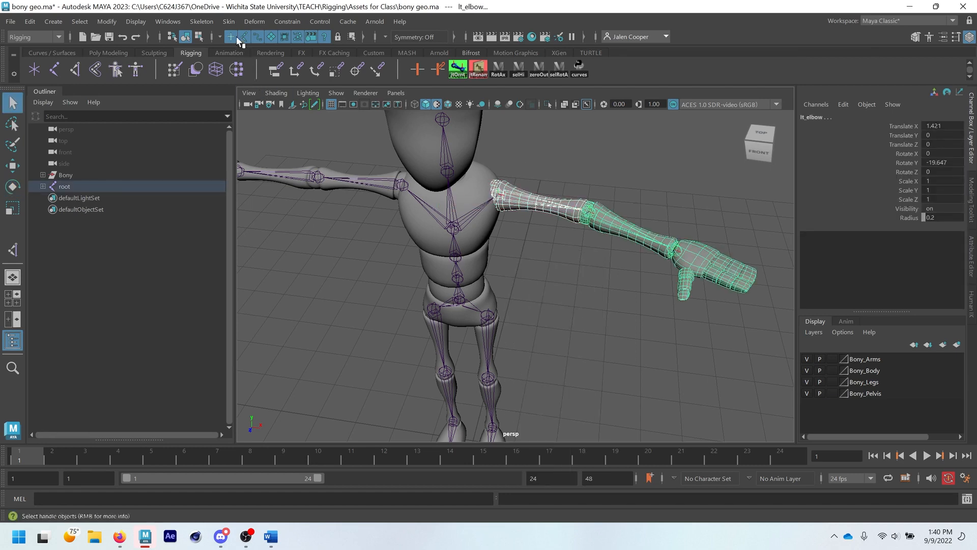
{"action": "left_click", "coordinate": [203, 21]}
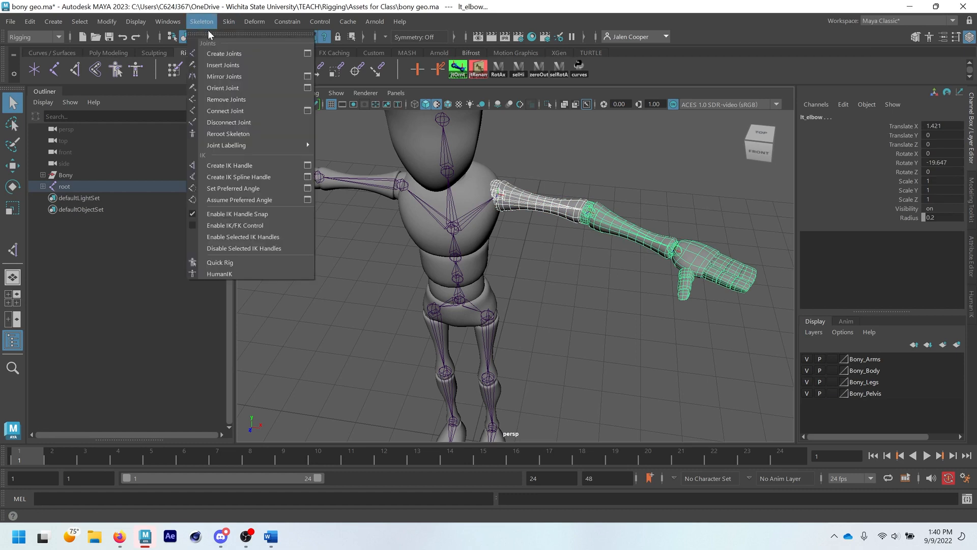
{"action": "left_click", "coordinate": [256, 189]}
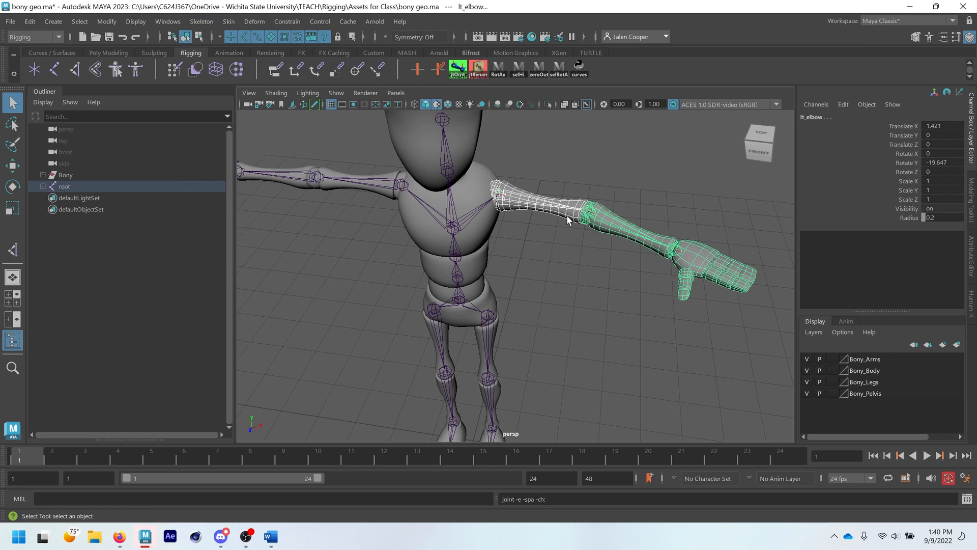
- Undo the left arm's preferred angle setting and the shoulder and elbow rotations that bend the arm forward
{"action": "scroll", "coordinate": [578, 214], "scroll_direction": "down", "scroll_amount": 3}
{"action": "key", "text": "ctrl+z"}
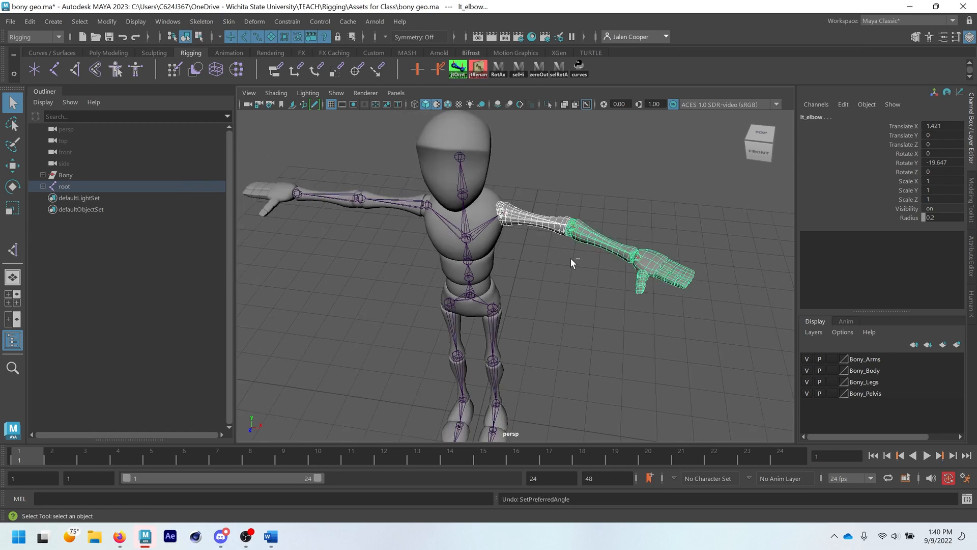
{"action": "key", "text": "ctrl+z"}
{"action": "key", "text": "ctrl+z"}
{"action": "key", "text": "ctrl+z"}
{"action": "key", "text": "ctrl+z"}
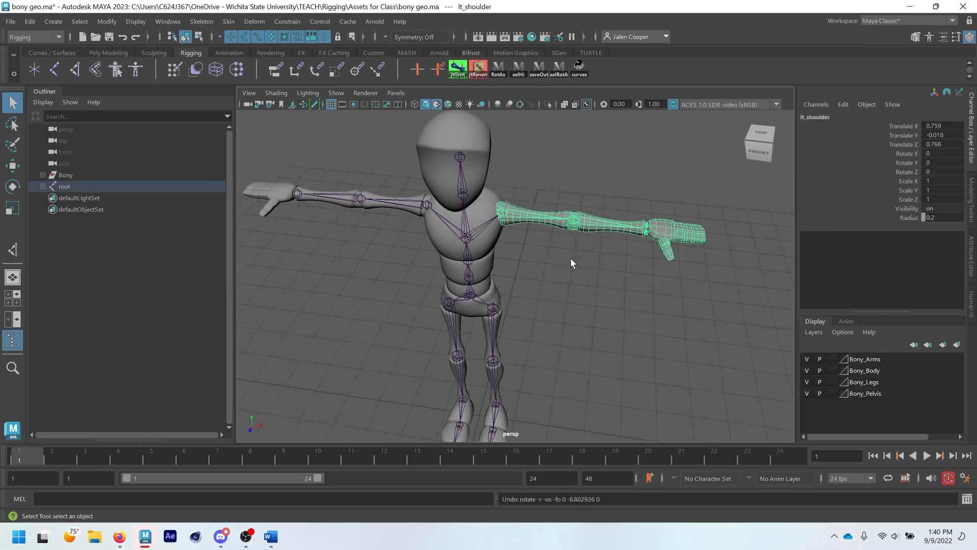
- Rotate the left and right shoulder joints together to about -19 in Y to swing both arms forward
{"action": "left_click", "coordinate": [530, 215]}
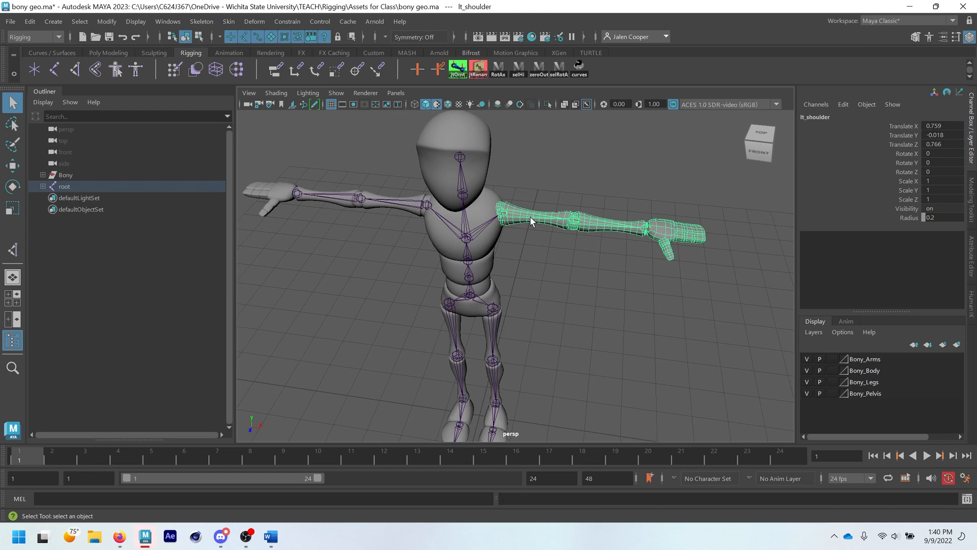
{"action": "left_click", "coordinate": [385, 202]}
{"action": "key", "text": "e"}
{"action": "left_click_drag", "start_coordinate": [413, 235], "coordinate": [441, 241]}
{"action": "left_click_drag", "start_coordinate": [566, 280], "coordinate": [612, 246], "text": "alt"}
{"action": "key", "text": "q"}
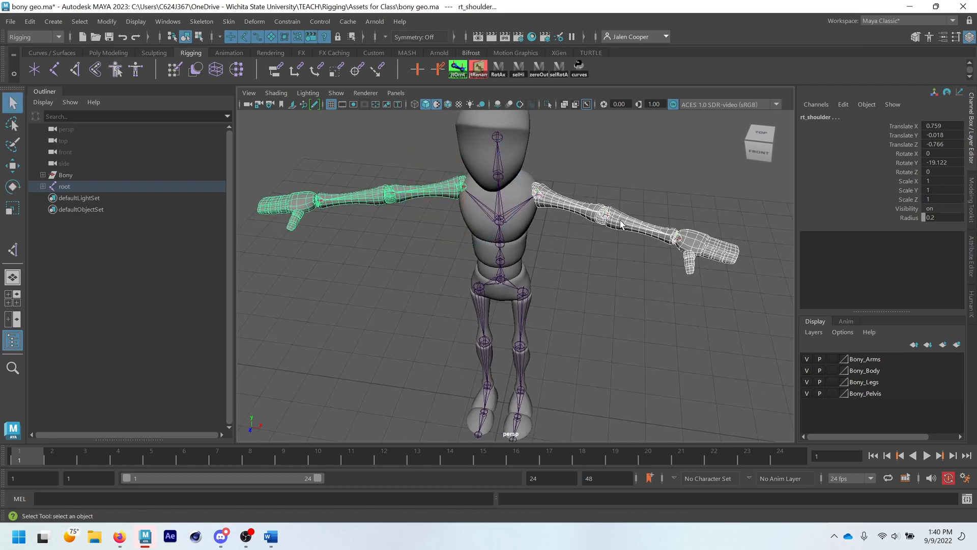
- Rotate the left and right elbow joints together to about -21 in Y to bend both forearms forward
{"action": "left_click", "coordinate": [621, 224]}
{"action": "left_click", "coordinate": [355, 201]}
{"action": "key", "text": "e"}
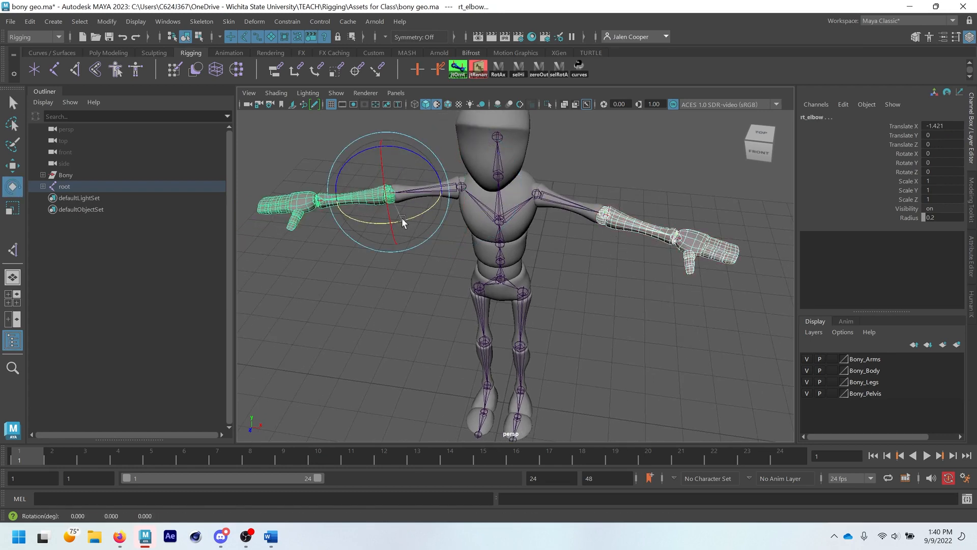
{"action": "left_click_drag", "start_coordinate": [402, 218], "coordinate": [417, 217]}
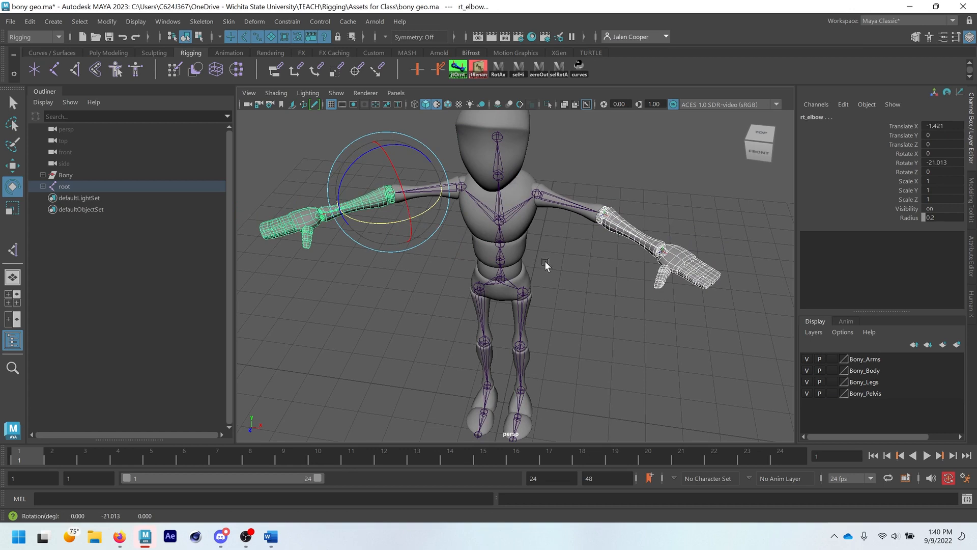
{"action": "key", "text": "q"}
- Select the left elbow and left shoulder joints and set their preferred angle
{"action": "left_click", "coordinate": [568, 256]}
{"action": "left_click", "coordinate": [609, 224]}
{"action": "left_click", "coordinate": [567, 203]}
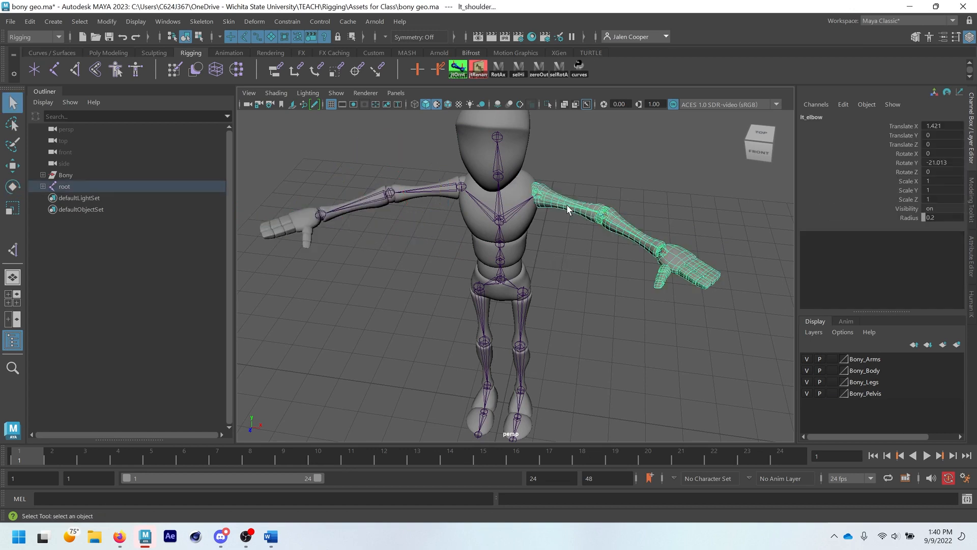
{"action": "right_click", "coordinate": [565, 202]}
{"action": "right_click_drag", "start_coordinate": [559, 203], "coordinate": [474, 204]}
- Select the right shoulder and right elbow joints and set their preferred angle
{"action": "left_click", "coordinate": [410, 192]}
{"action": "left_click", "coordinate": [363, 204]}
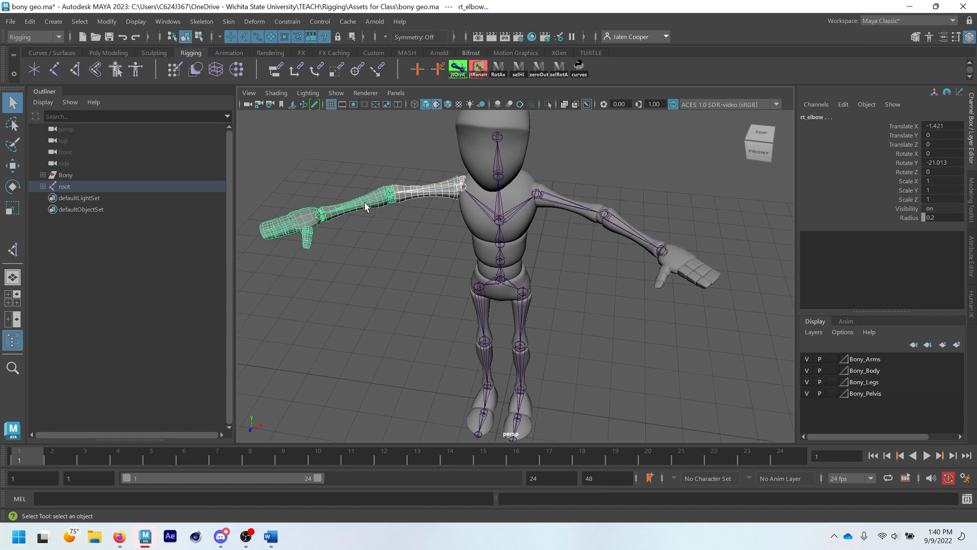
{"action": "right_click", "coordinate": [378, 200]}
{"action": "right_click_drag", "start_coordinate": [376, 199], "coordinate": [339, 202]}
- Rotate the left and right hip joints together to about 7.5 in Z to swing both thighs forward
{"action": "scroll", "coordinate": [506, 300], "scroll_direction": "down", "scroll_amount": 2}
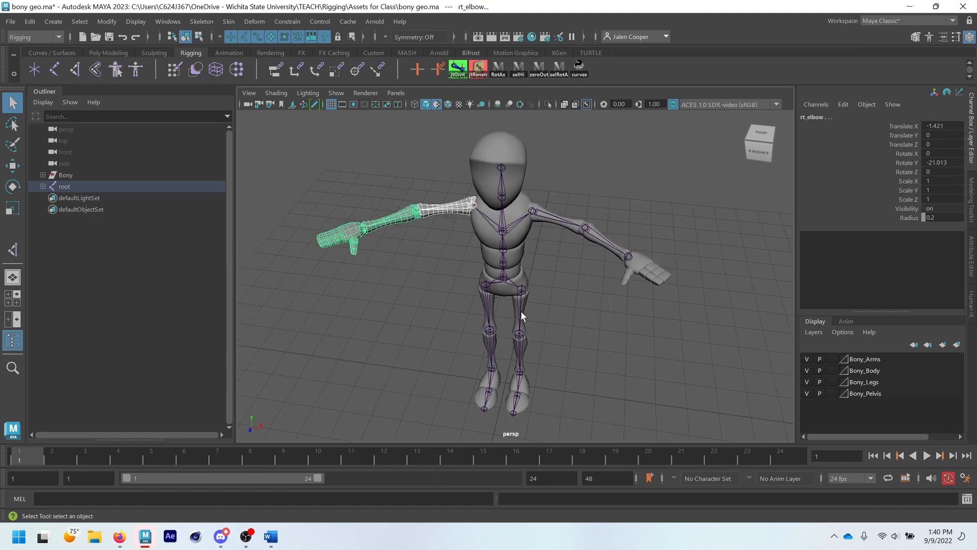
{"action": "middle_click_drag", "start_coordinate": [522, 308], "coordinate": [558, 223], "text": "alt"}
{"action": "scroll", "coordinate": [558, 223], "scroll_direction": "up", "scroll_amount": 2}
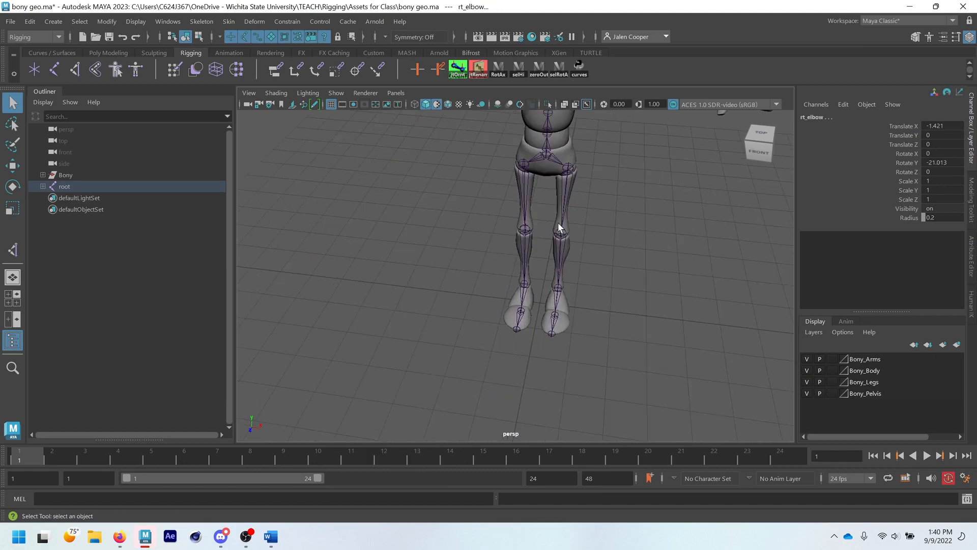
{"action": "left_click", "coordinate": [564, 186]}
{"action": "left_click", "coordinate": [519, 196]}
{"action": "key", "text": "e"}
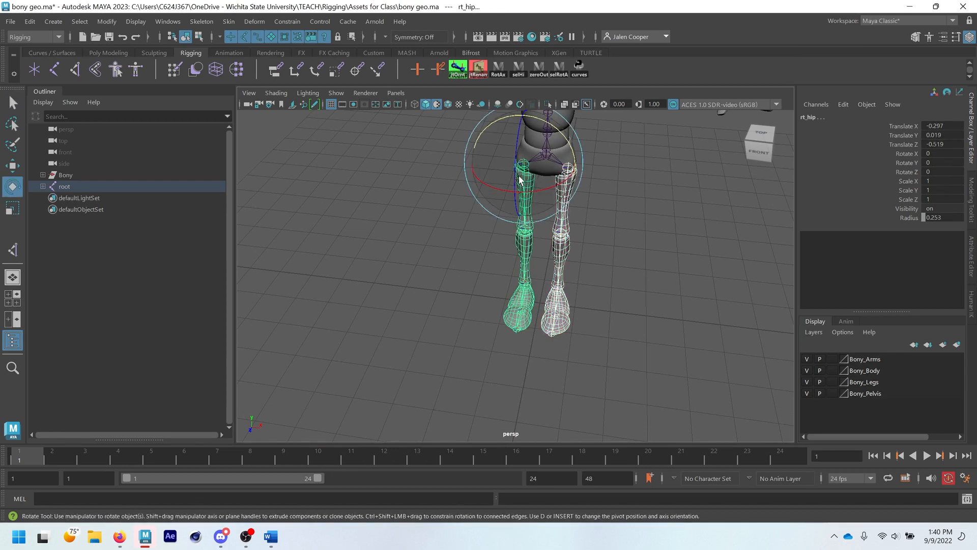
{"action": "left_click_drag", "start_coordinate": [519, 179], "coordinate": [532, 189]}
{"action": "key", "text": "q"}
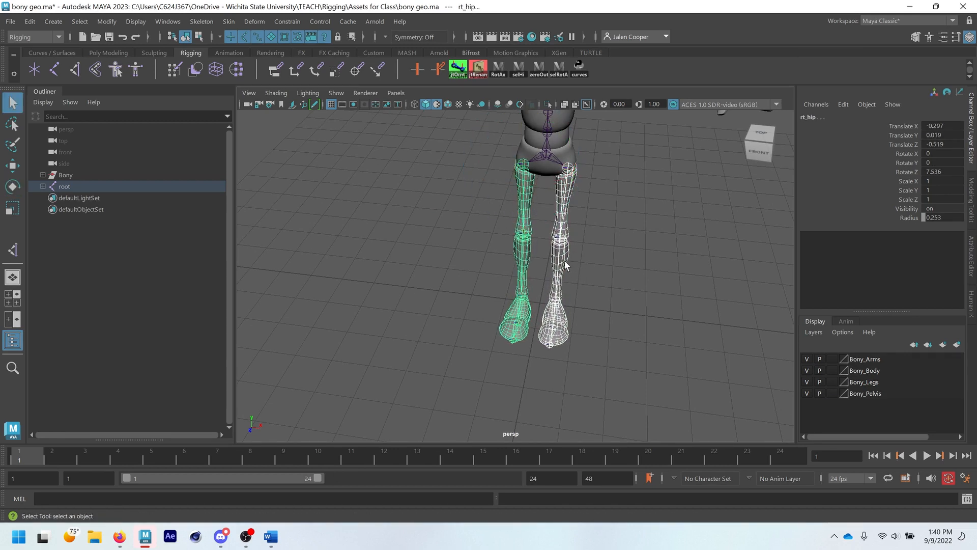
- Rotate the left and right knee joints together to about -20 in Z to bend both lower legs backward
{"action": "left_click", "coordinate": [565, 265]}
{"action": "left_click", "coordinate": [520, 258]}
{"action": "key", "text": "e"}
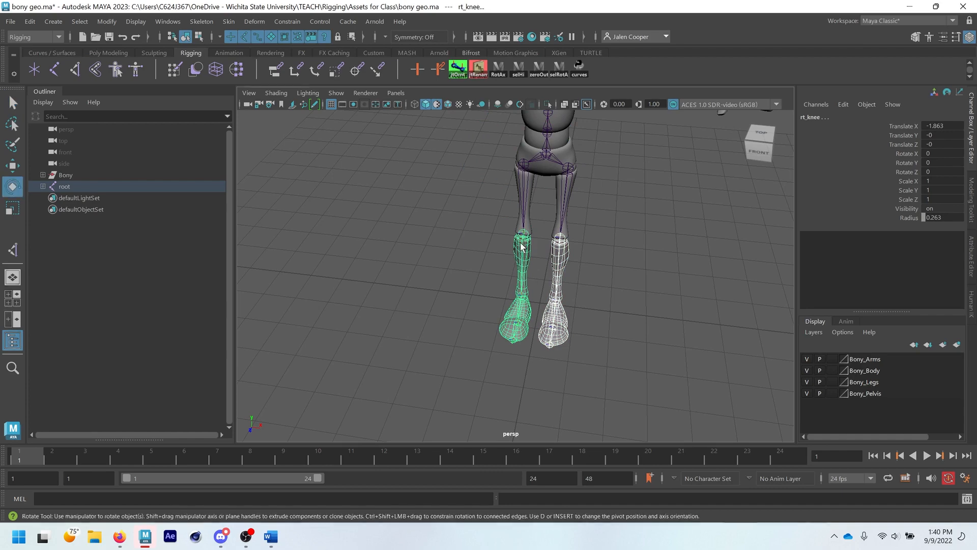
{"action": "left_click_drag", "start_coordinate": [520, 219], "coordinate": [563, 258]}
{"action": "key", "text": "q"}
- Select the left hip and left knee joints and set their preferred angle
{"action": "middle_click_drag", "start_coordinate": [563, 257], "coordinate": [576, 303], "text": "alt"}
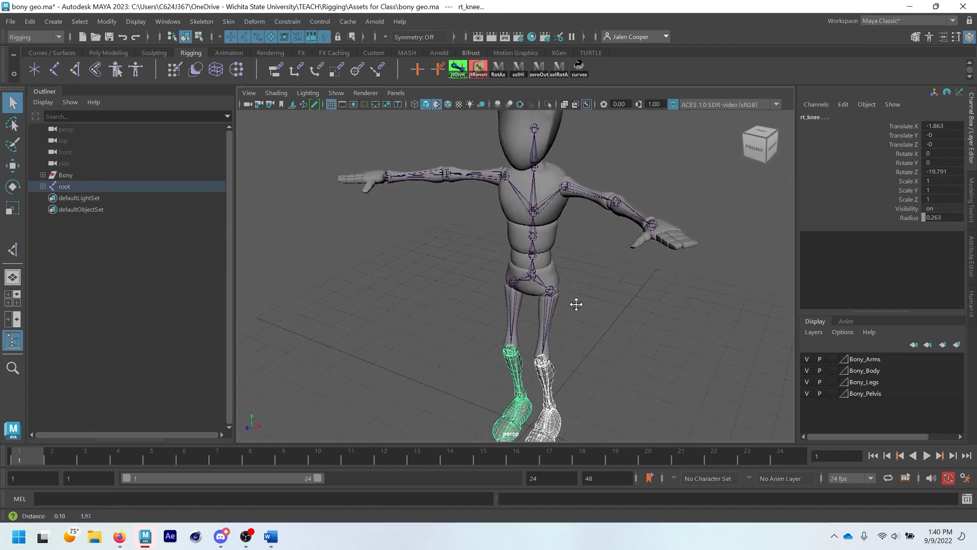
{"action": "left_click_drag", "start_coordinate": [577, 303], "coordinate": [557, 218], "text": "alt"}
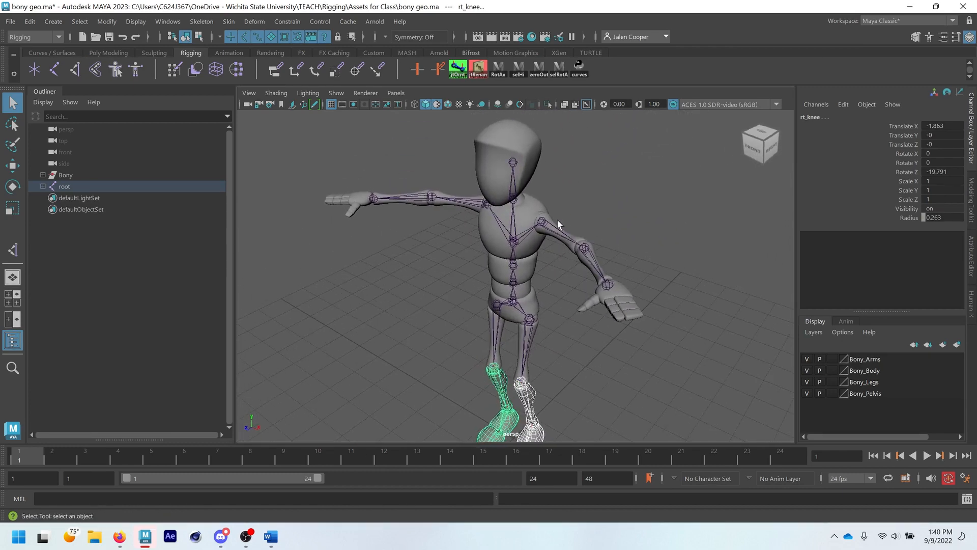
{"action": "middle_click_drag", "start_coordinate": [548, 289], "coordinate": [555, 225], "text": "alt"}
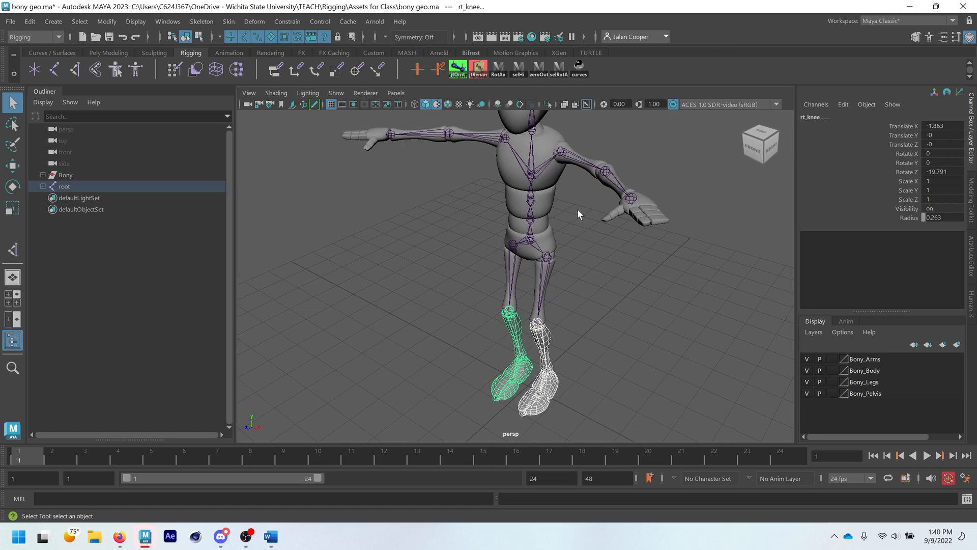
{"action": "left_click", "coordinate": [543, 291]}
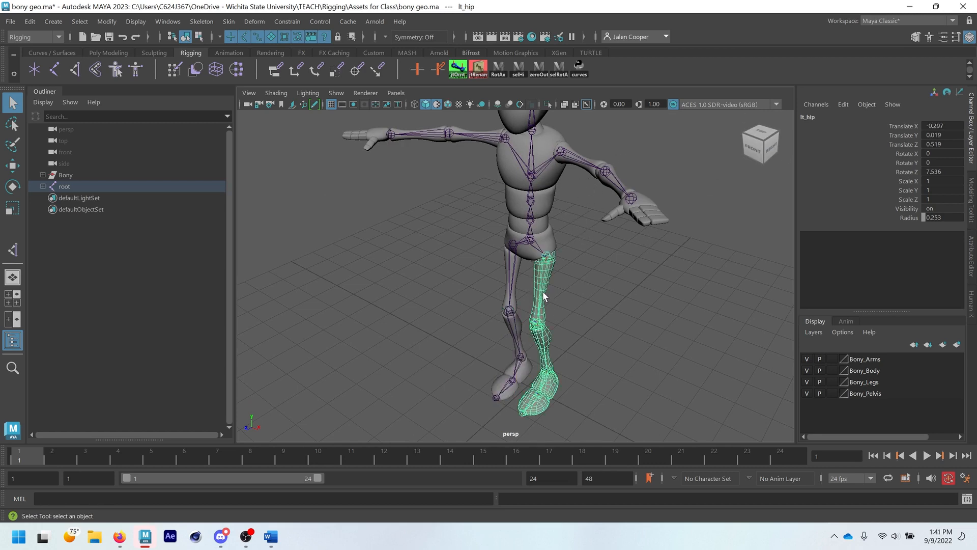
{"action": "left_click", "coordinate": [543, 336], "text": "shift"}
{"action": "right_click_drag", "start_coordinate": [542, 289], "coordinate": [506, 202]}
{"action": "left_click", "coordinate": [511, 284]}
{"action": "left_click", "coordinate": [510, 310], "text": "shift"}
{"action": "left_click", "coordinate": [515, 281]}
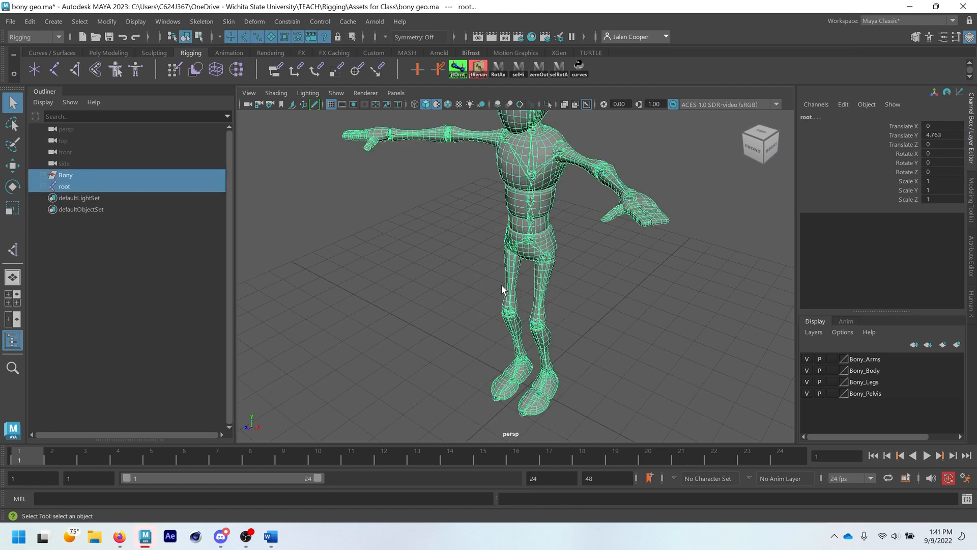
{"action": "left_click", "coordinate": [603, 311]}
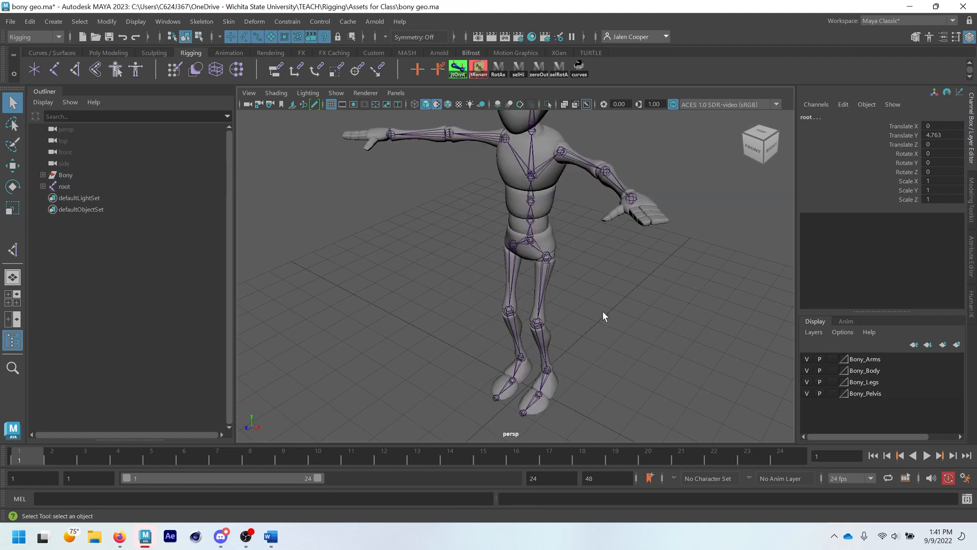
- Set the preferred angle for the right hip and right knee joints and clear the selection
{"action": "left_click", "coordinate": [515, 268]}
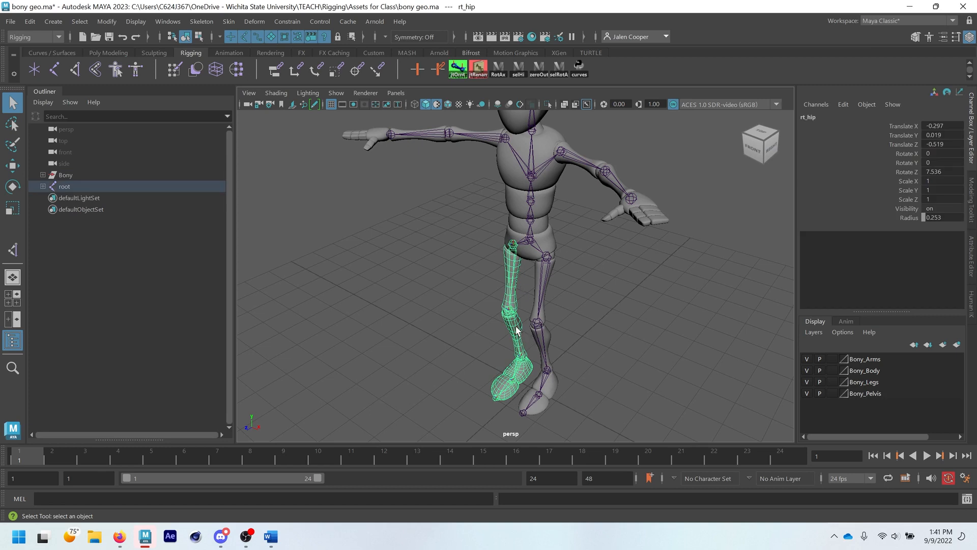
{"action": "left_click", "coordinate": [517, 330]}
{"action": "mouse_move", "coordinate": [507, 201]}
{"action": "right_mouse_down"}
{"action": "mouse_move", "coordinate": [510, 239]}
{"action": "mouse_move", "coordinate": [508, 202]}
{"action": "right_mouse_up"}
{"action": "middle_click_drag", "start_coordinate": [528, 304], "coordinate": [584, 268], "text": "alt"}
{"action": "left_click_drag", "start_coordinate": [587, 260], "coordinate": [563, 235], "text": "alt"}
{"action": "right_click", "coordinate": [569, 232]}
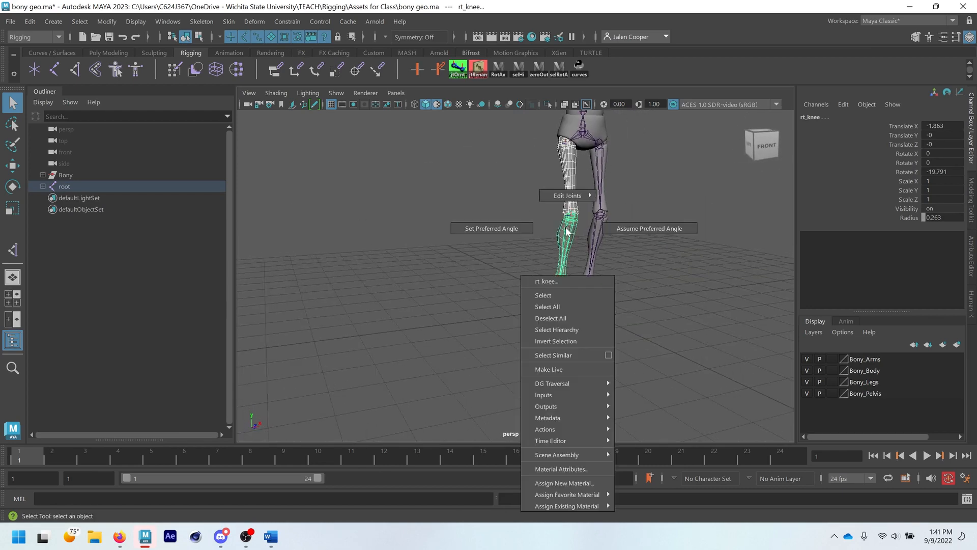
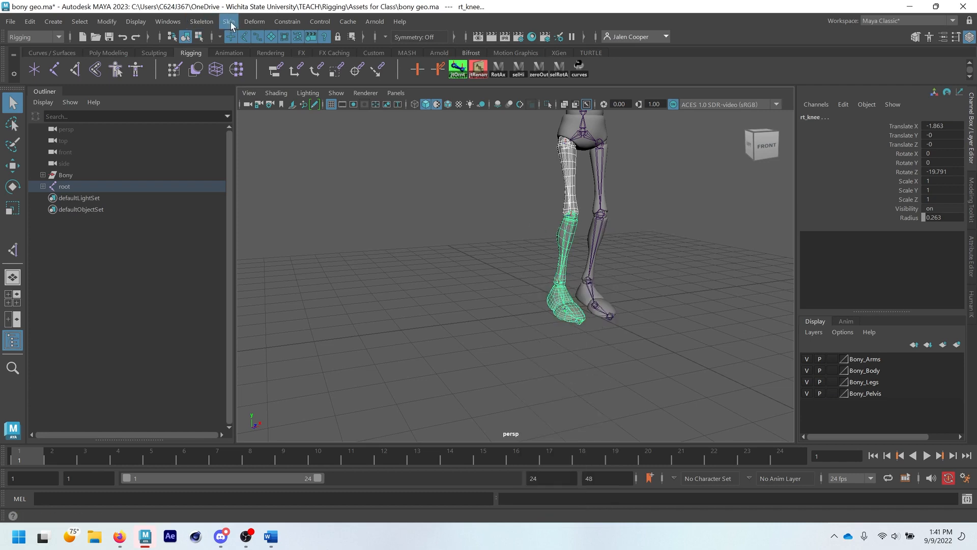
{"action": "left_click", "coordinate": [201, 22]}
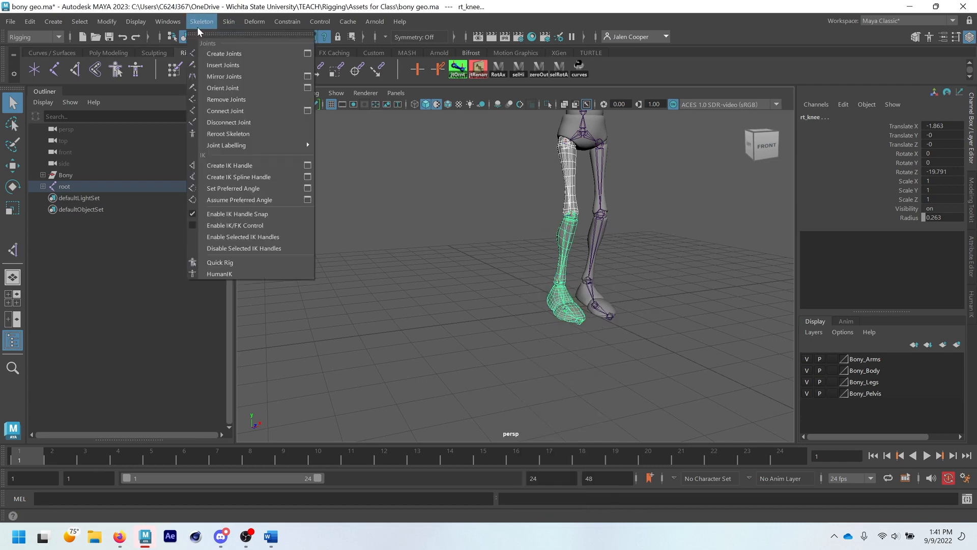
{"action": "left_click", "coordinate": [256, 189]}
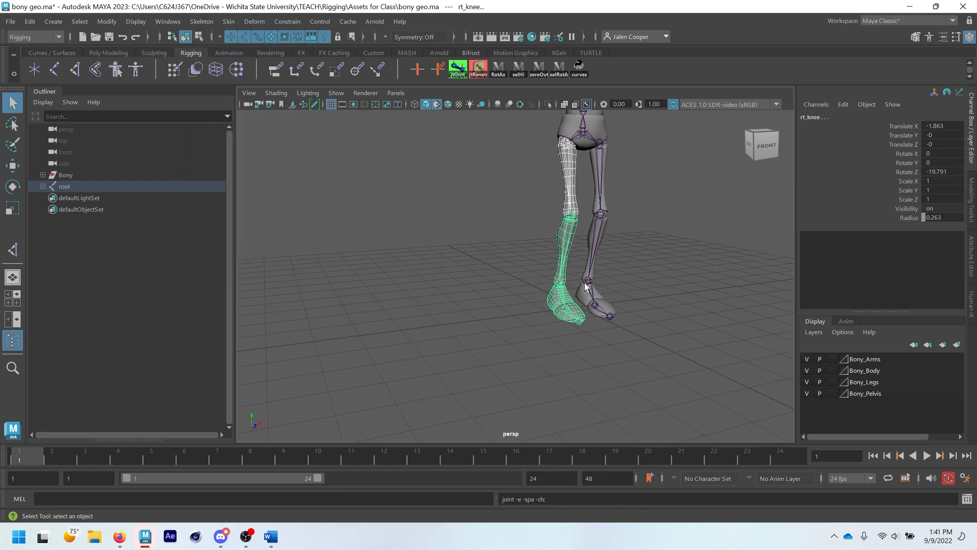
{"action": "scroll", "coordinate": [585, 284], "scroll_direction": "down", "scroll_amount": 2}
{"action": "left_click", "coordinate": [631, 254]}
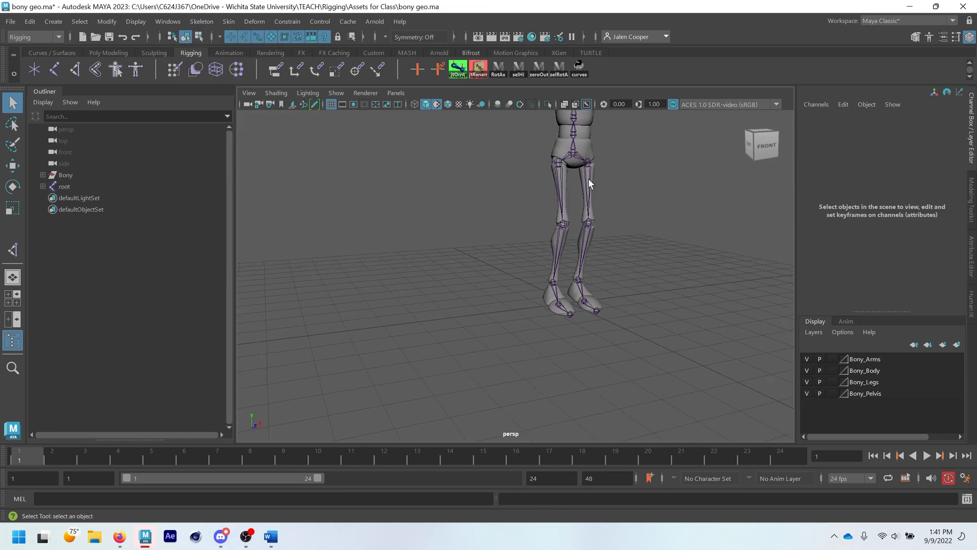
- Select the hip and knee joints of both legs
{"action": "middle_click_drag", "start_coordinate": [592, 195], "coordinate": [589, 249], "text": "alt"}
{"action": "left_click", "coordinate": [588, 232]}
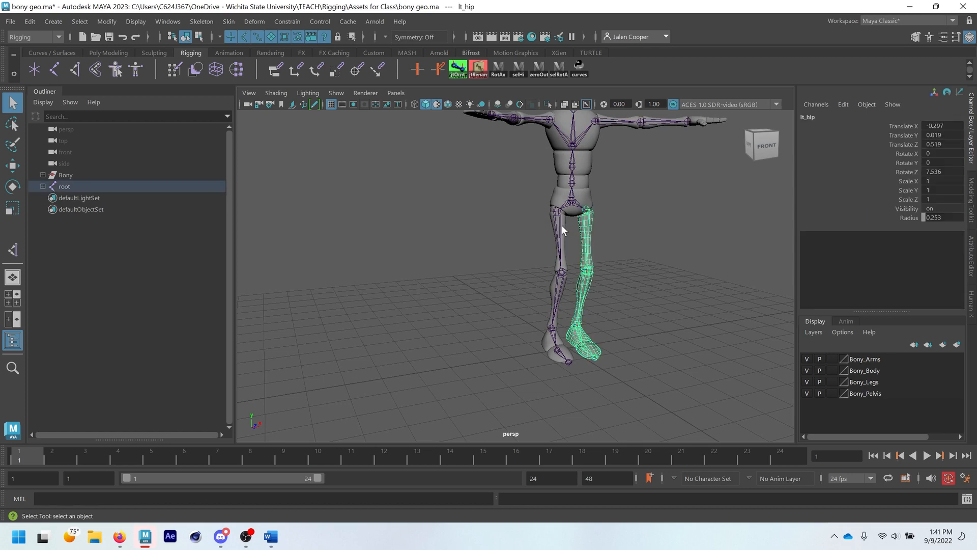
{"action": "left_click", "coordinate": [561, 224]}
{"action": "left_click", "coordinate": [561, 295]}
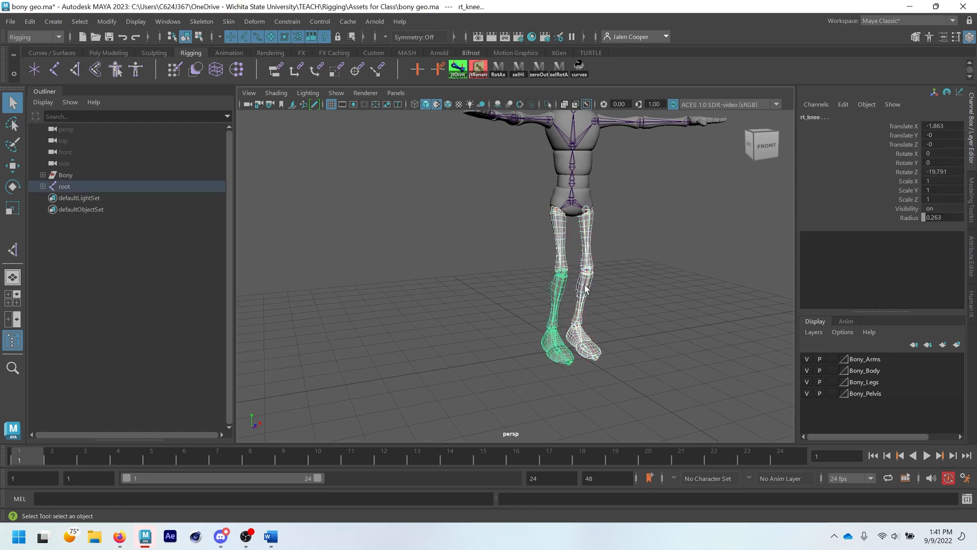
{"action": "left_click", "coordinate": [586, 289]}
- Add both shoulder and elbow joints to the selected leg joints, reset their Rotate X, Y and Z to 0, and clear the selection
{"action": "middle_click_drag", "start_coordinate": [628, 144], "coordinate": [589, 227], "text": "alt"}
{"action": "left_click", "coordinate": [606, 207]}
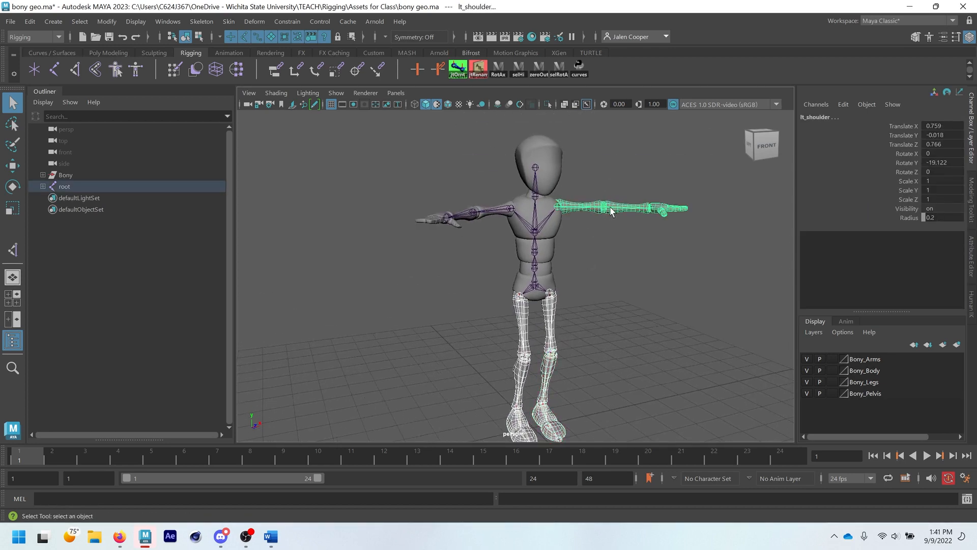
{"action": "left_click_drag", "start_coordinate": [611, 214], "coordinate": [488, 221], "text": "alt"}
{"action": "left_click", "coordinate": [488, 221]}
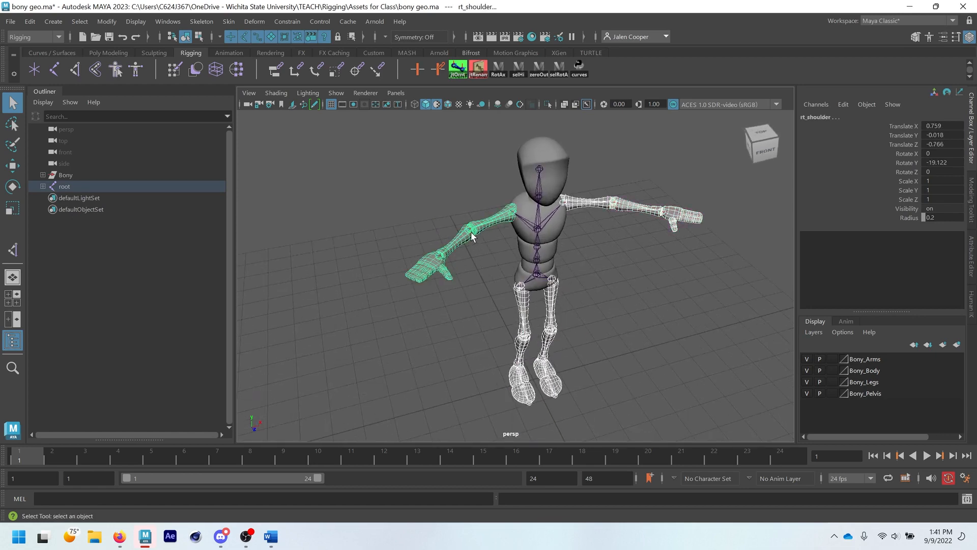
{"action": "left_click", "coordinate": [470, 236]}
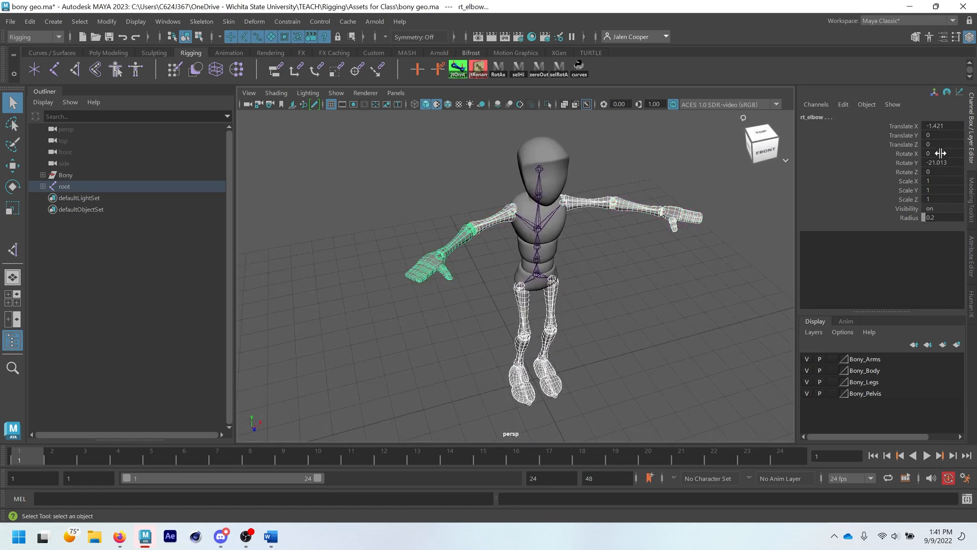
{"action": "left_click_drag", "start_coordinate": [941, 153], "coordinate": [946, 174]}
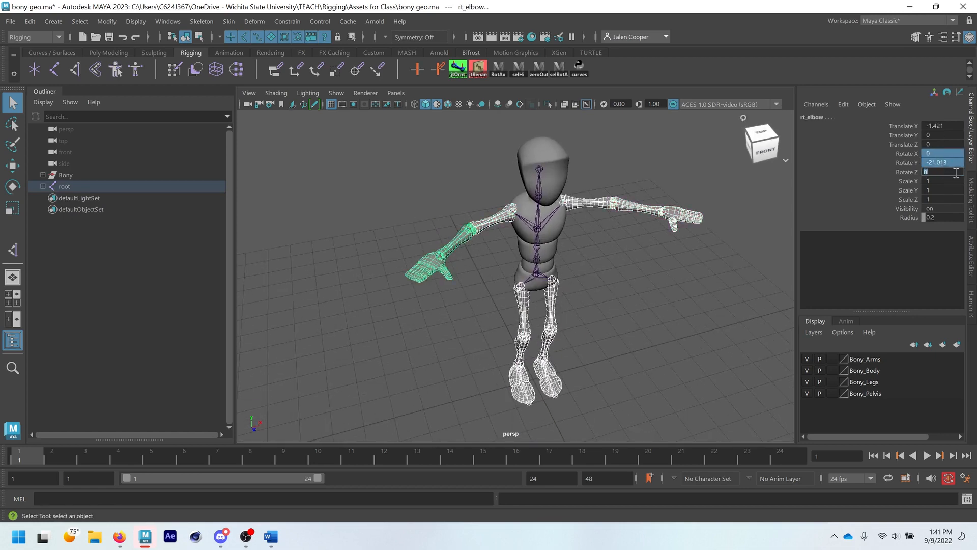
{"action": "key", "text": "Return"}
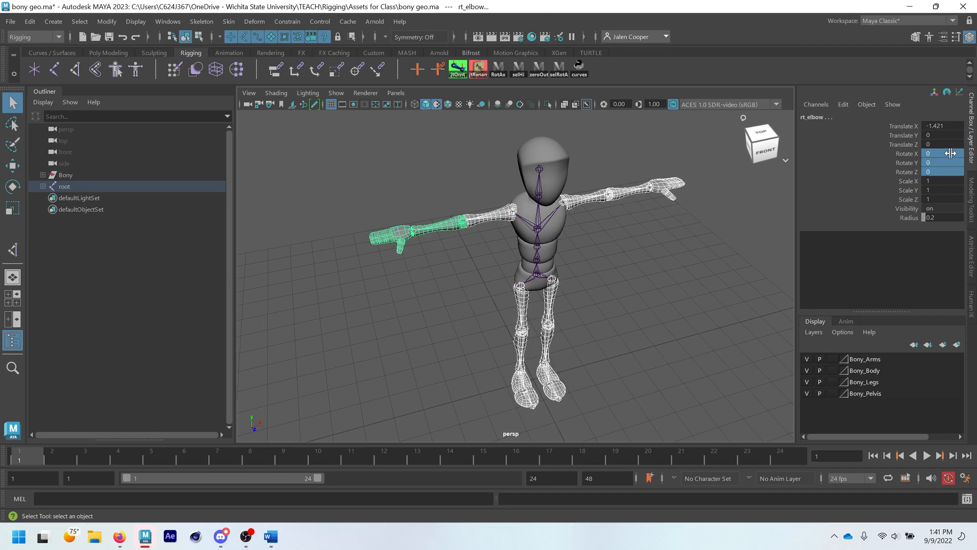
{"action": "left_click", "coordinate": [617, 286]}
- Make the left shoulder's joint chain assume its preferred angle and inspect the elbow's bend
{"action": "left_click_drag", "start_coordinate": [587, 203], "coordinate": [576, 230], "text": "alt"}
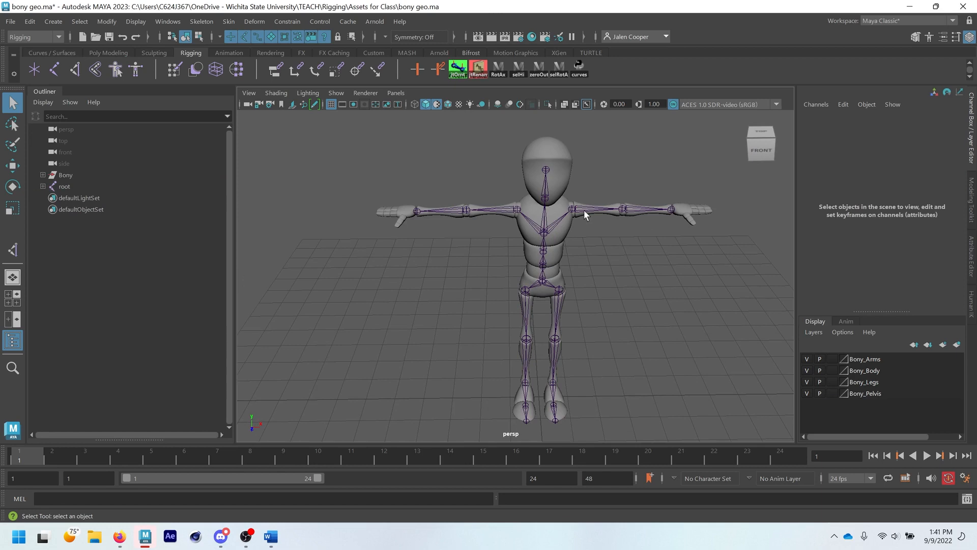
{"action": "right_click_drag", "start_coordinate": [584, 210], "coordinate": [616, 207]}
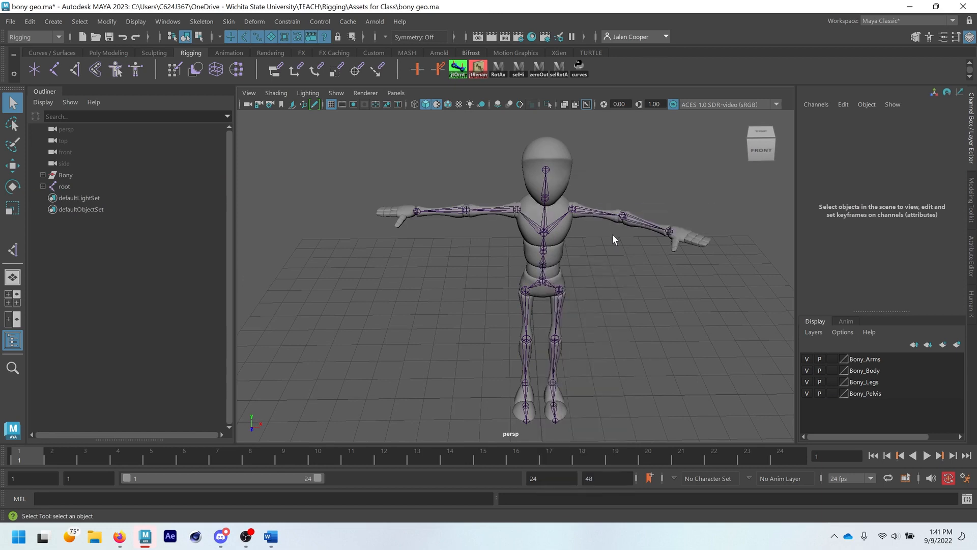
{"action": "left_click_drag", "start_coordinate": [639, 224], "coordinate": [606, 230], "text": "alt"}
{"action": "left_click", "coordinate": [591, 249]}
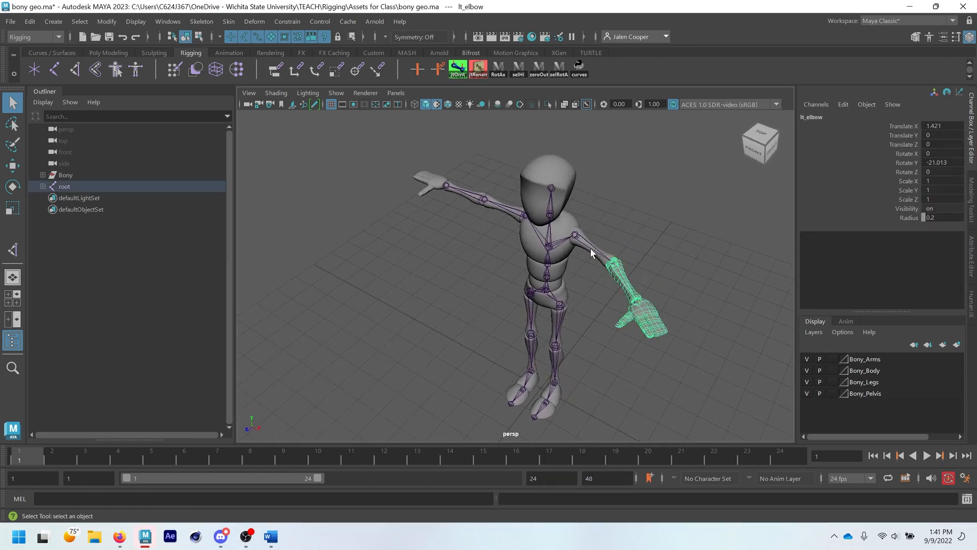
{"action": "left_click", "coordinate": [597, 278]}
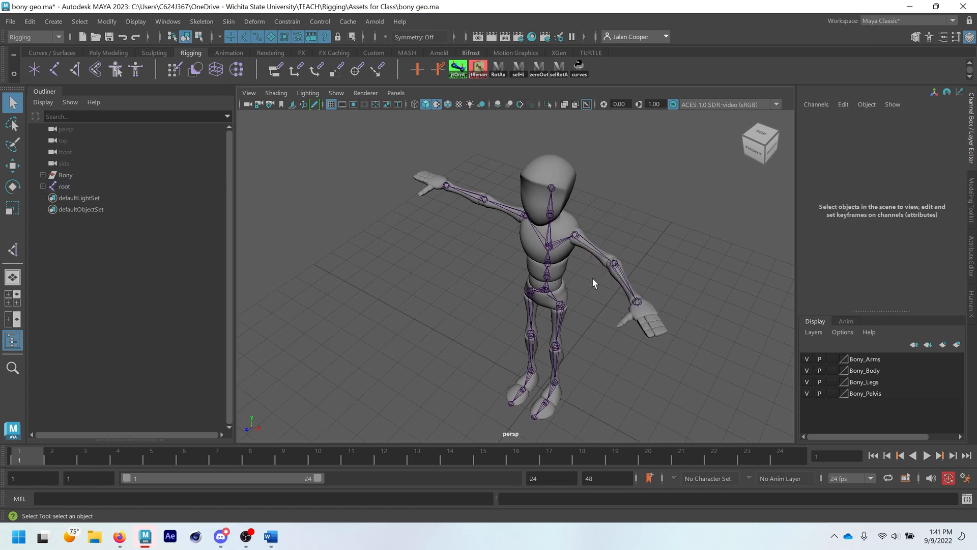
- Undo the preferred angle assumed by the left arm
{"action": "key", "text": "ctrl+z"}
{"action": "key", "text": "ctrl+z"}
{"action": "key", "text": "ctrl+z"}
{"action": "key", "text": "ctrl+z"}
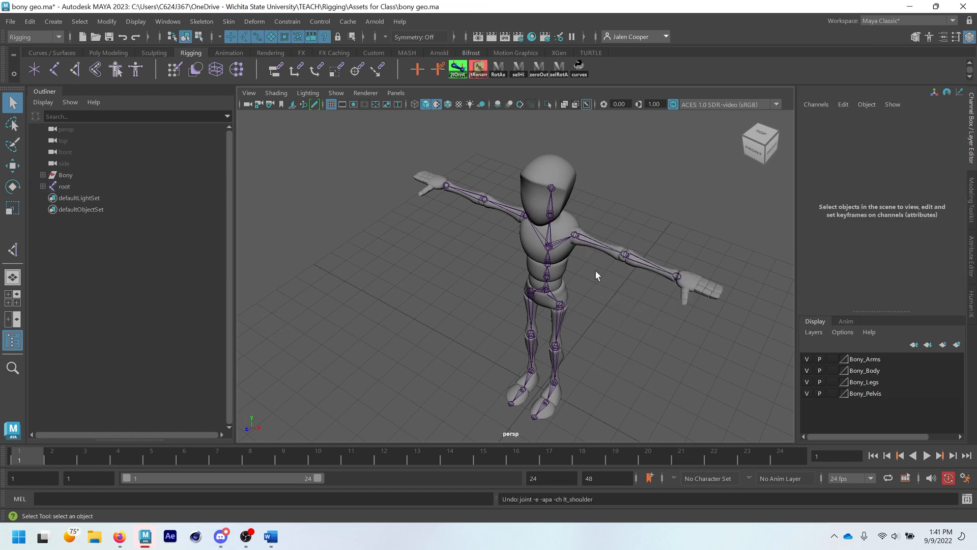
{"action": "right_click_drag", "start_coordinate": [595, 272], "coordinate": [539, 278], "text": "alt"}
{"action": "left_click_drag", "start_coordinate": [539, 277], "coordinate": [595, 283], "text": "alt"}
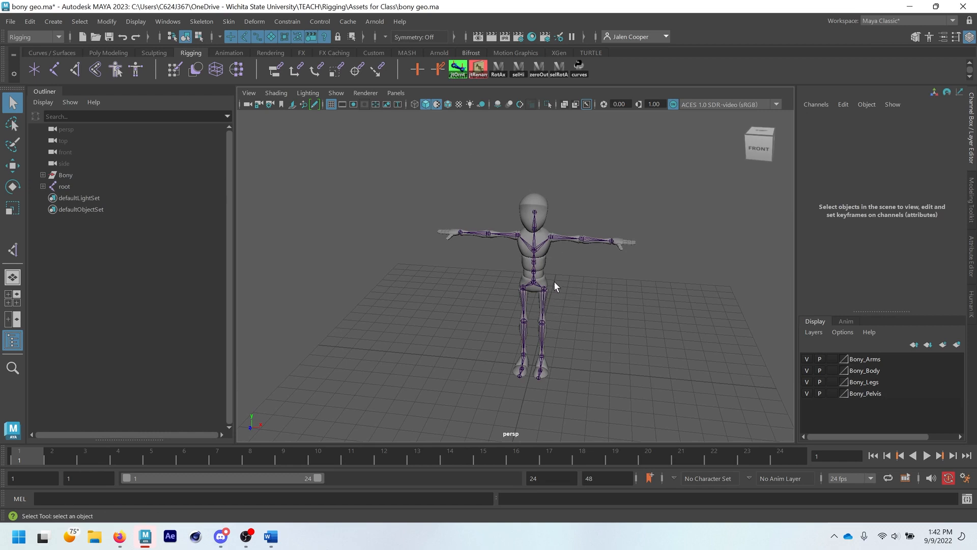
{"action": "middle_click_drag", "start_coordinate": [554, 281], "coordinate": [560, 248], "text": "alt"}
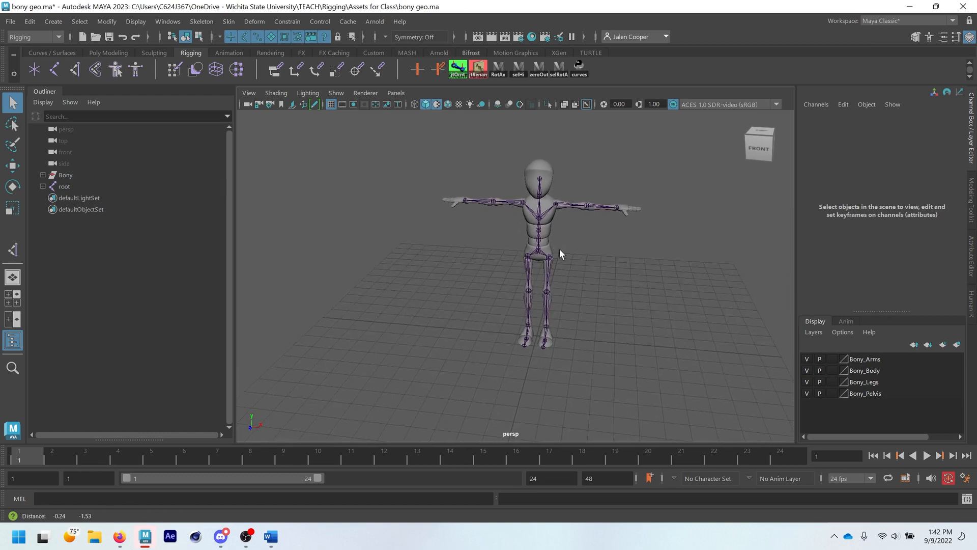
{"action": "left_click", "coordinate": [529, 270]}
{"action": "left_click", "coordinate": [203, 22]}
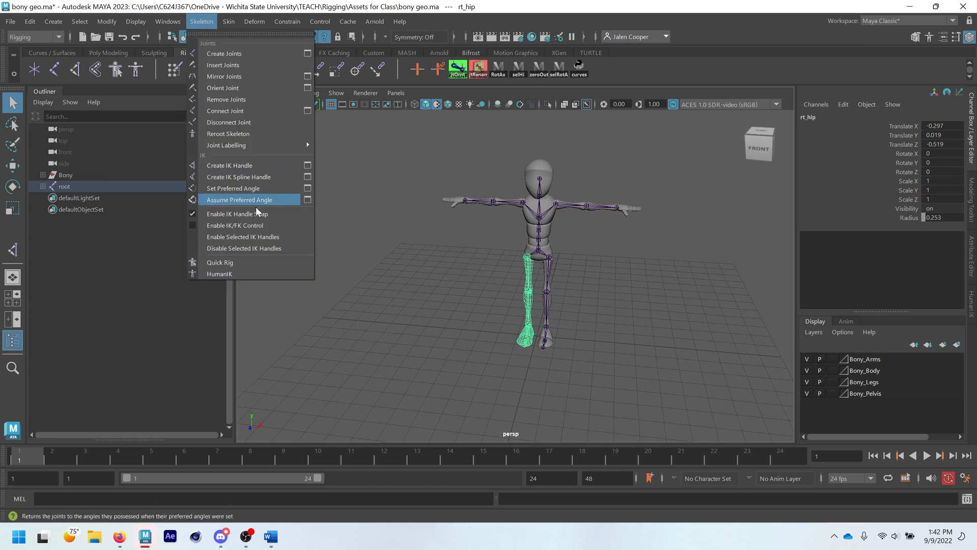
{"action": "left_click", "coordinate": [445, 291]}
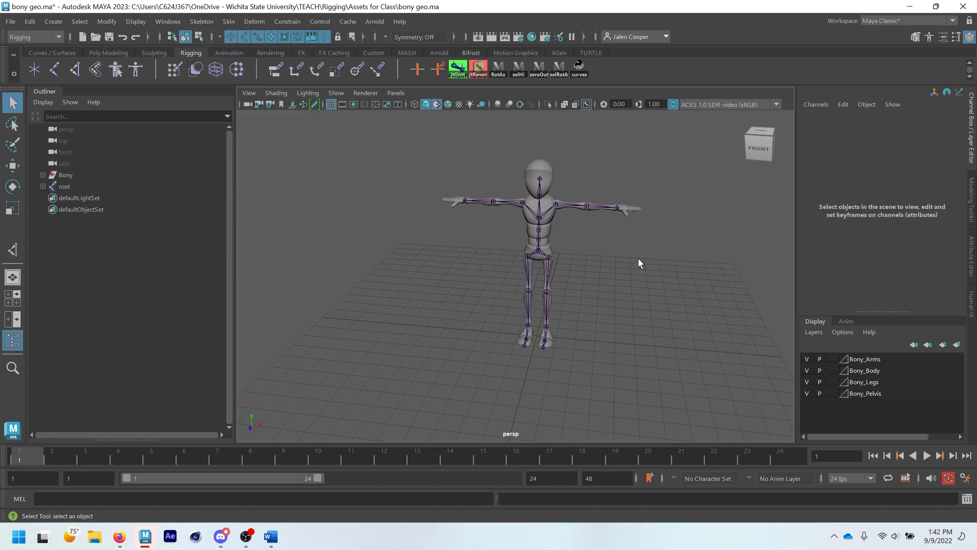
- Create an IK handle from the left hip joint to the left ankle joint
{"action": "middle_click_drag", "start_coordinate": [637, 258], "coordinate": [591, 274], "text": "alt"}
{"action": "scroll", "coordinate": [589, 273], "scroll_direction": "up", "scroll_amount": 4}
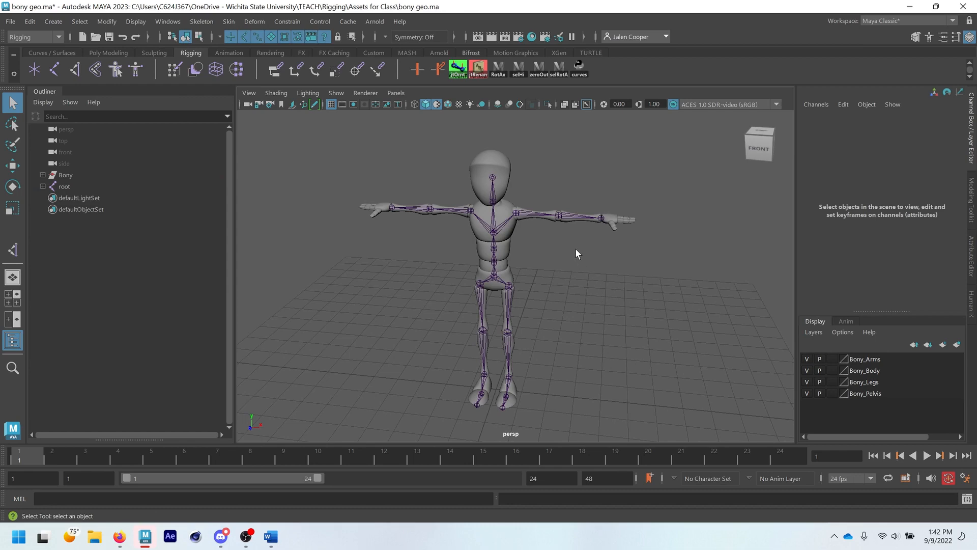
{"action": "scroll", "coordinate": [576, 248], "scroll_direction": "up", "scroll_amount": 4}
{"action": "left_click_drag", "start_coordinate": [574, 243], "coordinate": [567, 262], "text": "alt"}
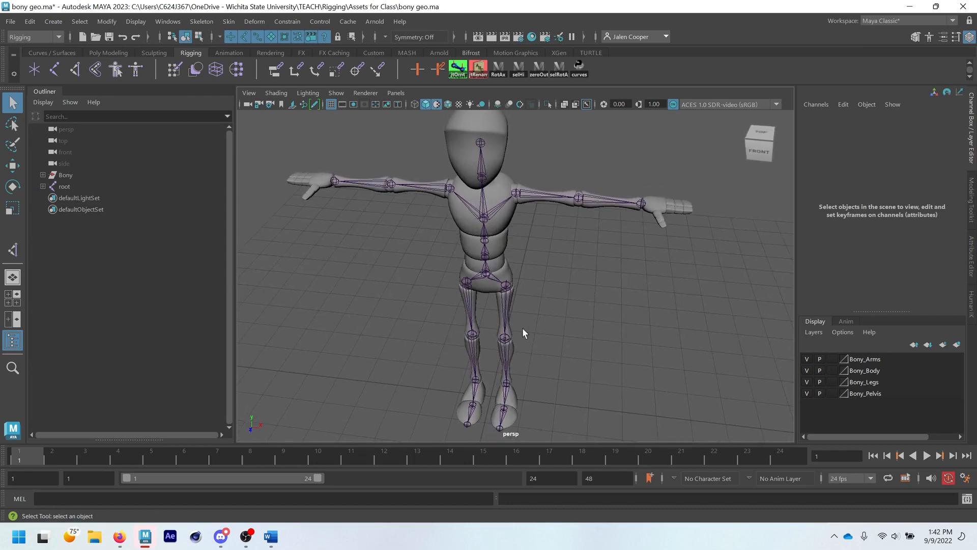
{"action": "middle_click_drag", "start_coordinate": [524, 334], "coordinate": [514, 240], "text": "alt"}
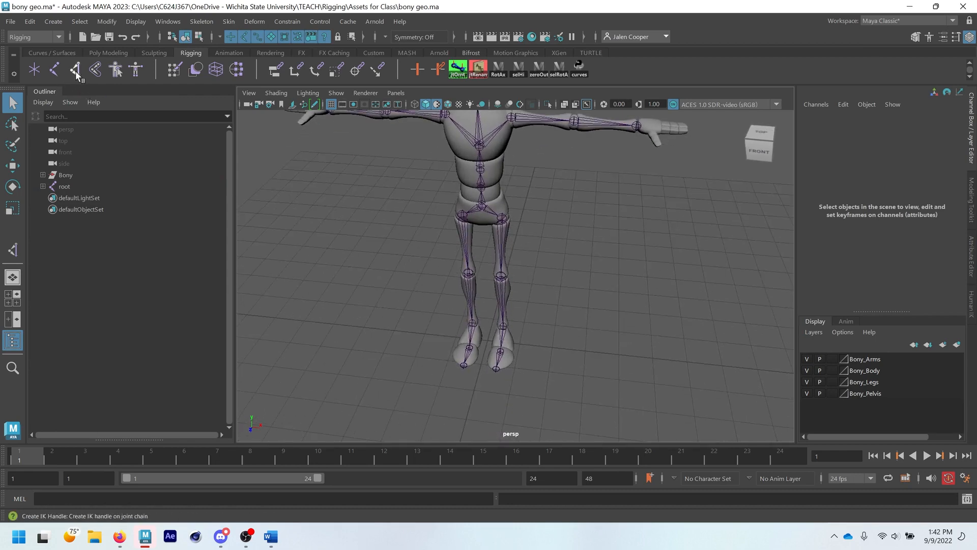
{"action": "left_click", "coordinate": [75, 71]}
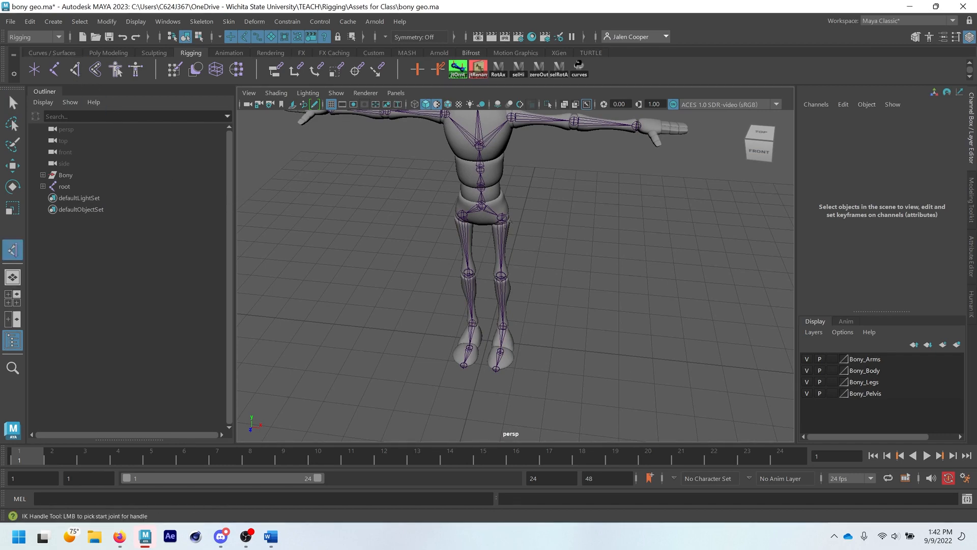
{"action": "left_click", "coordinate": [502, 216]}
{"action": "left_click_drag", "start_coordinate": [501, 303], "coordinate": [492, 307], "text": "alt"}
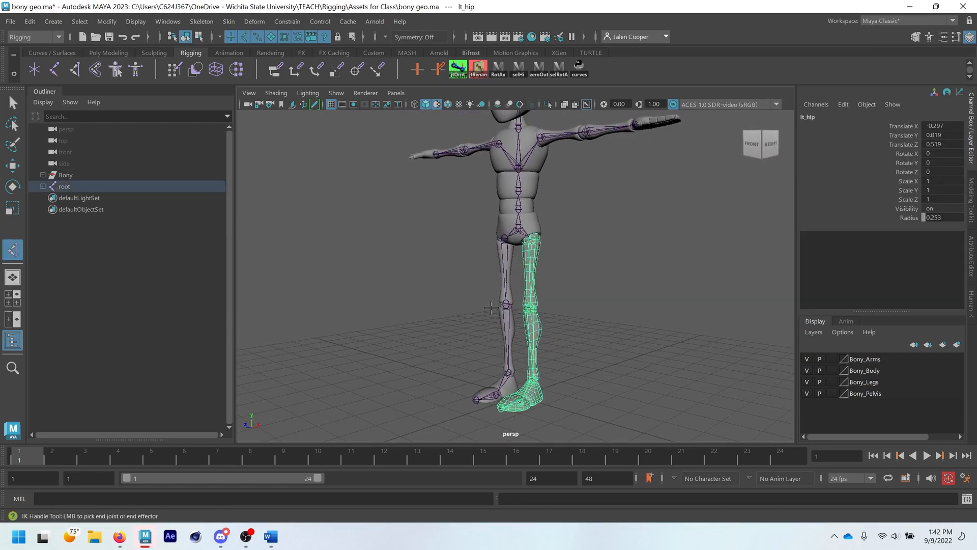
{"action": "left_click", "coordinate": [535, 381]}
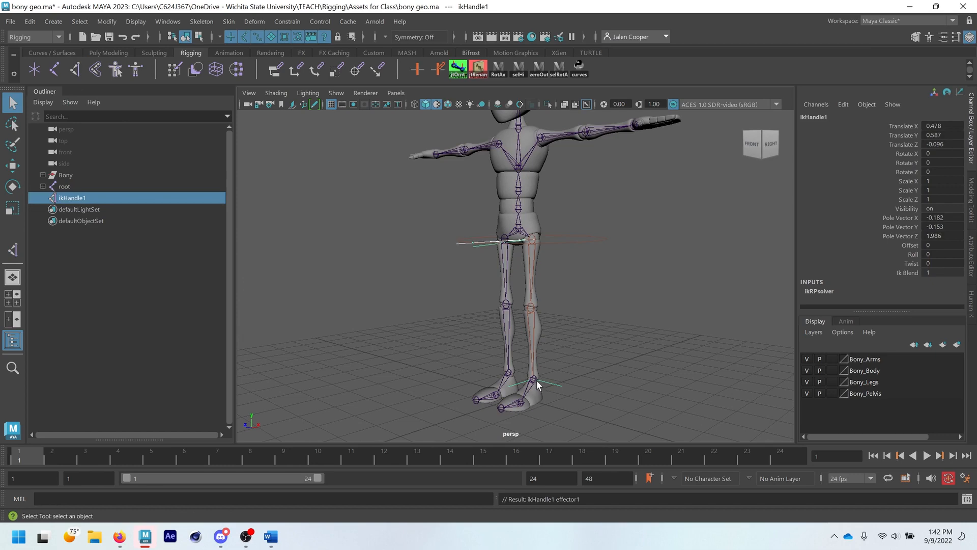
- Test-move the left ankle's IK handle to check the knee bend, undo the move, and clear the selection
{"action": "key", "text": "w"}
{"action": "left_click_drag", "start_coordinate": [585, 336], "coordinate": [622, 342], "text": "alt"}
{"action": "left_click_drag", "start_coordinate": [532, 408], "coordinate": [509, 356], "text": "alt"}
{"action": "left_click_drag", "start_coordinate": [497, 318], "coordinate": [474, 323]}
{"action": "key", "text": "ctrl+z"}
{"action": "left_click_drag", "start_coordinate": [576, 217], "coordinate": [616, 224], "text": "alt"}
{"action": "left_click", "coordinate": [617, 195]}
- Create an IK handle from the left shoulder joint to the left wrist joint
{"action": "middle_click_drag", "start_coordinate": [618, 194], "coordinate": [573, 290], "text": "alt"}
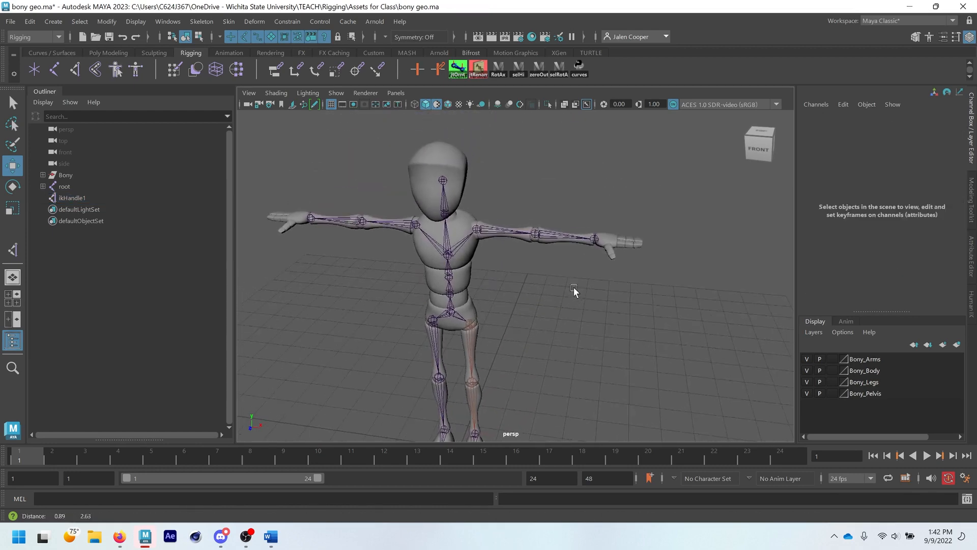
{"action": "left_click", "coordinate": [75, 69]}
{"action": "left_click", "coordinate": [550, 242]}
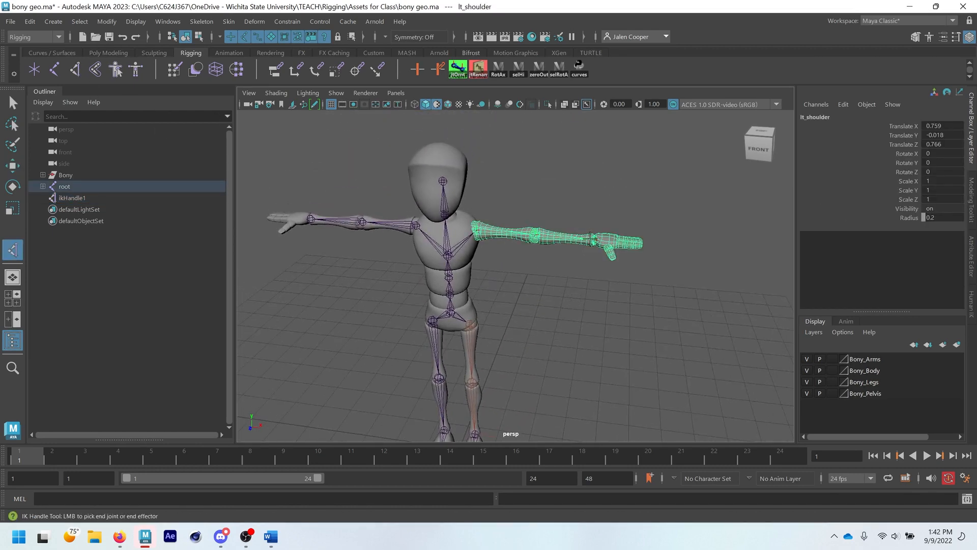
{"action": "left_click", "coordinate": [594, 241]}
- Create an IK handle from the right hip joint to the right ankle joint
{"action": "middle_click_drag", "start_coordinate": [536, 305], "coordinate": [563, 201], "text": "alt"}
{"action": "left_click_drag", "start_coordinate": [394, 217], "coordinate": [463, 236], "text": "alt"}
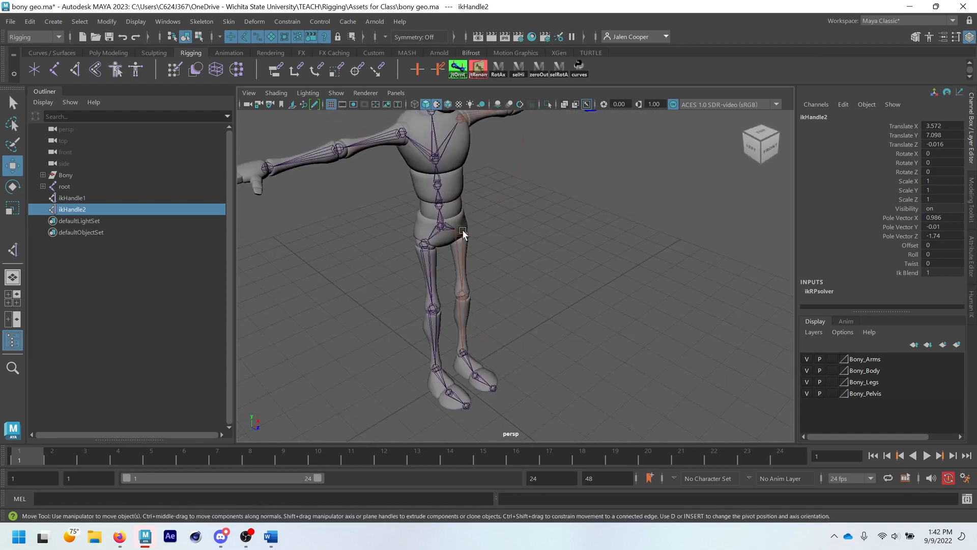
{"action": "middle_click_drag", "start_coordinate": [342, 271], "coordinate": [390, 268], "text": "alt"}
{"action": "left_click", "coordinate": [389, 268]}
{"action": "left_click", "coordinate": [75, 69]}
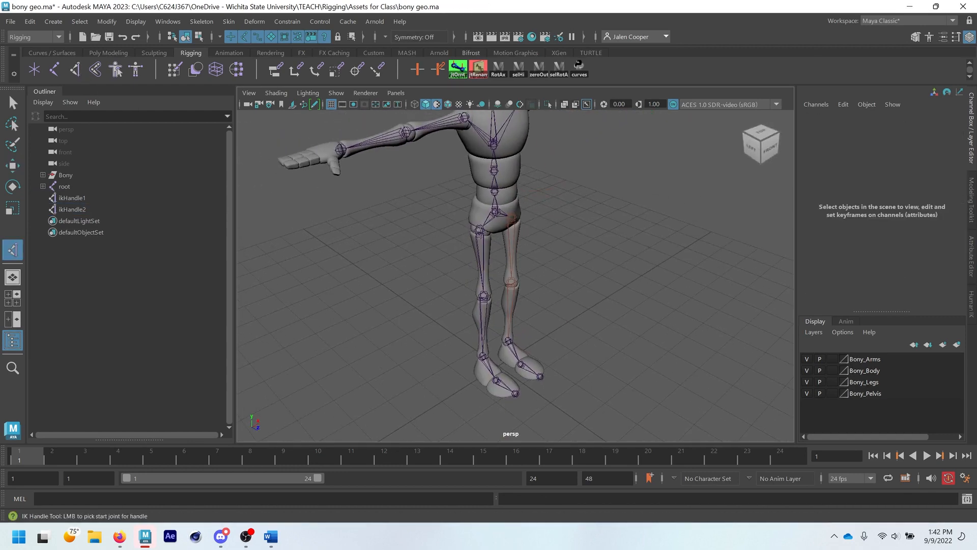
{"action": "left_click", "coordinate": [480, 230]}
{"action": "left_click", "coordinate": [483, 355]}
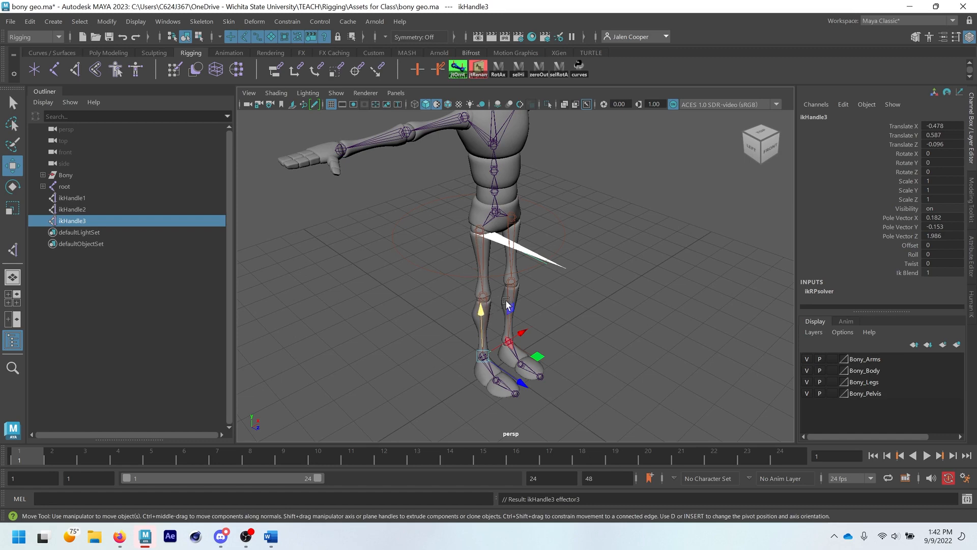
- Create an IK handle from the right shoulder joint to the right wrist joint
{"action": "left_click_drag", "start_coordinate": [559, 302], "coordinate": [526, 272], "text": "alt"}
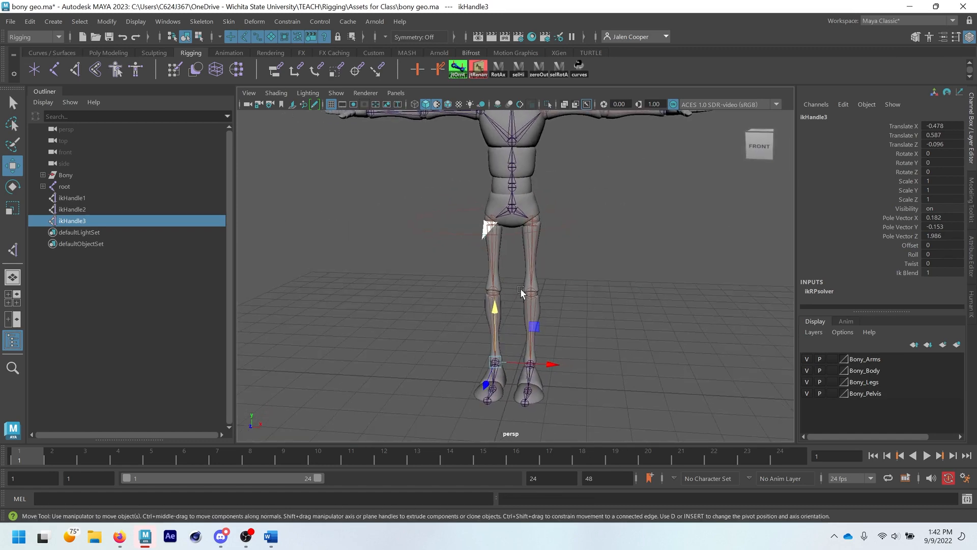
{"action": "middle_click_drag", "start_coordinate": [533, 267], "coordinate": [552, 326], "text": "alt"}
{"action": "mouse_move", "coordinate": [500, 241]}
{"action": "left_mouse_down", "text": "alt"}
{"action": "mouse_move", "coordinate": [517, 248]}
{"action": "mouse_move", "coordinate": [484, 246]}
{"action": "mouse_move", "coordinate": [511, 229]}
{"action": "left_mouse_up", "text": "alt"}
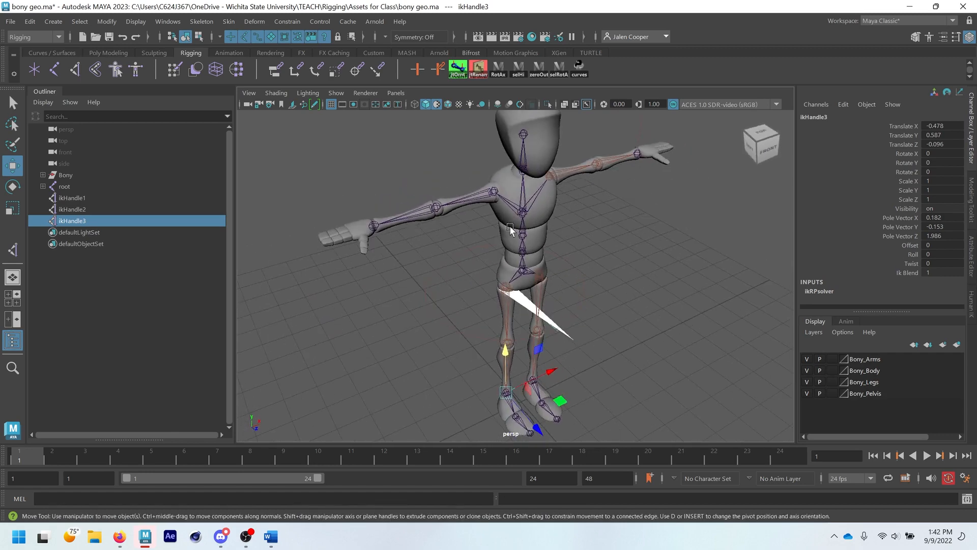
{"action": "left_click", "coordinate": [493, 196]}
{"action": "left_click_drag", "start_coordinate": [563, 267], "coordinate": [555, 269], "text": "alt"}
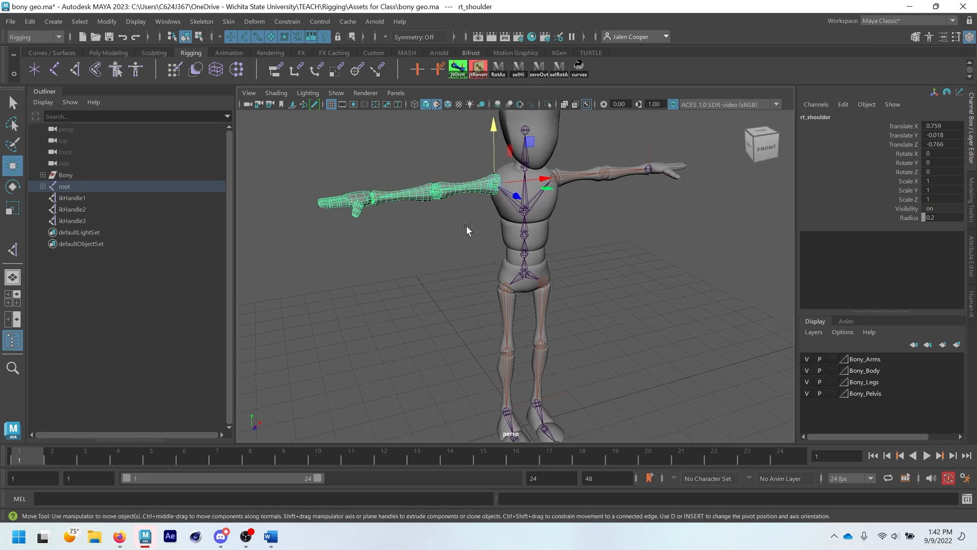
{"action": "left_click", "coordinate": [476, 196]}
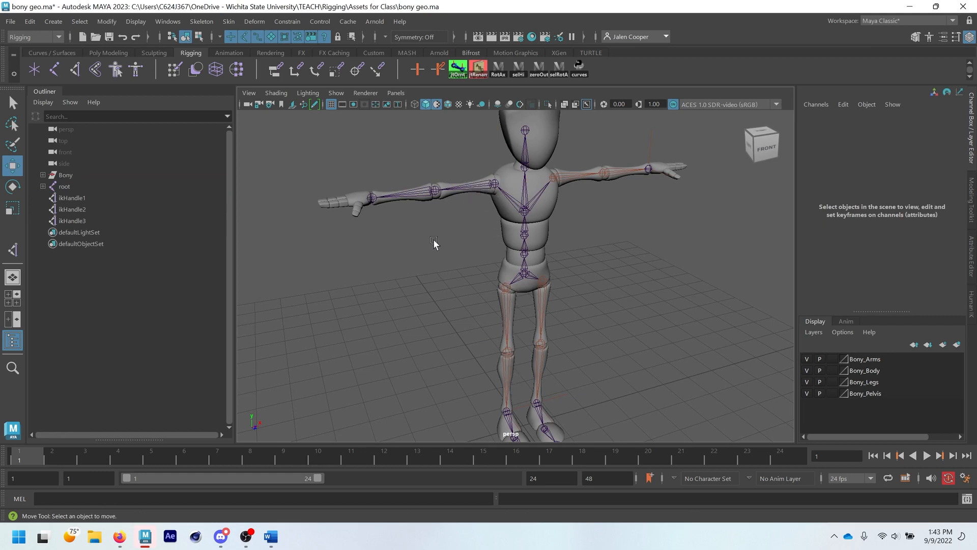
{"action": "left_click", "coordinate": [75, 69]}
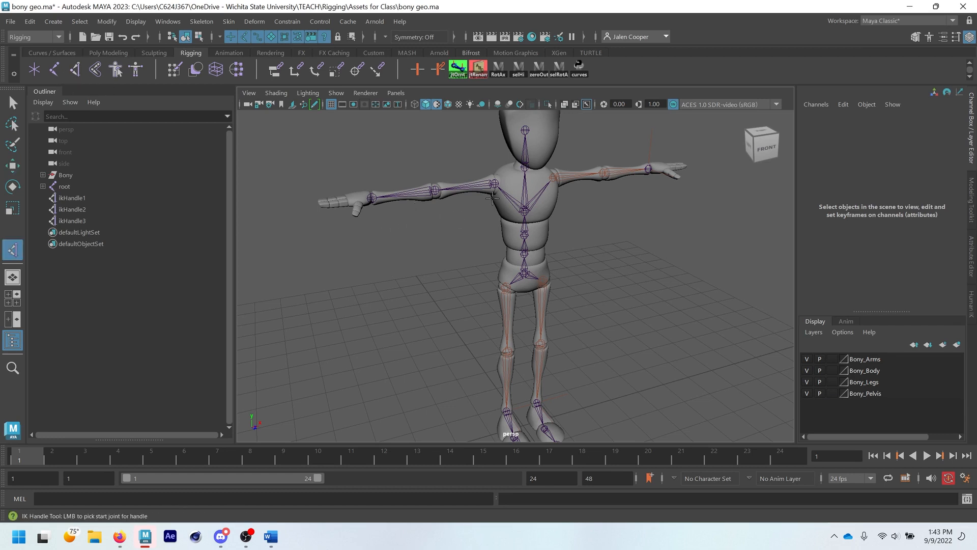
{"action": "left_click", "coordinate": [494, 184]}
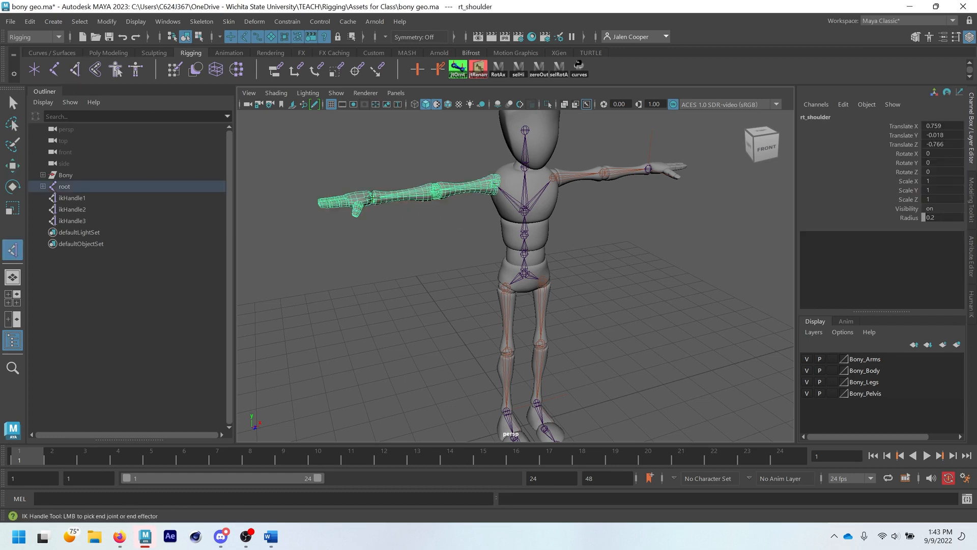
{"action": "left_click", "coordinate": [376, 199]}
- Move the right wrist's IK handle in toward the body to bend the right elbow, and deselect it
{"action": "key", "text": "w"}
{"action": "left_click_drag", "start_coordinate": [411, 262], "coordinate": [444, 288], "text": "alt"}
{"action": "left_click_drag", "start_coordinate": [445, 228], "coordinate": [487, 235]}
{"action": "left_click", "coordinate": [649, 237]}
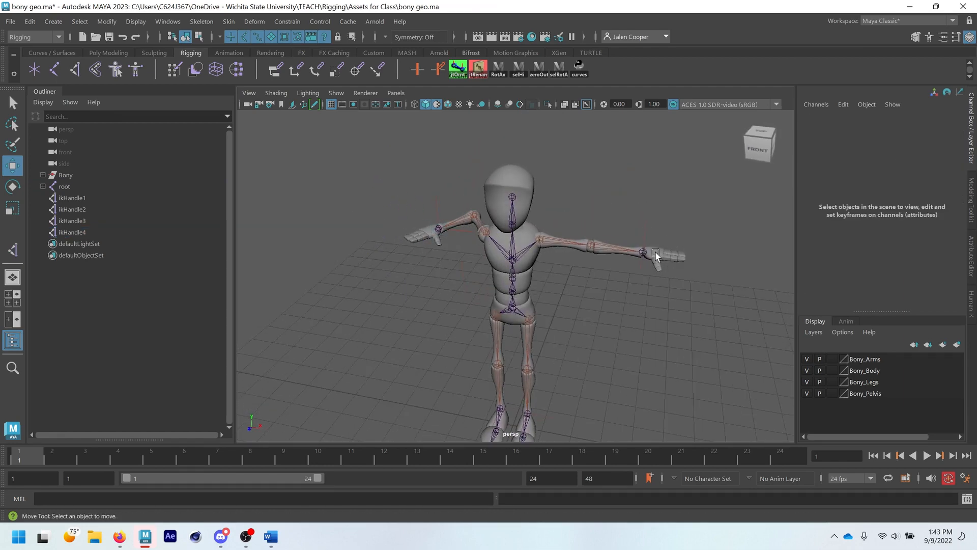
- Pose the arms with their wrist IK handles, bringing the left hand in beside the hip and raising the right hand above the head
{"action": "left_click", "coordinate": [657, 255]}
{"action": "left_click_drag", "start_coordinate": [672, 257], "coordinate": [612, 256]}
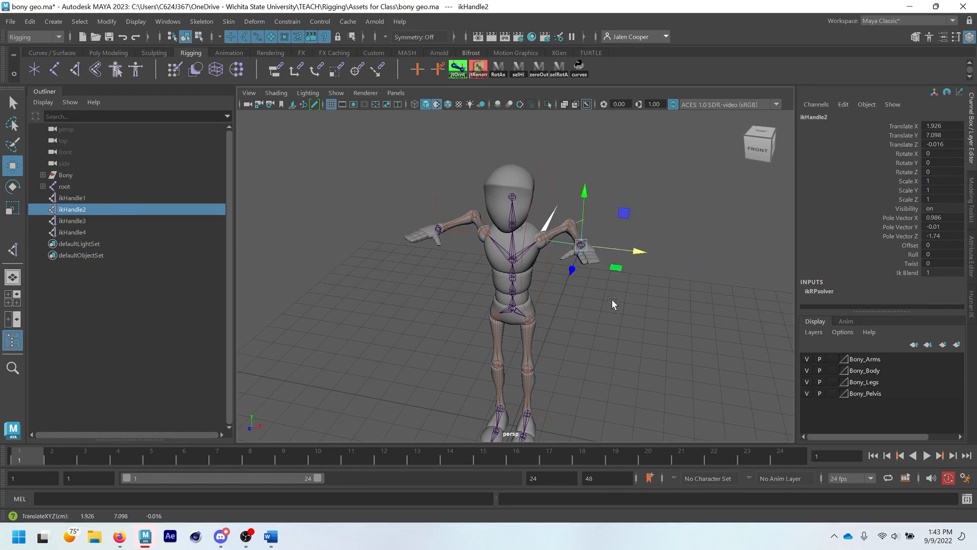
{"action": "left_click_drag", "start_coordinate": [613, 302], "coordinate": [556, 262], "text": "alt"}
{"action": "left_click_drag", "start_coordinate": [523, 207], "coordinate": [570, 167]}
{"action": "left_click", "coordinate": [502, 257]}
- Raise the left ankle's IK handle up and forward to about 2.8 in Y and 0.953 in Z to test the knee bend
{"action": "scroll", "coordinate": [574, 306], "scroll_direction": "down", "scroll_amount": 1}
{"action": "middle_click_drag", "start_coordinate": [576, 341], "coordinate": [577, 259], "text": "alt"}
{"action": "left_click", "coordinate": [544, 330]}
{"action": "left_click_drag", "start_coordinate": [566, 306], "coordinate": [589, 255]}
{"action": "mouse_move", "coordinate": [569, 326]}
{"action": "left_mouse_down", "text": "alt"}
{"action": "mouse_move", "coordinate": [525, 309]}
{"action": "mouse_move", "coordinate": [578, 323]}
{"action": "left_mouse_up", "text": "alt"}
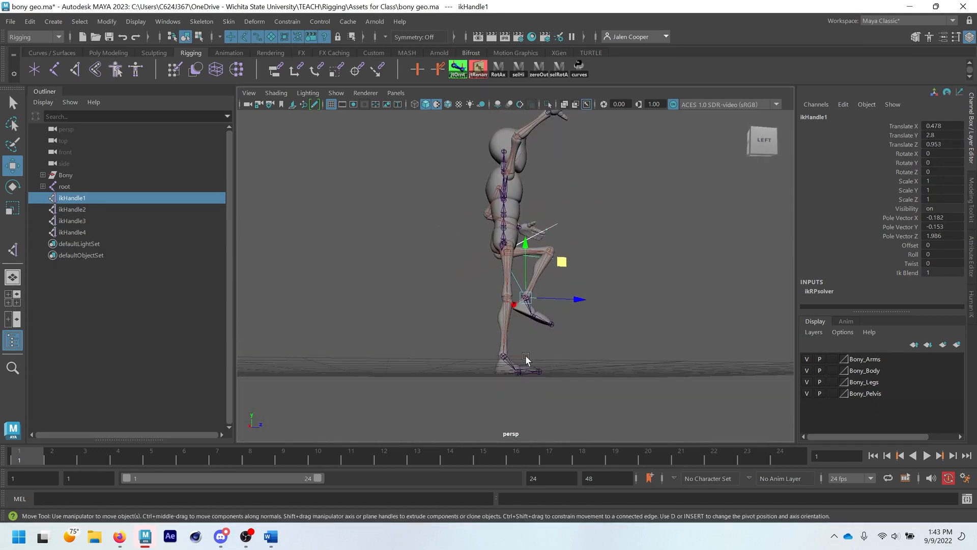
- Move the right ankle's IK handle to test how the right leg bends
{"action": "left_click", "coordinate": [507, 354]}
{"action": "mouse_move", "coordinate": [549, 356]}
{"action": "left_mouse_down", "text": "alt"}
{"action": "mouse_move", "coordinate": [566, 367]}
{"action": "mouse_move", "coordinate": [563, 343]}
{"action": "left_mouse_up", "text": "alt"}
{"action": "mouse_move", "coordinate": [545, 307]}
{"action": "left_mouse_down"}
{"action": "mouse_move", "coordinate": [528, 285]}
{"action": "mouse_move", "coordinate": [502, 279]}
{"action": "mouse_move", "coordinate": [463, 310]}
{"action": "mouse_move", "coordinate": [530, 298]}
{"action": "left_mouse_up"}
{"action": "left_click_drag", "start_coordinate": [610, 270], "coordinate": [604, 326], "text": "alt"}
- Undo the test moves of the left and right ankle IK handles
{"action": "key", "text": "ctrl+z"}
{"action": "key", "text": "ctrl+z"}
{"action": "key", "text": "ctrl+z"}
{"action": "key", "text": "ctrl+z"}
{"action": "key", "text": "ctrl+z"}
{"action": "key", "text": "ctrl+z"}
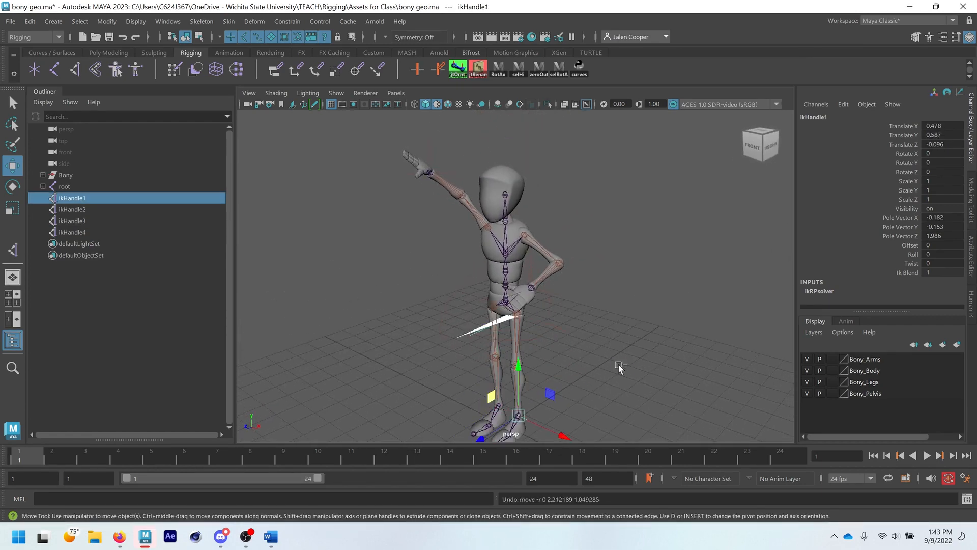
- Undo the test poses of the left and right wrist IK handles
{"action": "key", "text": "ctrl+z"}
{"action": "key", "text": "ctrl+z"}
{"action": "key", "text": "ctrl+z"}
{"action": "key", "text": "ctrl+z"}
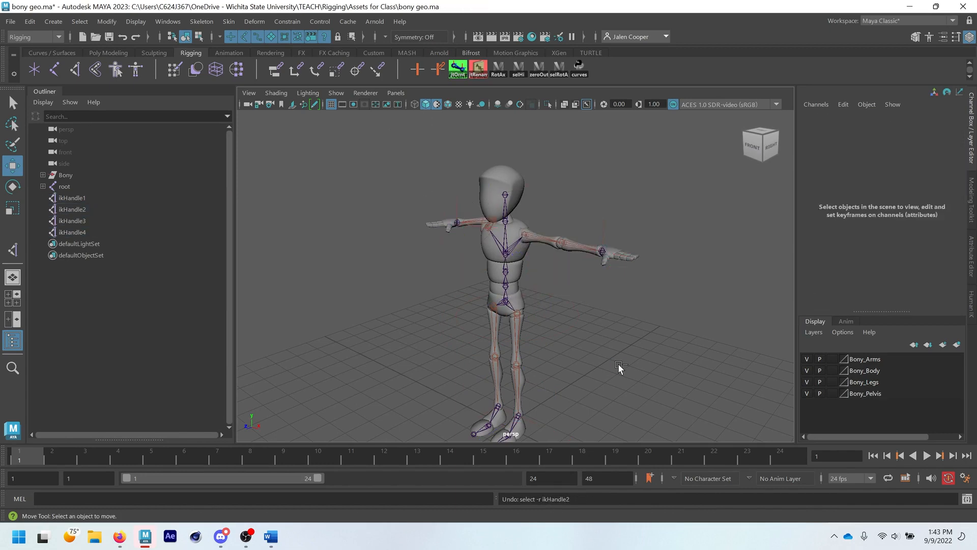
- Rename the left leg's IK handle as l_ankle_HDL and the left arm's IK handle as l_wrist_HDL
{"action": "left_click", "coordinate": [67, 201]}
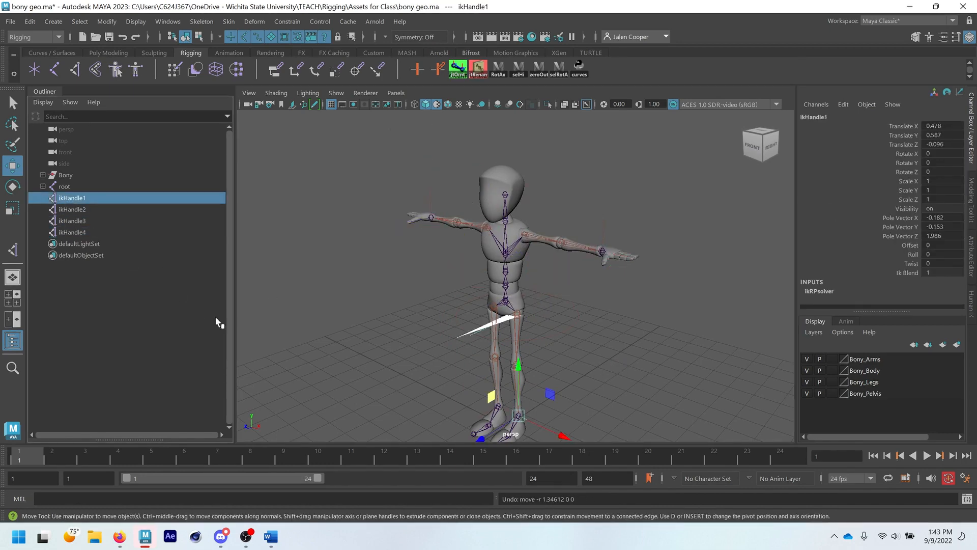
{"action": "middle_click_drag", "start_coordinate": [343, 373], "coordinate": [363, 313], "text": "alt"}
{"action": "left_click_drag", "start_coordinate": [363, 316], "coordinate": [396, 287], "text": "alt"}
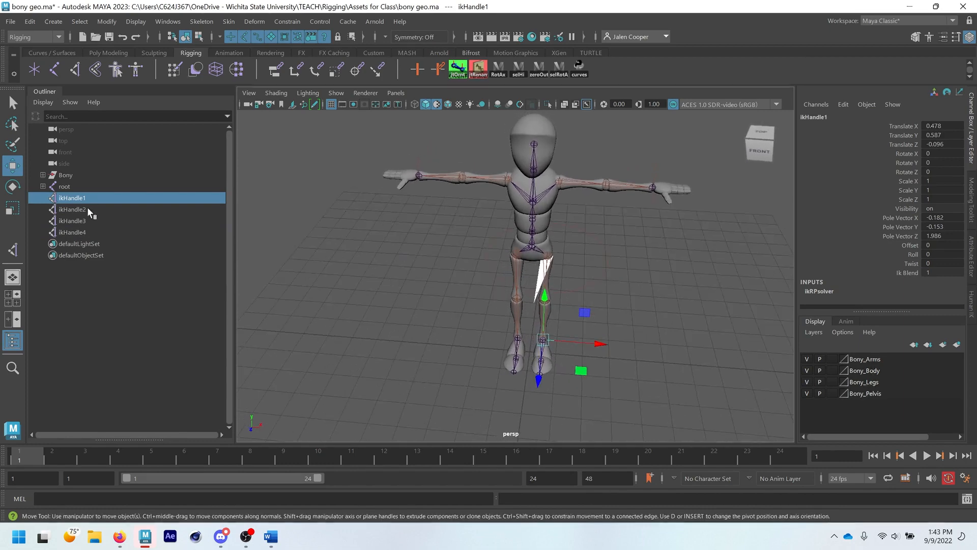
{"action": "double_click", "coordinate": [81, 197]}
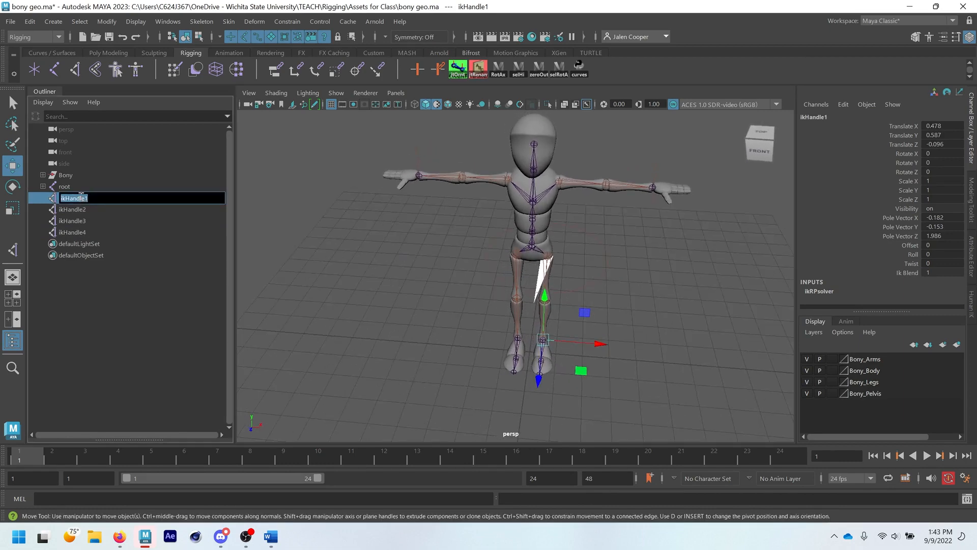
{"action": "type", "text": "l_ankle_HDL"}
{"action": "key", "text": "Return"}
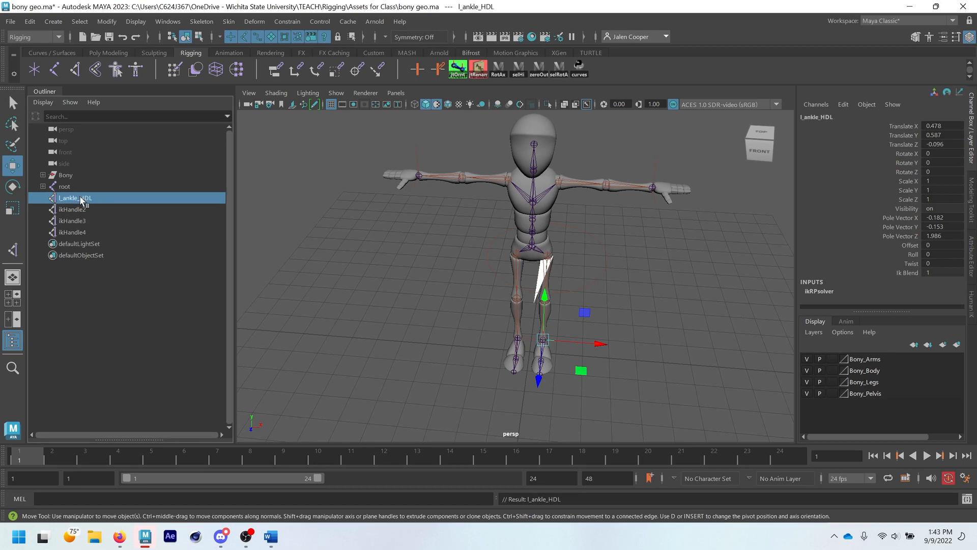
{"action": "double_click", "coordinate": [78, 210]}
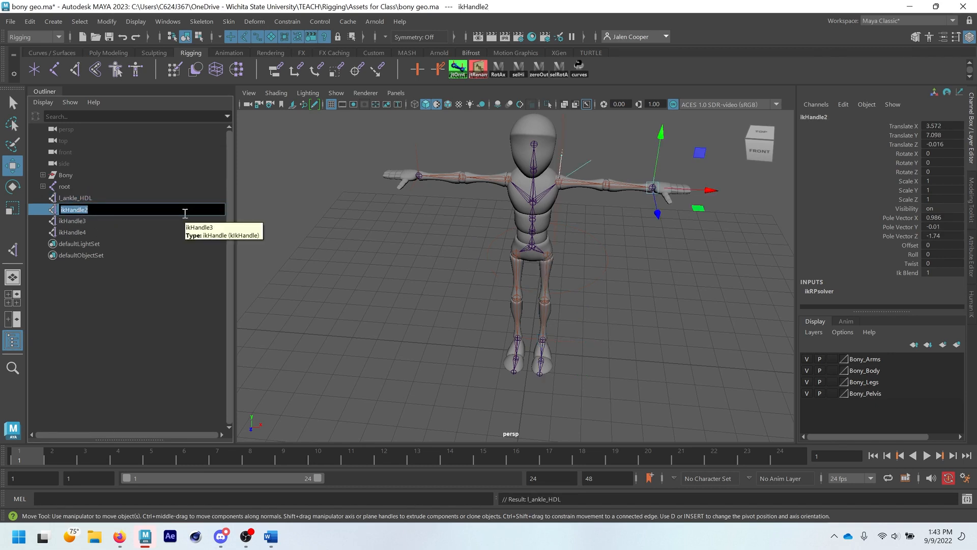
{"action": "type", "text": "l_wrist_HDL"}
{"action": "key", "text": "Return"}
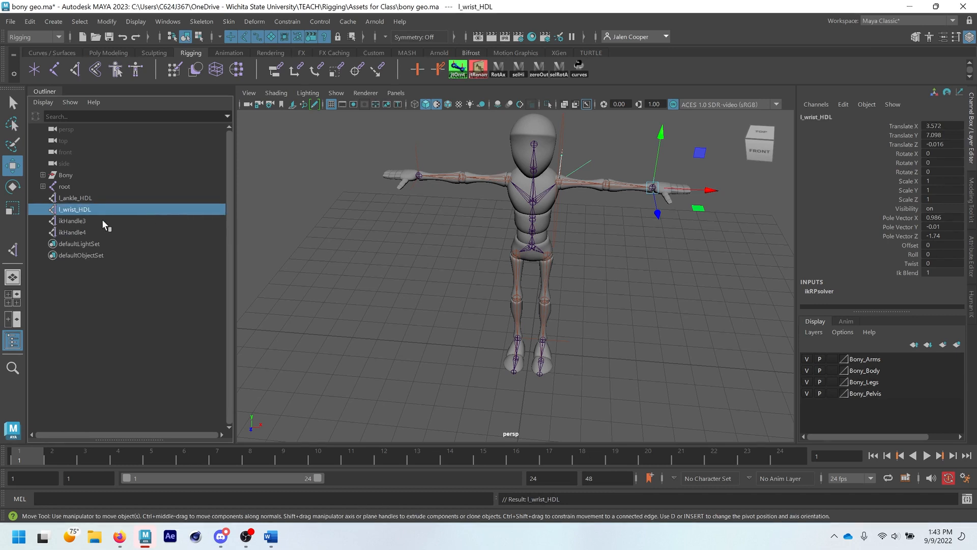
- Rename the right leg's IK handle as r_ankle_HDL and the right arm's IK handle as r_wrist_HDL
{"action": "left_click", "coordinate": [83, 220]}
{"action": "double_click", "coordinate": [84, 220]}
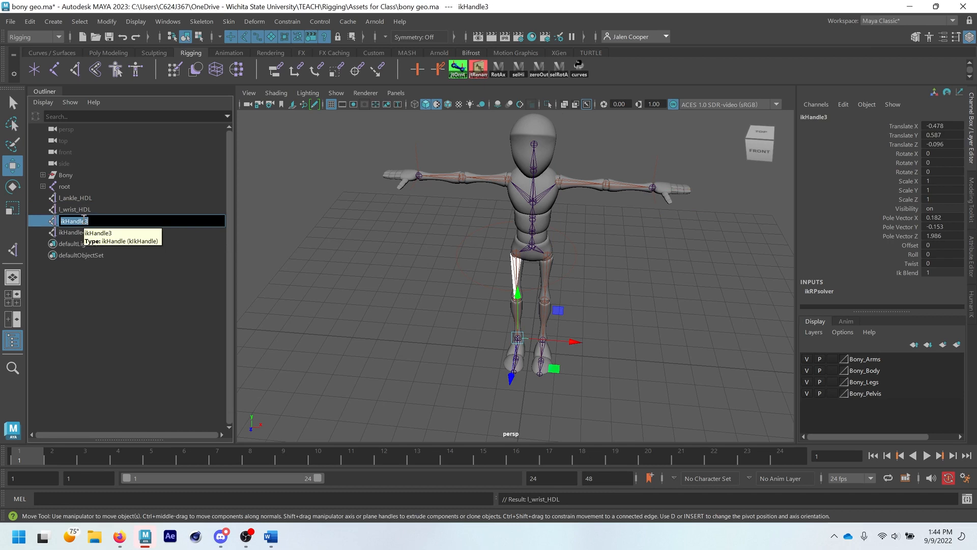
{"action": "type", "text": "r_ankle_HDL"}
{"action": "key", "text": "Return"}
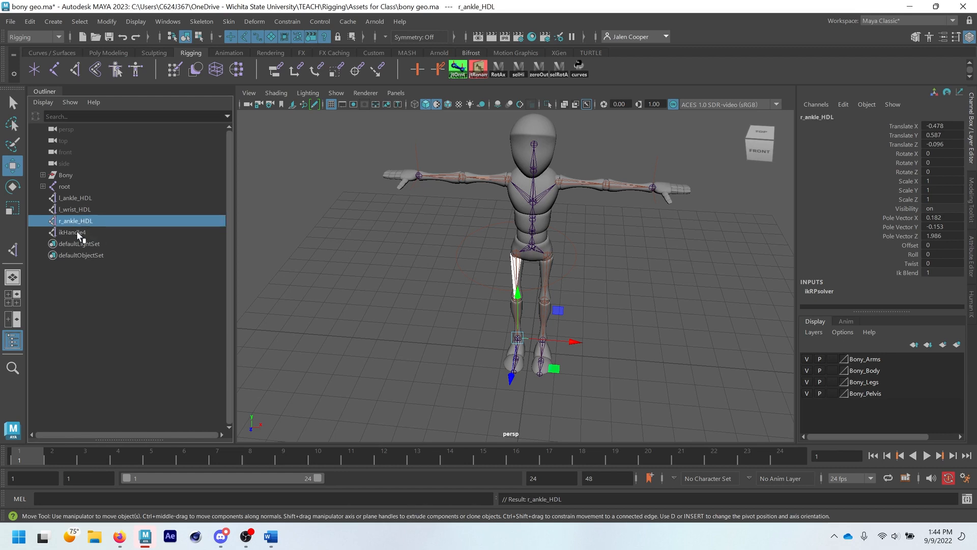
{"action": "double_click", "coordinate": [74, 233]}
{"action": "type", "text": "r_"}
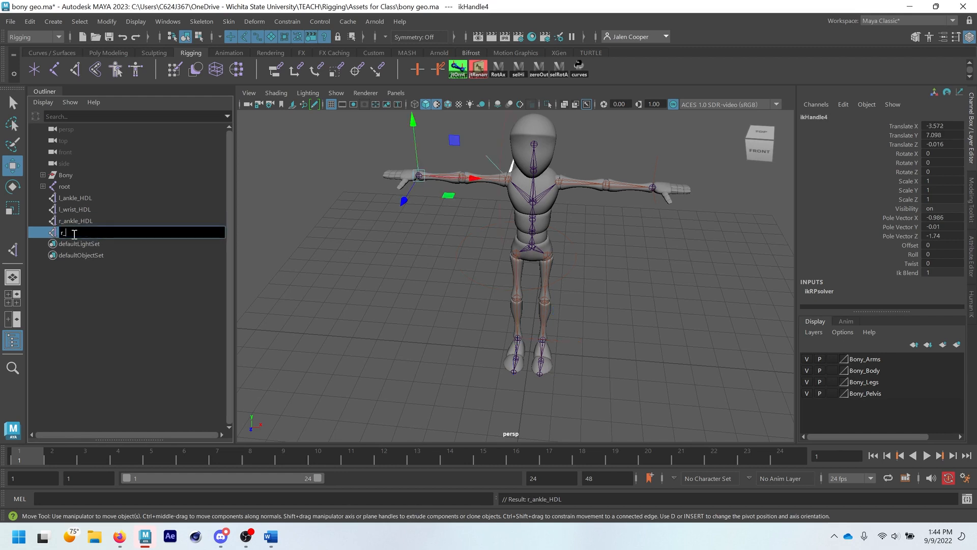
{"action": "type", "text": "wrist_HDL"}
{"action": "key", "text": "Return"}
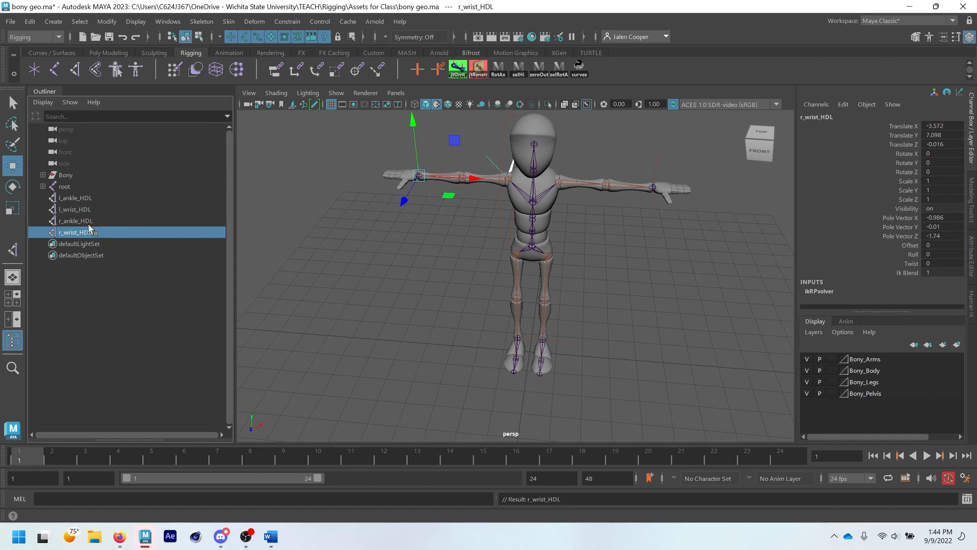
- Use cometRename to replace "r" with "rt" in the names of the two right-side IK handles
{"action": "left_click", "coordinate": [76, 220], "text": "ctrl"}
{"action": "left_click", "coordinate": [478, 68]}
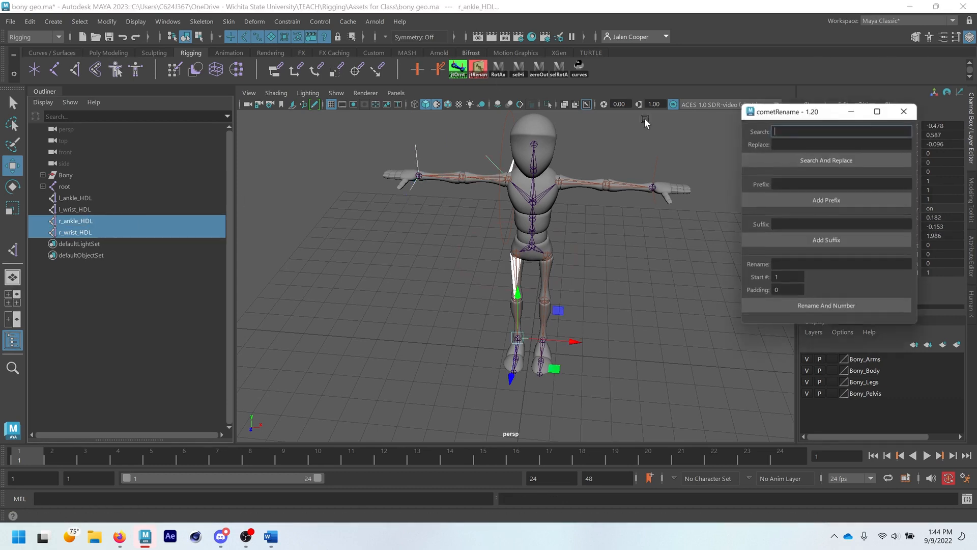
{"action": "type", "text": "r"}
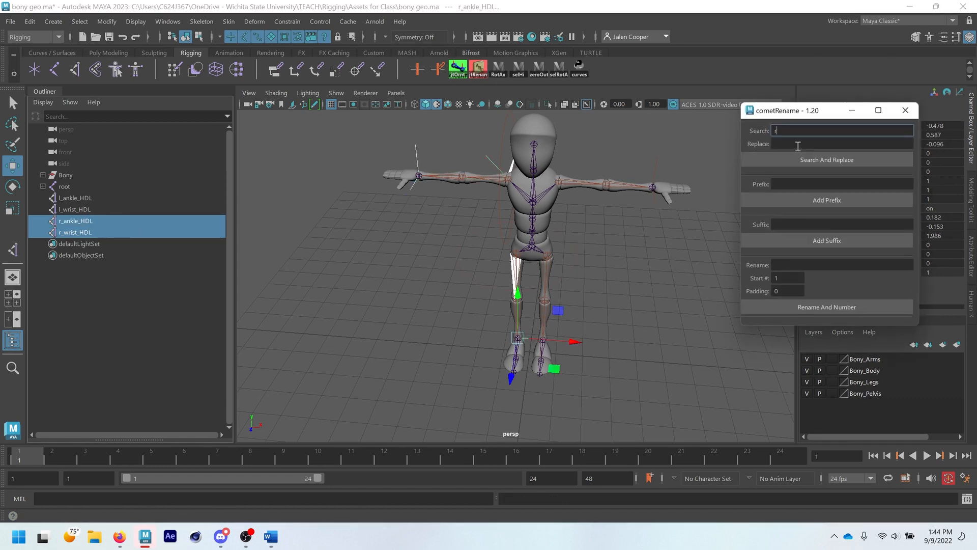
{"action": "left_click", "coordinate": [815, 144]}
{"action": "type", "text": "rt"}
{"action": "left_click", "coordinate": [814, 160]}
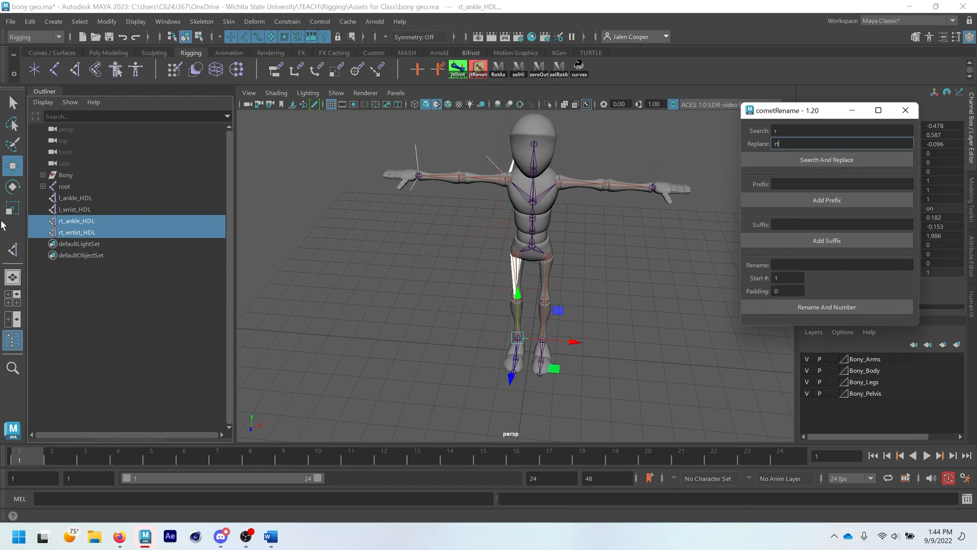
- Use cometRename to replace "l" with "lt" in the names of the two left-side IK handles
{"action": "left_click", "coordinate": [65, 186]}
{"action": "left_click", "coordinate": [75, 198]}
{"action": "left_click", "coordinate": [75, 210], "text": "ctrl"}
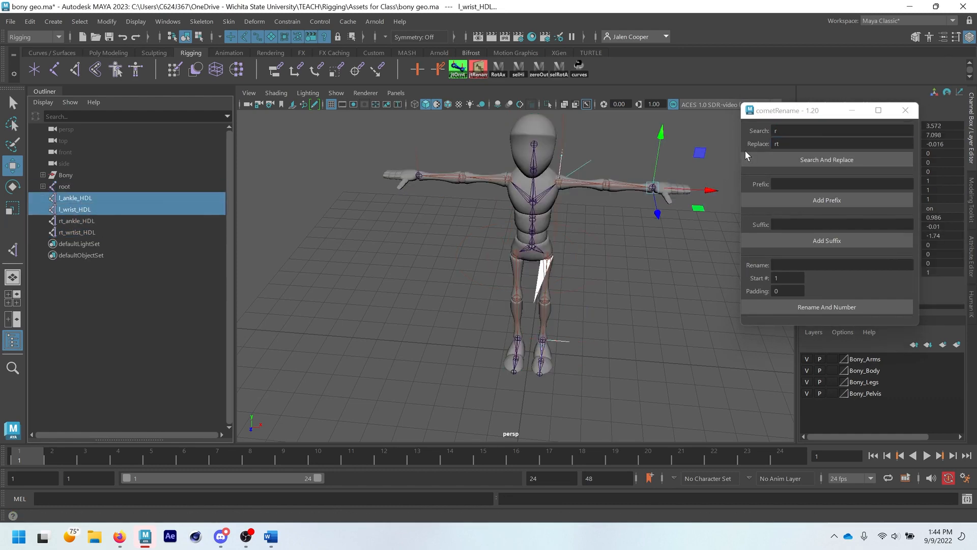
{"action": "left_click", "coordinate": [784, 130]}
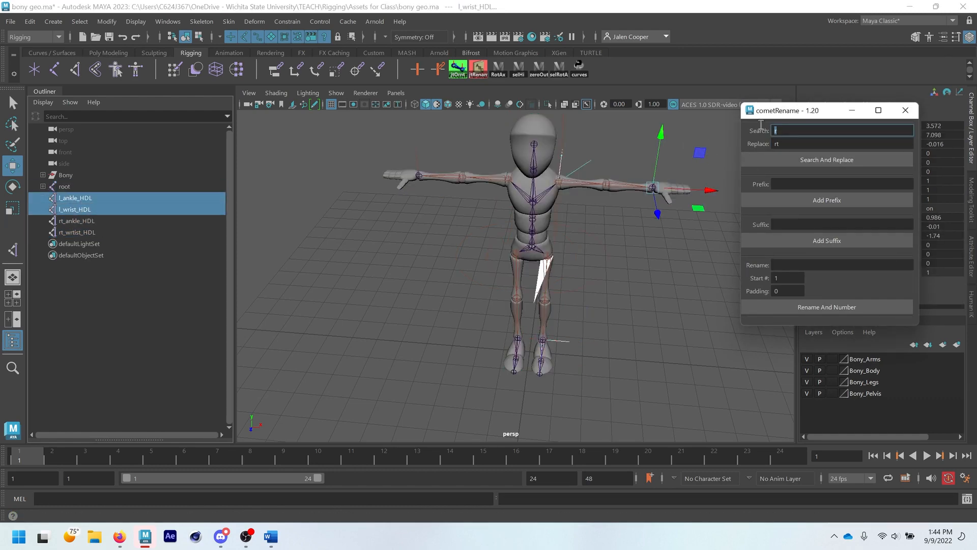
{"action": "type", "text": "l"}
{"action": "left_click", "coordinate": [794, 143]}
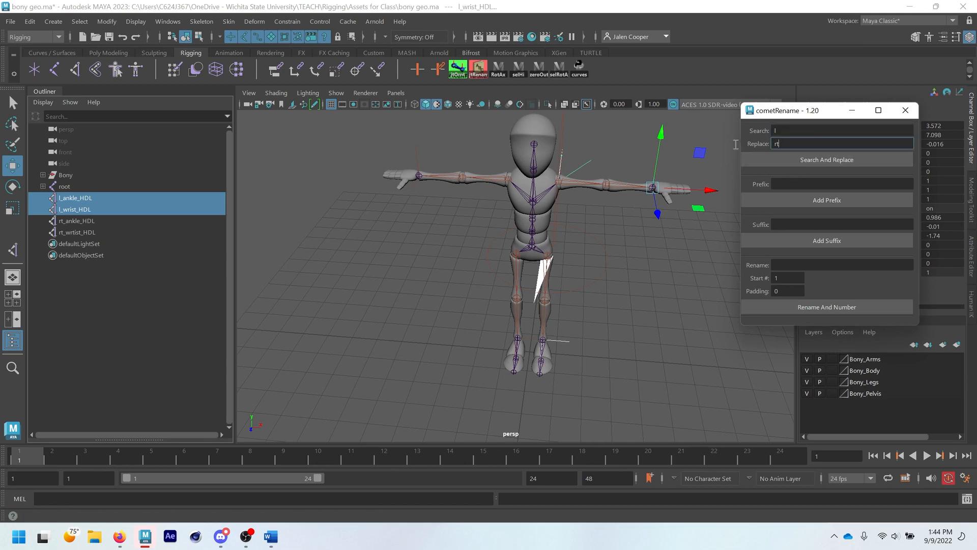
{"action": "left_click", "coordinate": [793, 160]}
{"action": "left_click", "coordinate": [906, 110]}
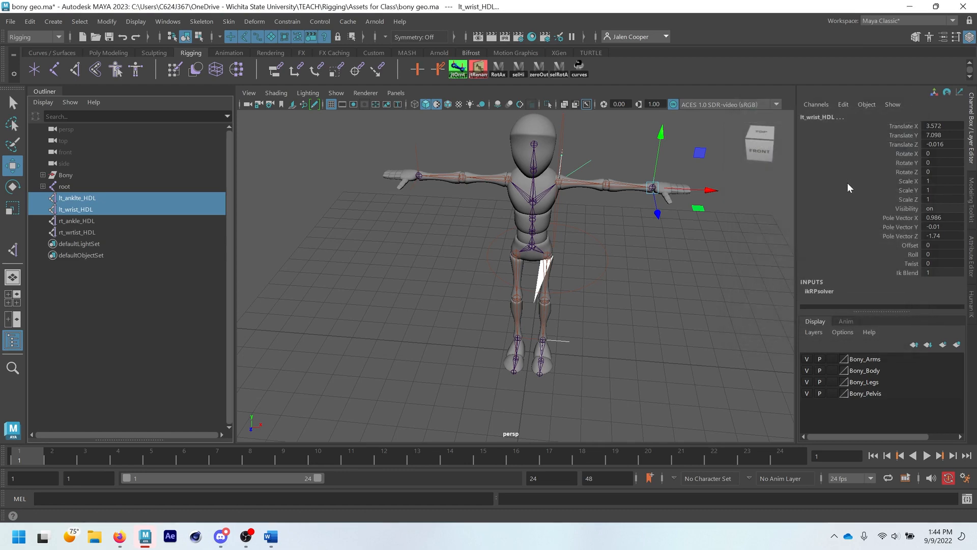
- Examine the mesh groups and their children inside the Bony group's hierarchy
{"action": "left_click", "coordinate": [612, 291]}
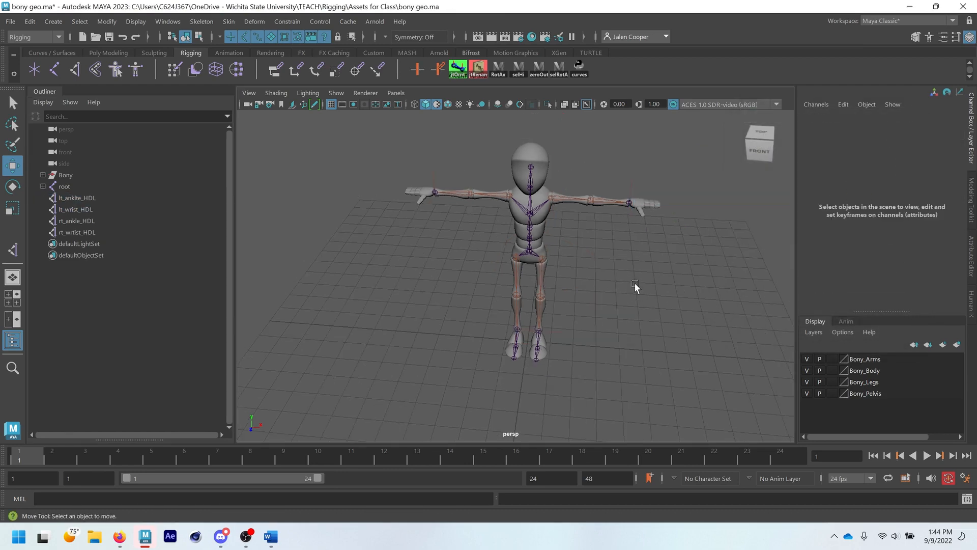
{"action": "left_click_drag", "start_coordinate": [634, 283], "coordinate": [598, 263], "text": "alt"}
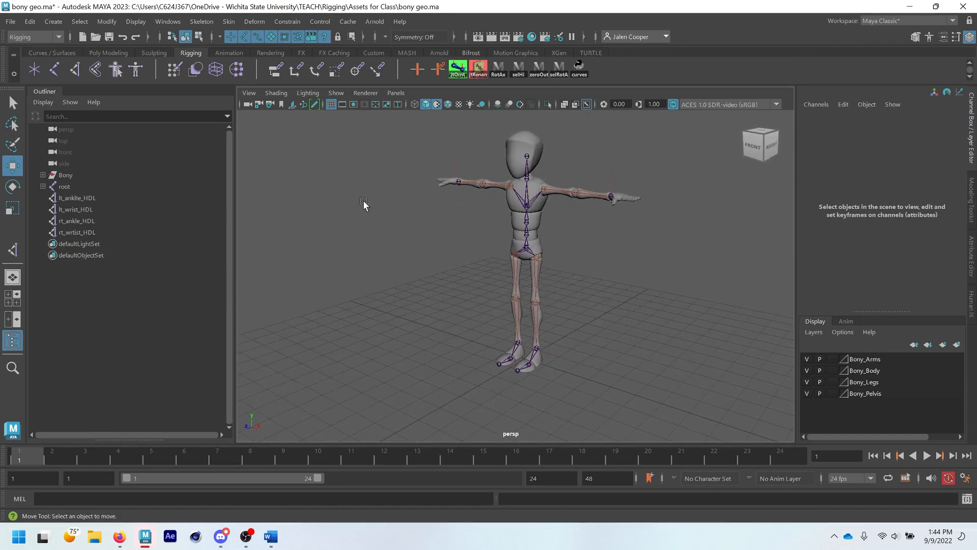
{"action": "left_click_drag", "start_coordinate": [569, 267], "coordinate": [607, 269], "text": "alt"}
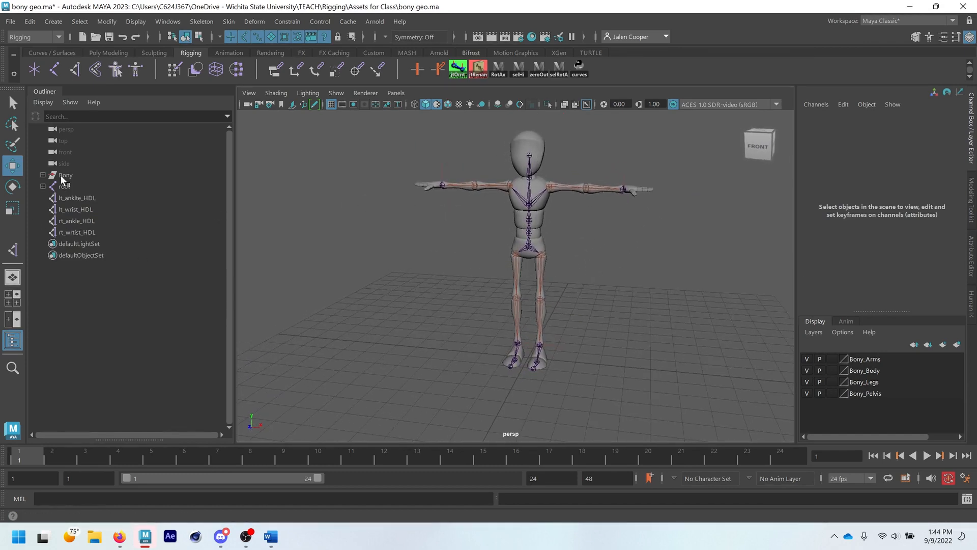
{"action": "left_click", "coordinate": [40, 177]}
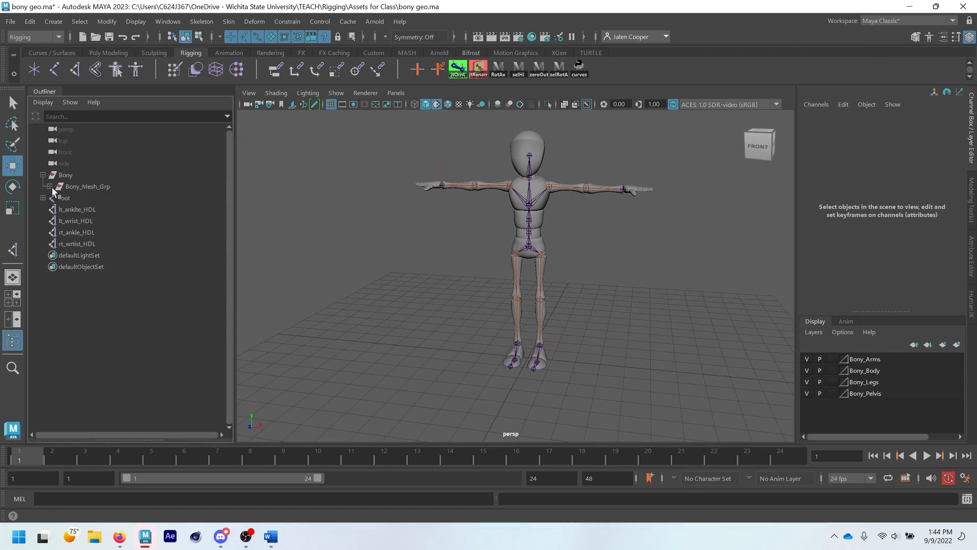
{"action": "left_click", "coordinate": [50, 186]}
{"action": "left_click", "coordinate": [57, 209]}
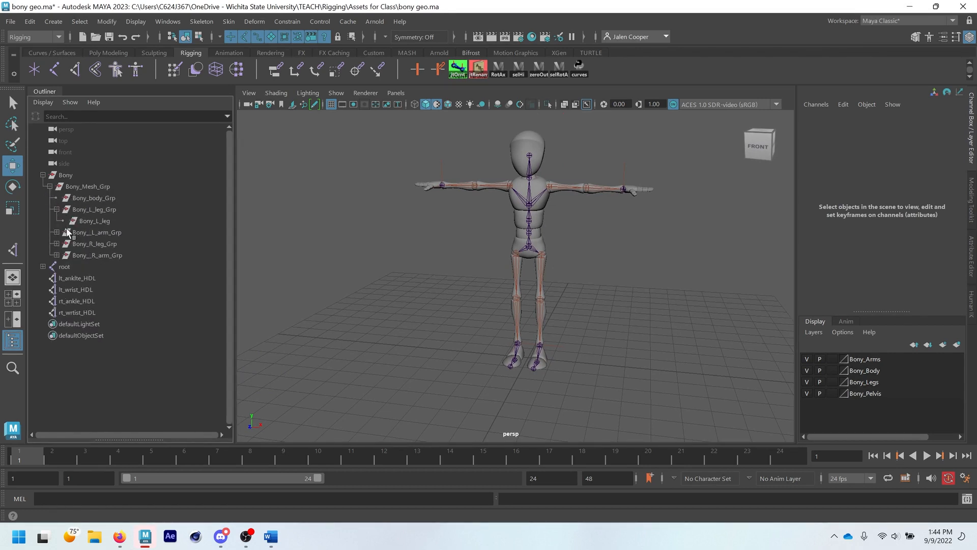
{"action": "left_click", "coordinate": [50, 186]}
{"action": "left_click", "coordinate": [50, 187], "text": "shift"}
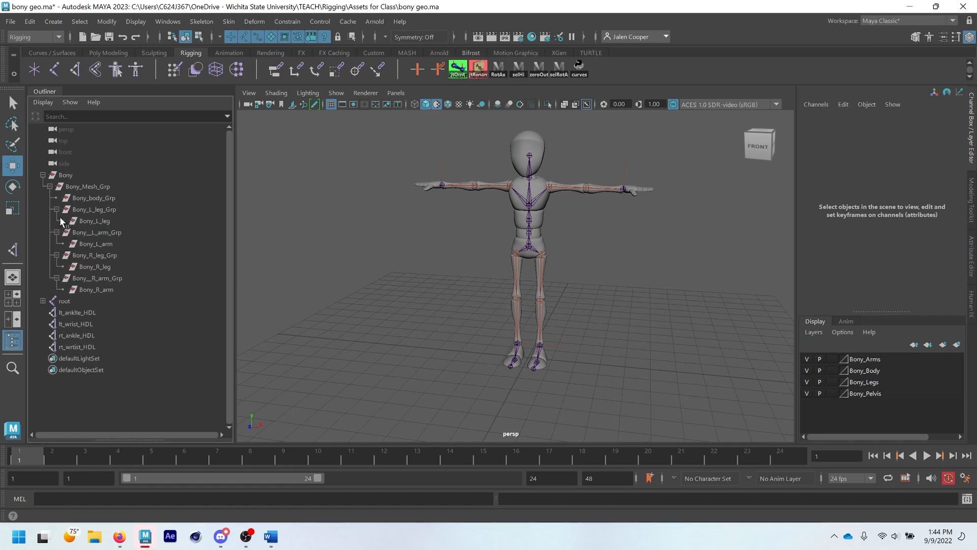
{"action": "left_click", "coordinate": [43, 174]}
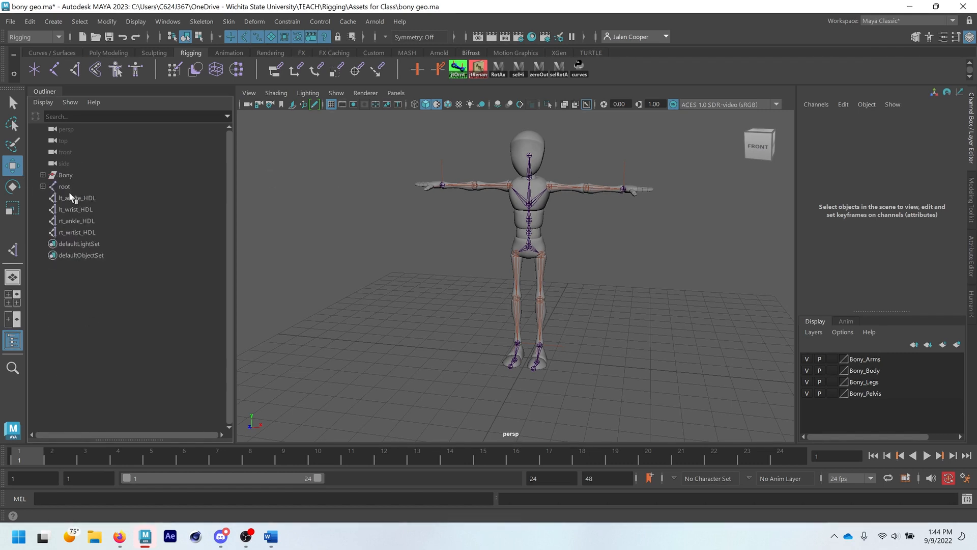
{"action": "left_click", "coordinate": [522, 249]}
{"action": "key", "text": "e"}
{"action": "mouse_move", "coordinate": [521, 222]}
{"action": "left_mouse_down"}
{"action": "mouse_move", "coordinate": [527, 204]}
{"action": "mouse_move", "coordinate": [525, 230]}
{"action": "left_mouse_up"}
{"action": "key", "text": "ctrl+z"}
{"action": "left_click", "coordinate": [635, 235]}
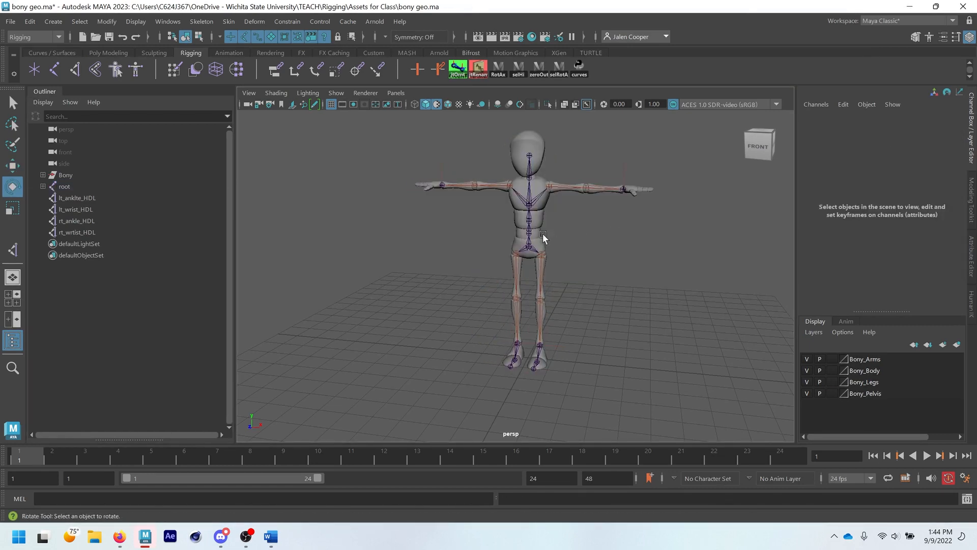
- Bend the torso backward by rotating spine1 to about -18.97 in Z and tilting spine2 the same way
{"action": "left_click", "coordinate": [529, 236]}
{"action": "left_click_drag", "start_coordinate": [517, 221], "coordinate": [522, 204]}
{"action": "scroll", "coordinate": [617, 229], "scroll_direction": "up", "scroll_amount": 2}
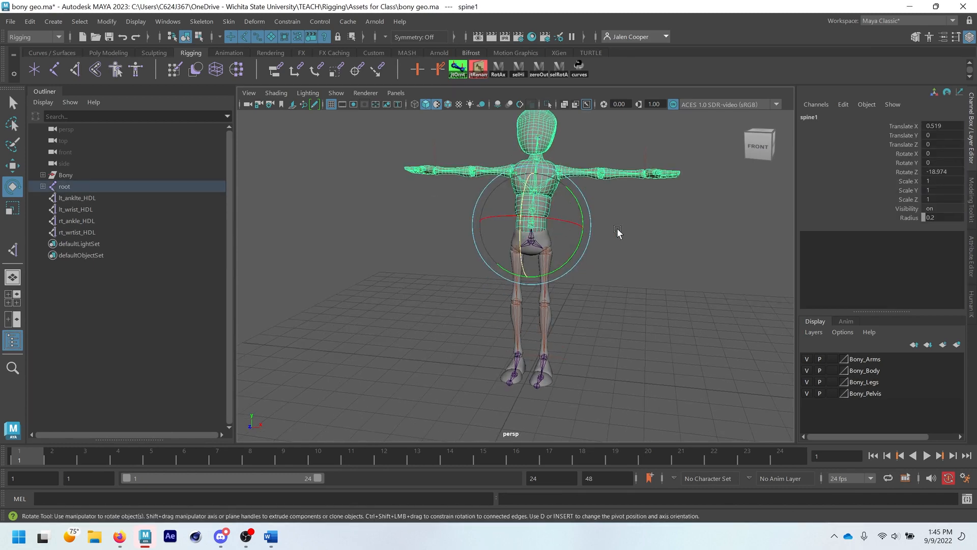
{"action": "left_click_drag", "start_coordinate": [618, 228], "coordinate": [595, 233], "text": "alt"}
{"action": "left_click", "coordinate": [595, 233]}
{"action": "left_click", "coordinate": [532, 217]}
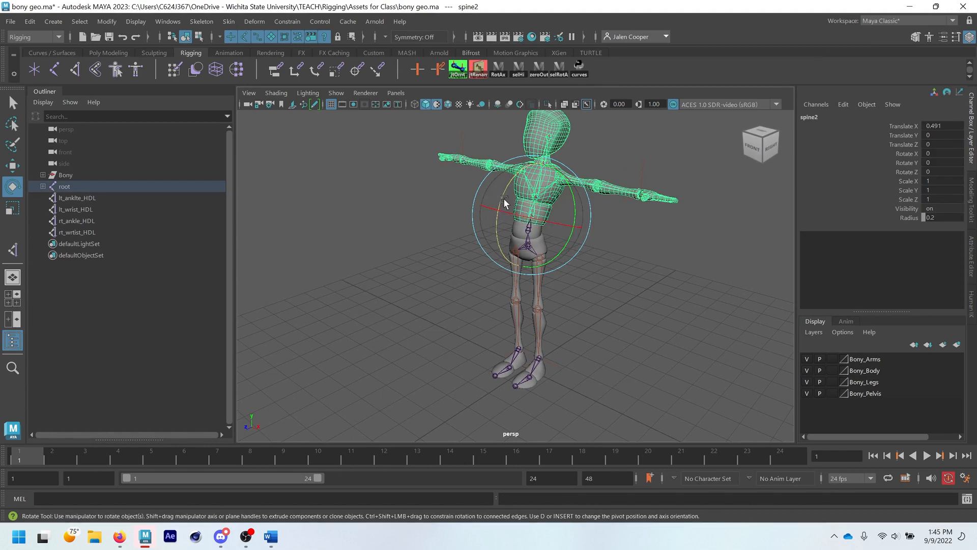
{"action": "left_click_drag", "start_coordinate": [509, 203], "coordinate": [502, 195]}
{"action": "left_click", "coordinate": [646, 268]}
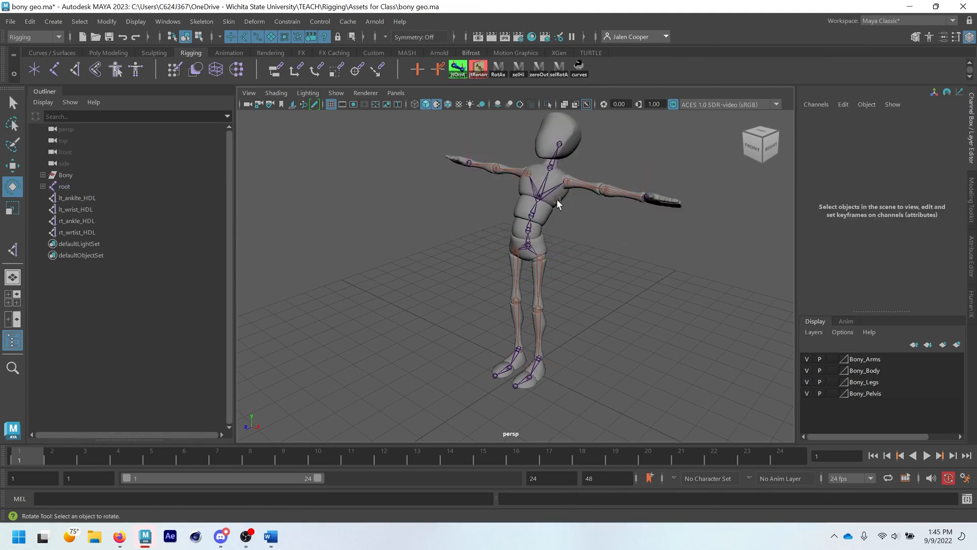
- Rotate the chest joint above spine2, and tilt the head forward by rotating spine4 to about 19.75 in Z
{"action": "left_click", "coordinate": [542, 192]}
{"action": "left_click_drag", "start_coordinate": [586, 216], "coordinate": [604, 227]}
{"action": "left_click", "coordinate": [604, 227]}
{"action": "left_click", "coordinate": [555, 175]}
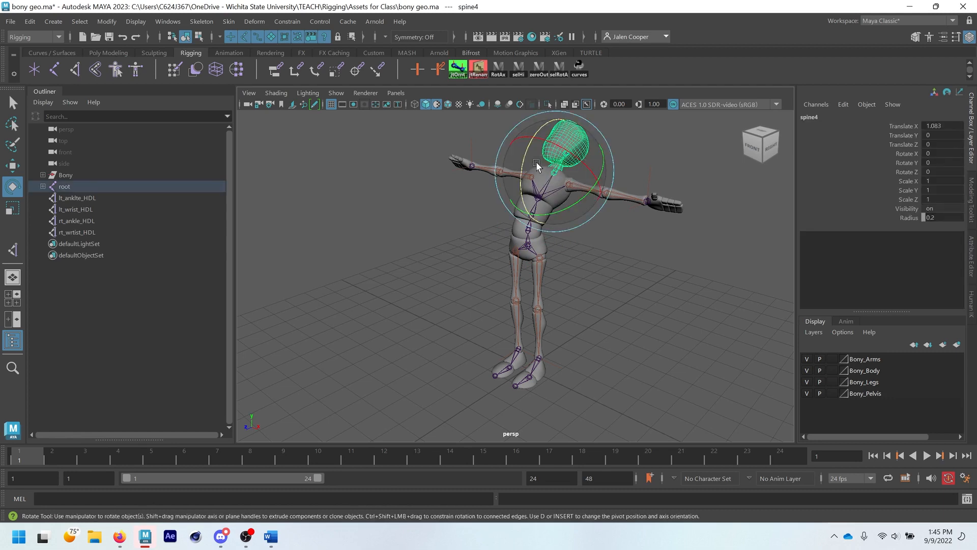
{"action": "left_click_drag", "start_coordinate": [539, 168], "coordinate": [527, 219]}
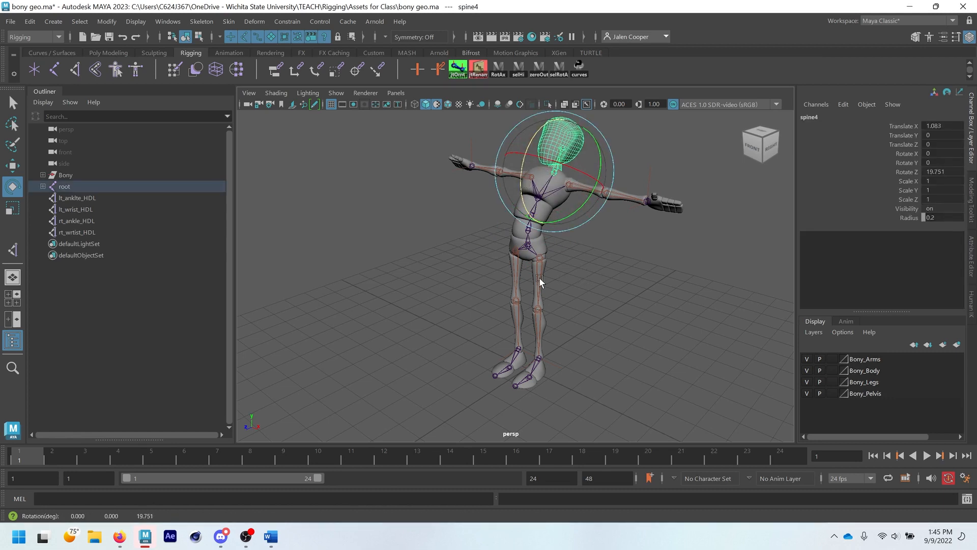
- Move the left wrist's IK handle up and inward to test how the left arm bends
{"action": "left_click_drag", "start_coordinate": [563, 283], "coordinate": [615, 245], "text": "alt"}
{"action": "left_click", "coordinate": [629, 183]}
{"action": "left_click_drag", "start_coordinate": [624, 132], "coordinate": [634, 159]}
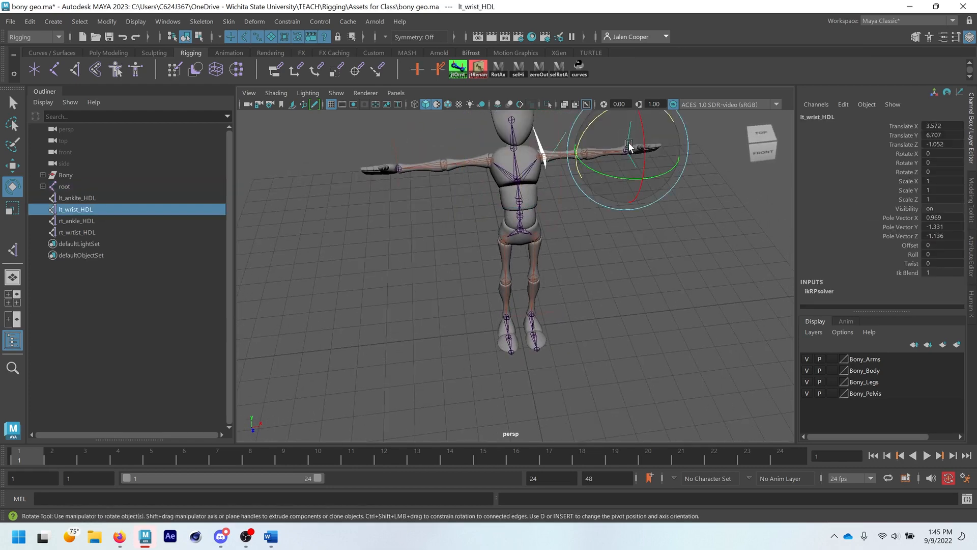
{"action": "left_click_drag", "start_coordinate": [649, 204], "coordinate": [579, 191], "text": "alt"}
{"action": "key", "text": "w"}
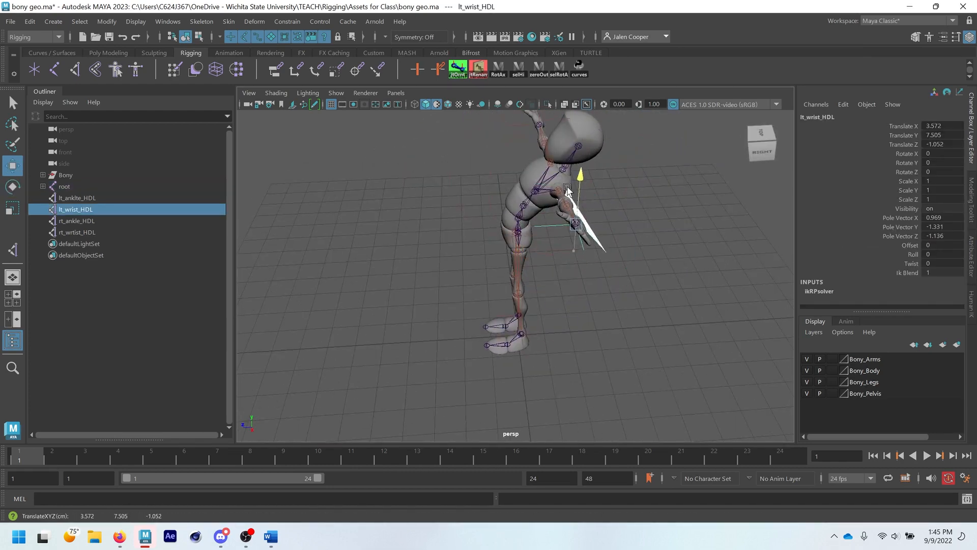
{"action": "left_click_drag", "start_coordinate": [585, 256], "coordinate": [581, 205]}
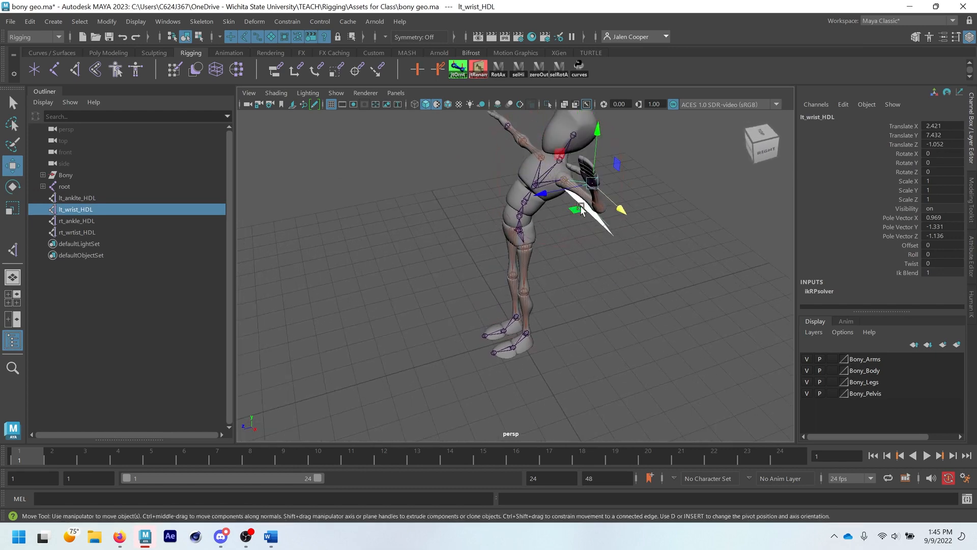
{"action": "left_click_drag", "start_coordinate": [565, 158], "coordinate": [591, 122]}
- Lower the right wrist's IK handle to about 5.03 in Y to test how the right arm bends
{"action": "left_click_drag", "start_coordinate": [541, 182], "coordinate": [573, 159], "text": "alt"}
{"action": "left_click", "coordinate": [492, 195]}
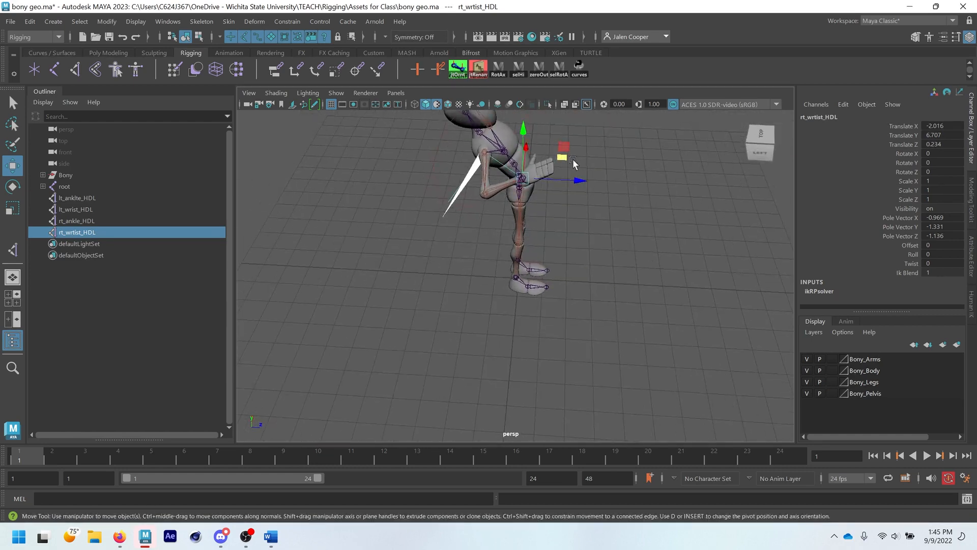
{"action": "left_click_drag", "start_coordinate": [523, 130], "coordinate": [525, 173]}
{"action": "left_click_drag", "start_coordinate": [590, 275], "coordinate": [561, 290], "text": "alt"}
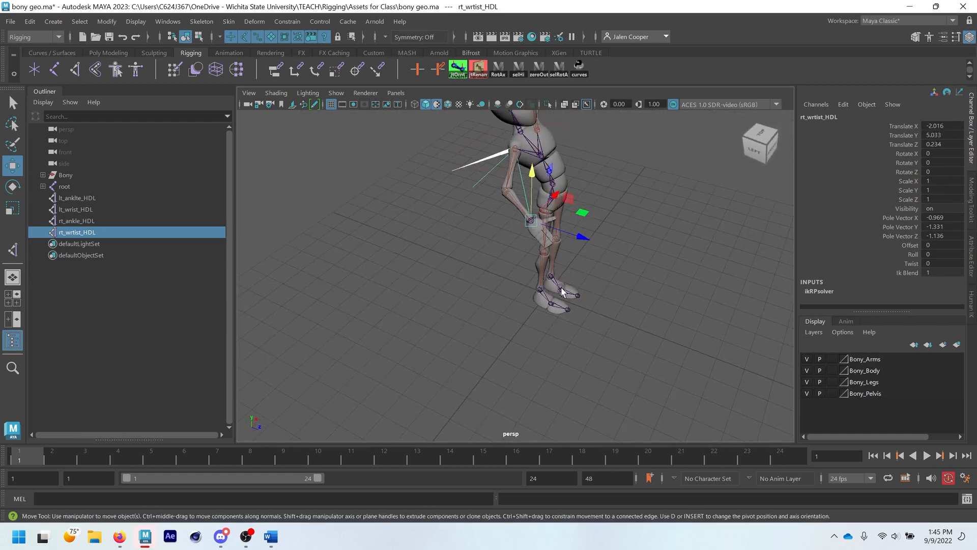
{"action": "left_click", "coordinate": [531, 293]}
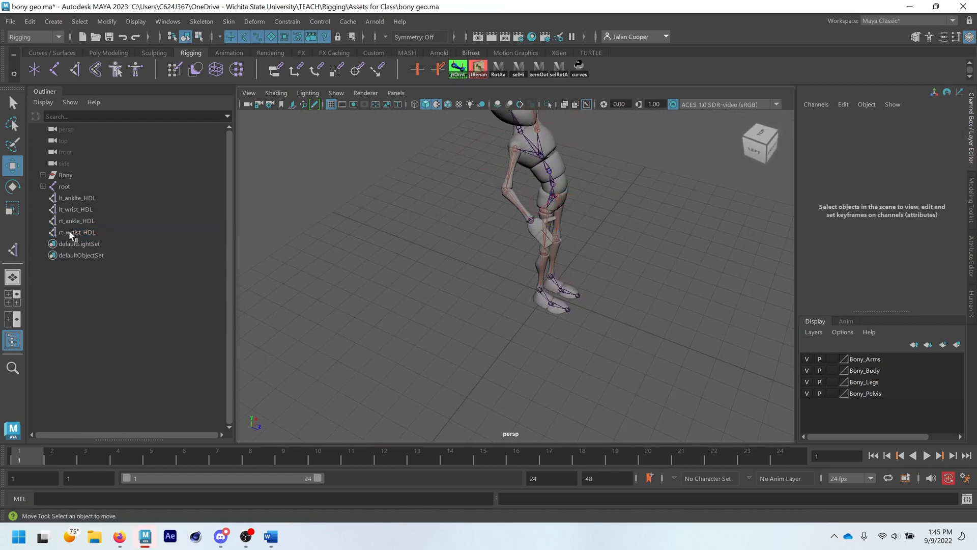
- Raise the left ankle's IK handle forward to about 2.62 in Y and 1.84 in Z to test the knee bend
{"action": "left_click_drag", "start_coordinate": [399, 252], "coordinate": [551, 282], "text": "alt"}
{"action": "left_click", "coordinate": [558, 265]}
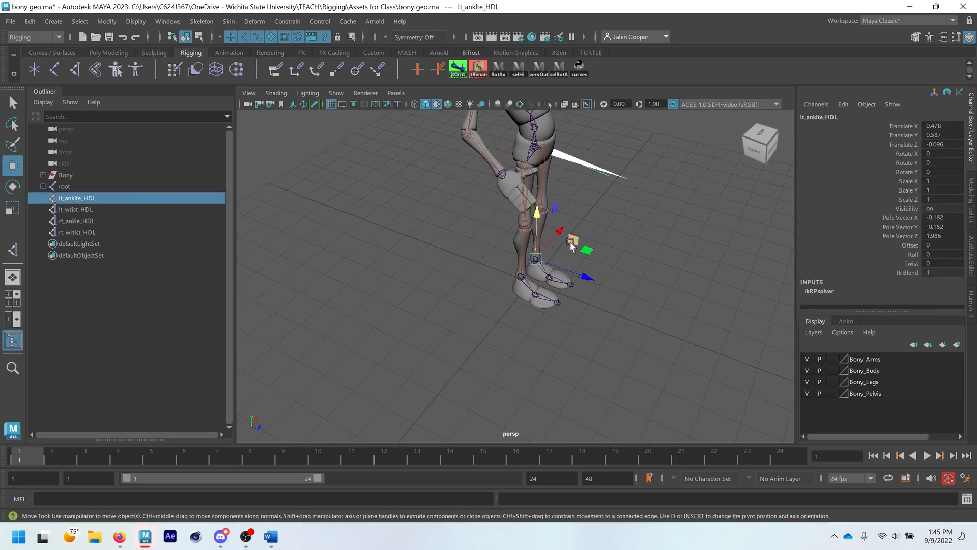
{"action": "left_click_drag", "start_coordinate": [571, 243], "coordinate": [653, 220]}
{"action": "left_click_drag", "start_coordinate": [609, 272], "coordinate": [609, 264]}
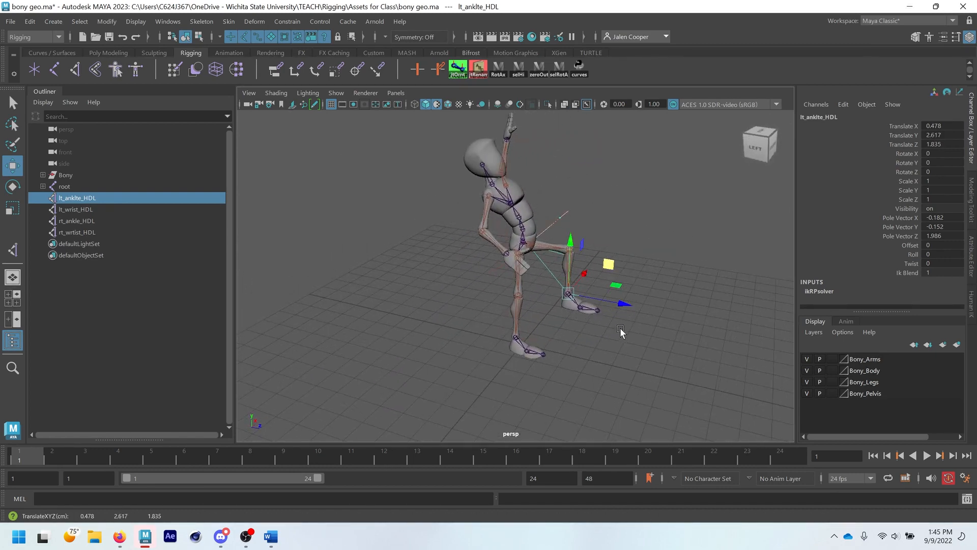
{"action": "left_click_drag", "start_coordinate": [565, 201], "coordinate": [508, 242], "text": "alt"}
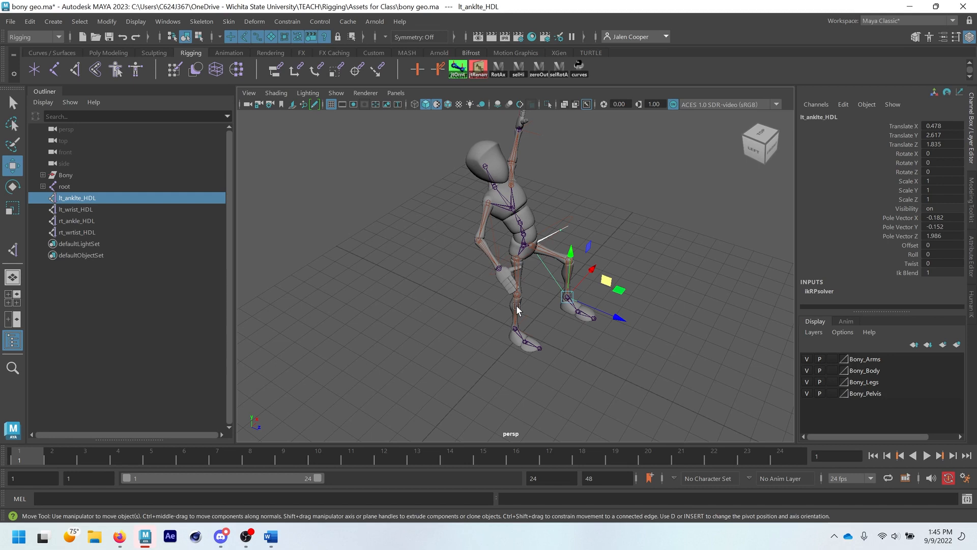
- Undo the test moves of the IK handles and the spine rotations to restore the T-pose, and clear the selection
{"action": "key", "text": "ctrl+z"}
{"action": "key", "text": "ctrl+z"}
{"action": "key", "text": "ctrl+z"}
{"action": "key", "text": "ctrl+z"}
{"action": "key", "text": "ctrl+z"}
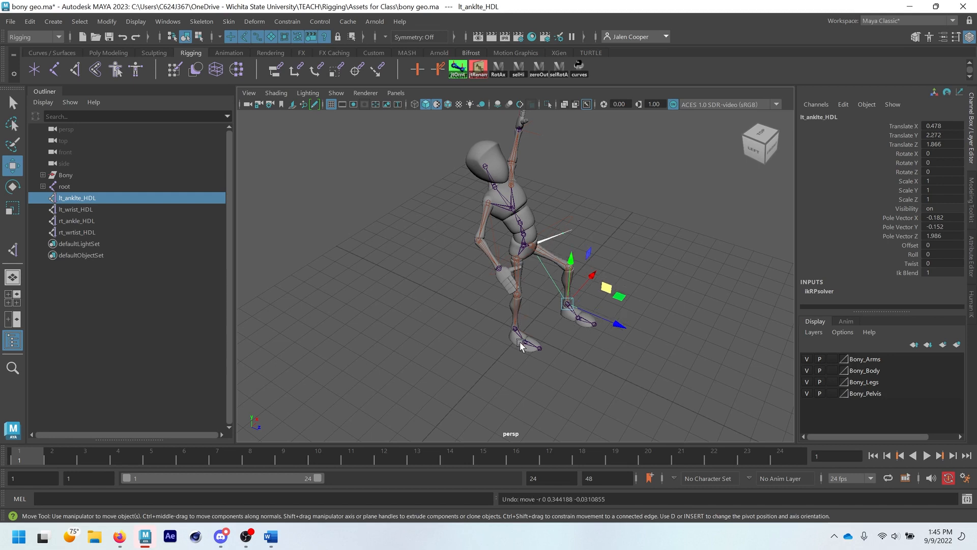
{"action": "key", "text": "ctrl+z"}
{"action": "key", "text": "ctrl+z"}
{"action": "key", "text": "ctrl+z"}
{"action": "key", "text": "ctrl+z"}
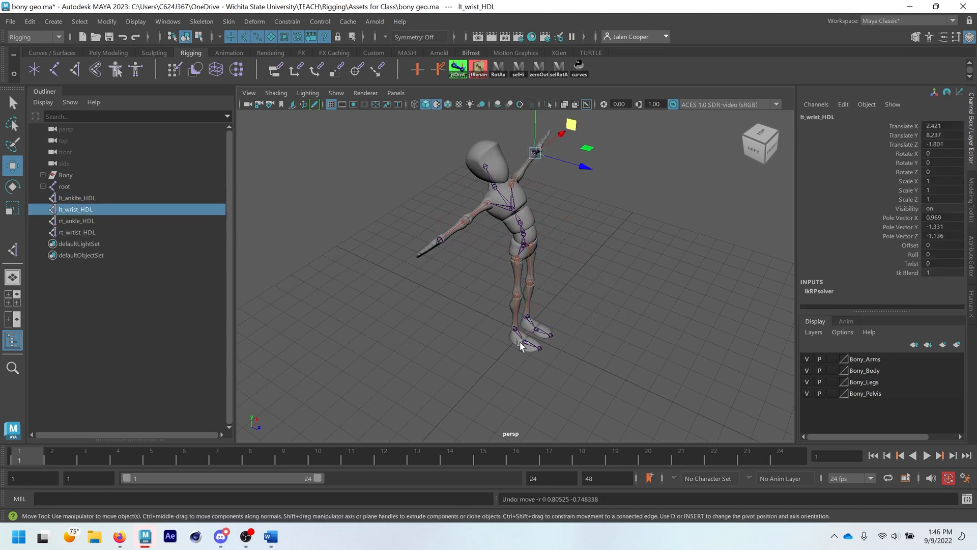
{"action": "key", "text": "ctrl+z"}
{"action": "key", "text": "ctrl+z"}
{"action": "key", "text": "ctrl+z"}
{"action": "key", "text": "ctrl+z"}
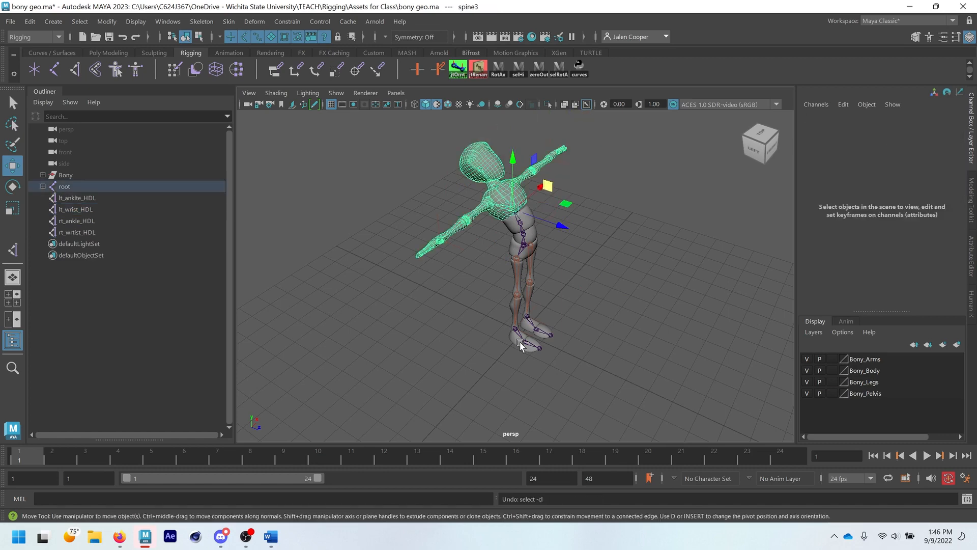
{"action": "key", "text": "ctrl+z"}
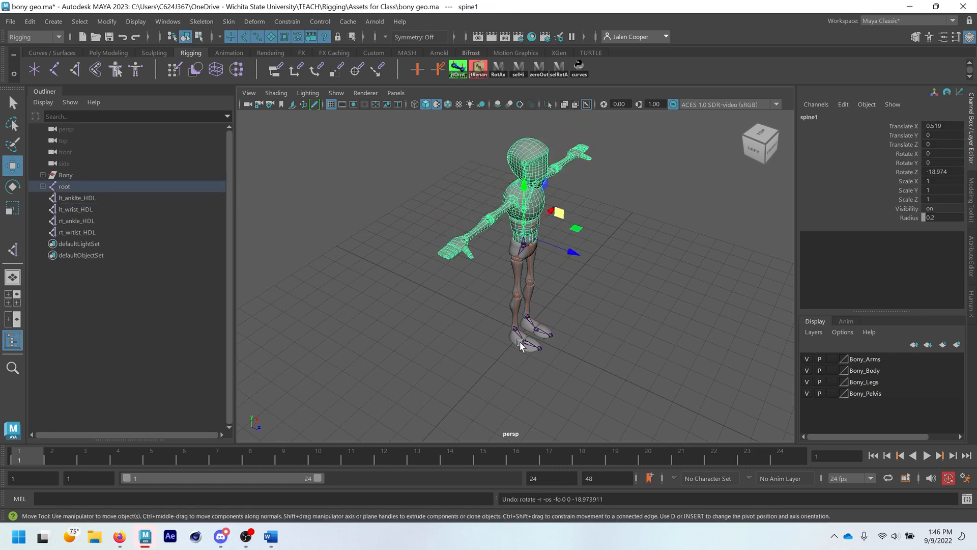
{"action": "left_click", "coordinate": [634, 325]}
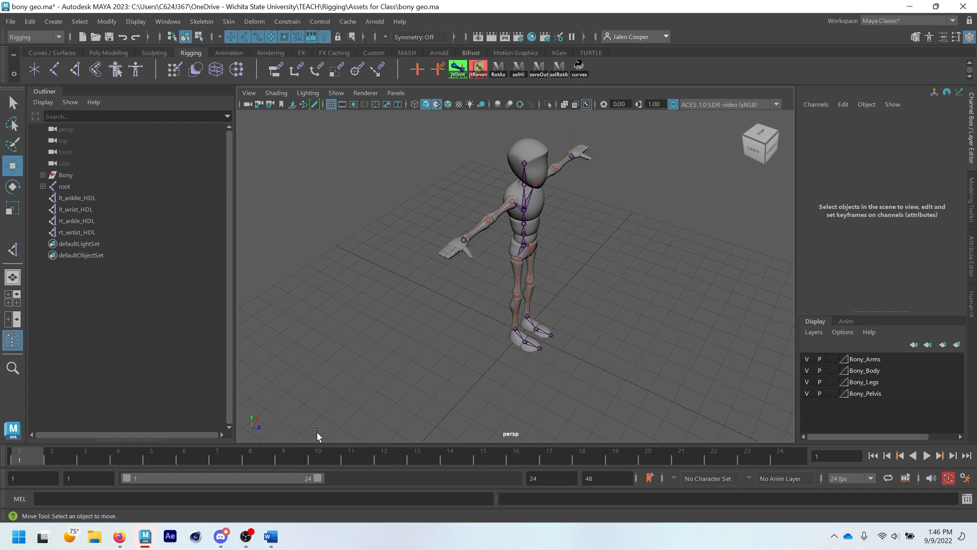
- Switch to Word to review the Bony Rig outline, and return to Maya for a closer front view of the character
{"action": "left_click", "coordinate": [271, 536]}
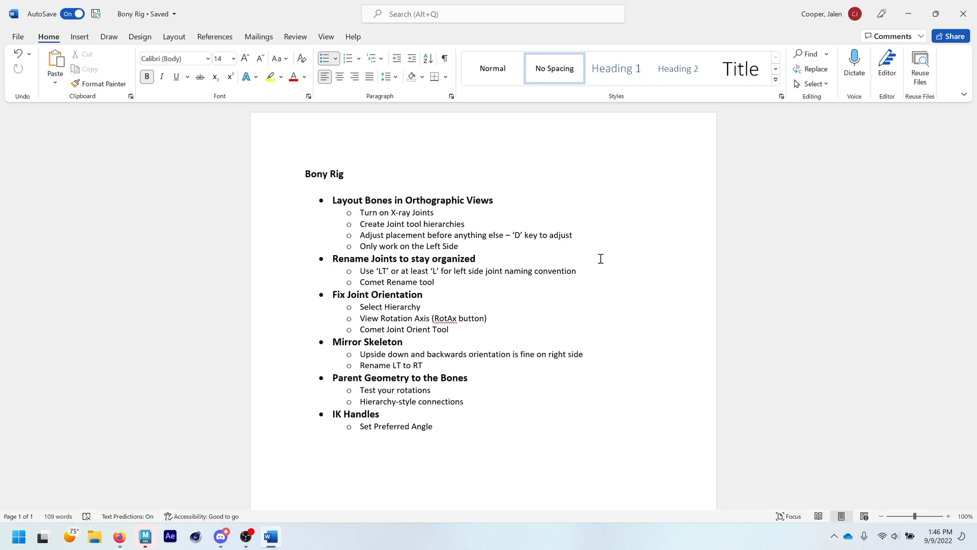
{"action": "left_click", "coordinate": [912, 6]}
{"action": "scroll", "coordinate": [507, 198], "scroll_direction": "up", "scroll_amount": 3}
{"action": "left_click_drag", "start_coordinate": [506, 197], "coordinate": [529, 248], "text": "alt"}
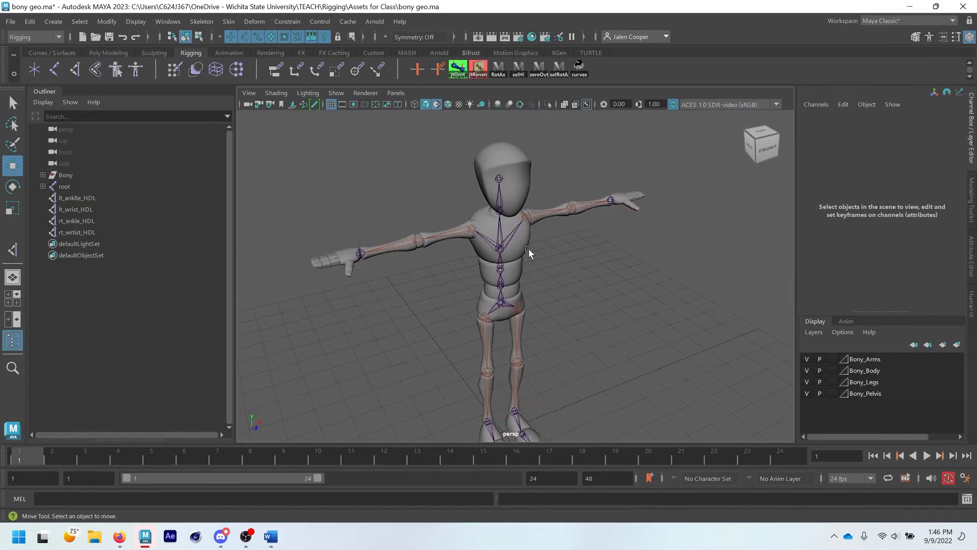
- Select the spine1 joint and the root joint in turn to examine which body geometry each one controls
{"action": "left_click", "coordinate": [501, 274]}
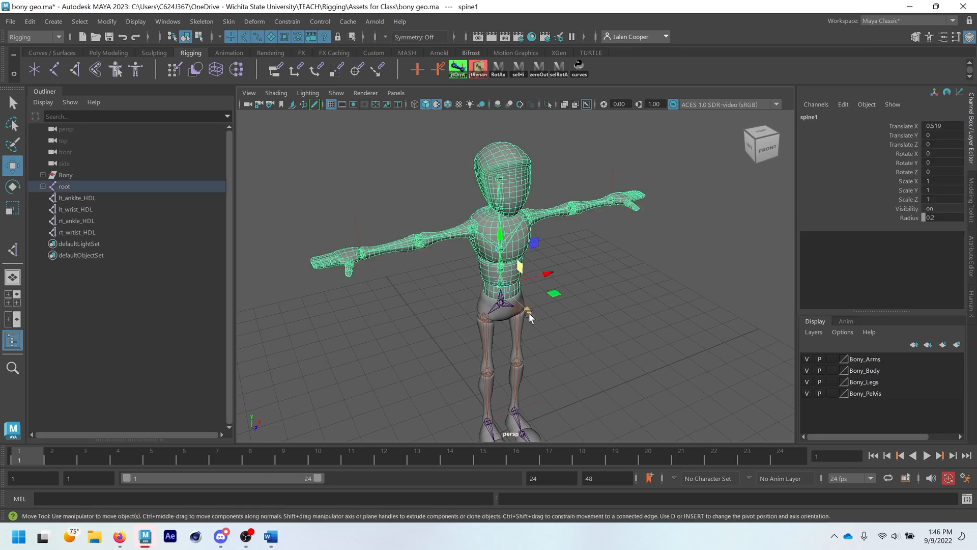
{"action": "key", "text": "e"}
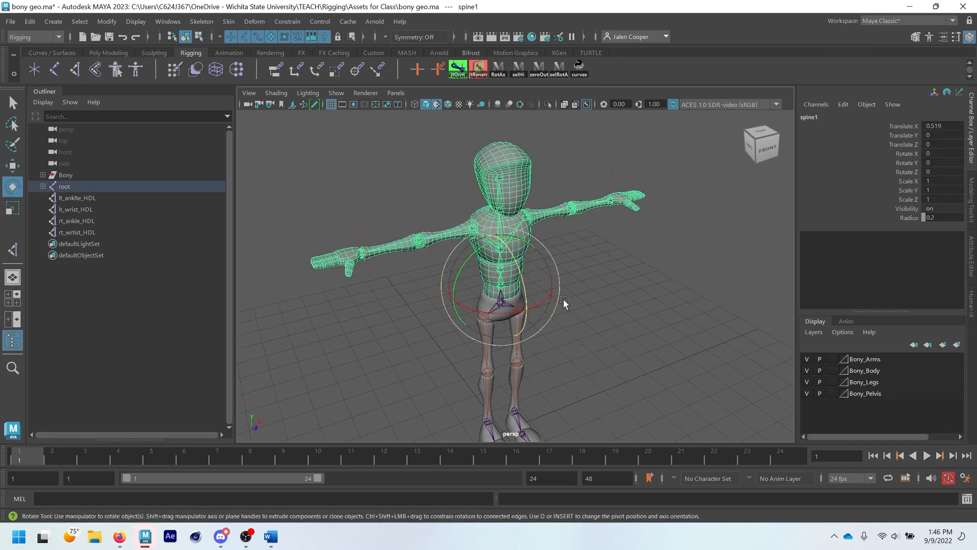
{"action": "left_click_drag", "start_coordinate": [564, 299], "coordinate": [521, 289], "text": "alt"}
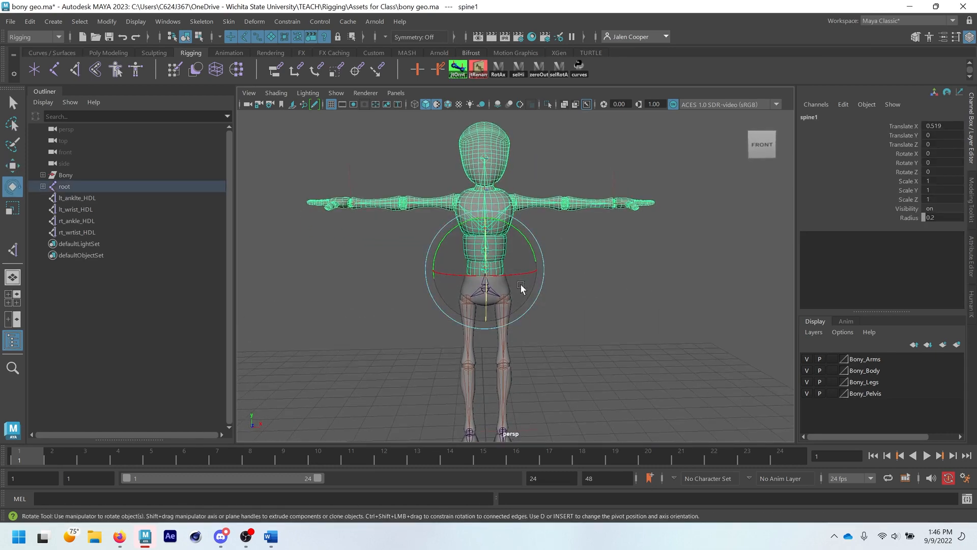
{"action": "left_click", "coordinate": [560, 282]}
{"action": "left_click", "coordinate": [487, 287]}
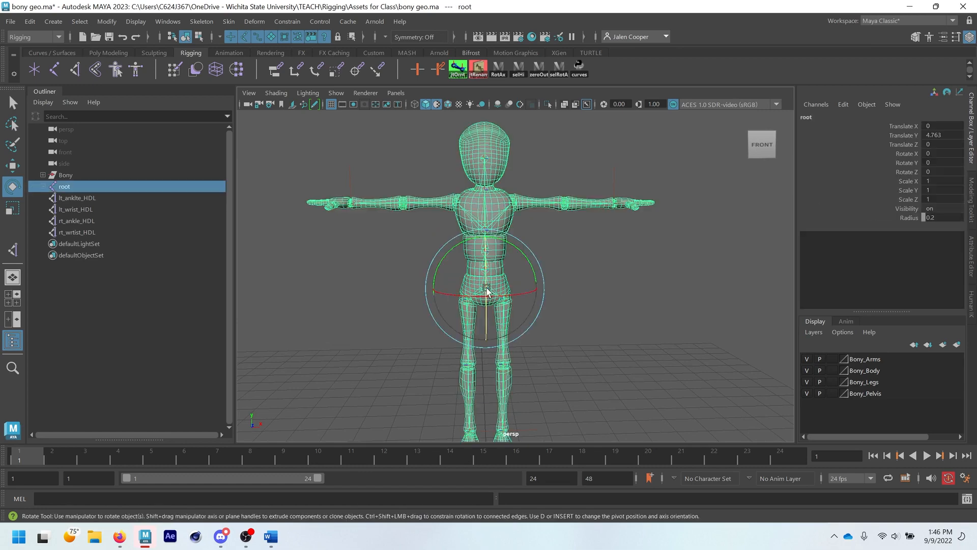
{"action": "left_click_drag", "start_coordinate": [495, 266], "coordinate": [471, 261], "text": "alt"}
{"action": "scroll", "coordinate": [472, 262], "scroll_direction": "up", "scroll_amount": 4}
{"action": "key", "text": "w"}
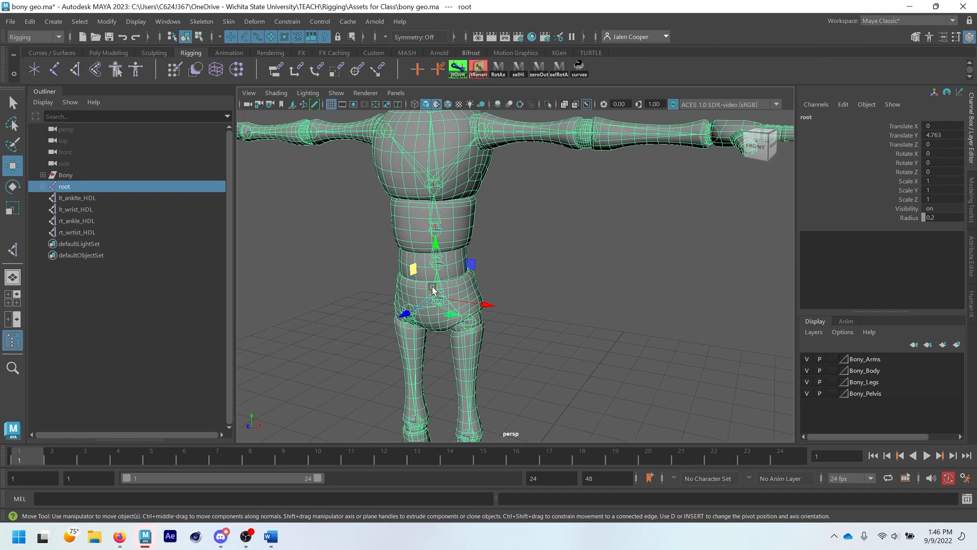
{"action": "scroll", "coordinate": [546, 256], "scroll_direction": "down", "scroll_amount": 3}
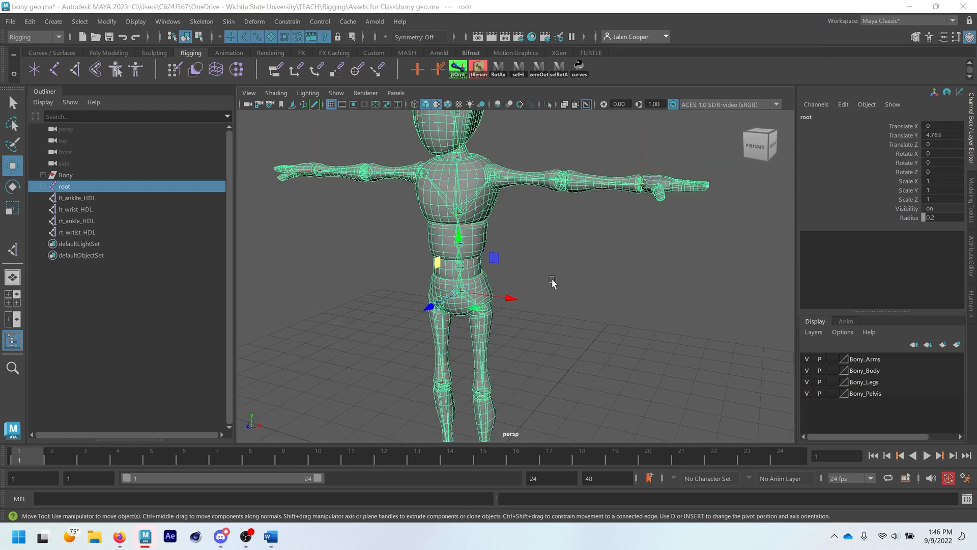
- Review the Bony Rig outline in Word again, including the section on parenting geometry to the bones, and return to Maya
{"action": "key", "text": "alt+Tab"}
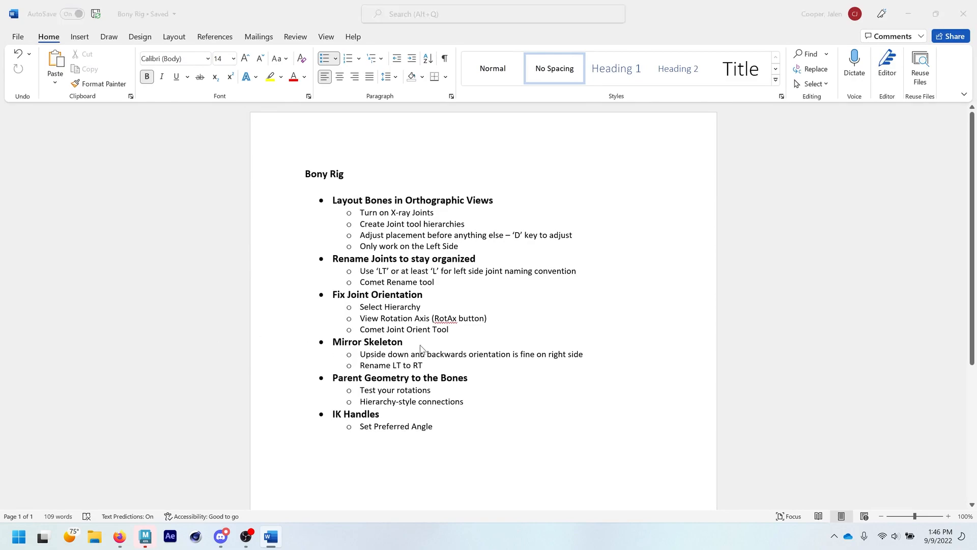
{"action": "key", "text": "alt+Tab"}
{"action": "key", "text": "alt+Tab"}
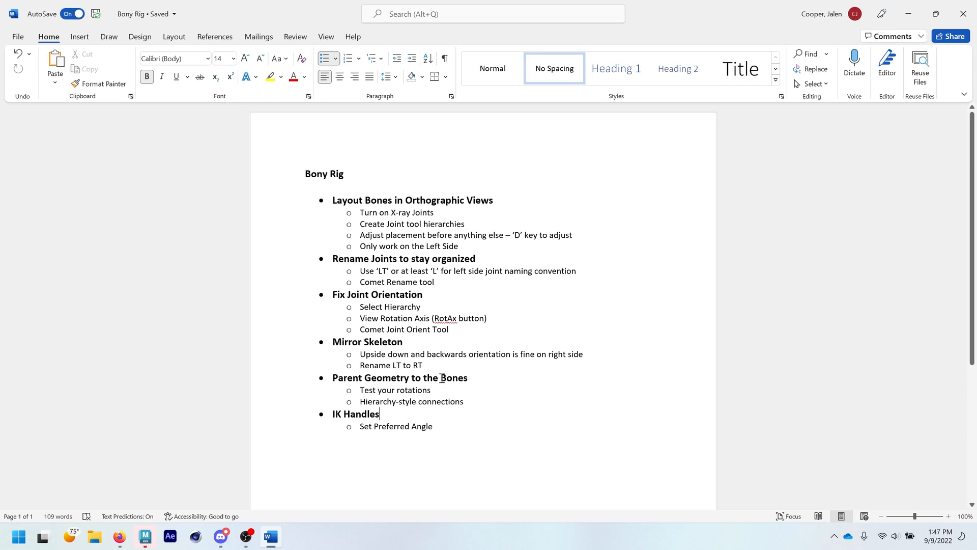
{"action": "left_click", "coordinate": [908, 14]}
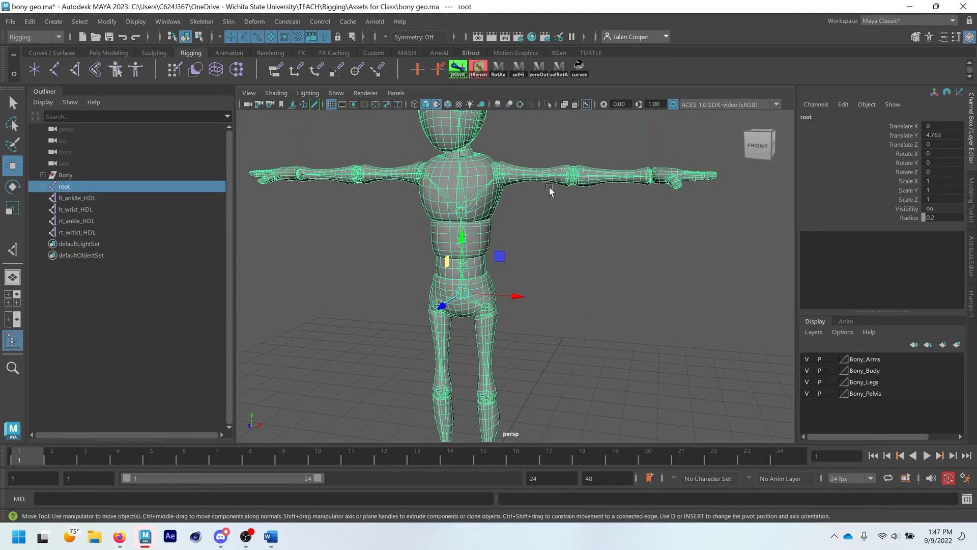
- Check the geometry under the left shoulder and spine3 joints, and test-rotate spine2 by about -5.11 in Z
{"action": "left_click", "coordinate": [530, 179]}
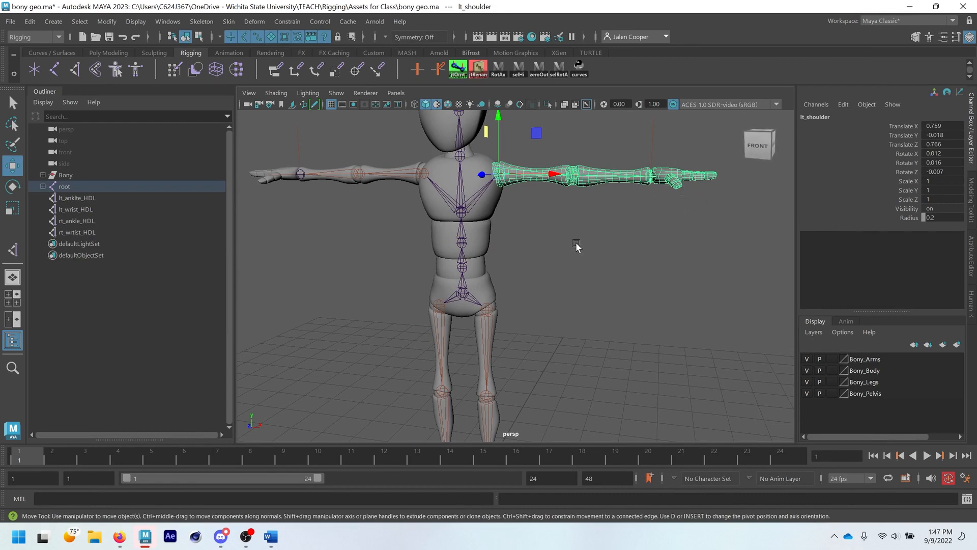
{"action": "left_click", "coordinate": [463, 210]}
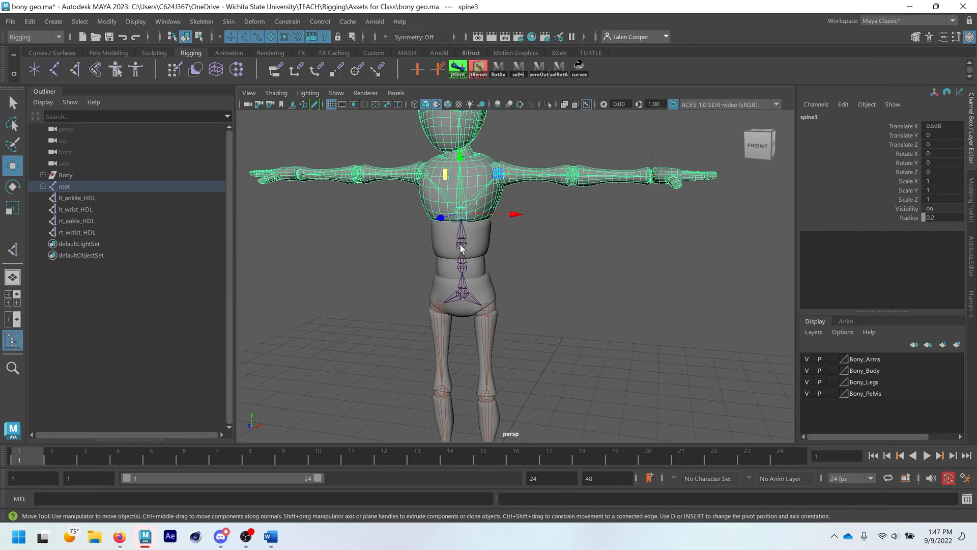
{"action": "left_click", "coordinate": [462, 243]}
{"action": "key", "text": "e"}
{"action": "left_click_drag", "start_coordinate": [519, 243], "coordinate": [525, 269]}
- Check the IK Handles section of the Word outline, and return to Maya with nothing selected
{"action": "key", "text": "alt+Tab"}
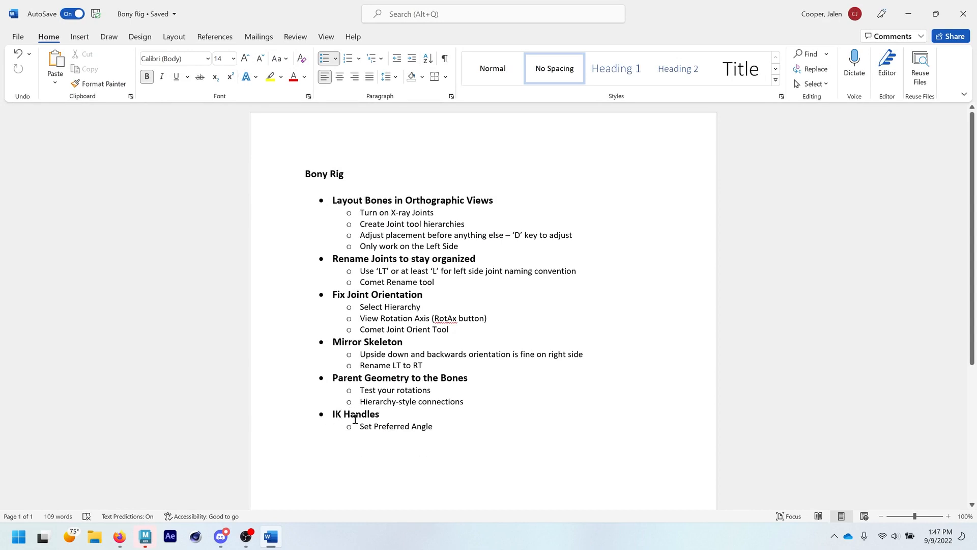
{"action": "left_click", "coordinate": [909, 13]}
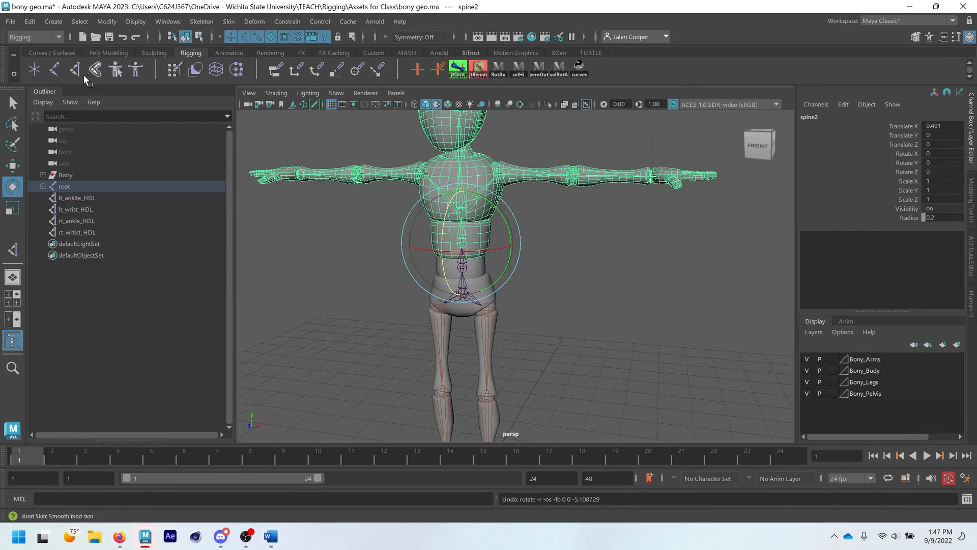
{"action": "left_click", "coordinate": [609, 305]}
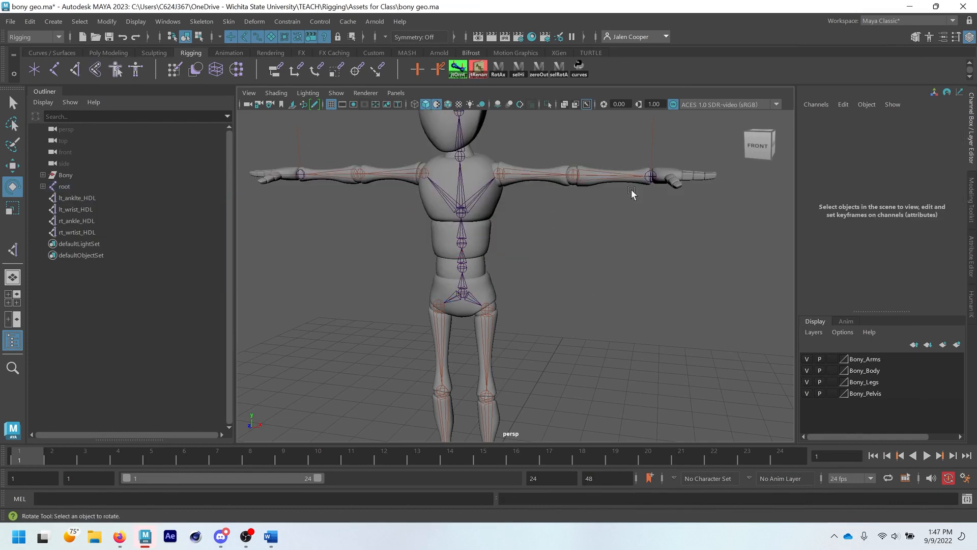
- Examine the complete rig with its joints and IK handles from above and from the front
{"action": "left_click_drag", "start_coordinate": [622, 203], "coordinate": [488, 218], "text": "alt"}
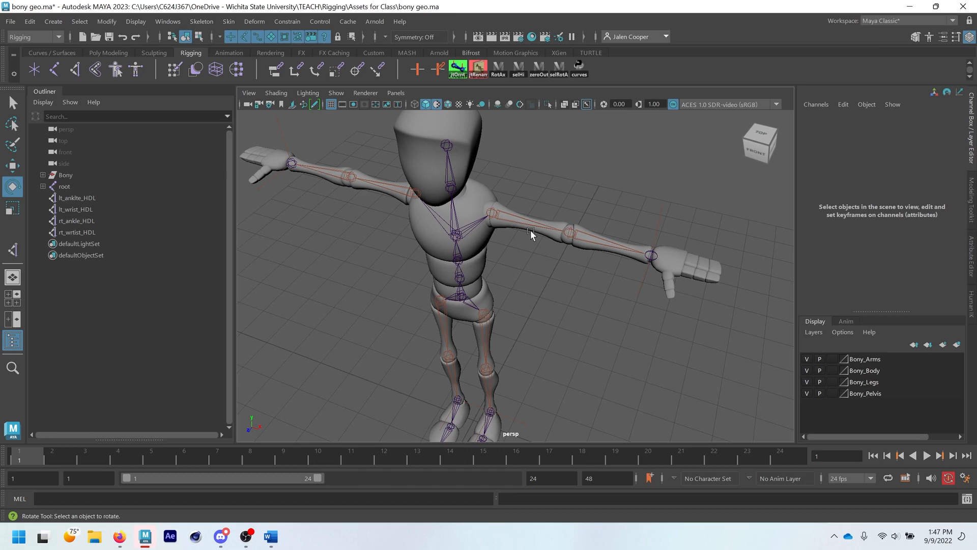
{"action": "scroll", "coordinate": [531, 229], "scroll_direction": "down", "scroll_amount": 4}
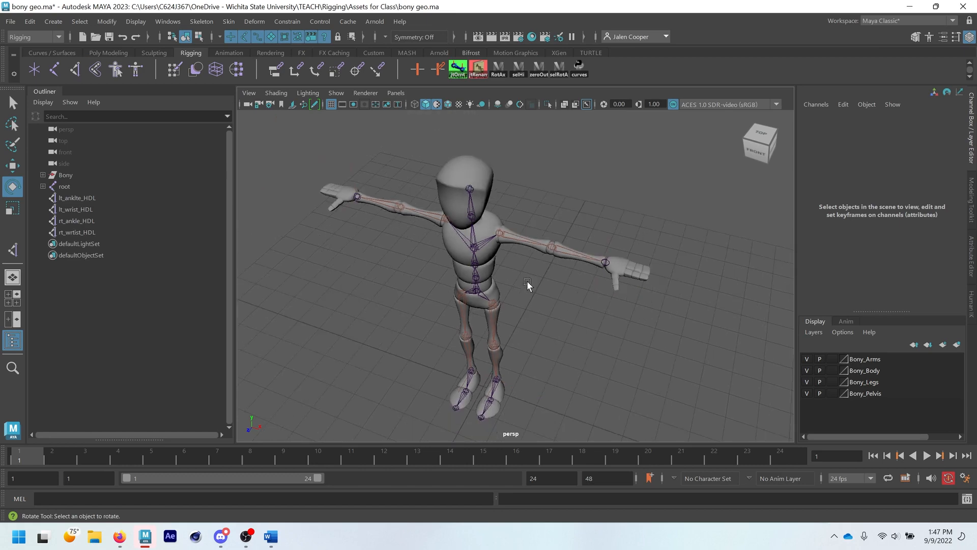
{"action": "left_click_drag", "start_coordinate": [528, 300], "coordinate": [532, 276], "text": "alt"}
{"action": "middle_click_drag", "start_coordinate": [530, 278], "coordinate": [551, 250], "text": "alt"}
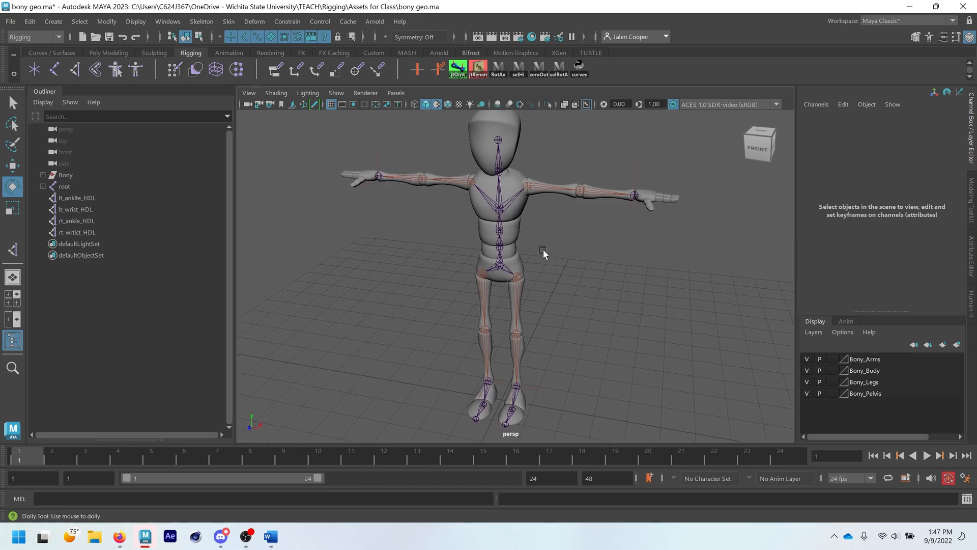
{"action": "right_click_drag", "start_coordinate": [543, 249], "coordinate": [475, 266], "text": "alt"}
{"action": "left_click_drag", "start_coordinate": [476, 266], "coordinate": [489, 246], "text": "alt"}
{"action": "middle_click_drag", "start_coordinate": [490, 245], "coordinate": [546, 251], "text": "alt"}
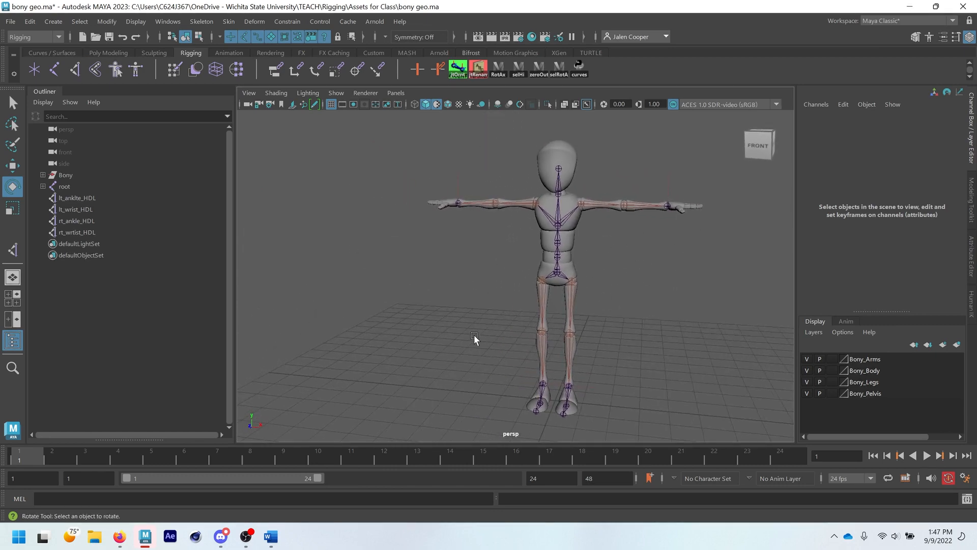
{"action": "middle_click_drag", "start_coordinate": [484, 321], "coordinate": [458, 320], "text": "alt"}
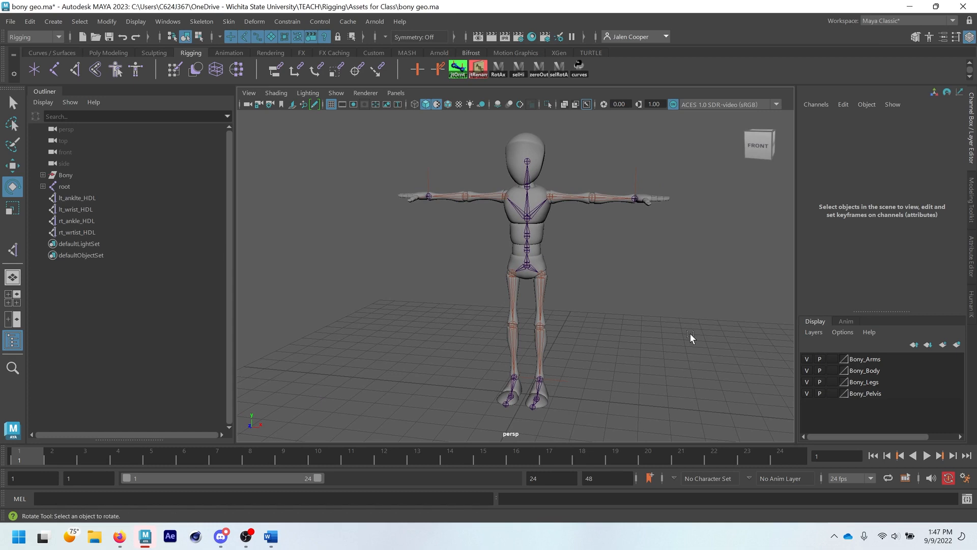
- Undo the recent selections and the last renaming of the left handles, back to the names l_ankle_HDL and l_wrist_HDL
{"action": "key", "text": "ctrl+z"}
{"action": "key", "text": "ctrl+z"}
{"action": "key", "text": "ctrl+z"}
{"action": "key", "text": "ctrl+z"}
{"action": "key", "text": "ctrl+z"}
{"action": "key", "text": "ctrl+z"}
{"action": "key", "text": "ctrl+z"}
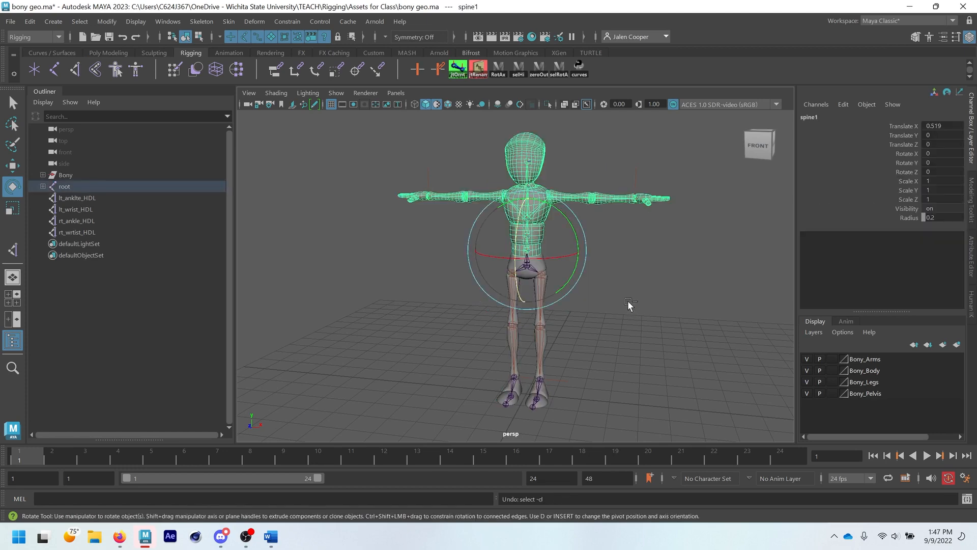
{"action": "key", "text": "ctrl+z"}
{"action": "key", "text": "ctrl+z"}
{"action": "key", "text": "ctrl+z"}
{"action": "key", "text": "ctrl+z"}
{"action": "key", "text": "ctrl+z"}
{"action": "key", "text": "ctrl+z"}
{"action": "key", "text": "ctrl+z"}
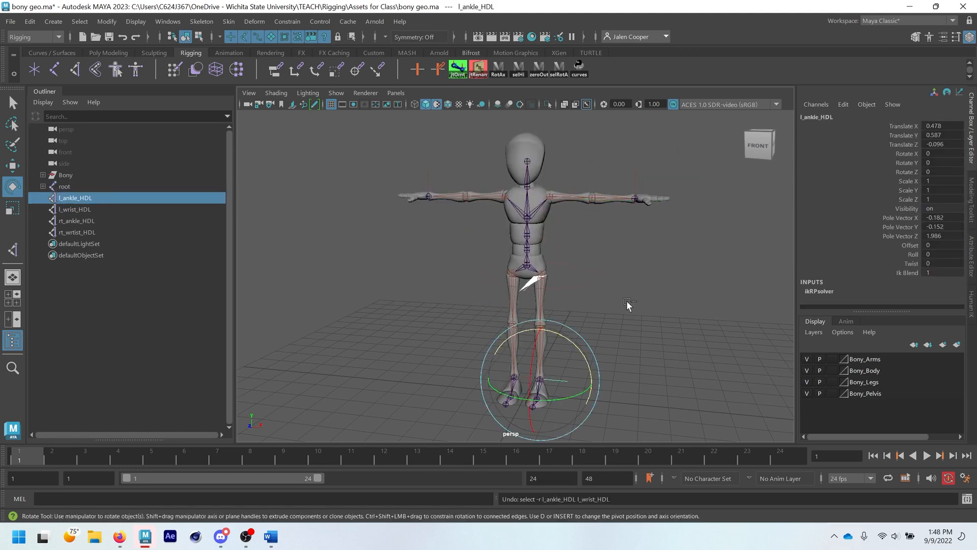
- Undo the renaming of the right ankle, right wrist and left wrist handles, back to their default ikHandle names
{"action": "key", "text": "ctrl+z"}
{"action": "key", "text": "ctrl+z"}
{"action": "key", "text": "ctrl+z"}
{"action": "key", "text": "ctrl+z"}
{"action": "key", "text": "ctrl+z"}
{"action": "key", "text": "ctrl+z"}
{"action": "key", "text": "ctrl+z"}
{"action": "key", "text": "ctrl+z"}
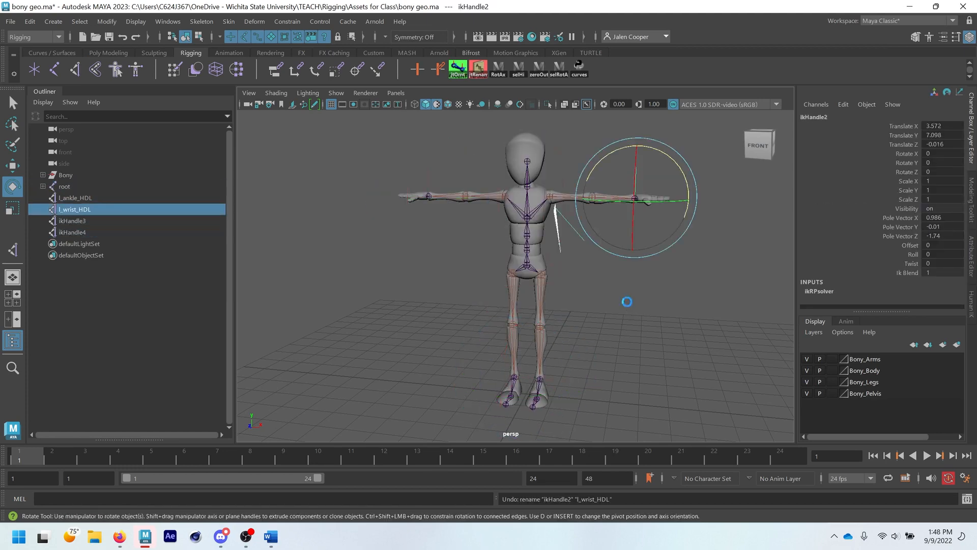
- Undo the remaining handle rename and the creation of all four IK handles, back to the plain joint skeleton
{"action": "key", "text": "ctrl+z"}
{"action": "key", "text": "ctrl+z"}
{"action": "key", "text": "ctrl+z"}
{"action": "key", "text": "ctrl+z"}
{"action": "key", "text": "ctrl+z"}
{"action": "key", "text": "ctrl+z"}
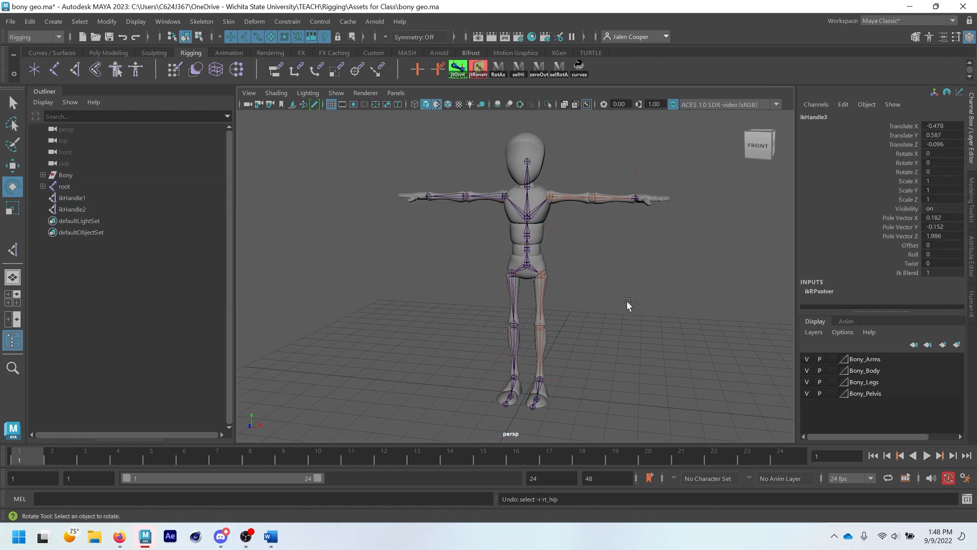
{"action": "key", "text": "ctrl+z"}
{"action": "key", "text": "ctrl+z"}
{"action": "key", "text": "ctrl+z"}
{"action": "key", "text": "ctrl+z"}
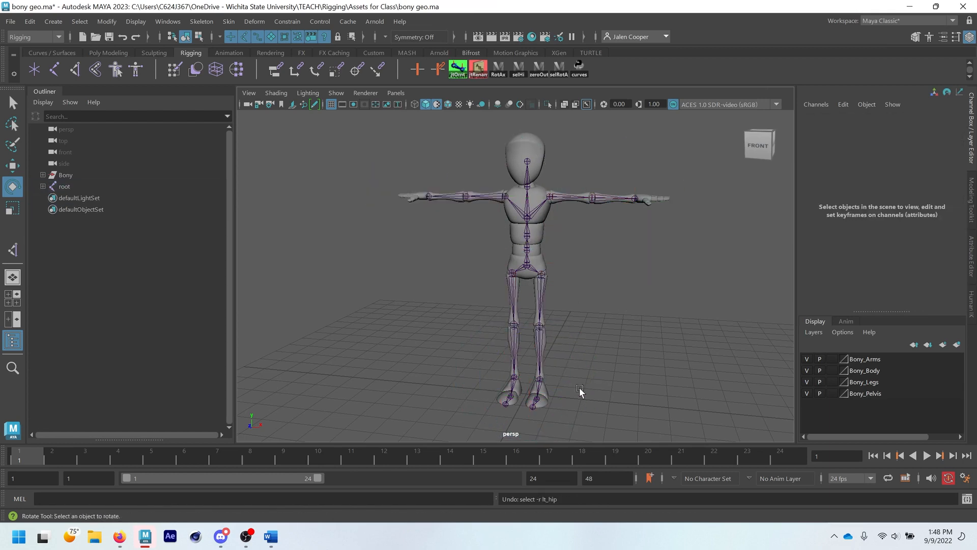
- Redo the creation of the four IK handles on the legs and arms, through ikHandle4 at the right wrist
{"action": "left_click_drag", "start_coordinate": [579, 311], "coordinate": [572, 309], "text": "alt"}
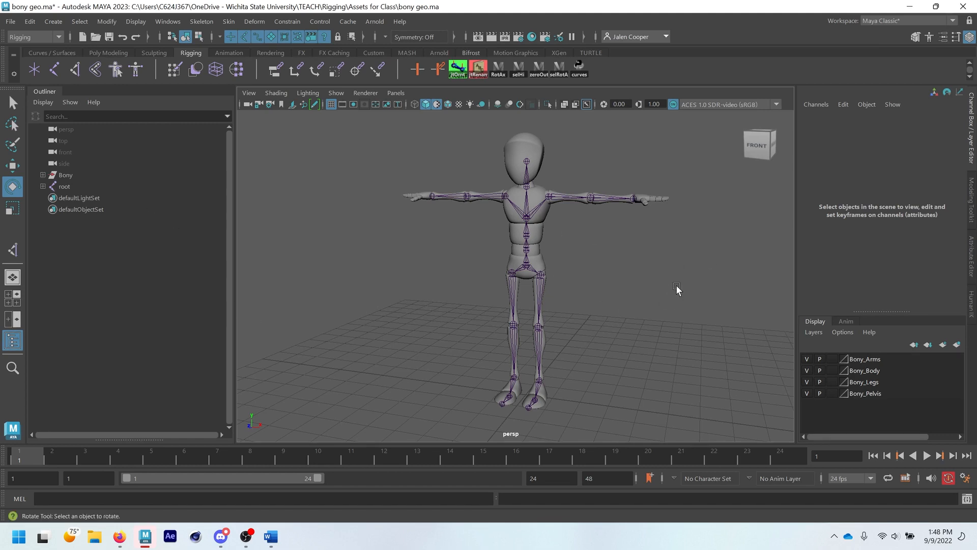
{"action": "key", "text": "shift+z"}
{"action": "key", "text": "shift+z"}
{"action": "key", "text": "shift+z"}
{"action": "key", "text": "shift+z"}
{"action": "key", "text": "shift+z"}
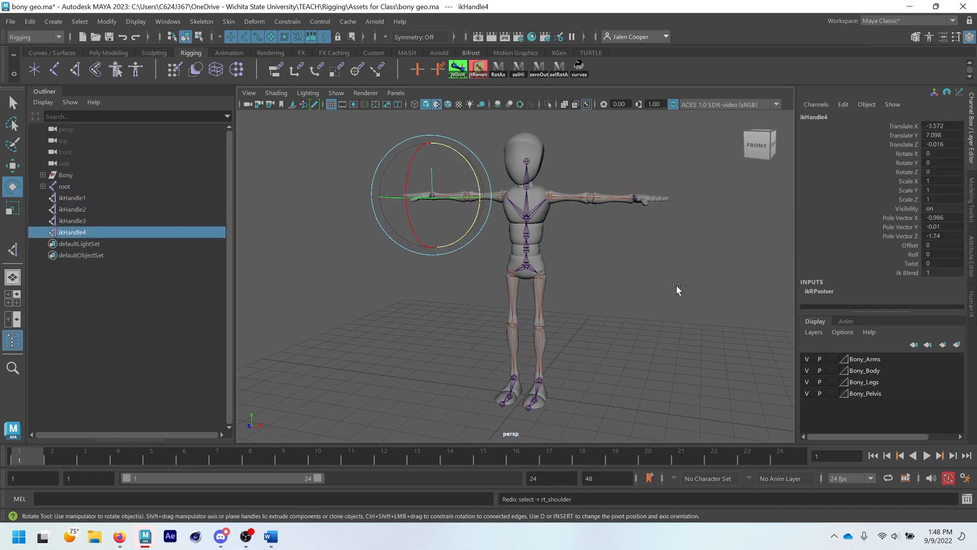
- Redo the renaming of the four handles to l_ankle_HDL, l_wrist_HDL, r_ankle_HDL and r_wrist_HDL
{"action": "key", "text": "shift+z"}
{"action": "key", "text": "shift+z"}
{"action": "key", "text": "shift+z"}
{"action": "key", "text": "shift+z"}
{"action": "key", "text": "shift+z"}
{"action": "key", "text": "shift+z"}
{"action": "key", "text": "shift+z"}
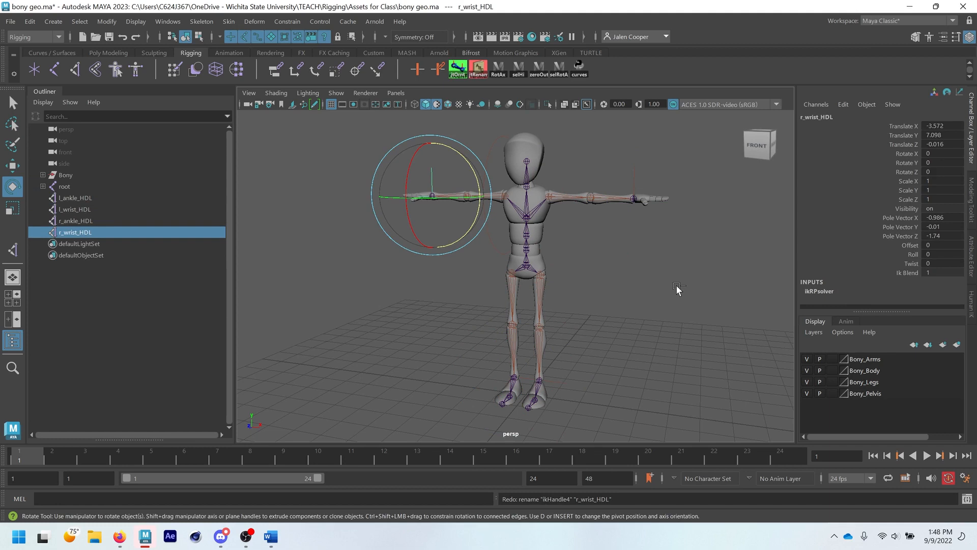
- Redo the renaming of the right handles to rt_ankle_HDL and rt_wrtist_HDL, and clear the selection
{"action": "key", "text": "shift+z"}
{"action": "key", "text": "shift+z"}
{"action": "key", "text": "shift+z"}
{"action": "key", "text": "shift+z"}
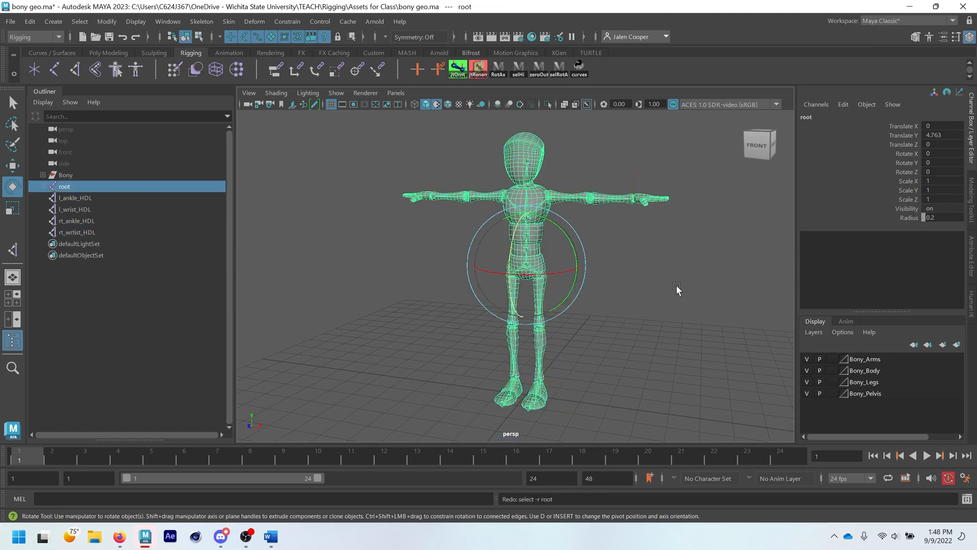
{"action": "left_click", "coordinate": [677, 289]}
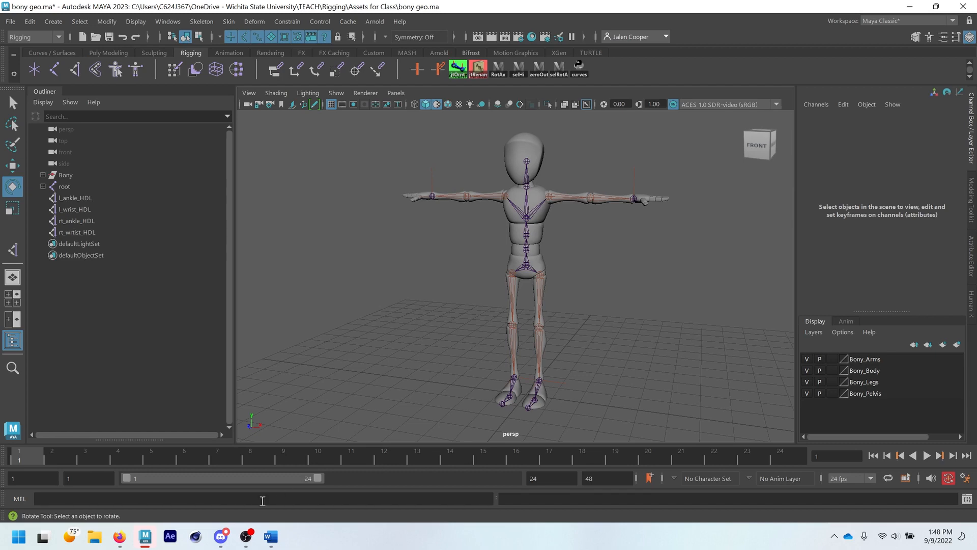
{"action": "left_click", "coordinate": [246, 536]}
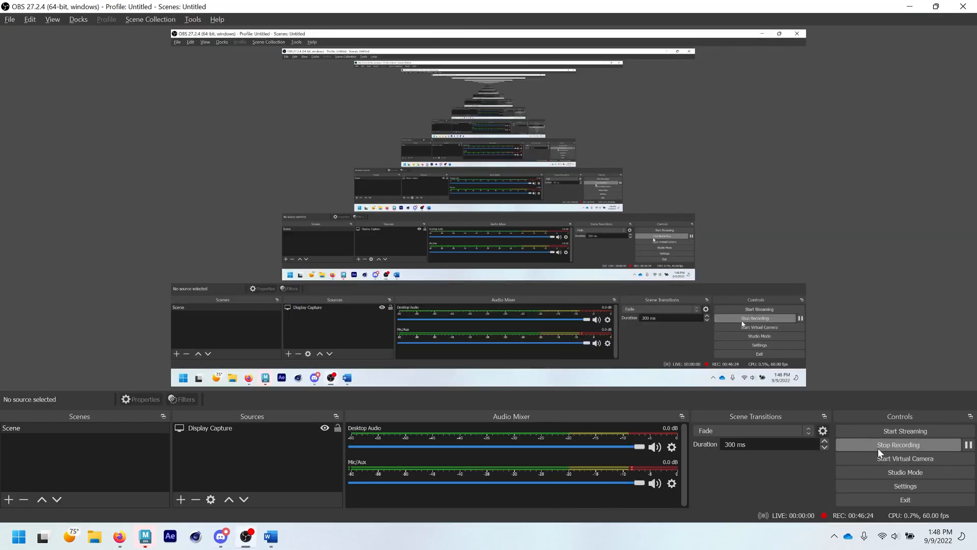